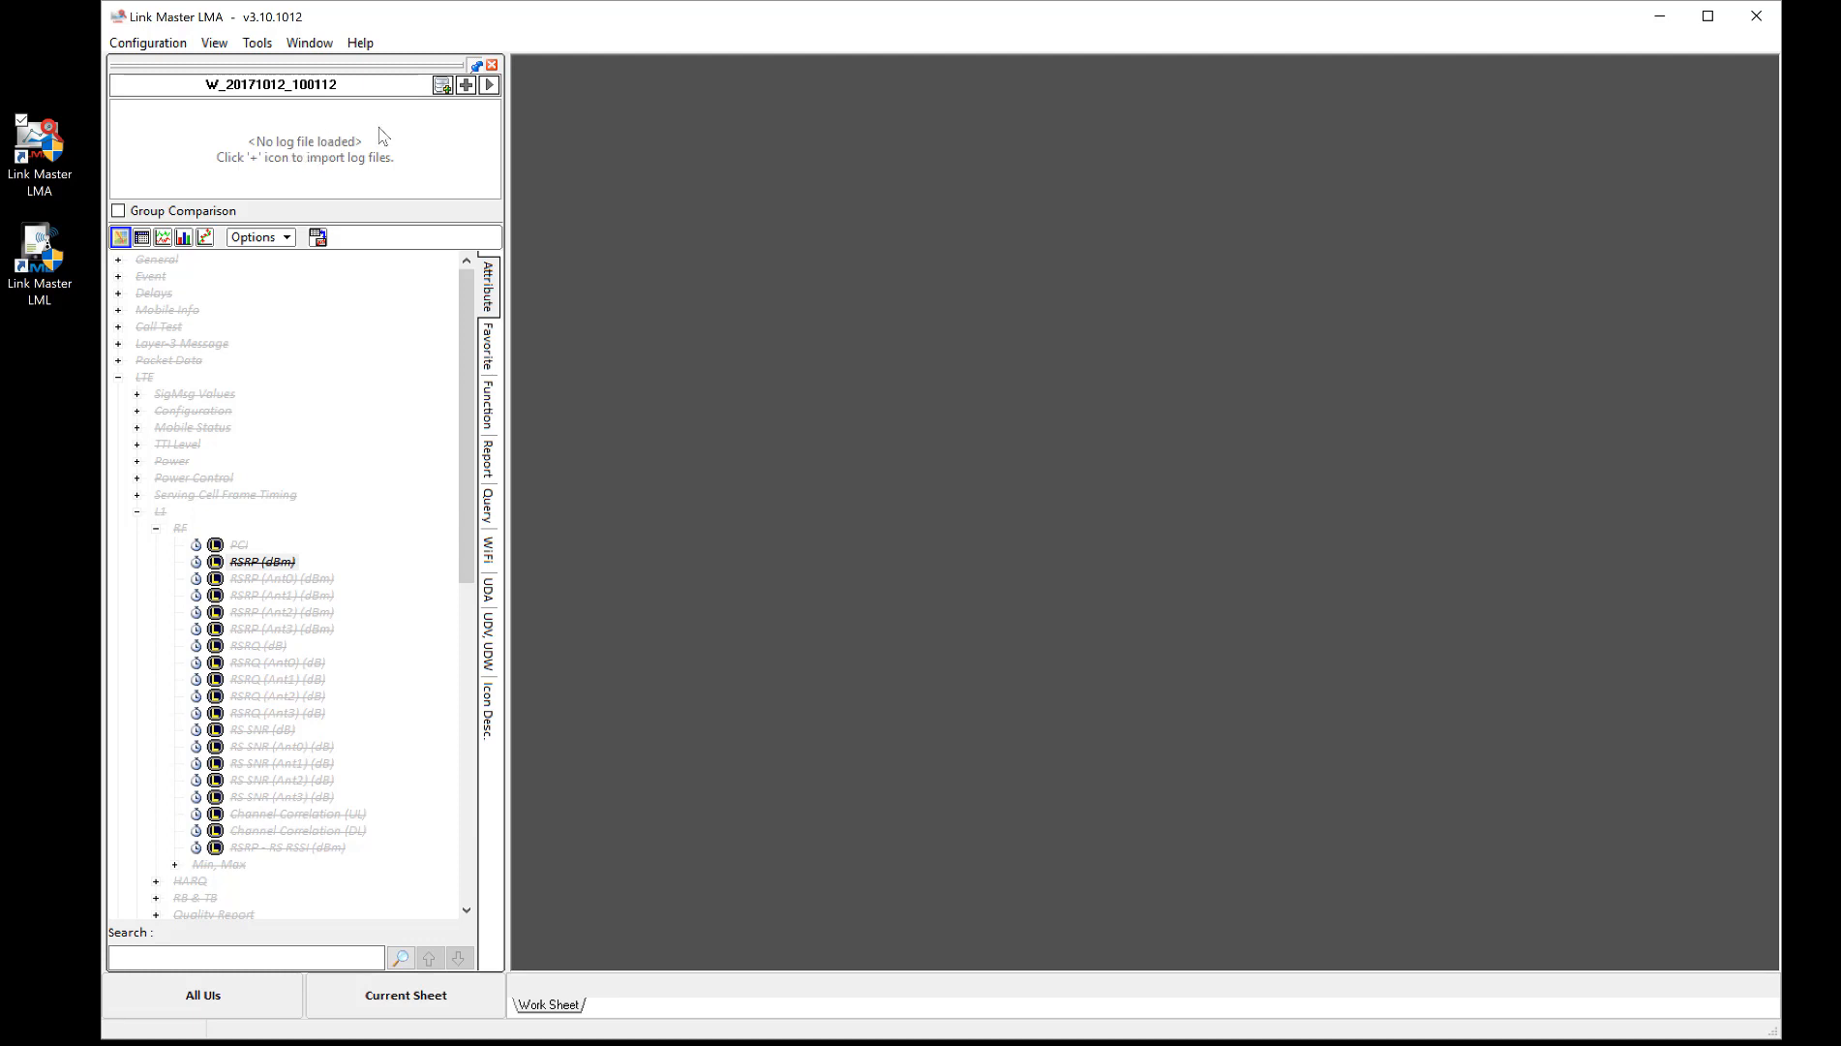
- Create a workspace named Quickstart LMA, and import and open the log _20150923_102626_CH01_vzw_LTE_VoLTE MO_droid 1_VZW VoLTE SFO.dml
left_click(466, 85)
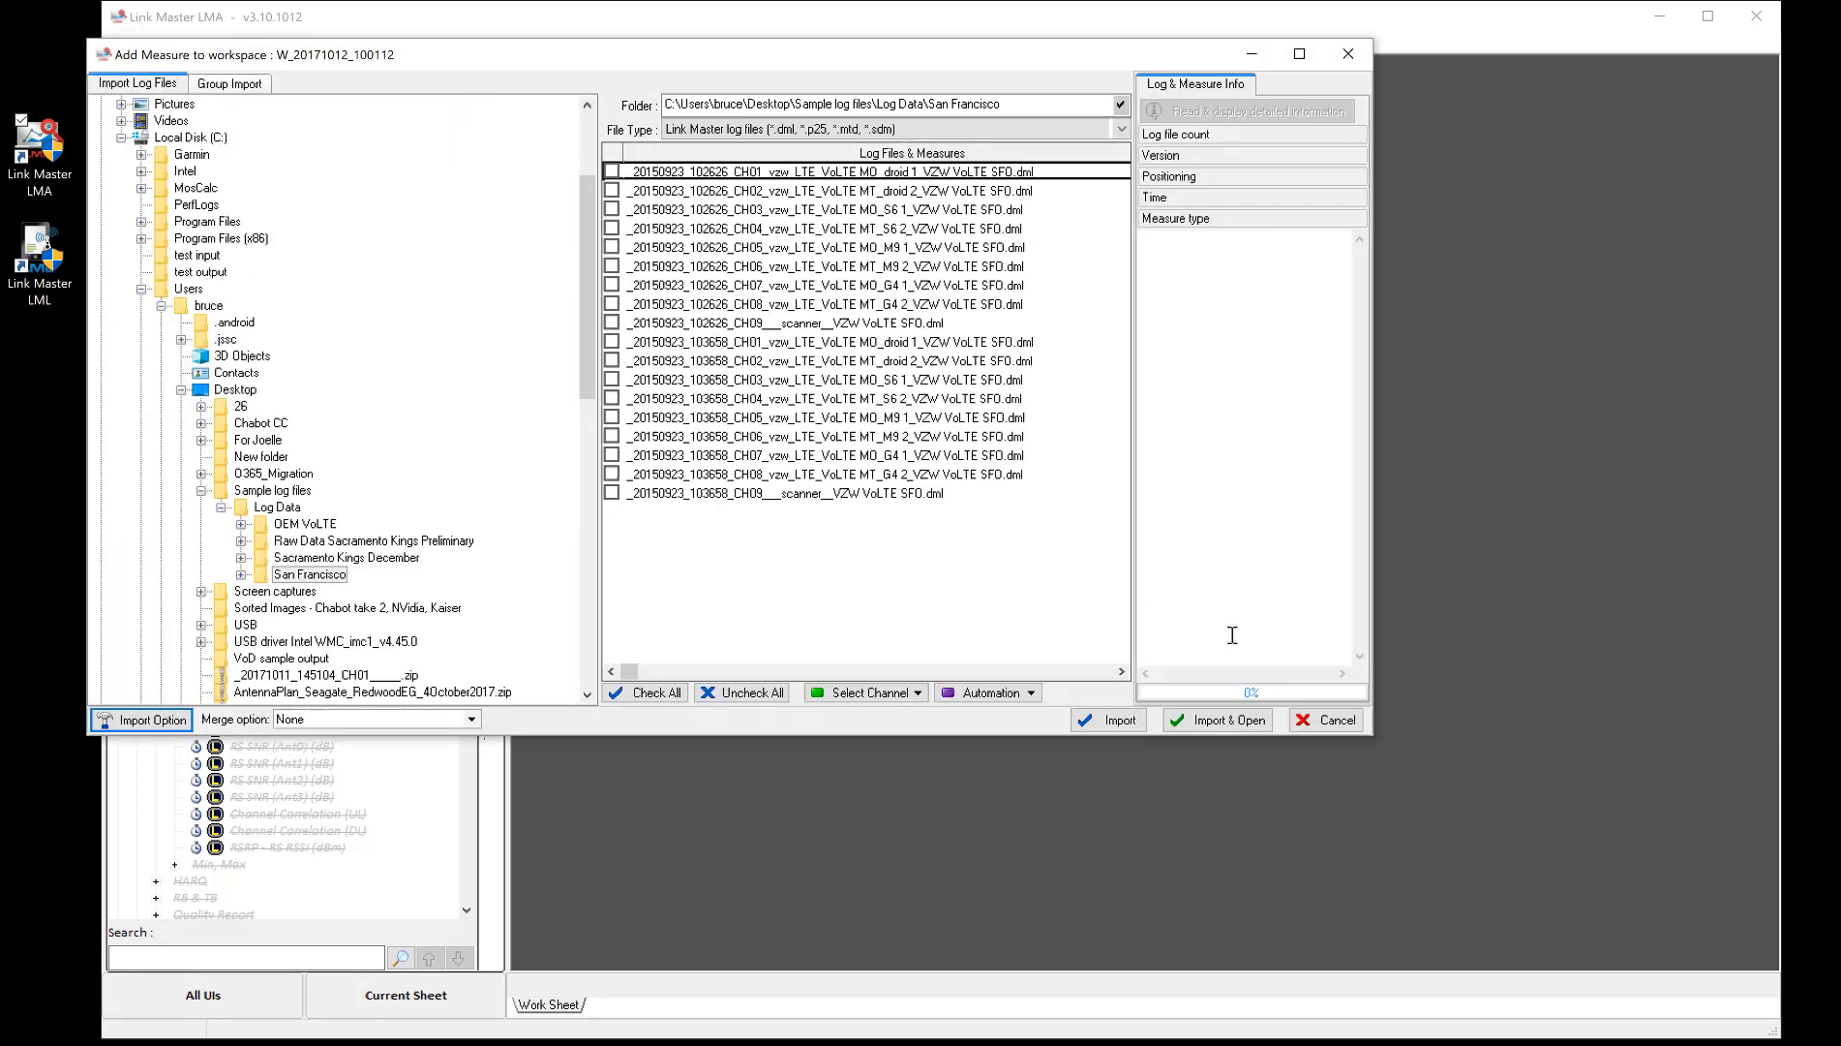
left_click(1326, 721)
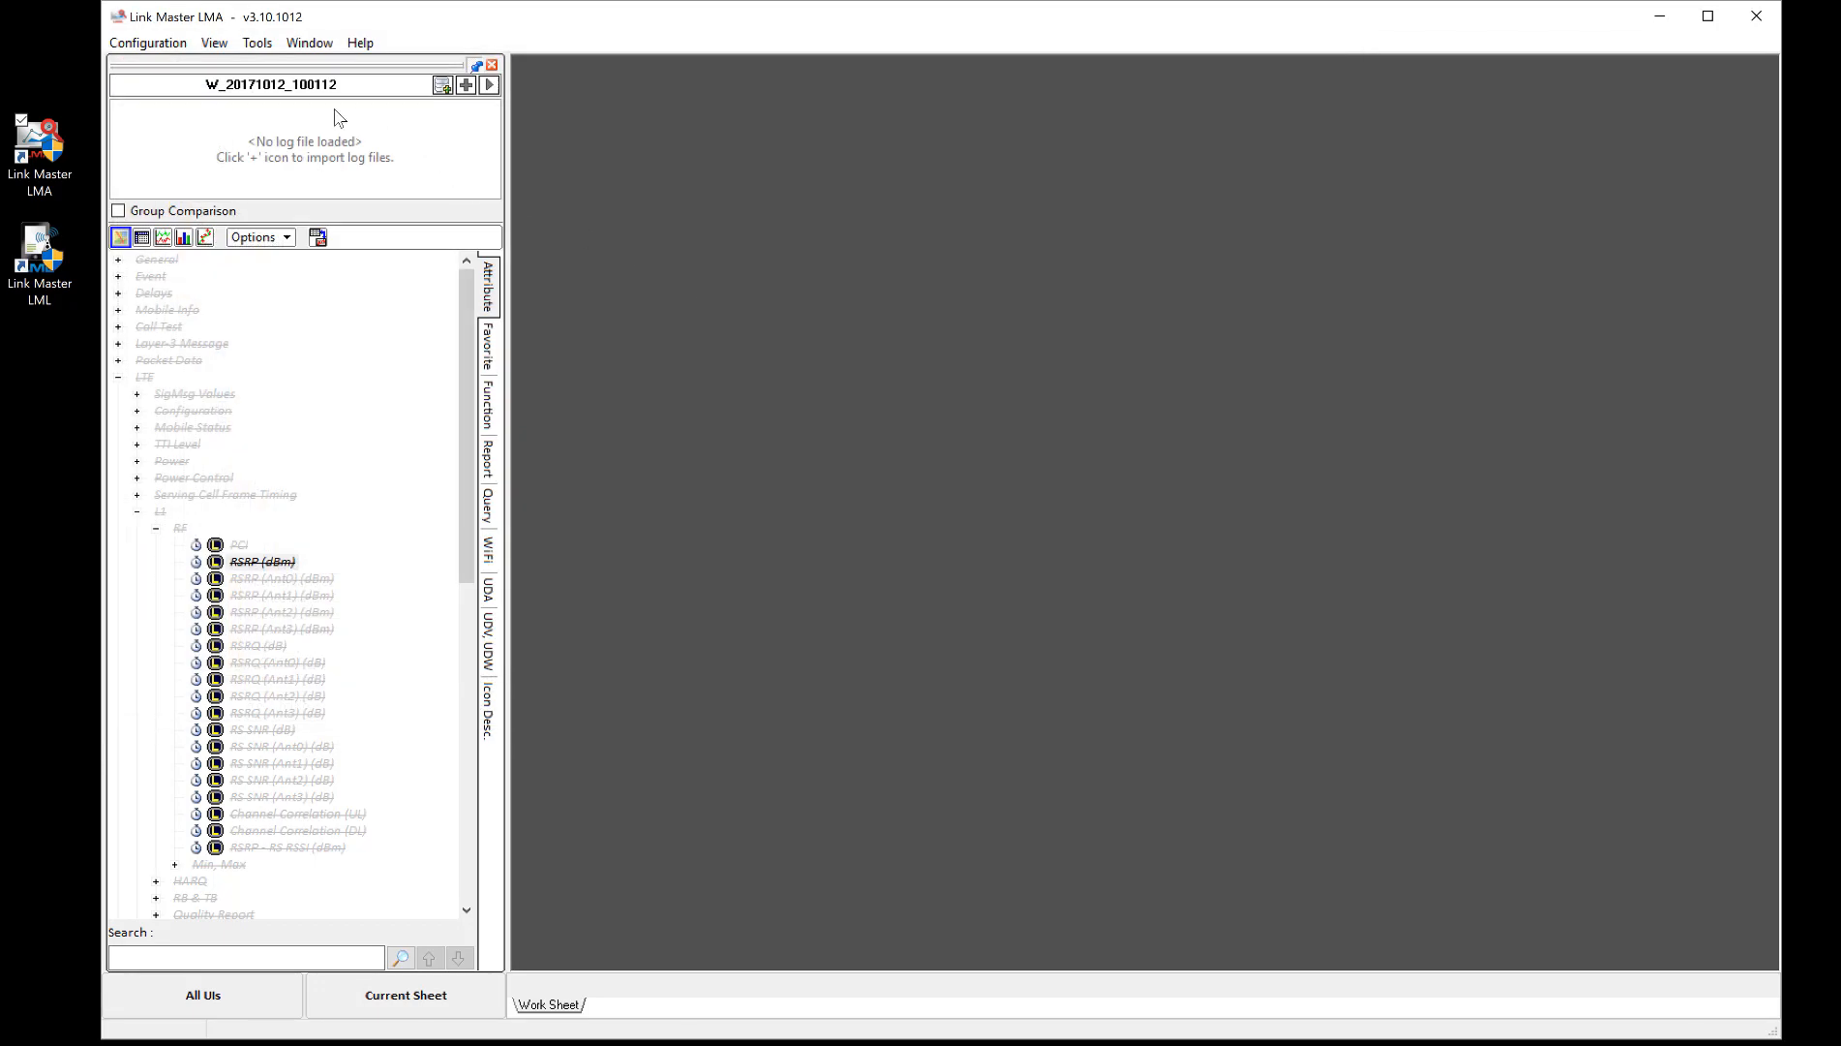
left_click(490, 85)
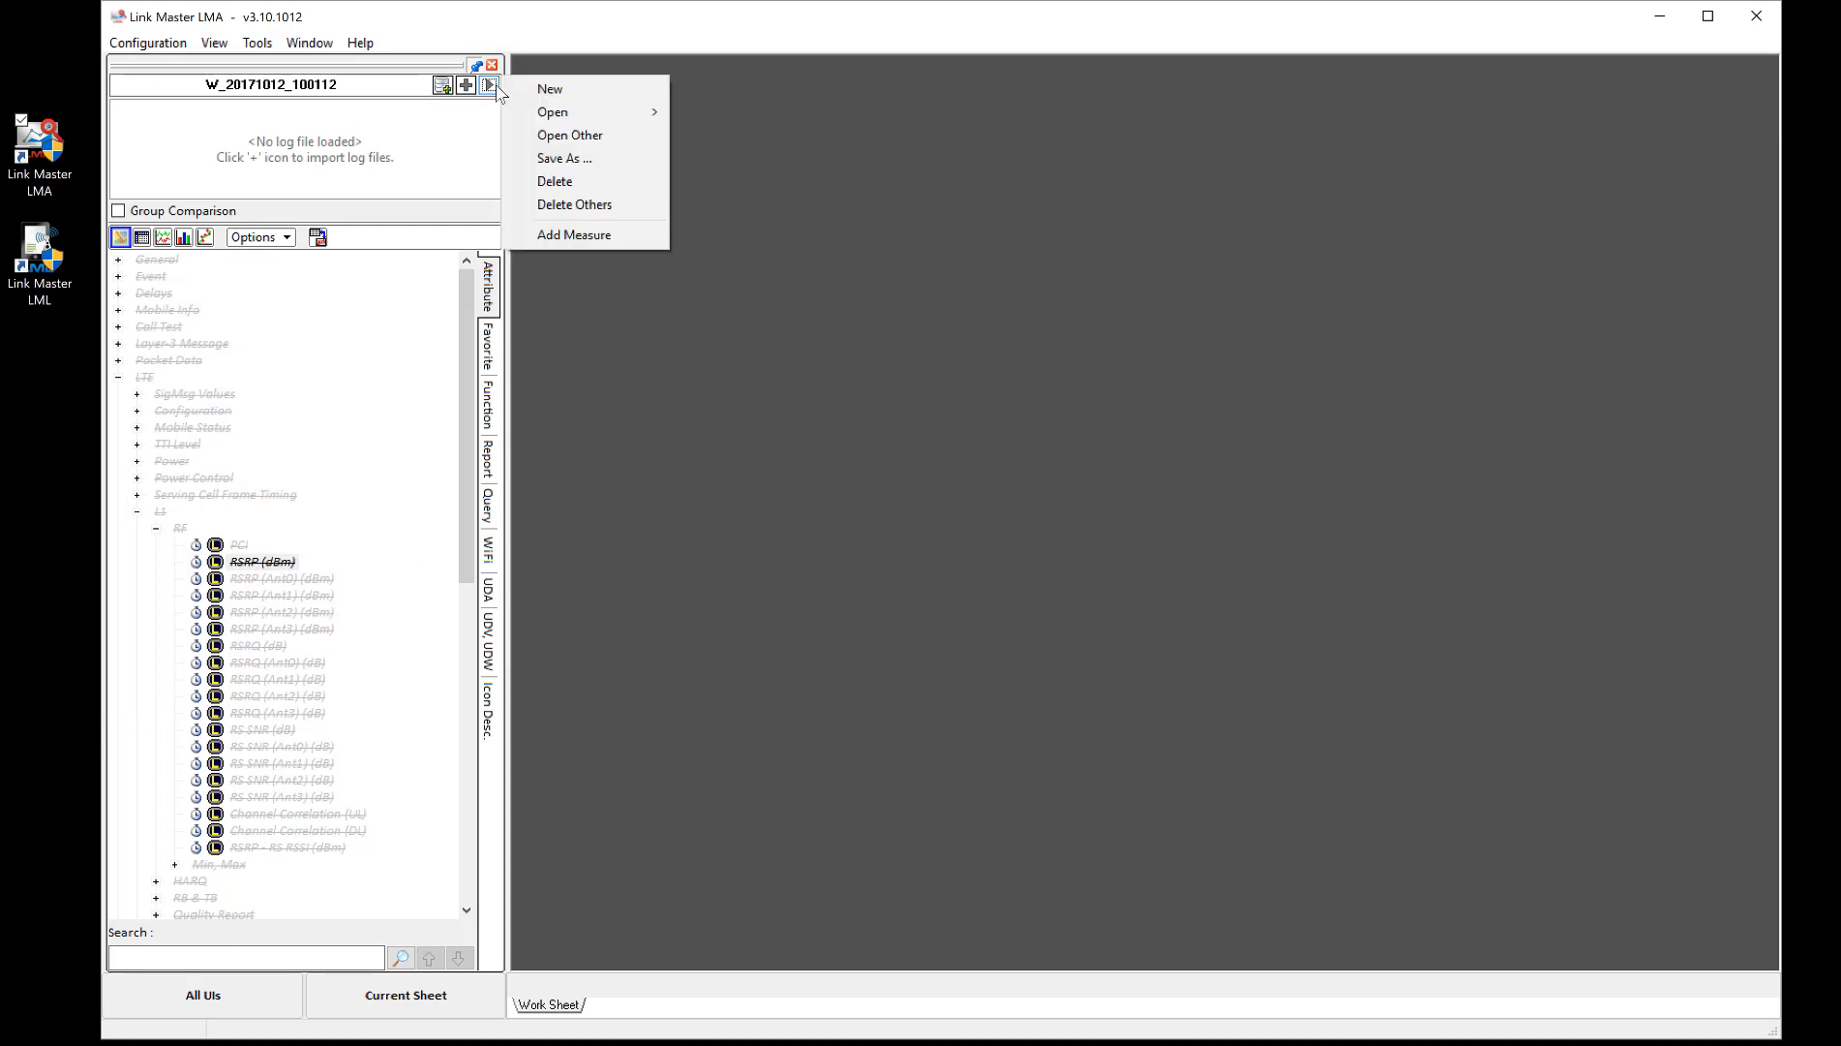
left_click(549, 89)
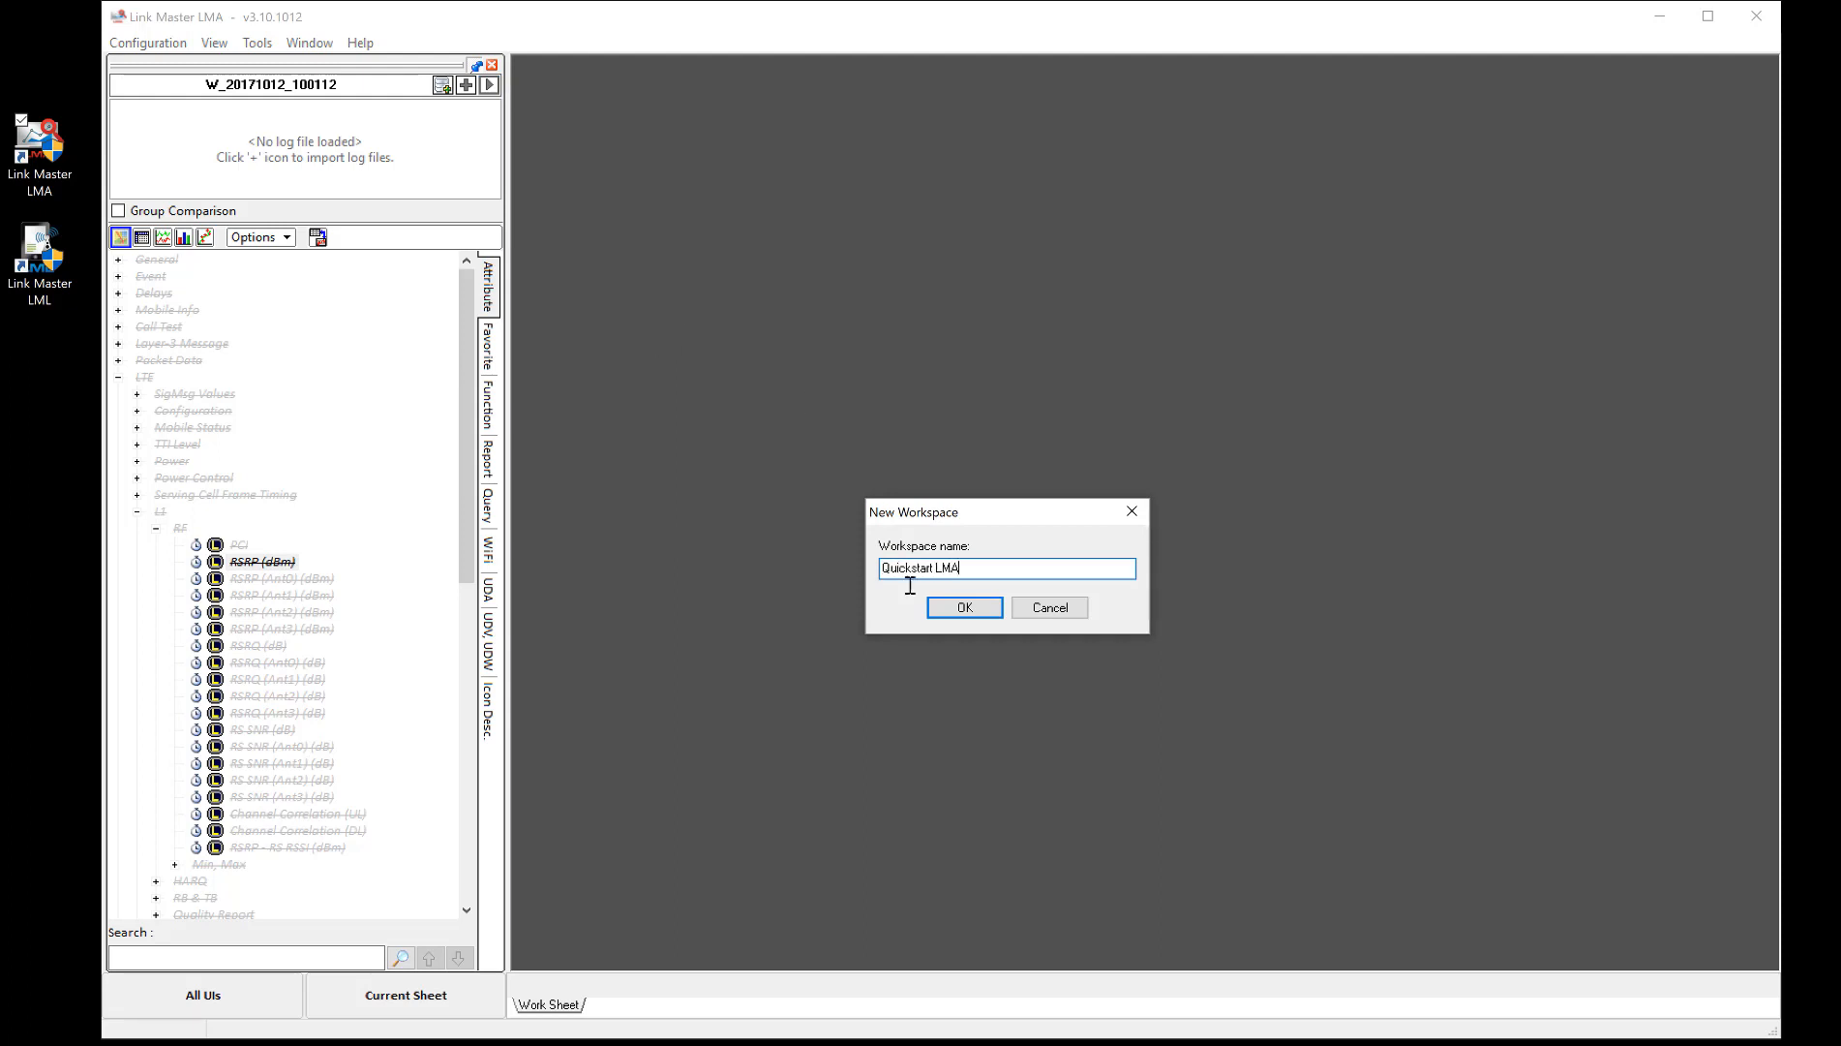
left_click(964, 607)
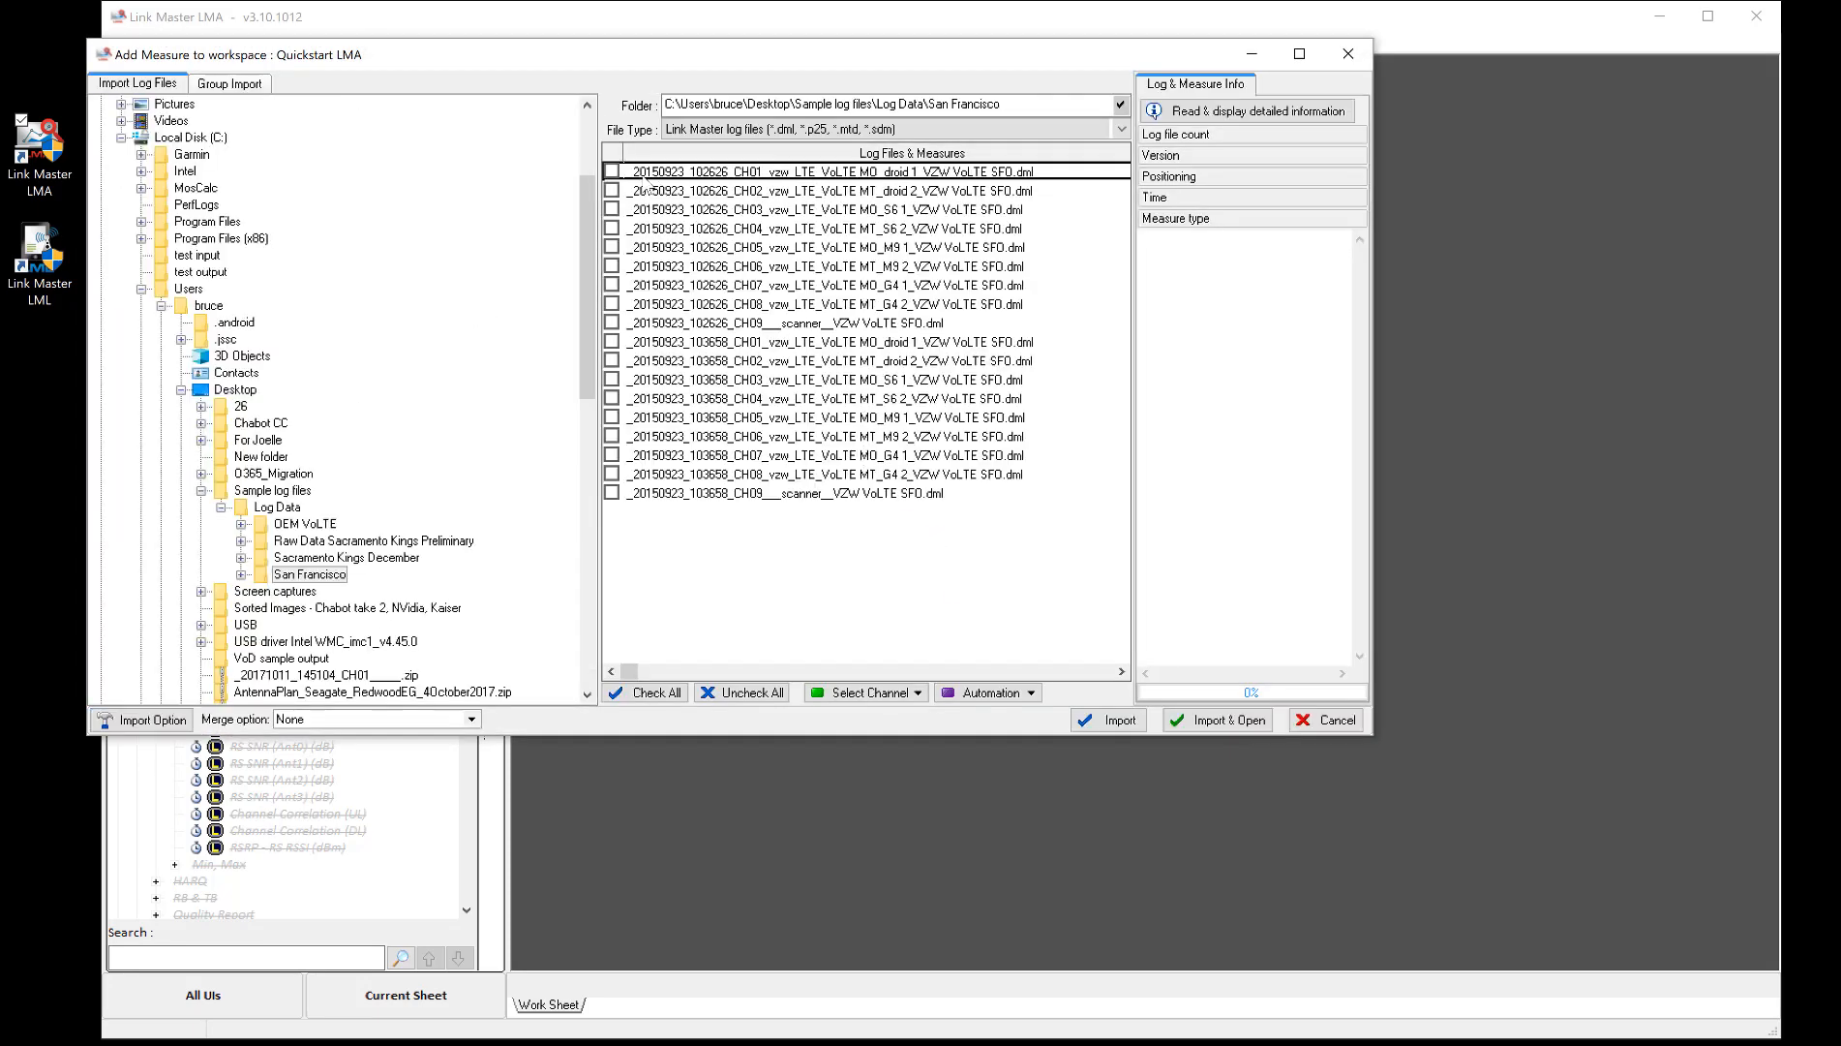
left_click(612, 171)
left_click(1216, 719)
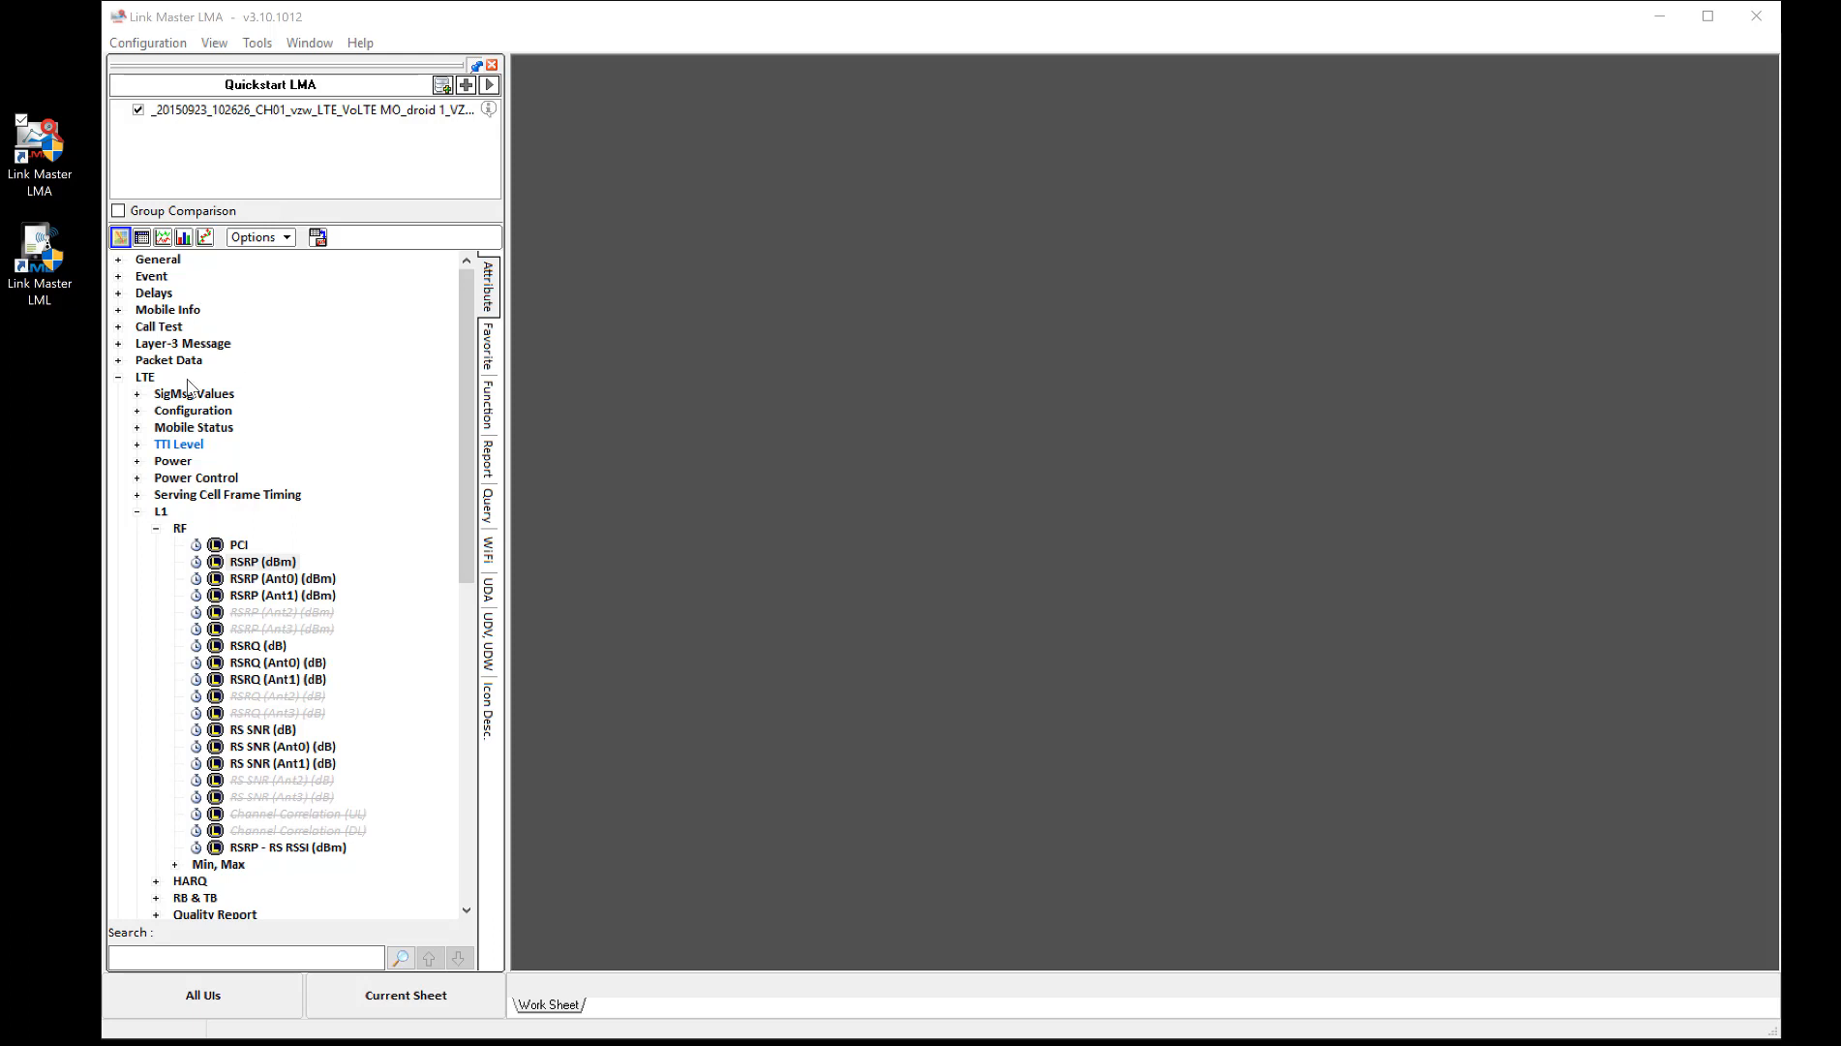
- Collapse the LTE group to look over the top-level attribute categories, including General, Delays and Call Test, and expand LTE again
left_click(145, 376)
left_click(118, 376)
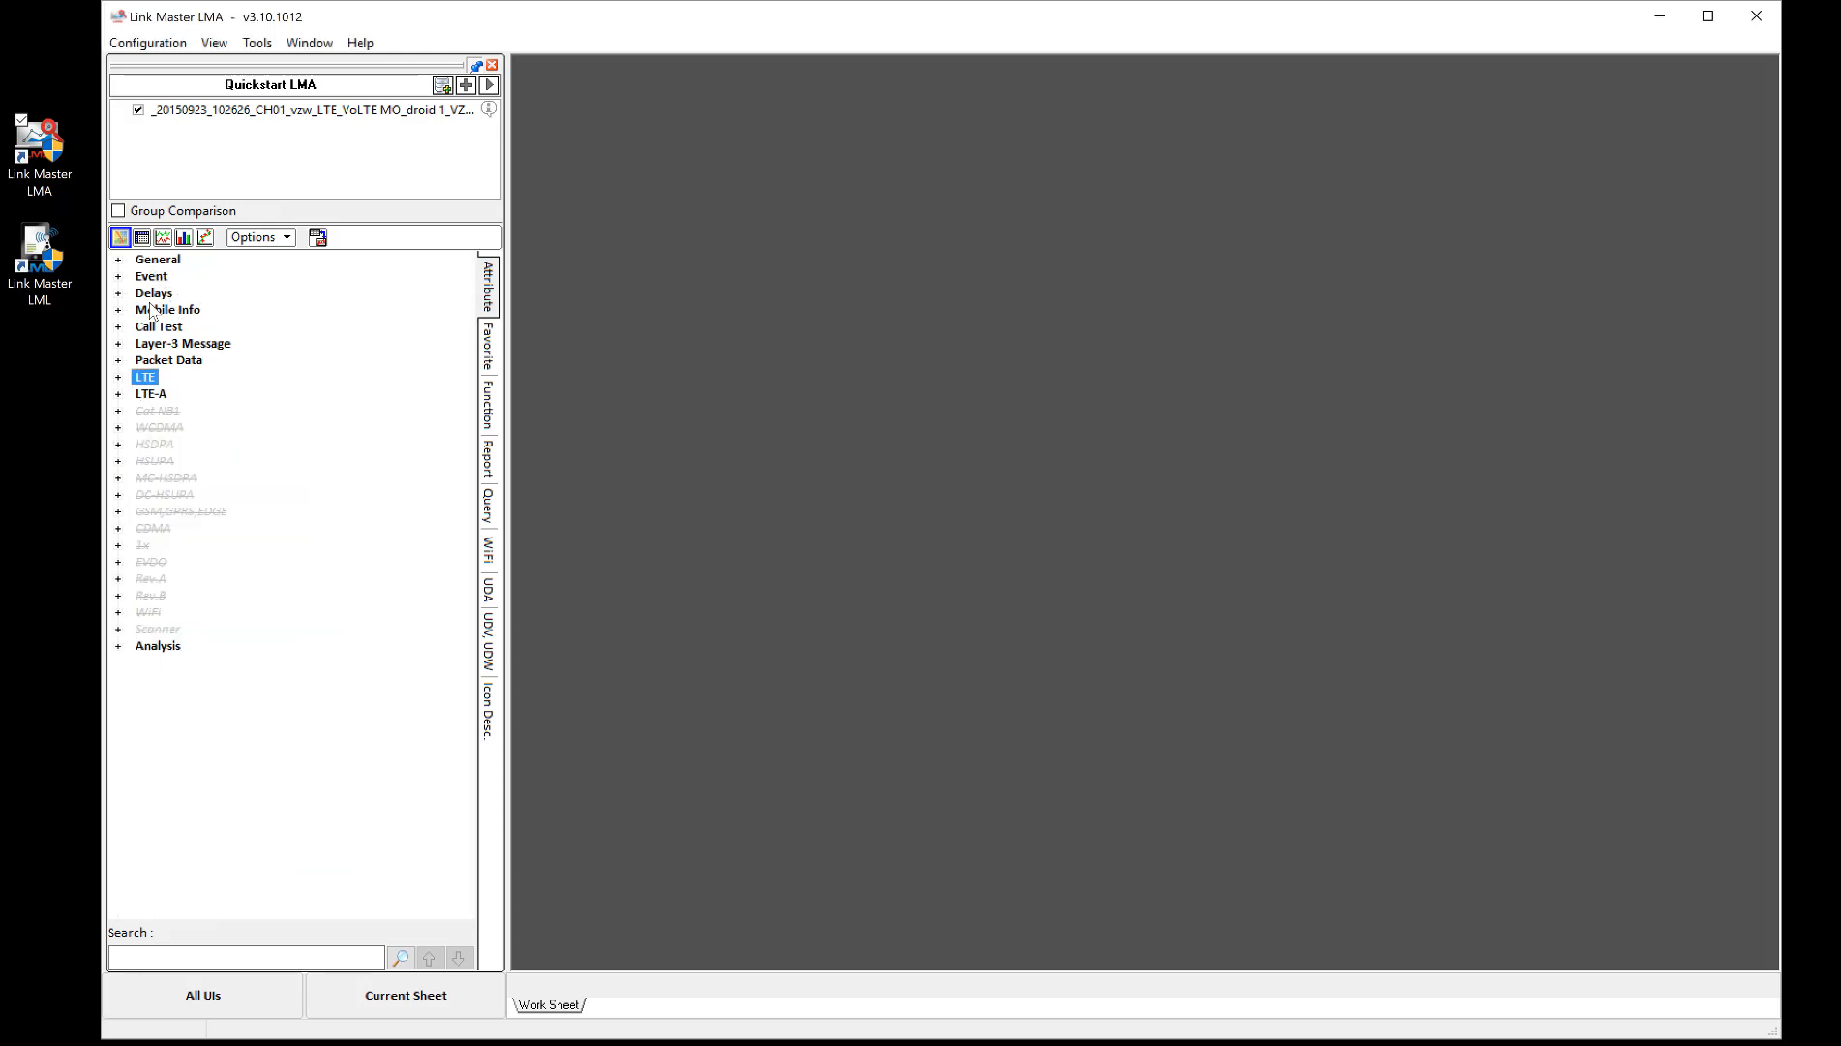
left_click(153, 260)
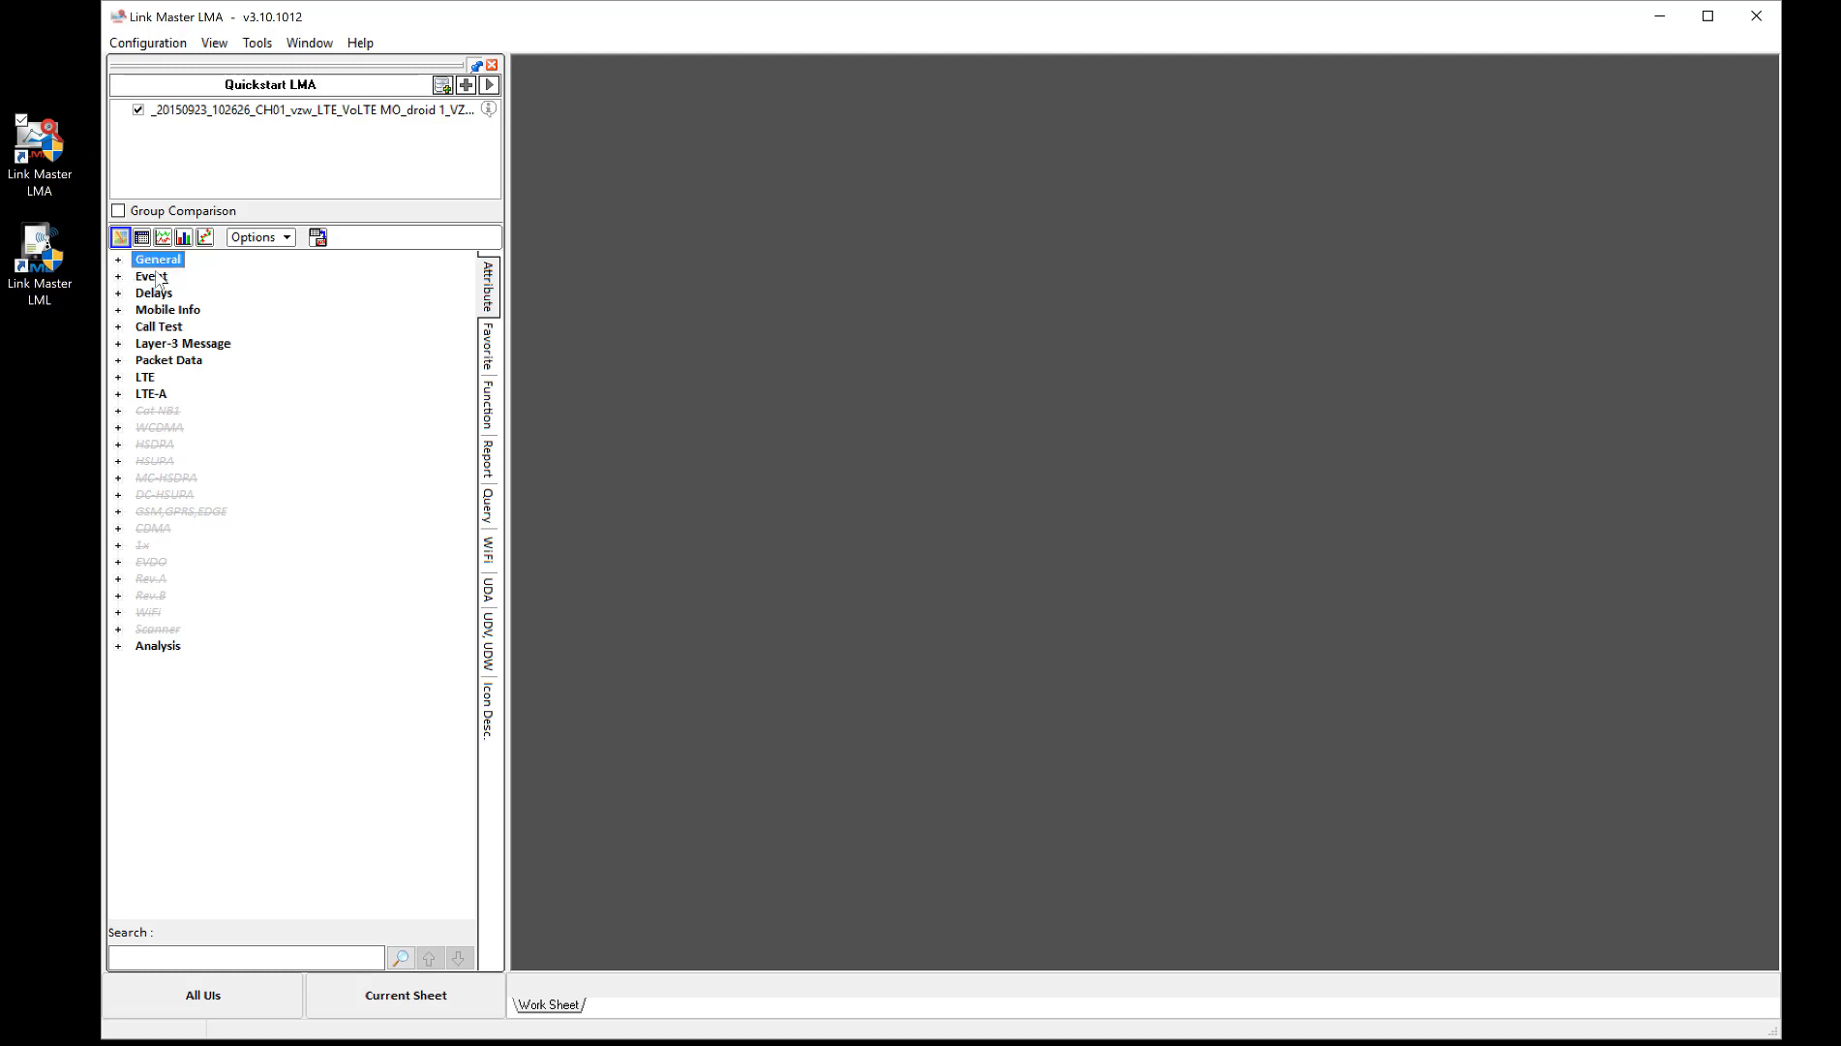
left_click(157, 299)
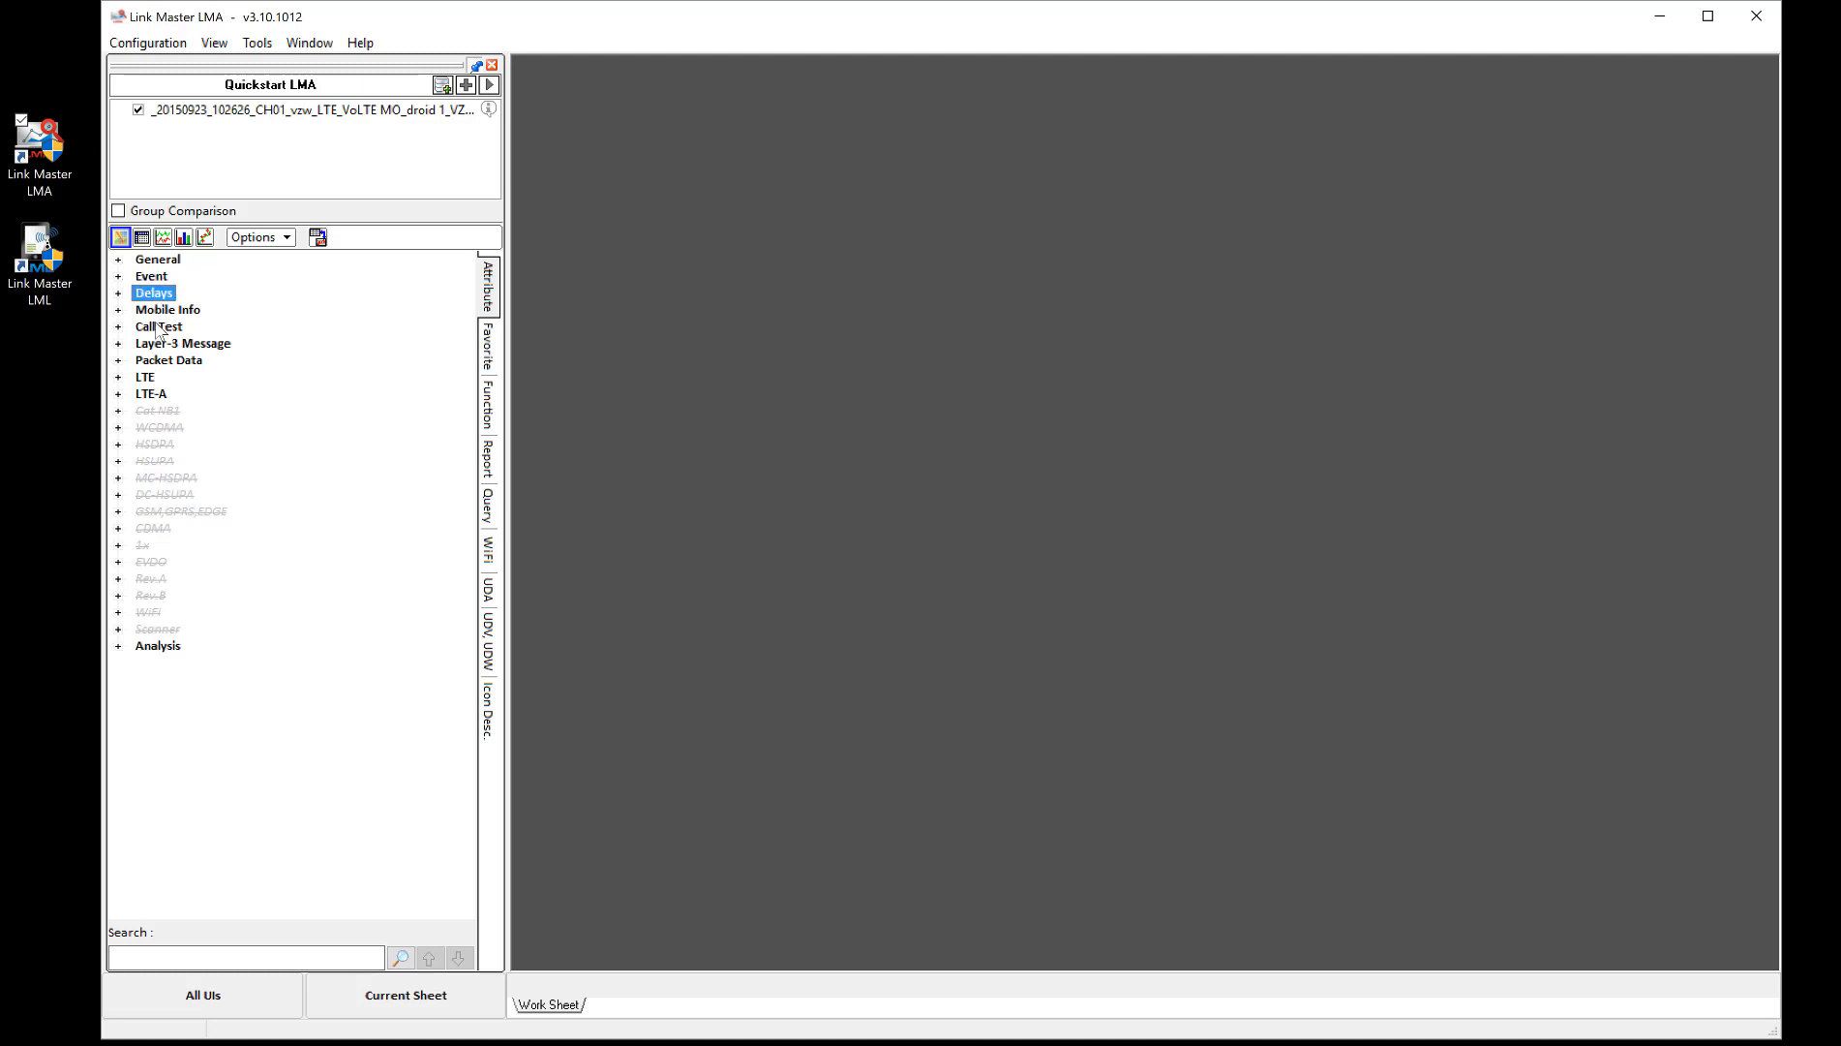
left_click(158, 329)
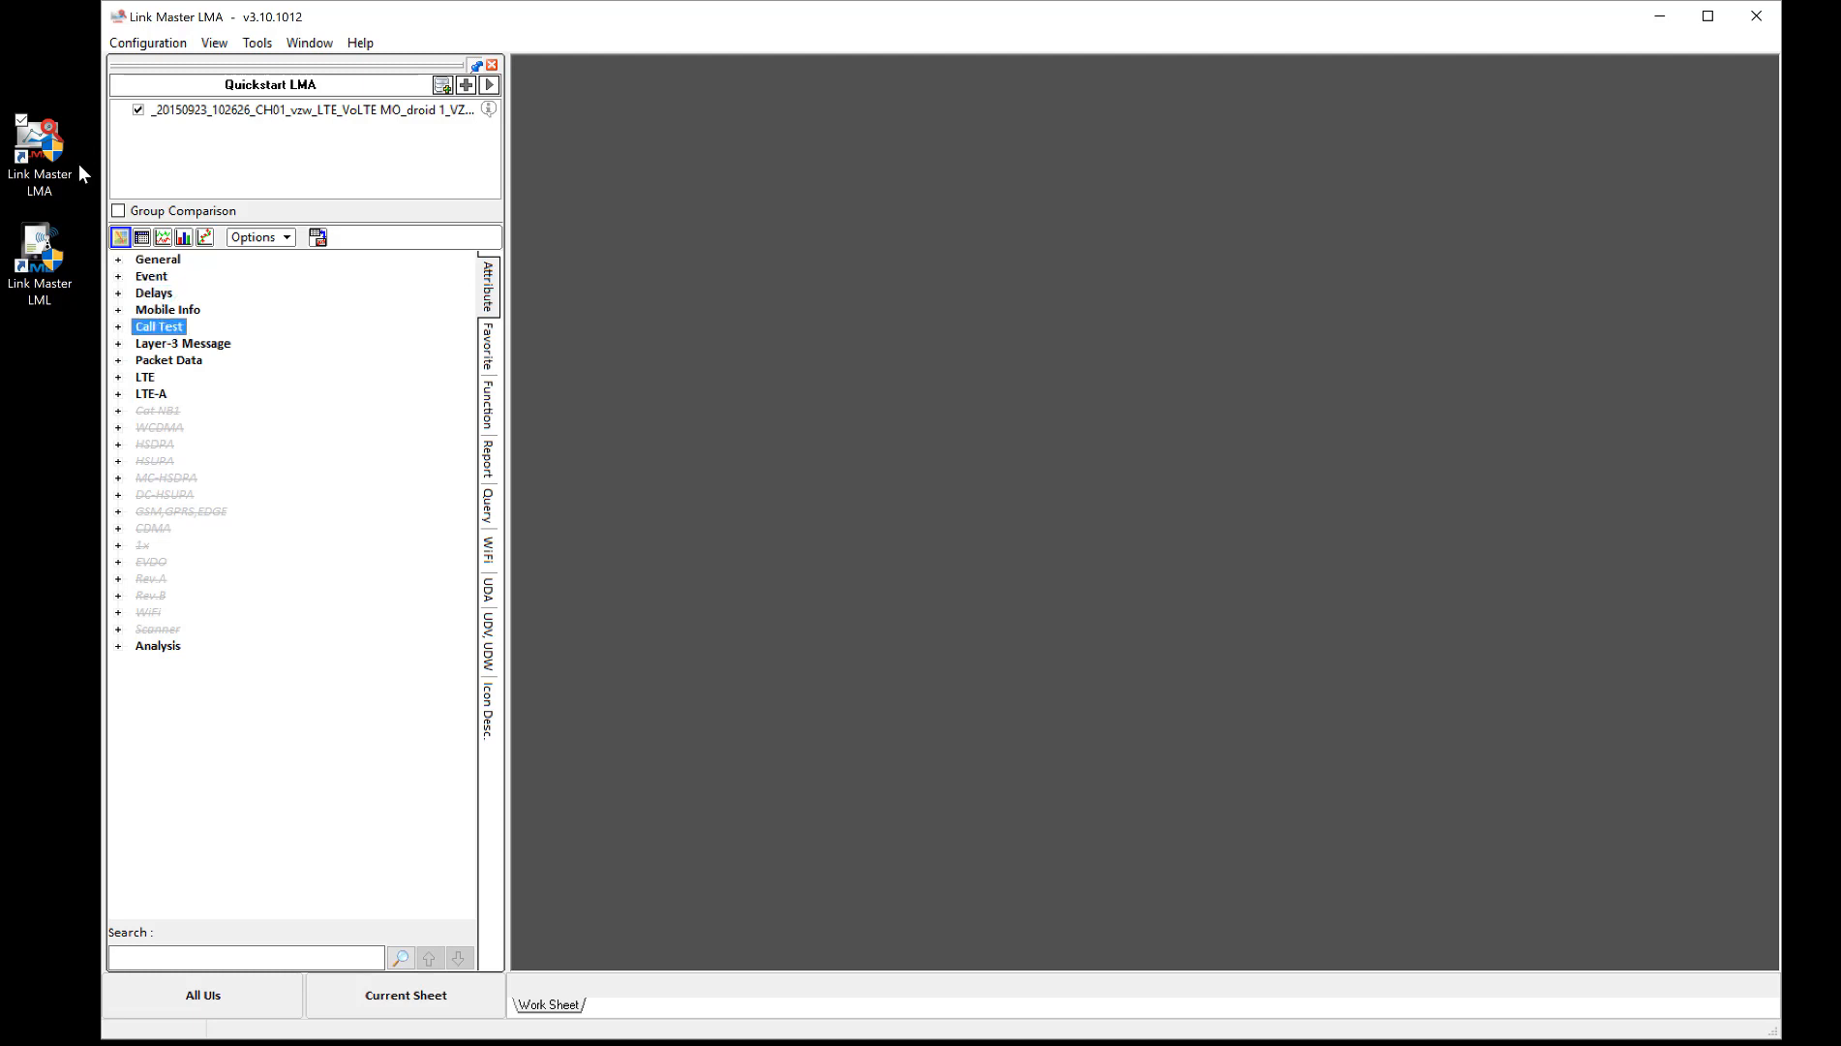
left_click(119, 378)
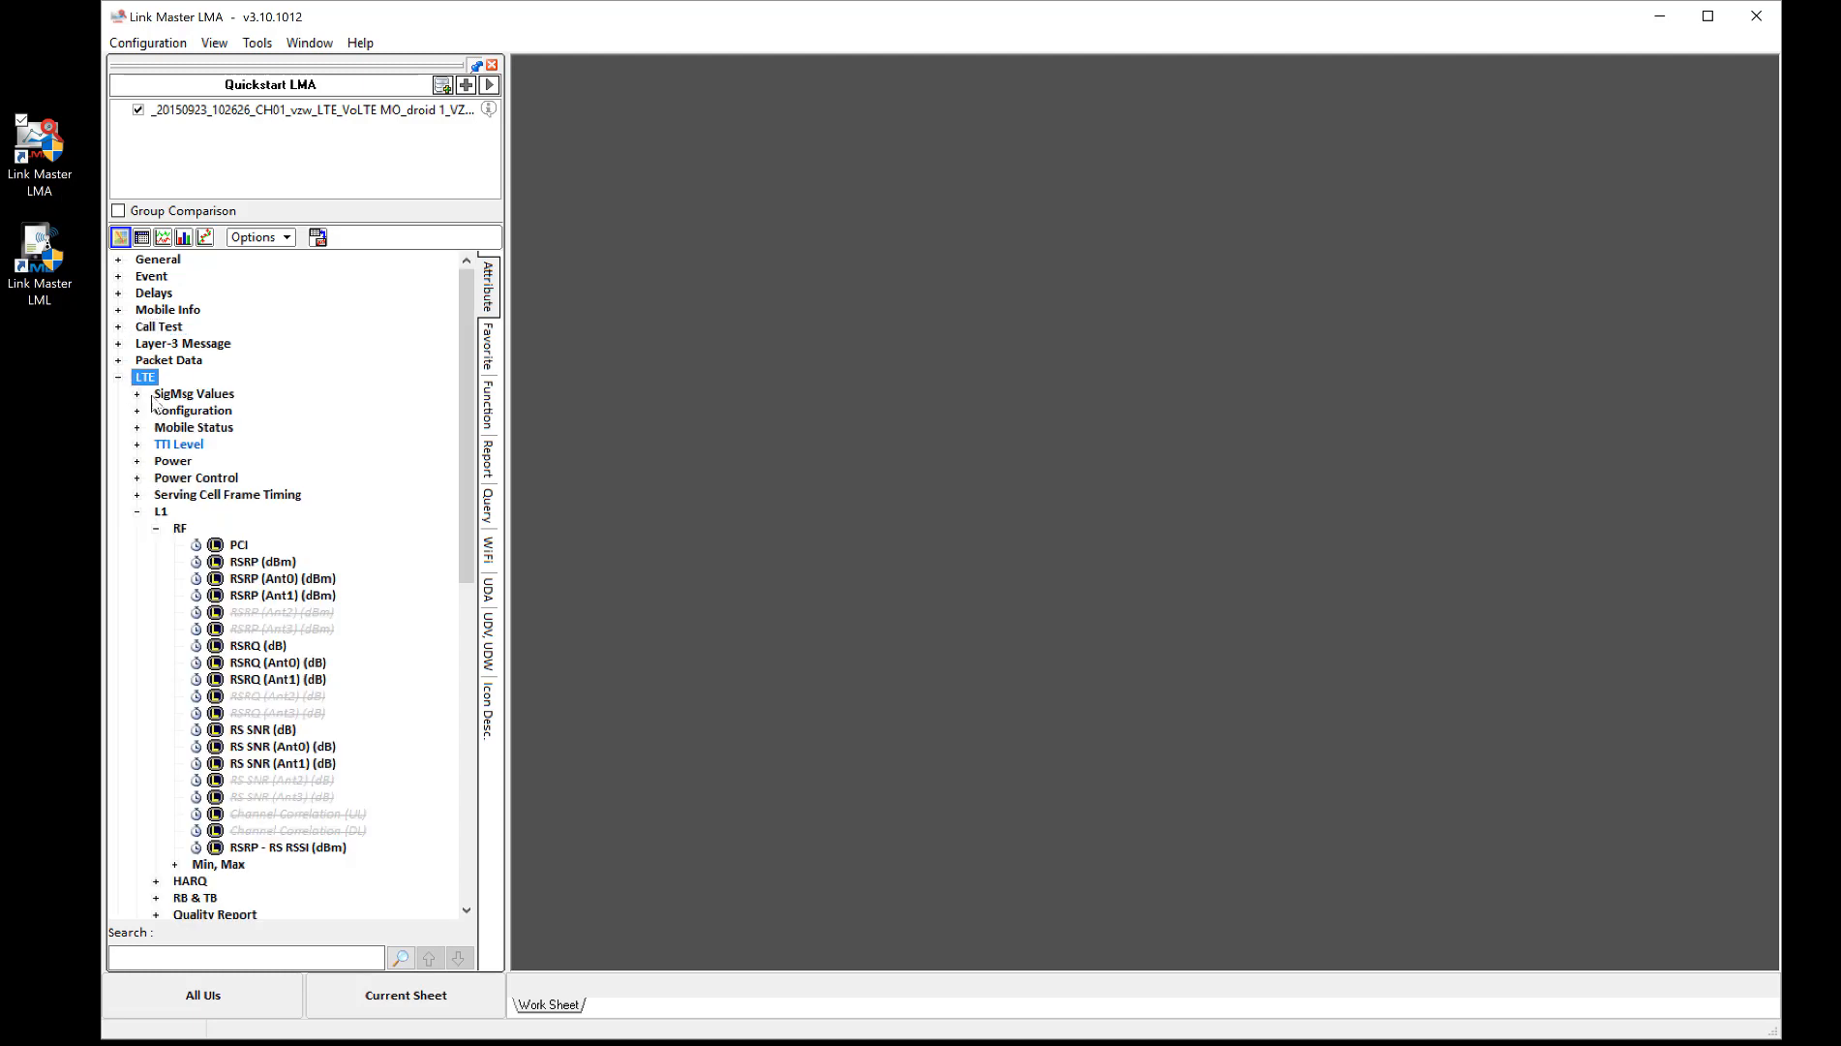
- Display the LTE L1 RF attribute RSRP (dBm) on a map
left_click(245, 565)
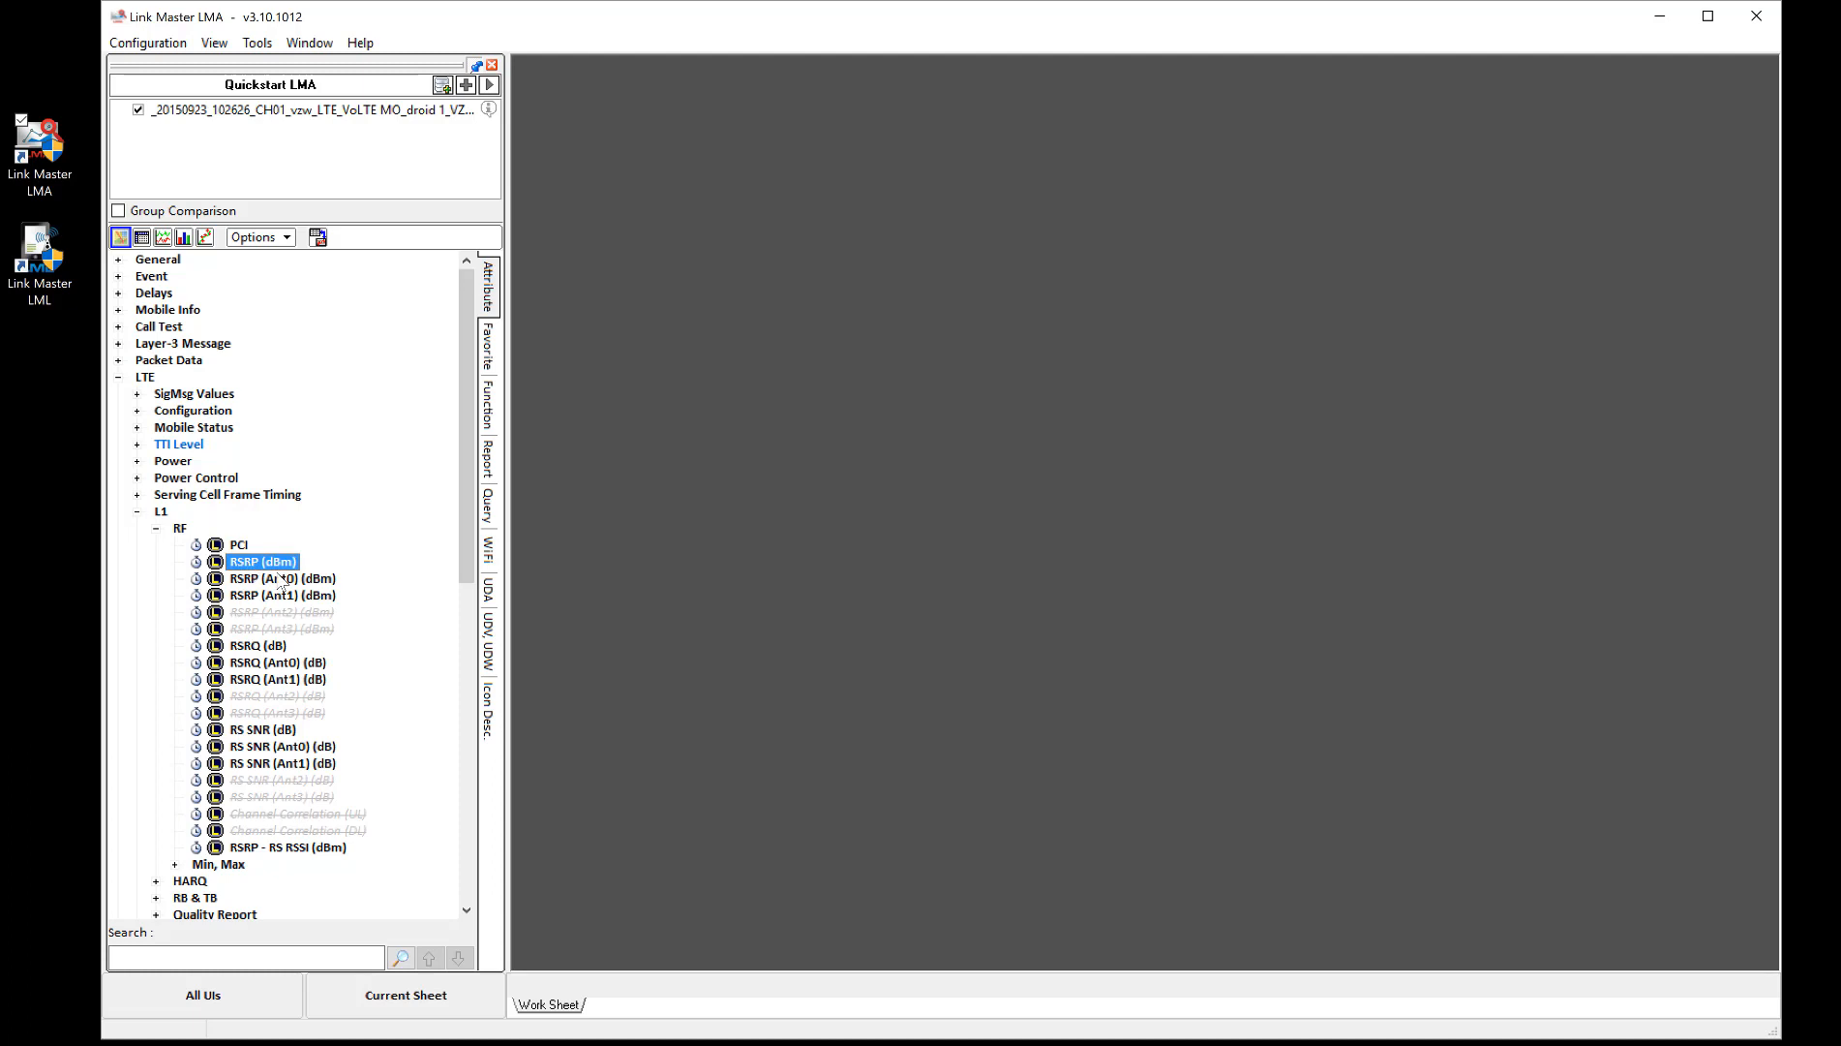
right_click(282, 566)
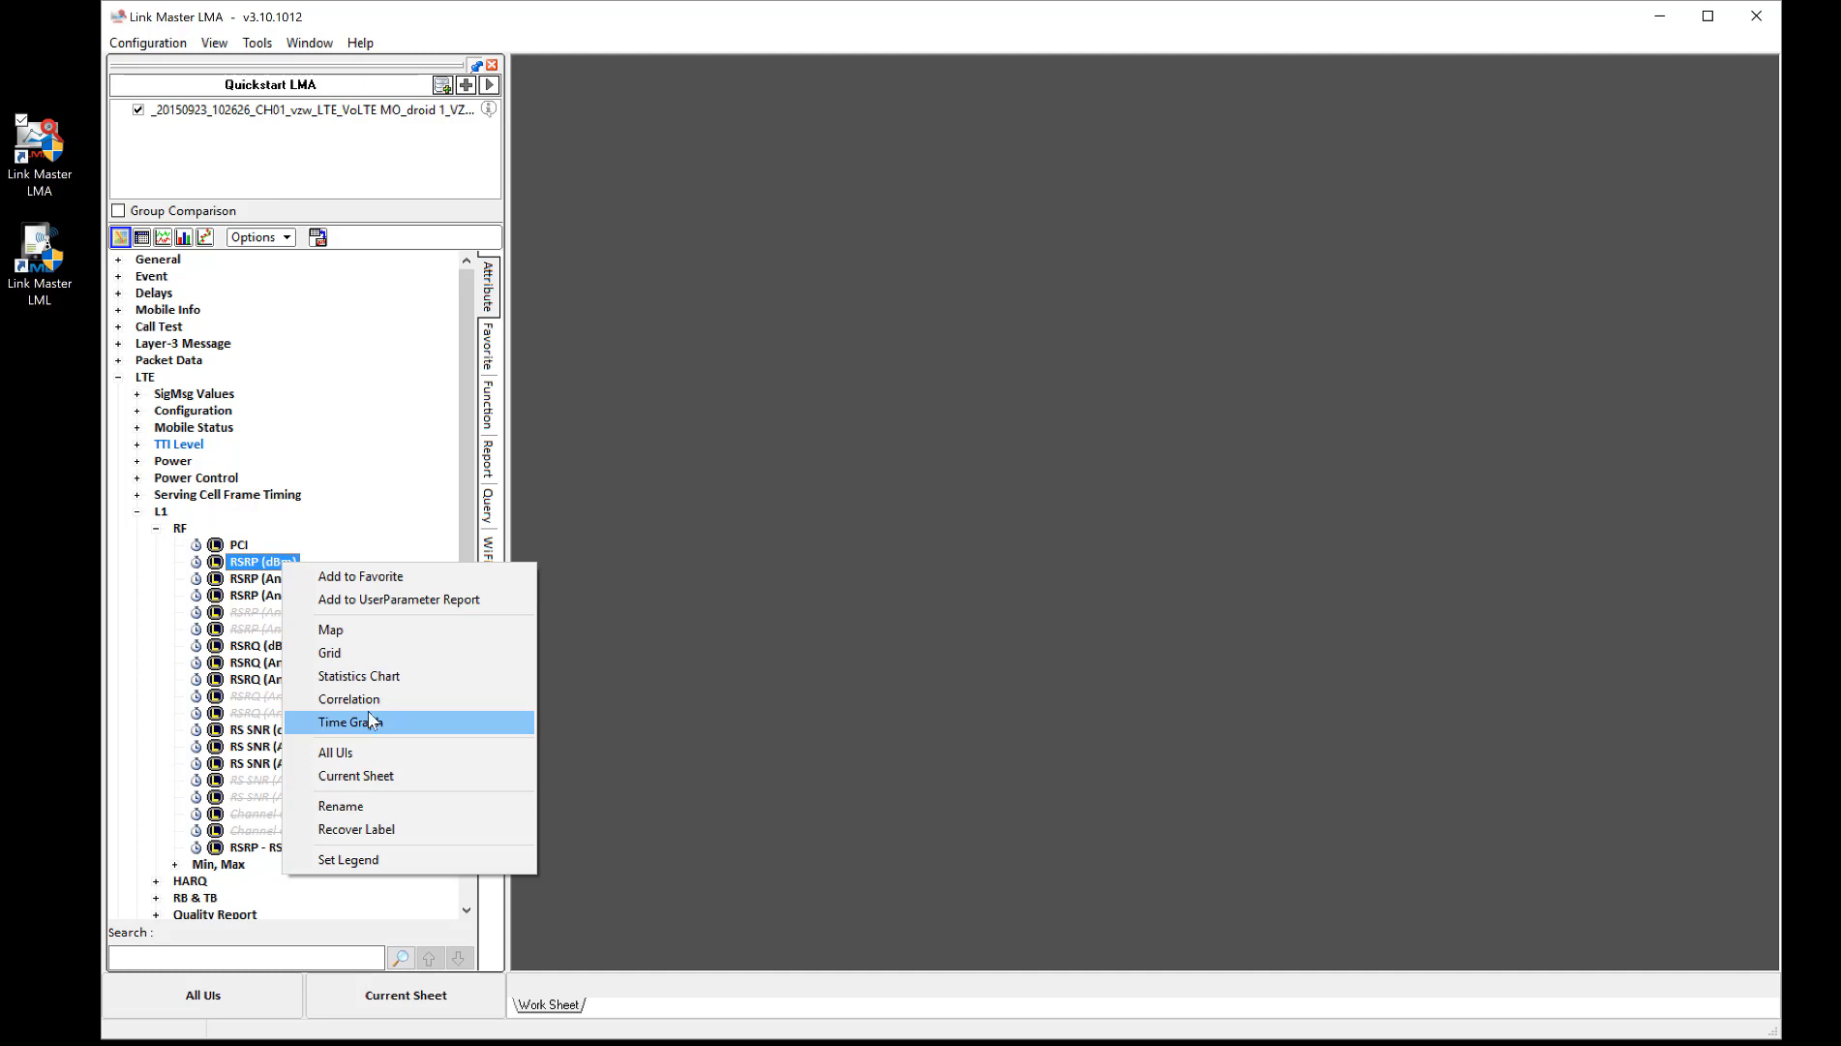
left_click(358, 641)
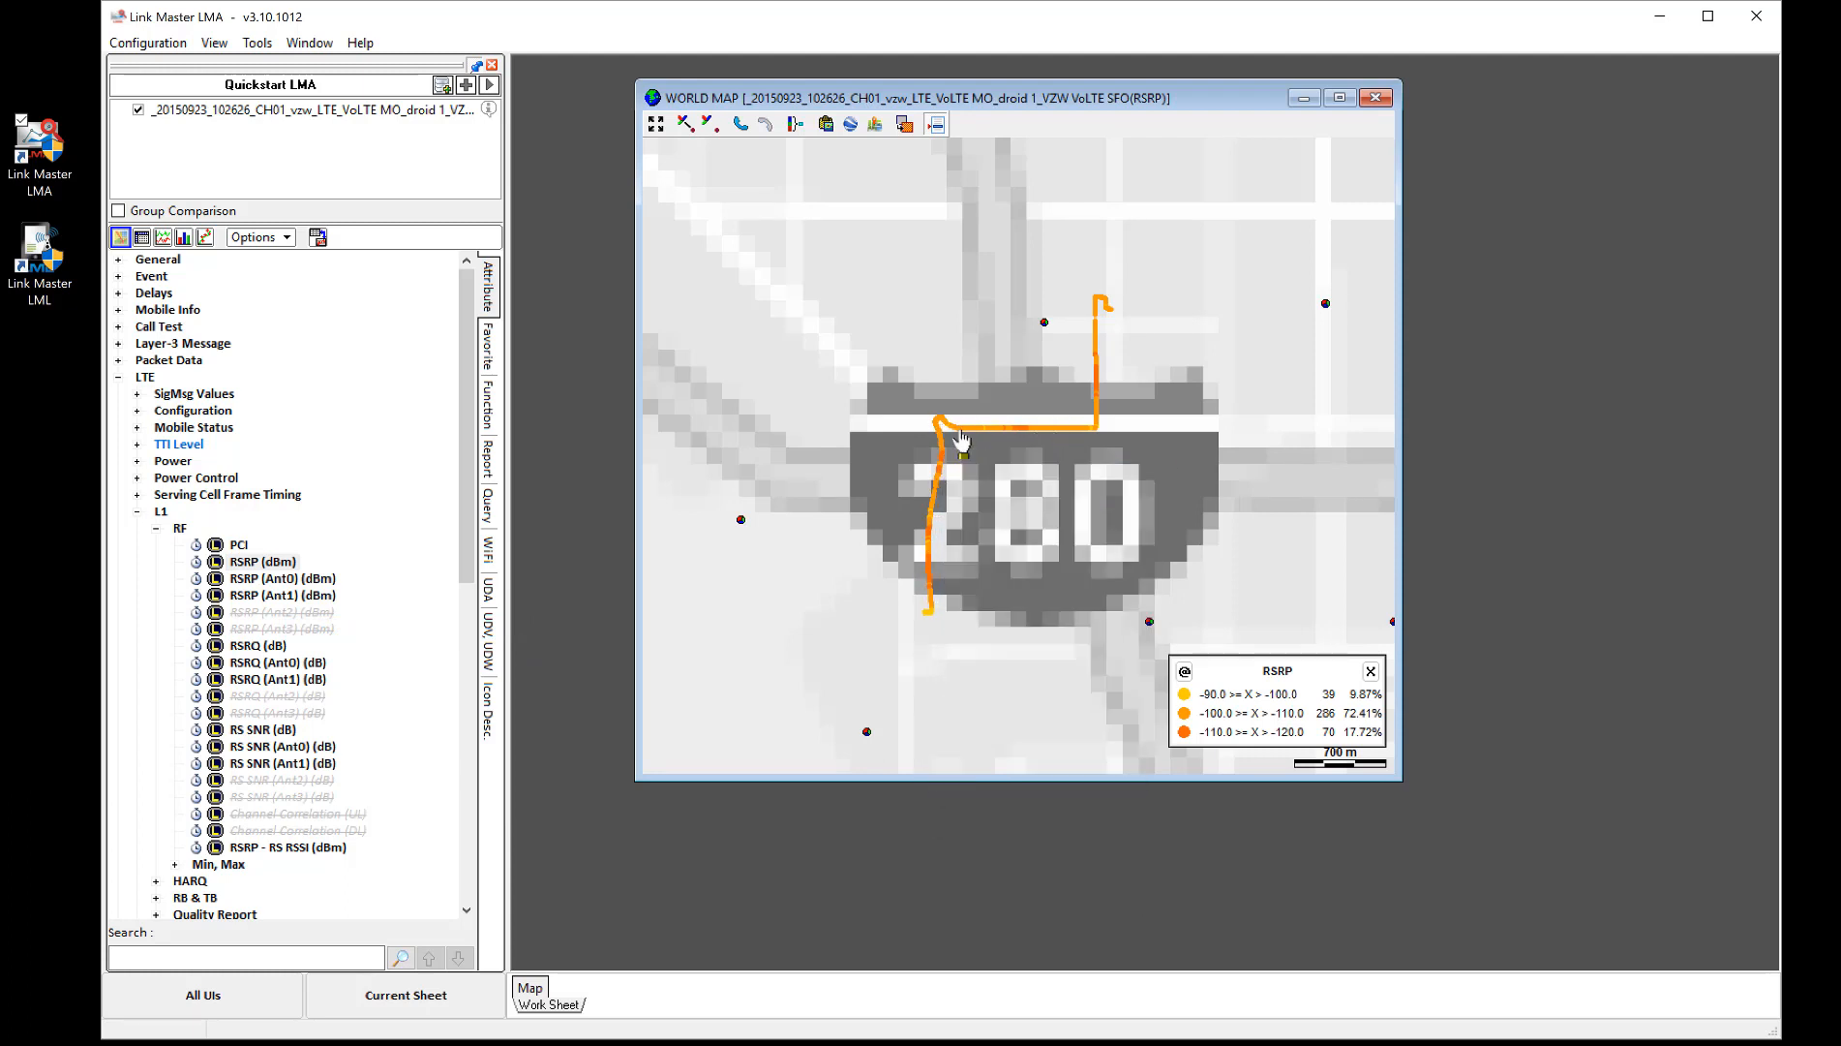
- Manually refresh the Google Maps background for the area around the RSRP route near Sunnyvale
left_click_drag(1094, 545, 879, 342)
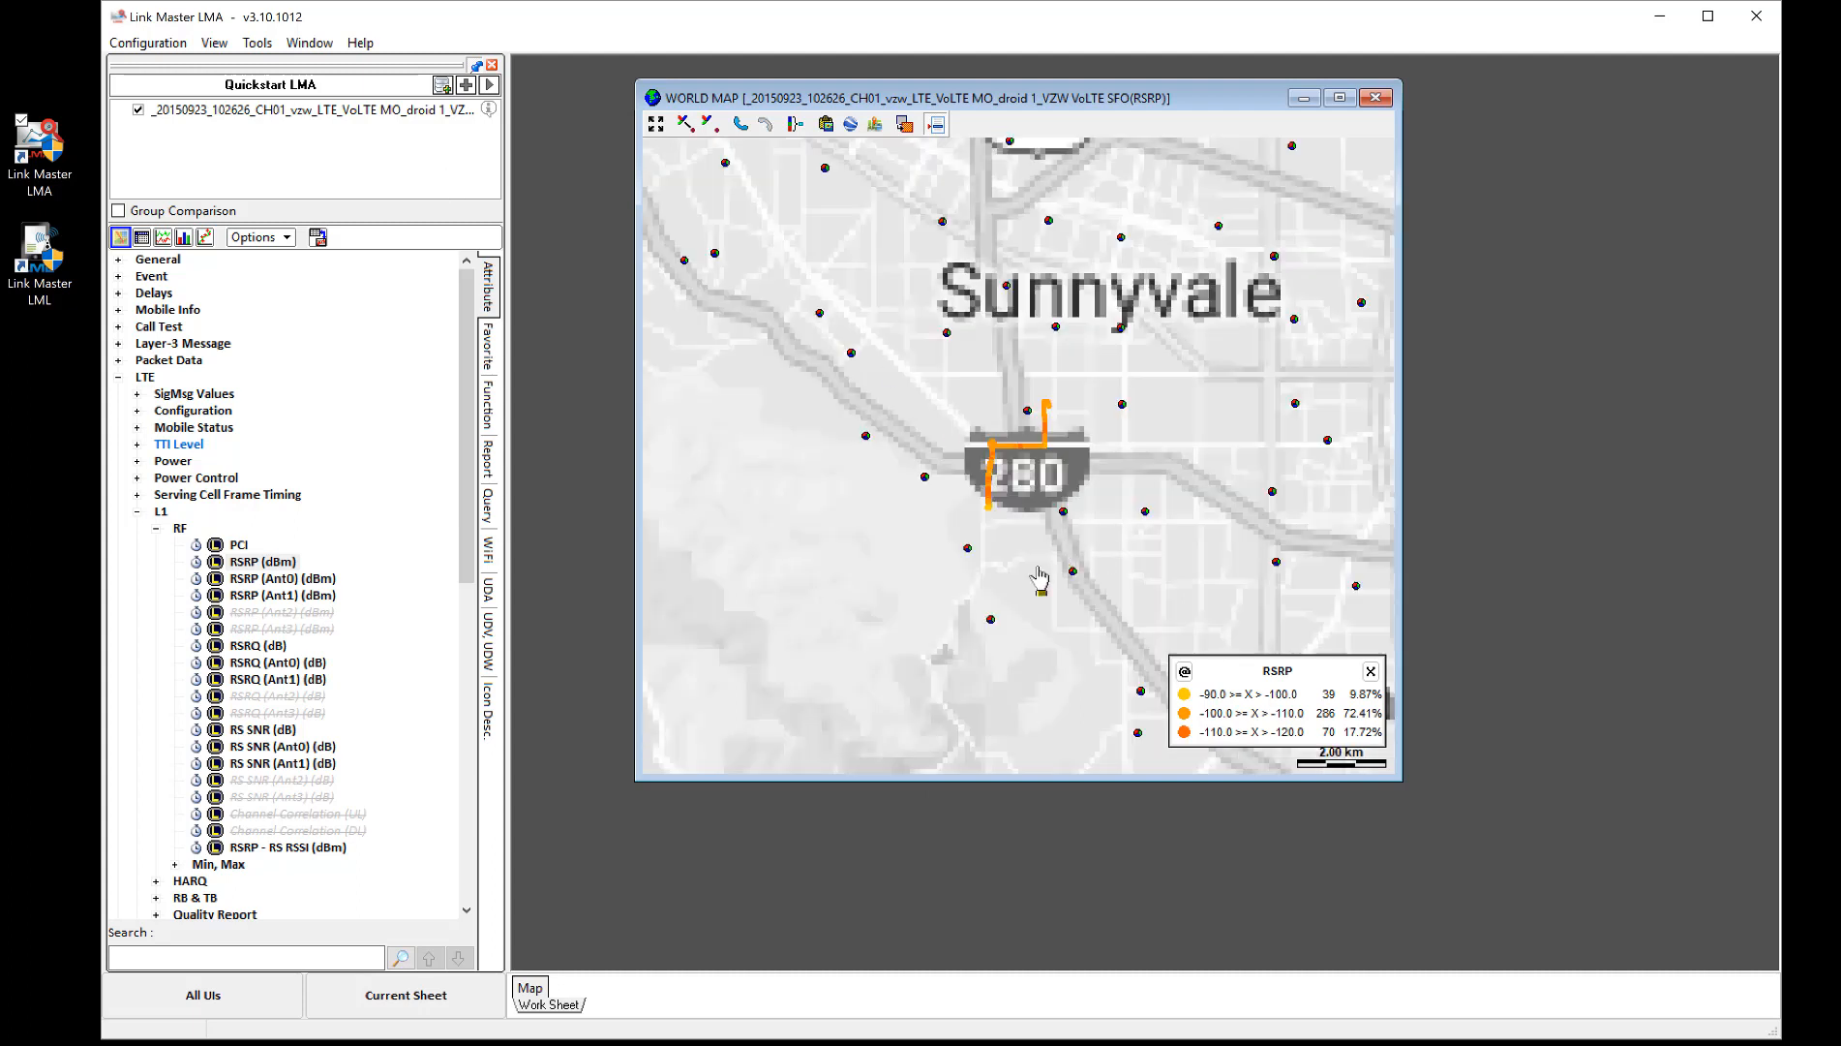
left_click_drag(1084, 608, 869, 391)
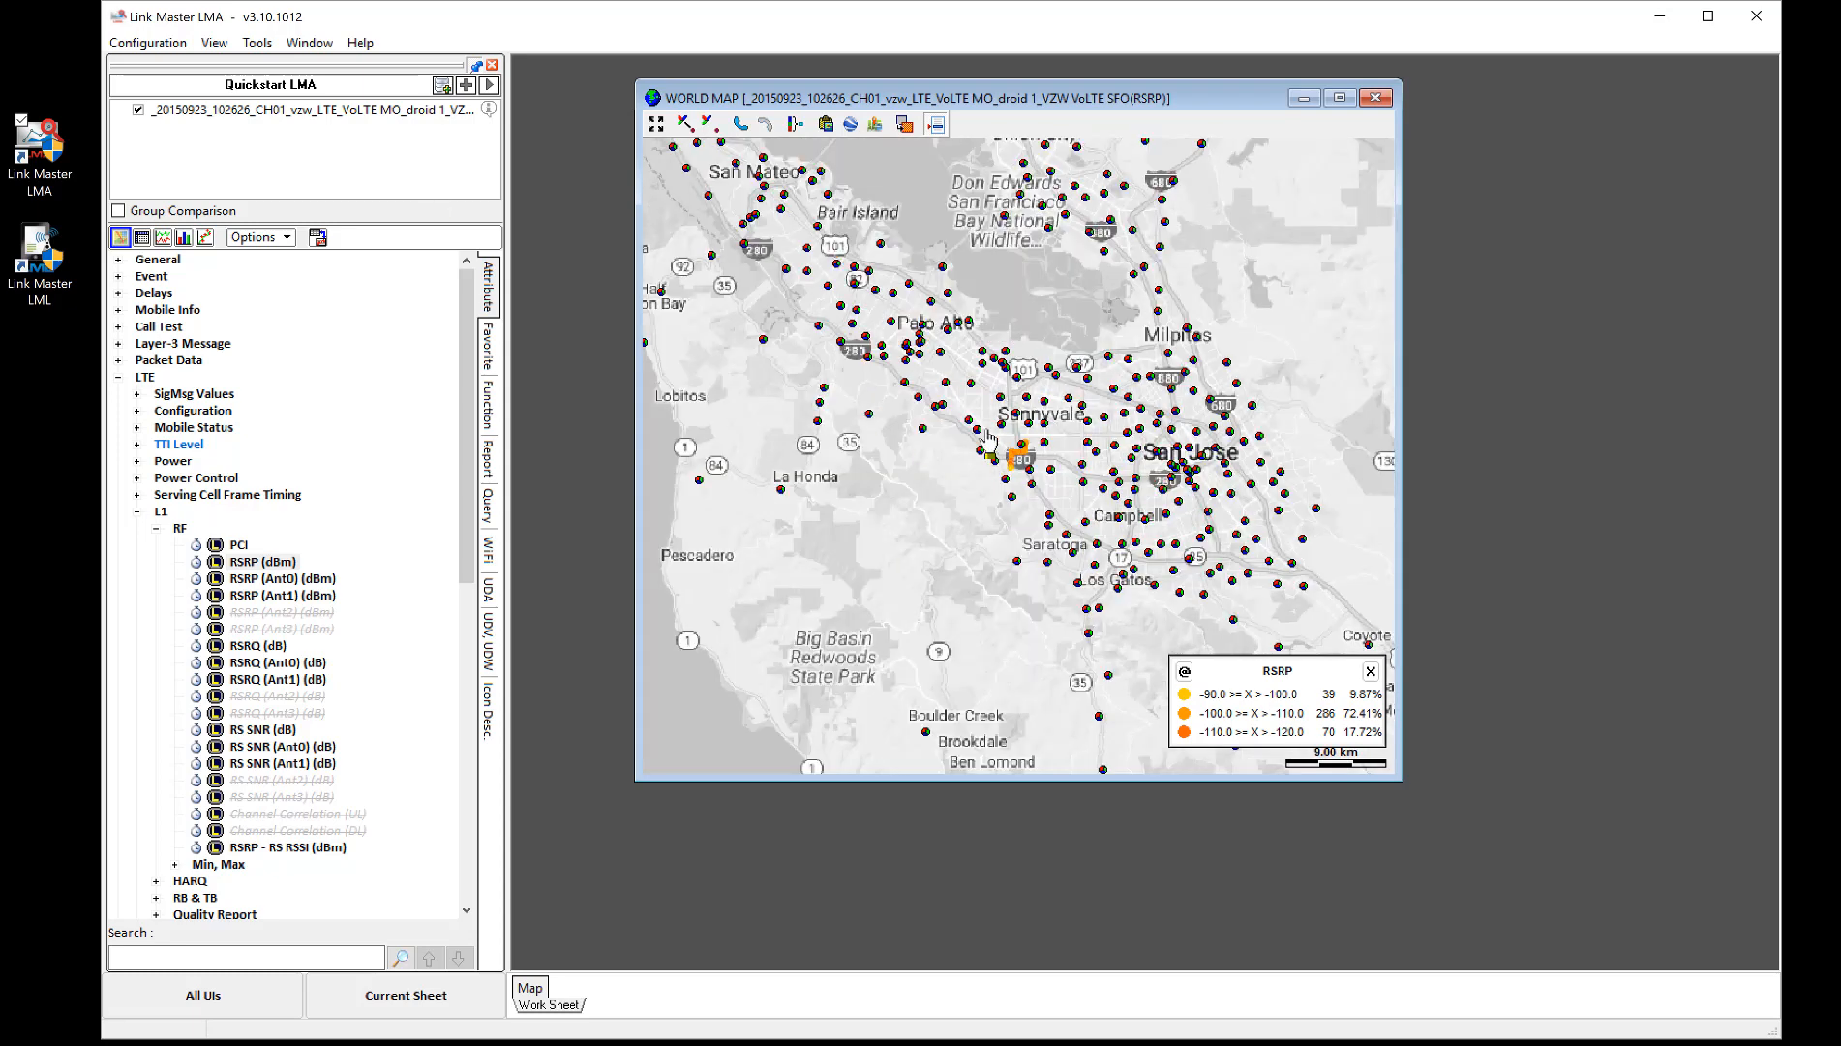
left_click_drag(987, 432, 1053, 503)
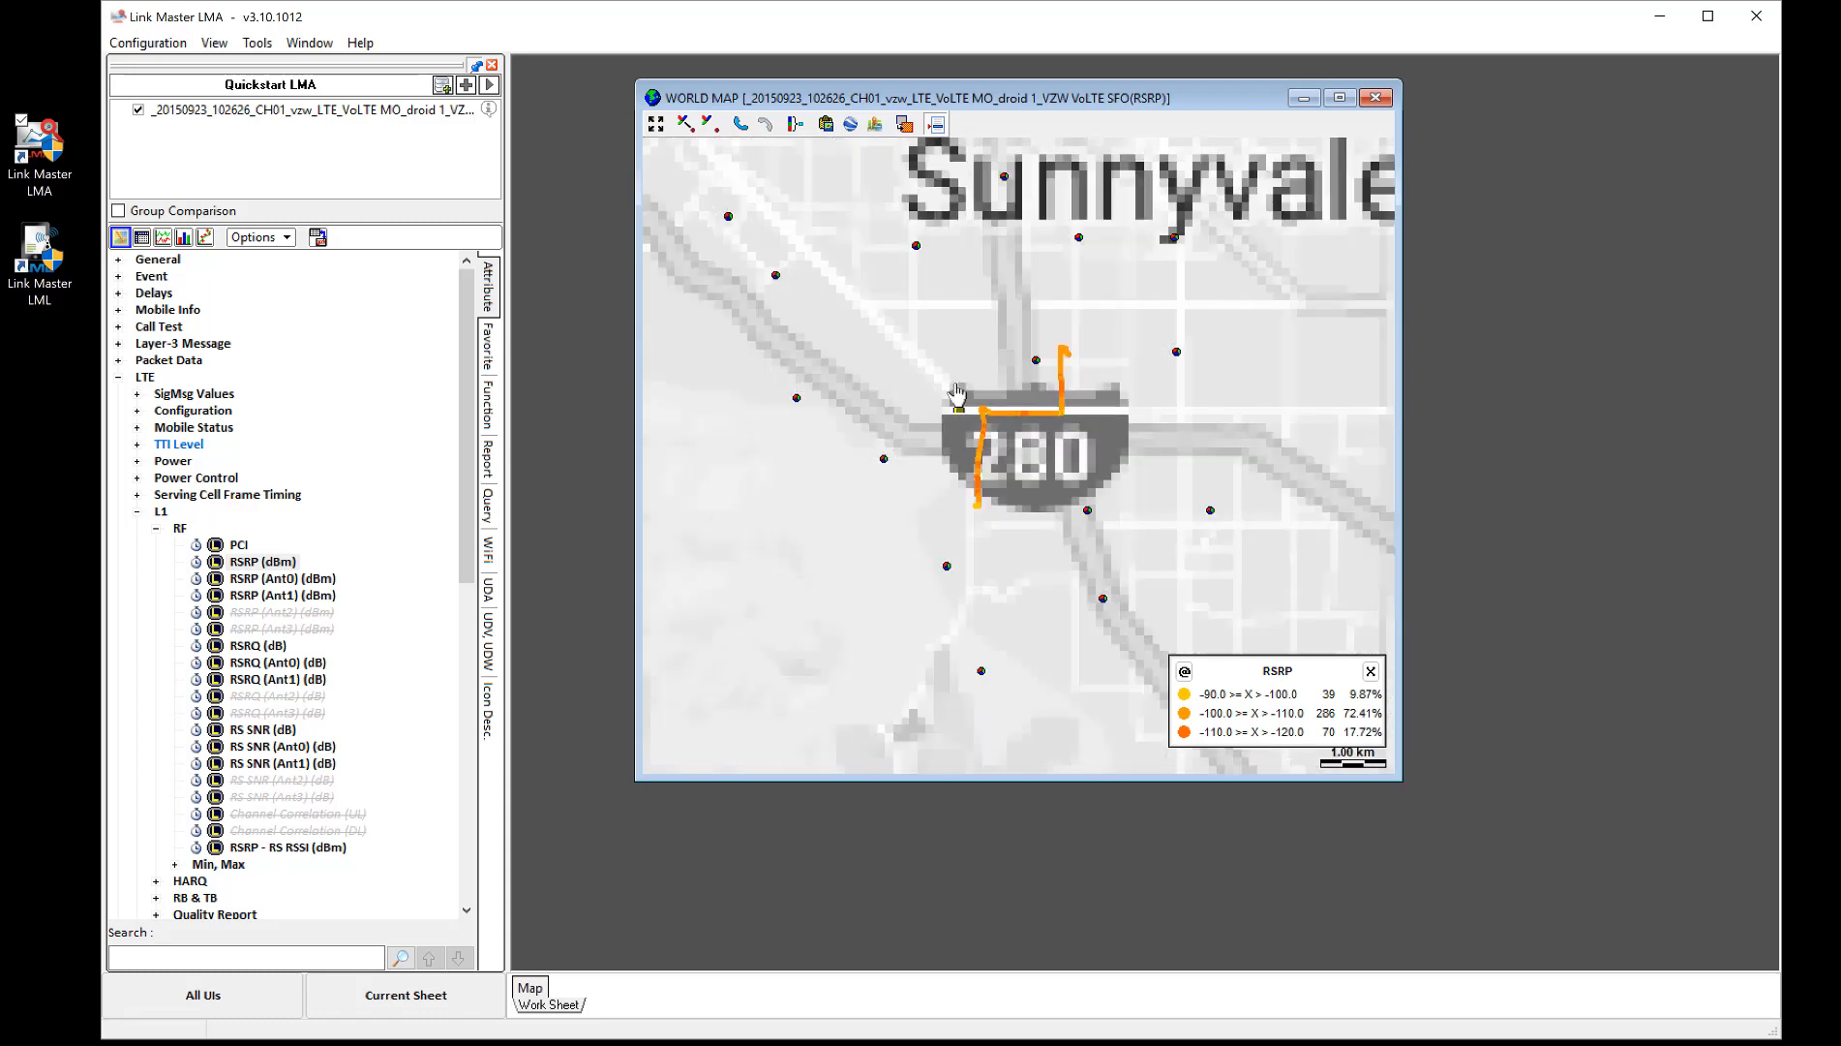
right_click(934, 351)
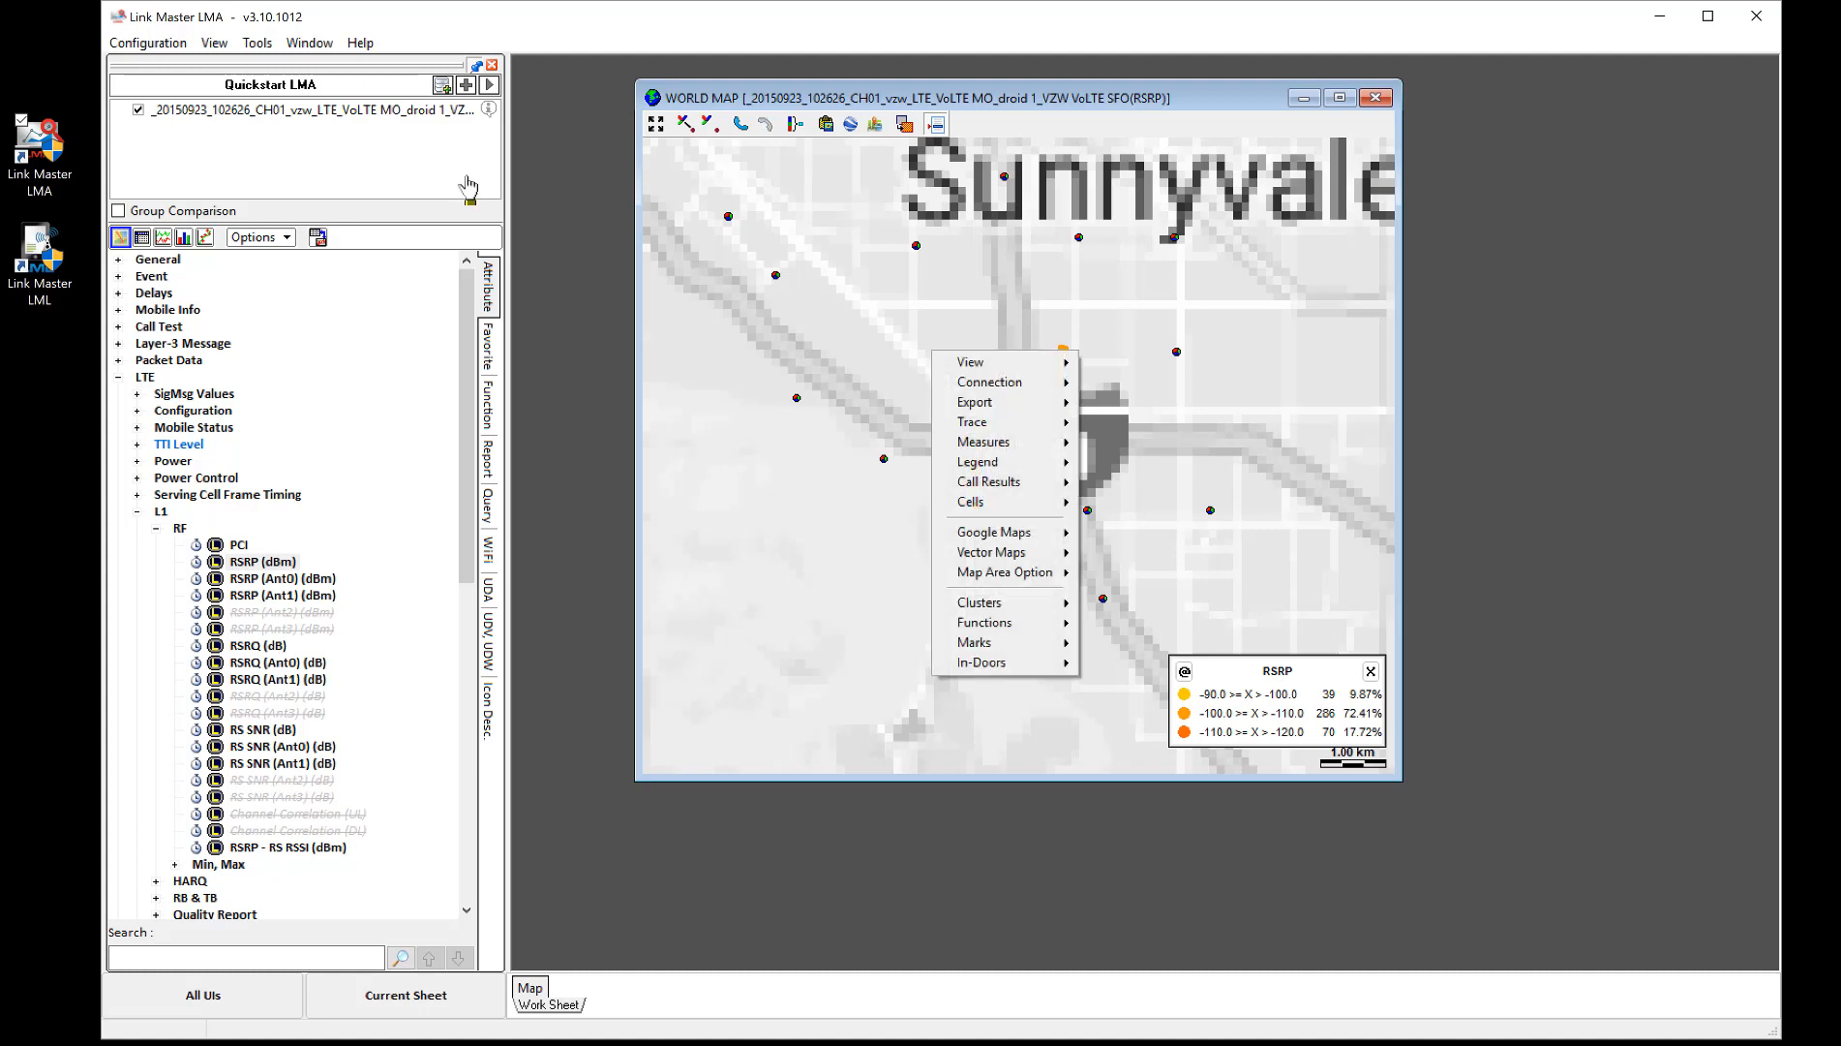
mouse_move(990, 533)
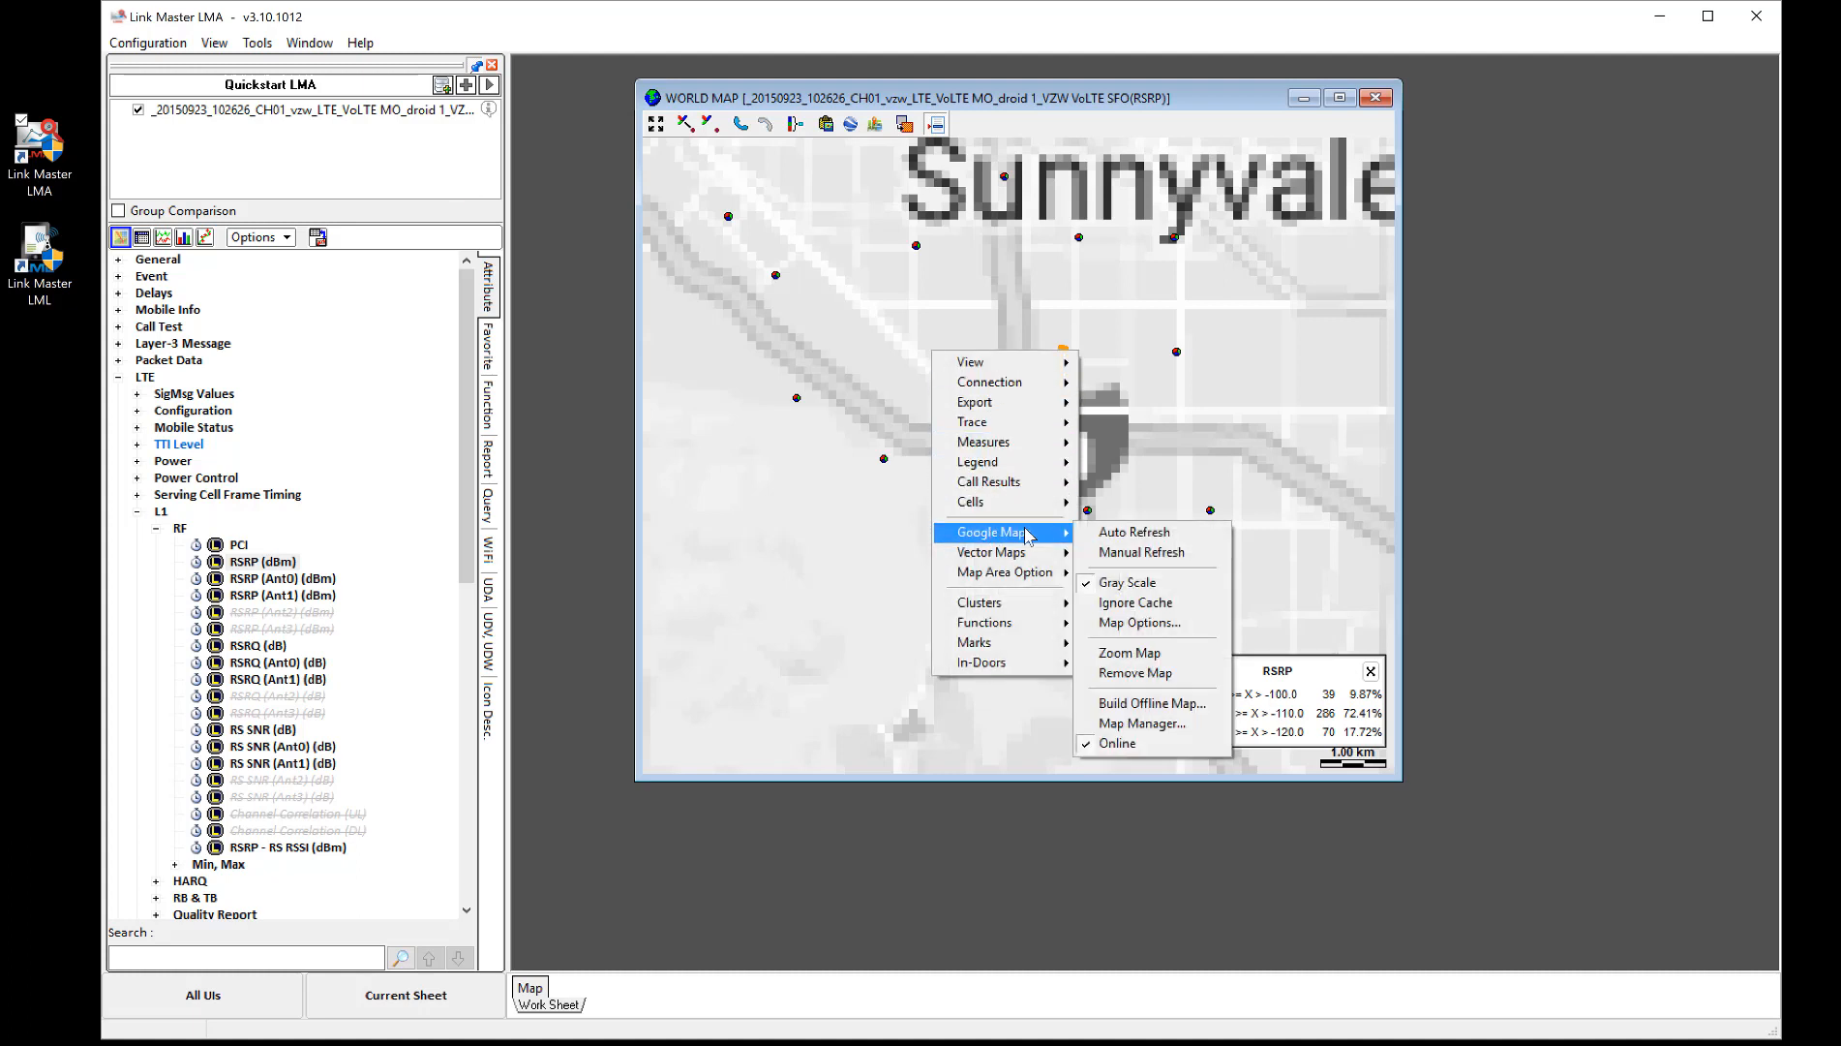
left_click(1128, 553)
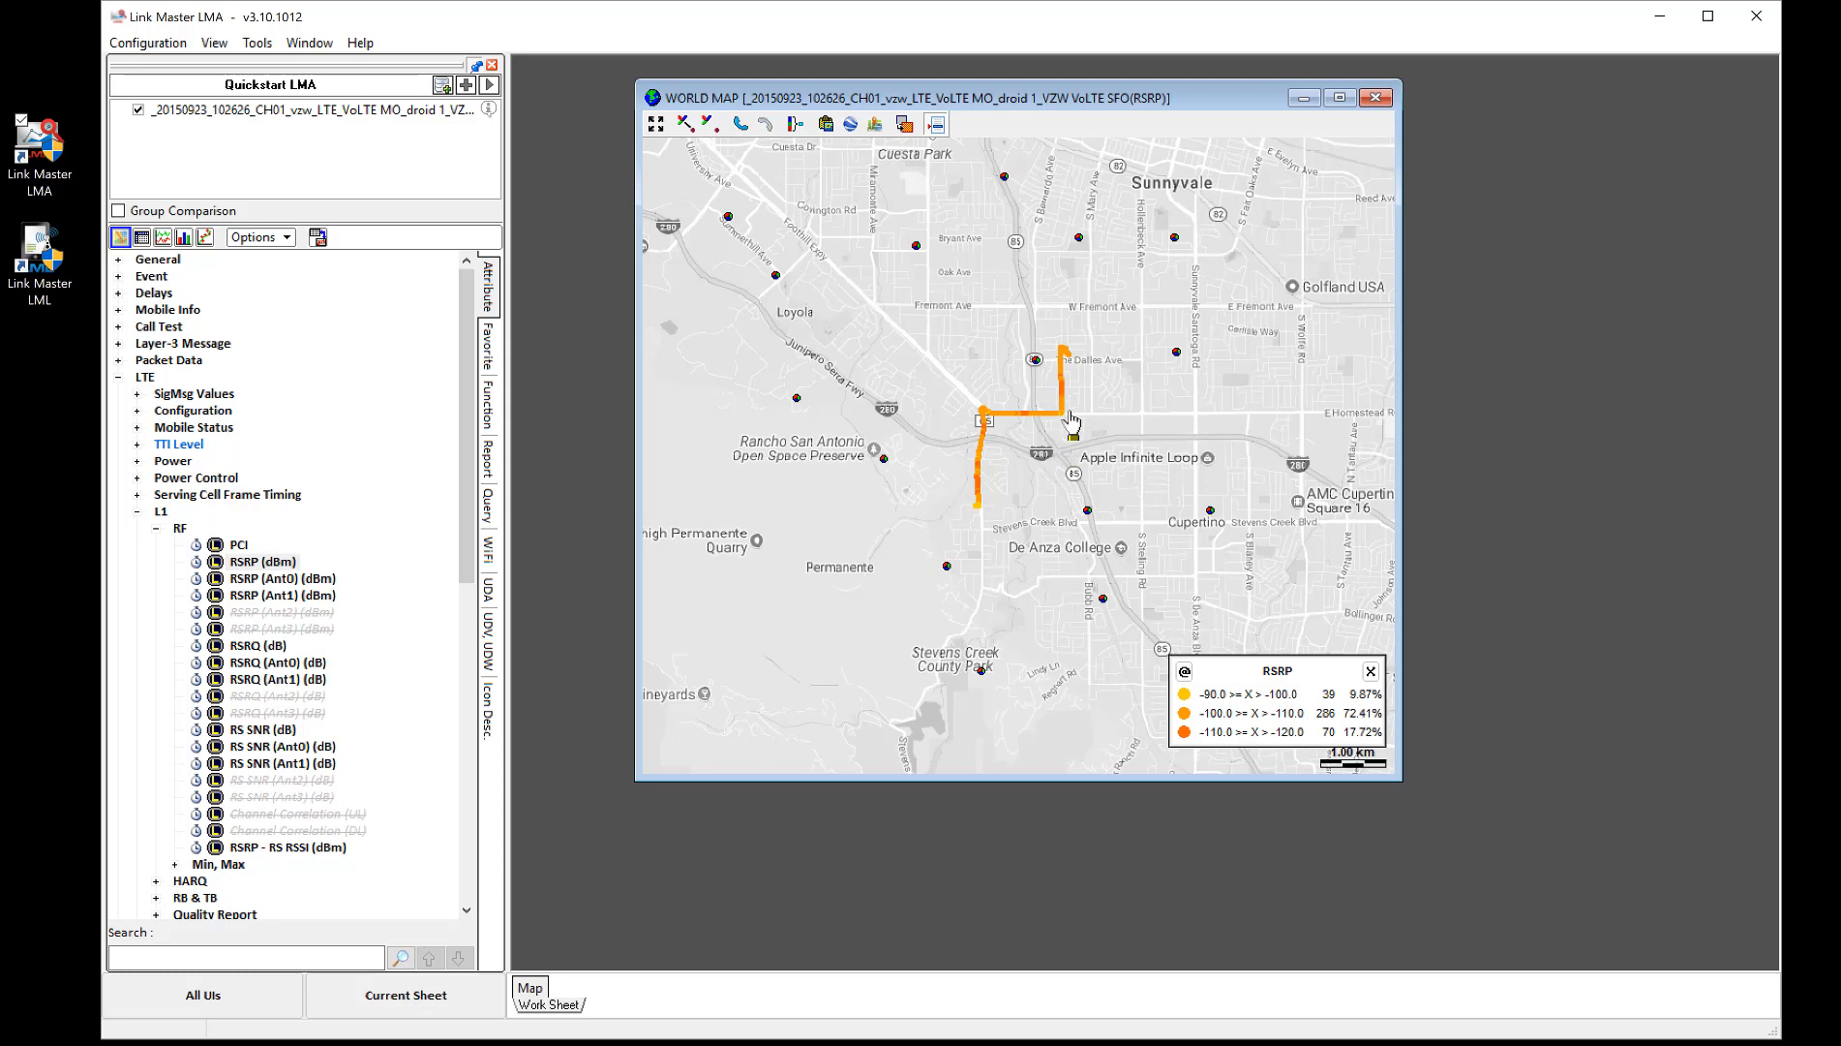
- Look at the Test LTE Cellsite (1) entry in the map's Cell Table Manager and close the manager
mouse_move(1063, 426)
mouse_move(1064, 365)
right_click(952, 339)
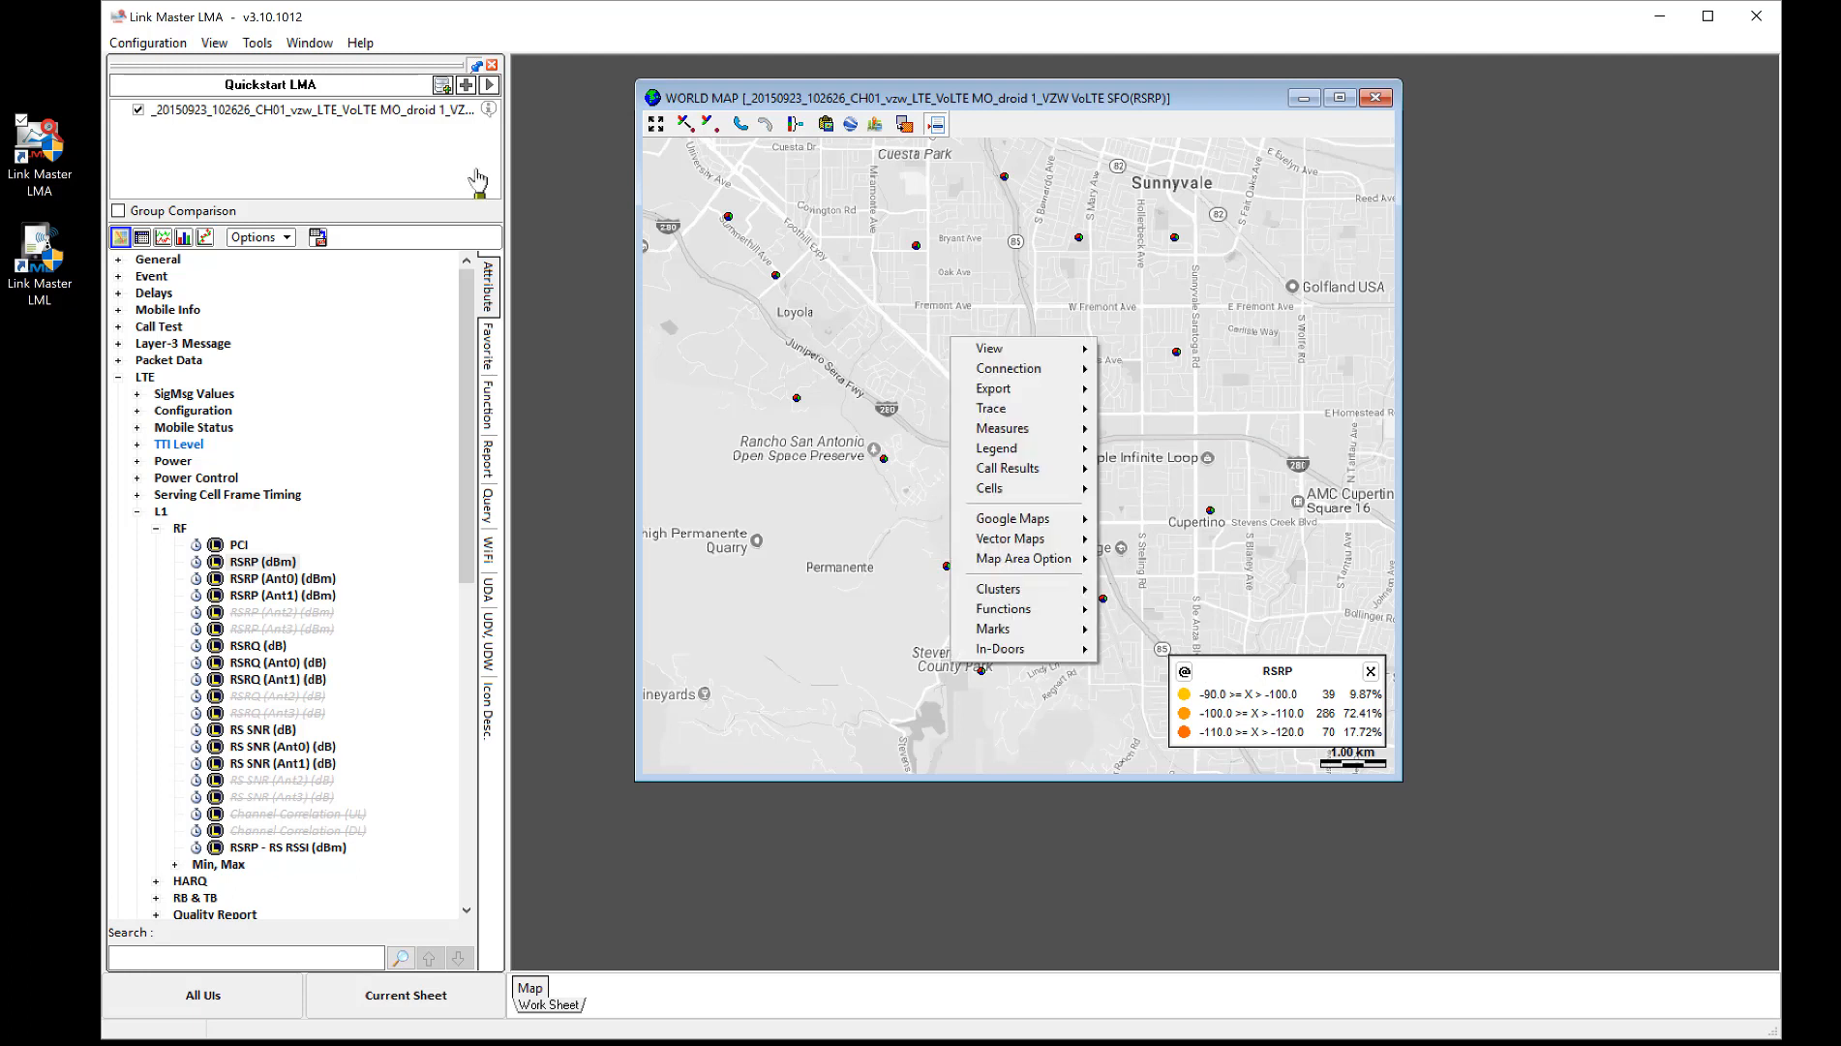
mouse_move(990, 492)
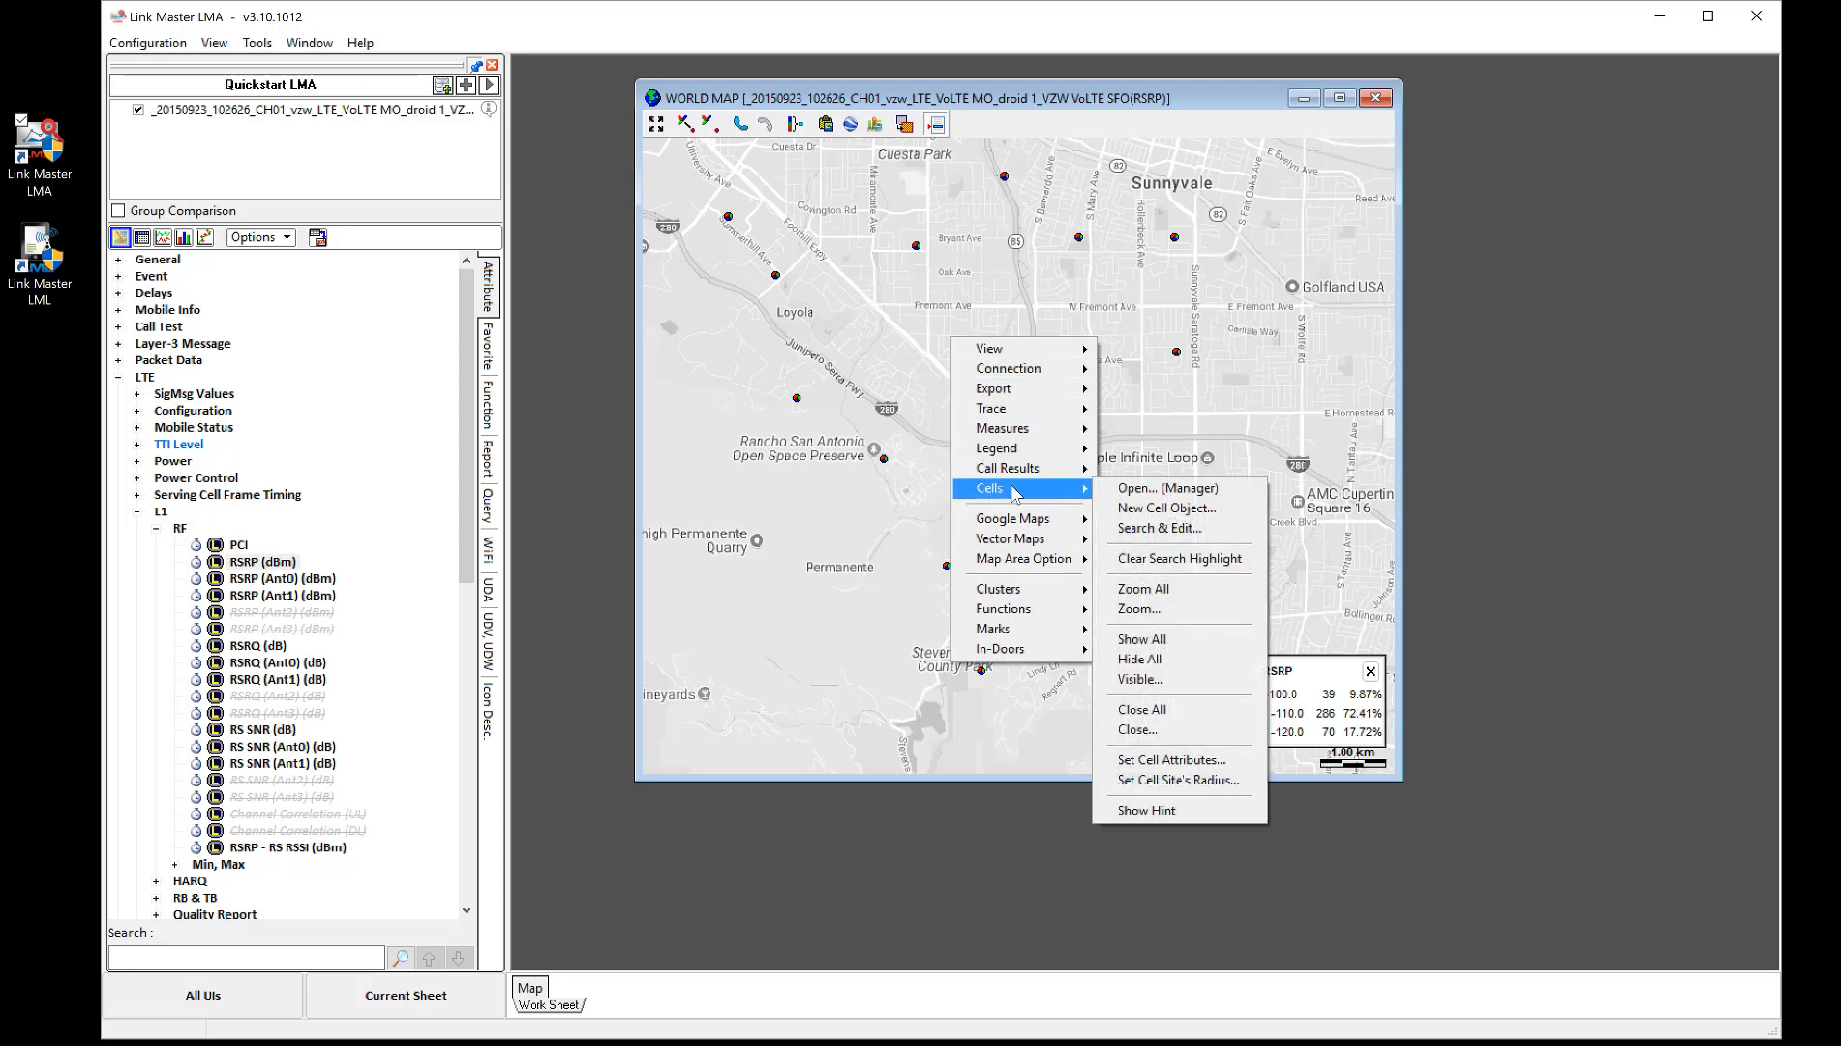
key("Return")
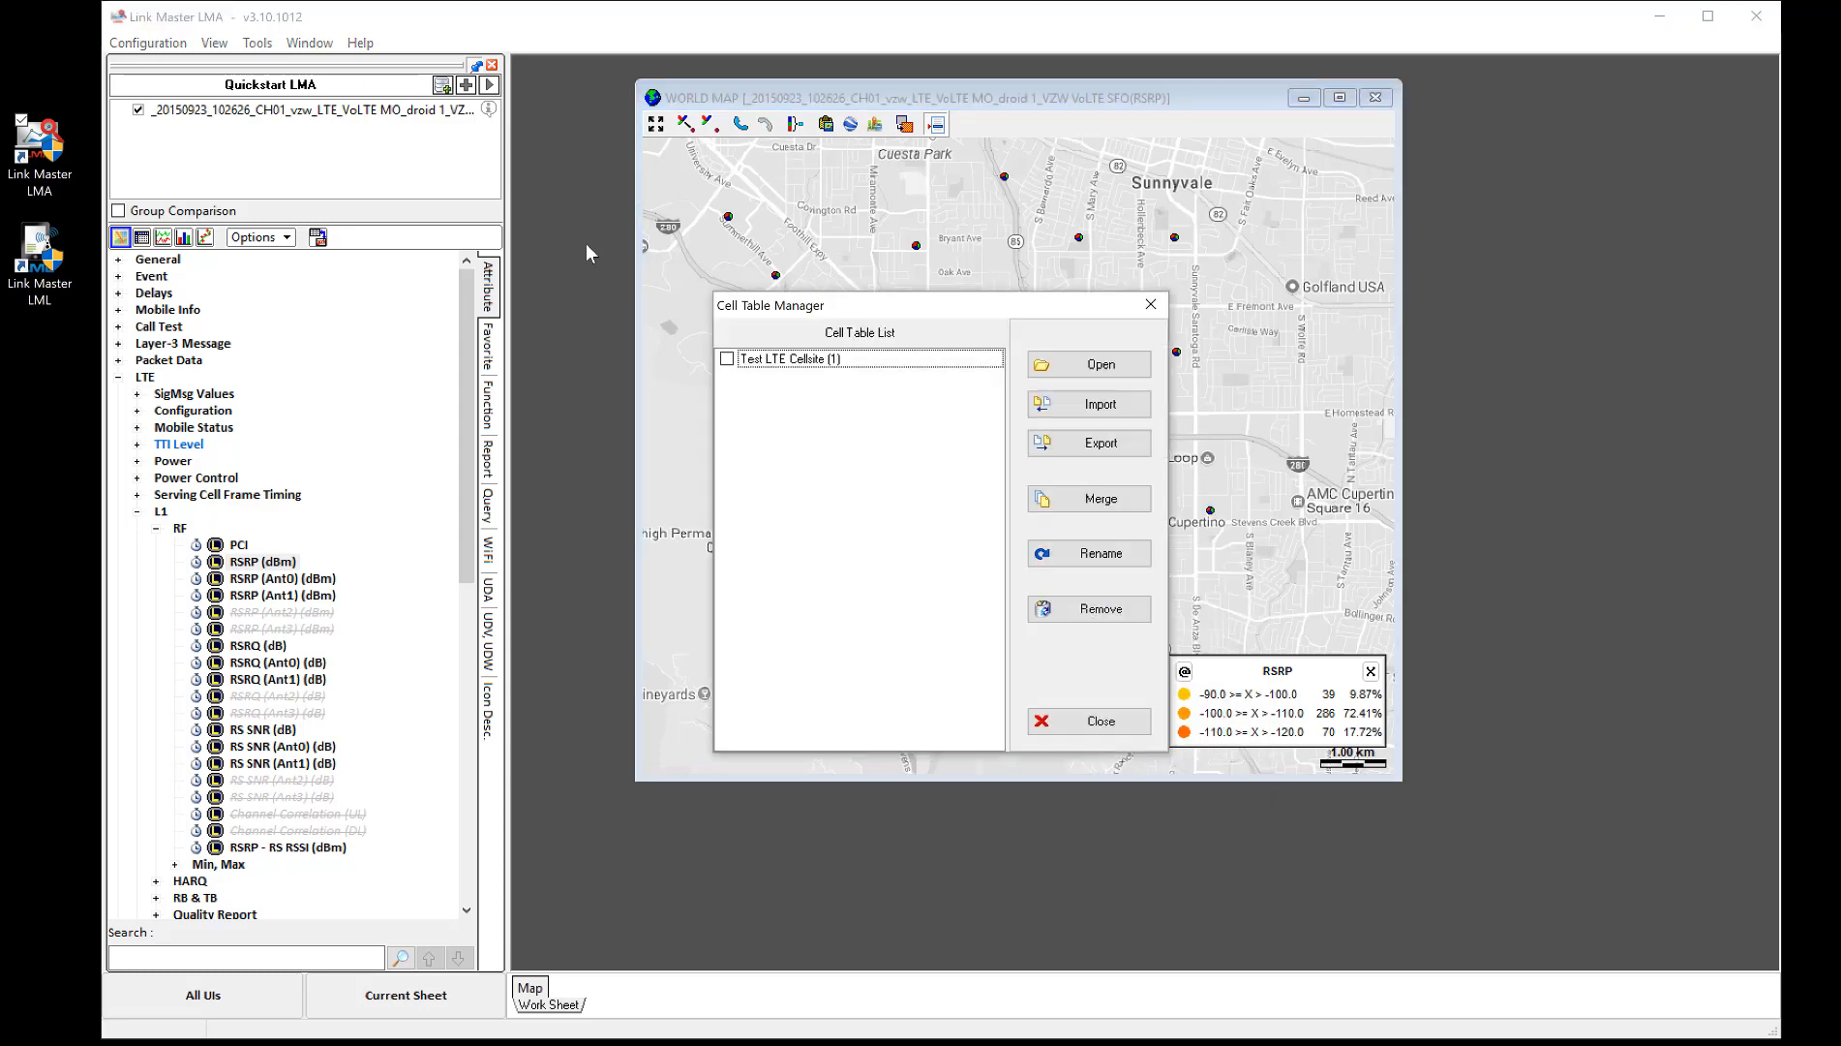
left_click(789, 360)
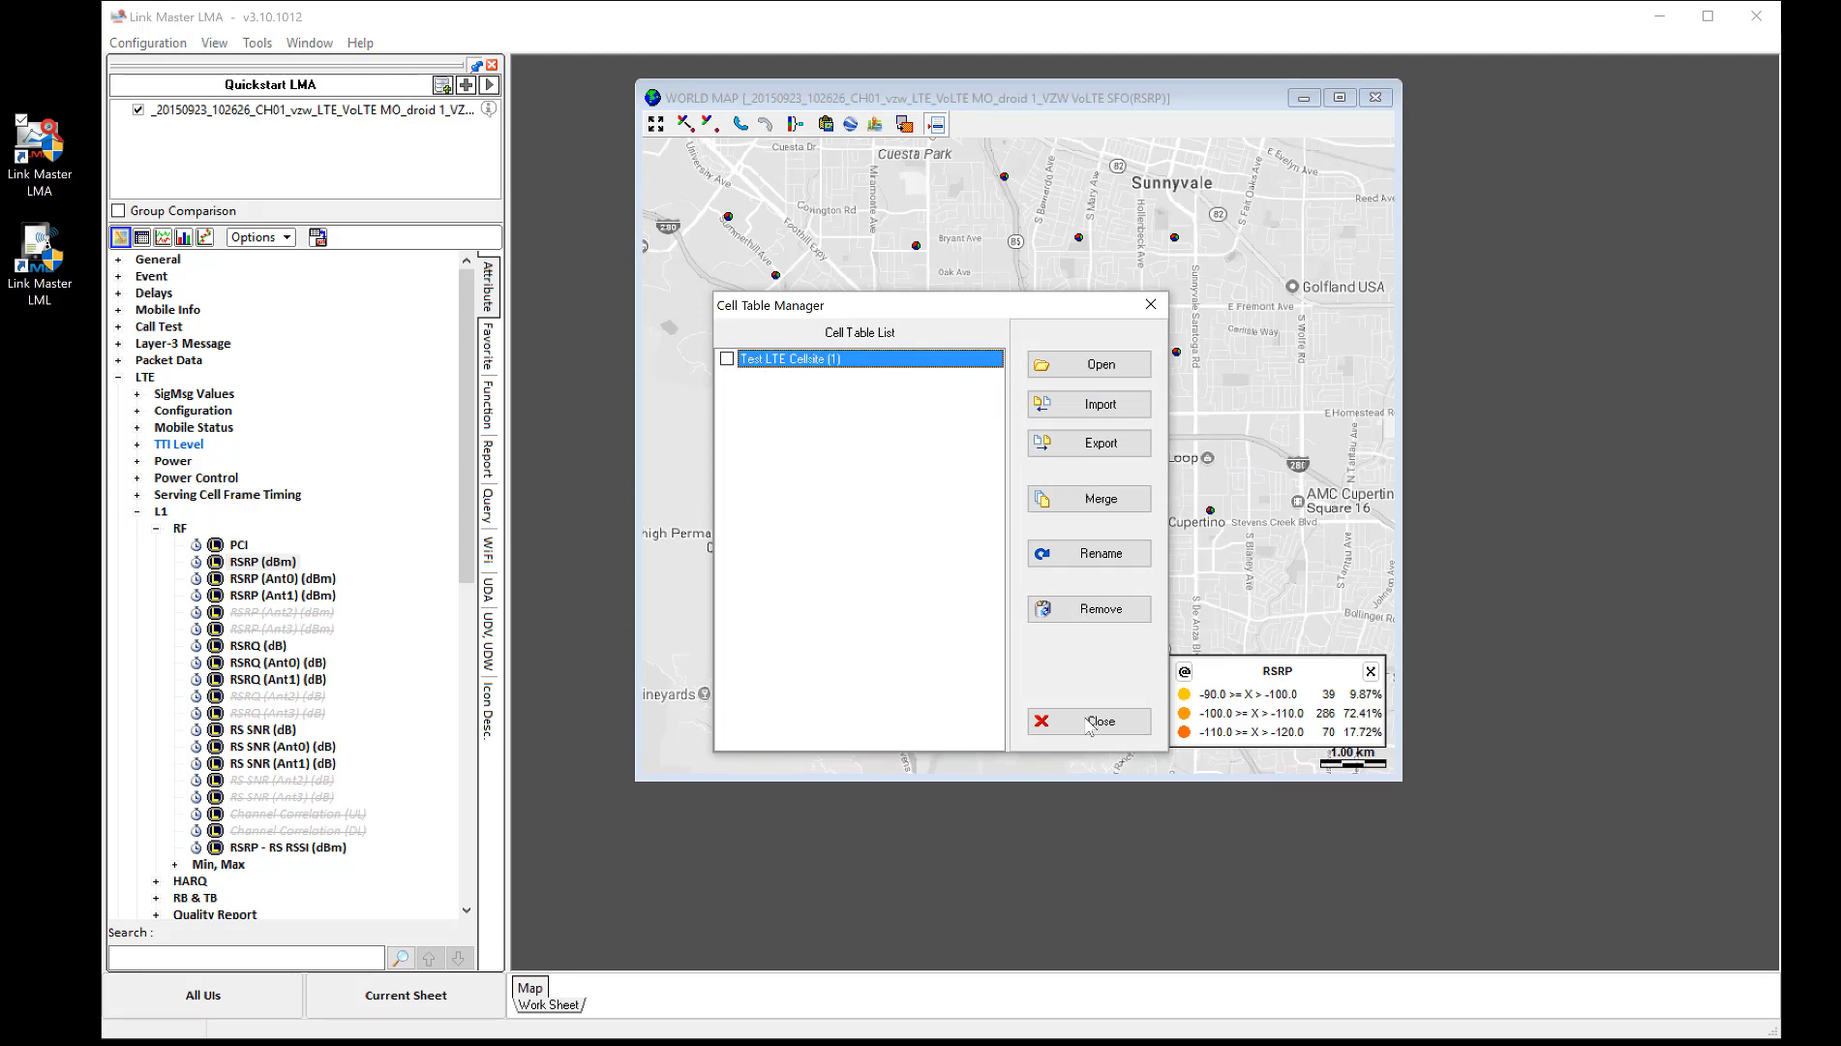
key("Escape")
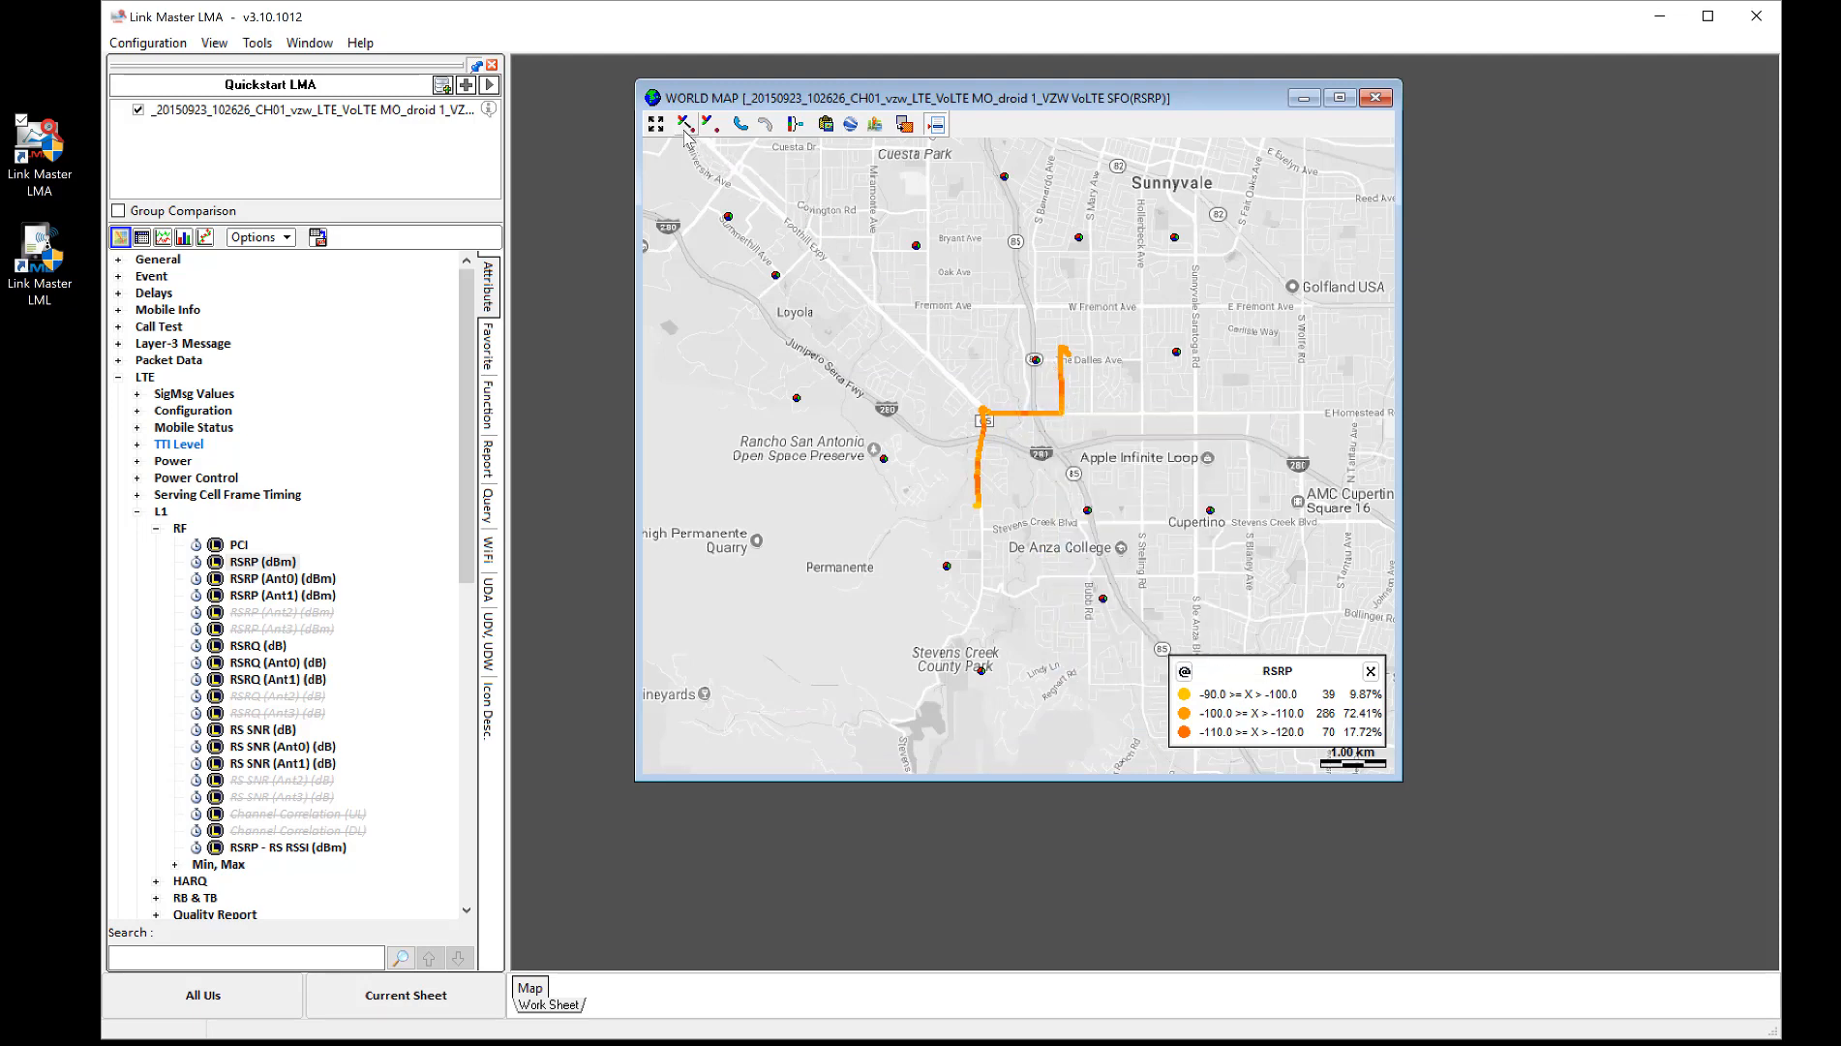
- Turn on the map's connection lines and show the link from the RSRP trace to BTS Site 405 near The Dalles Ave
left_click(686, 126)
right_click(820, 192)
mouse_move(895, 226)
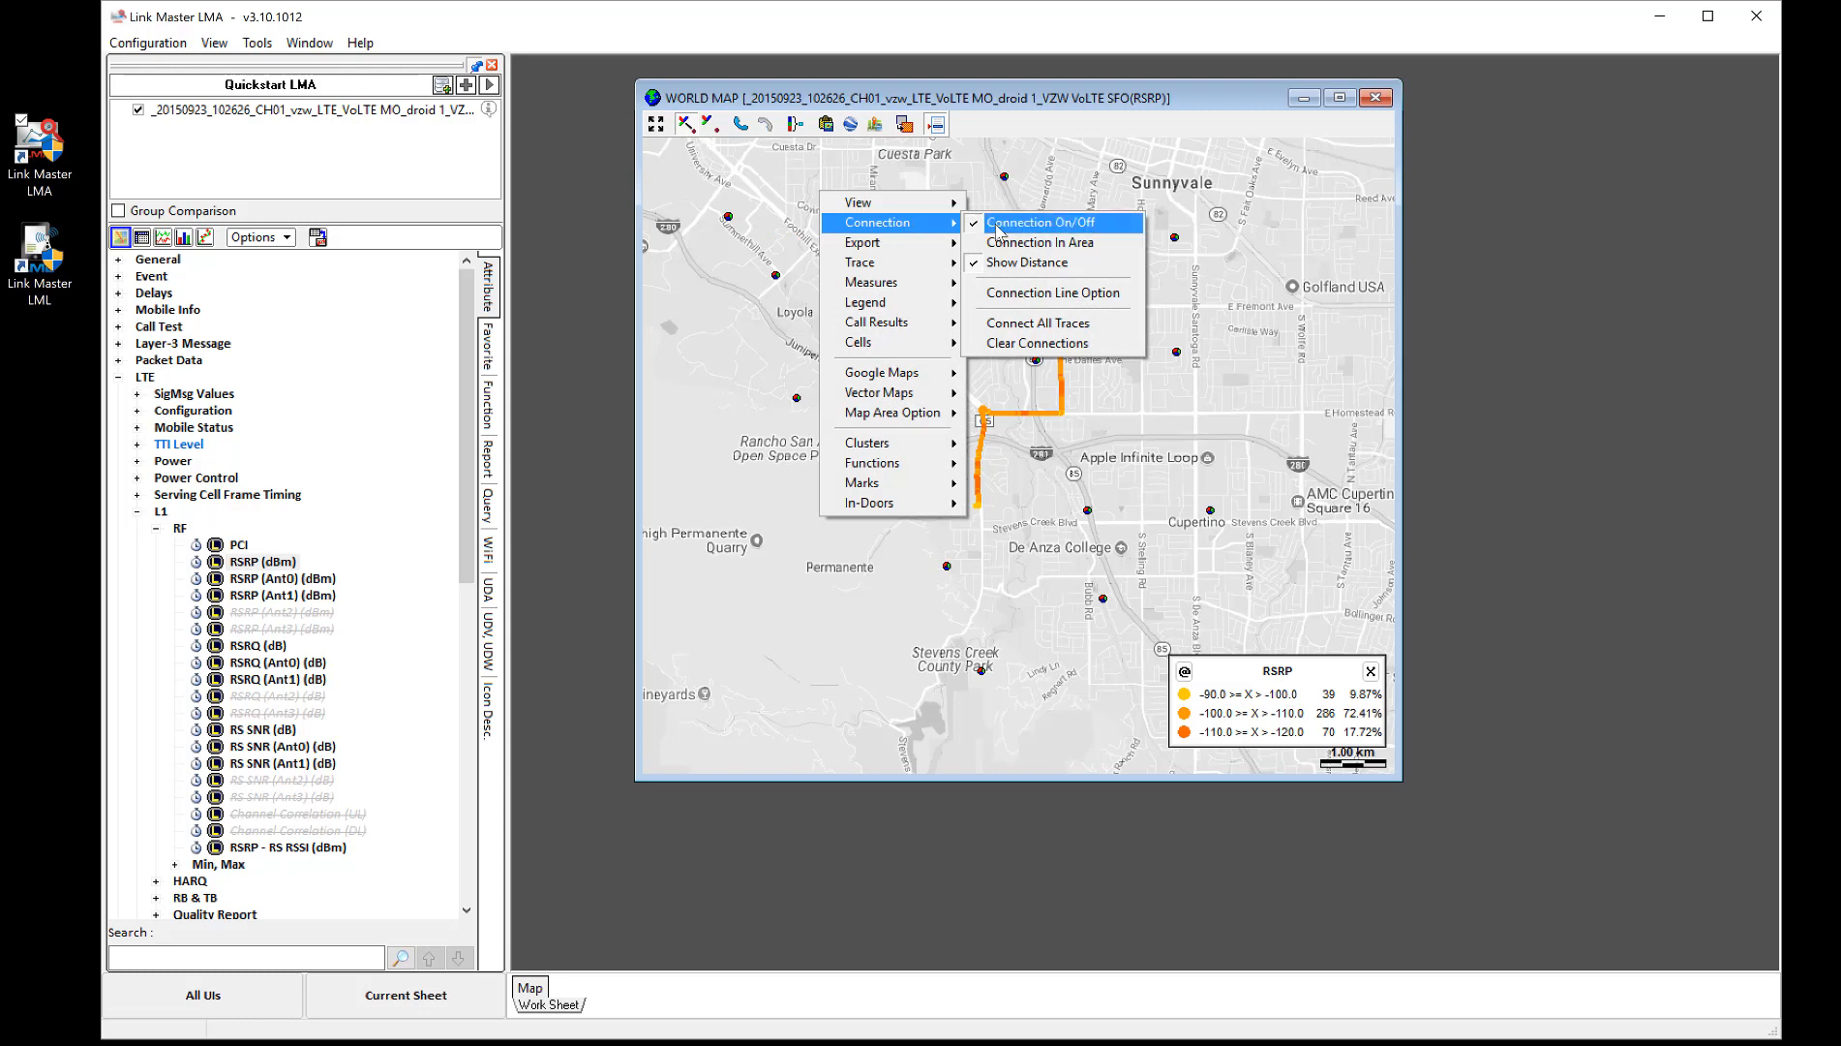
left_click(534, 202)
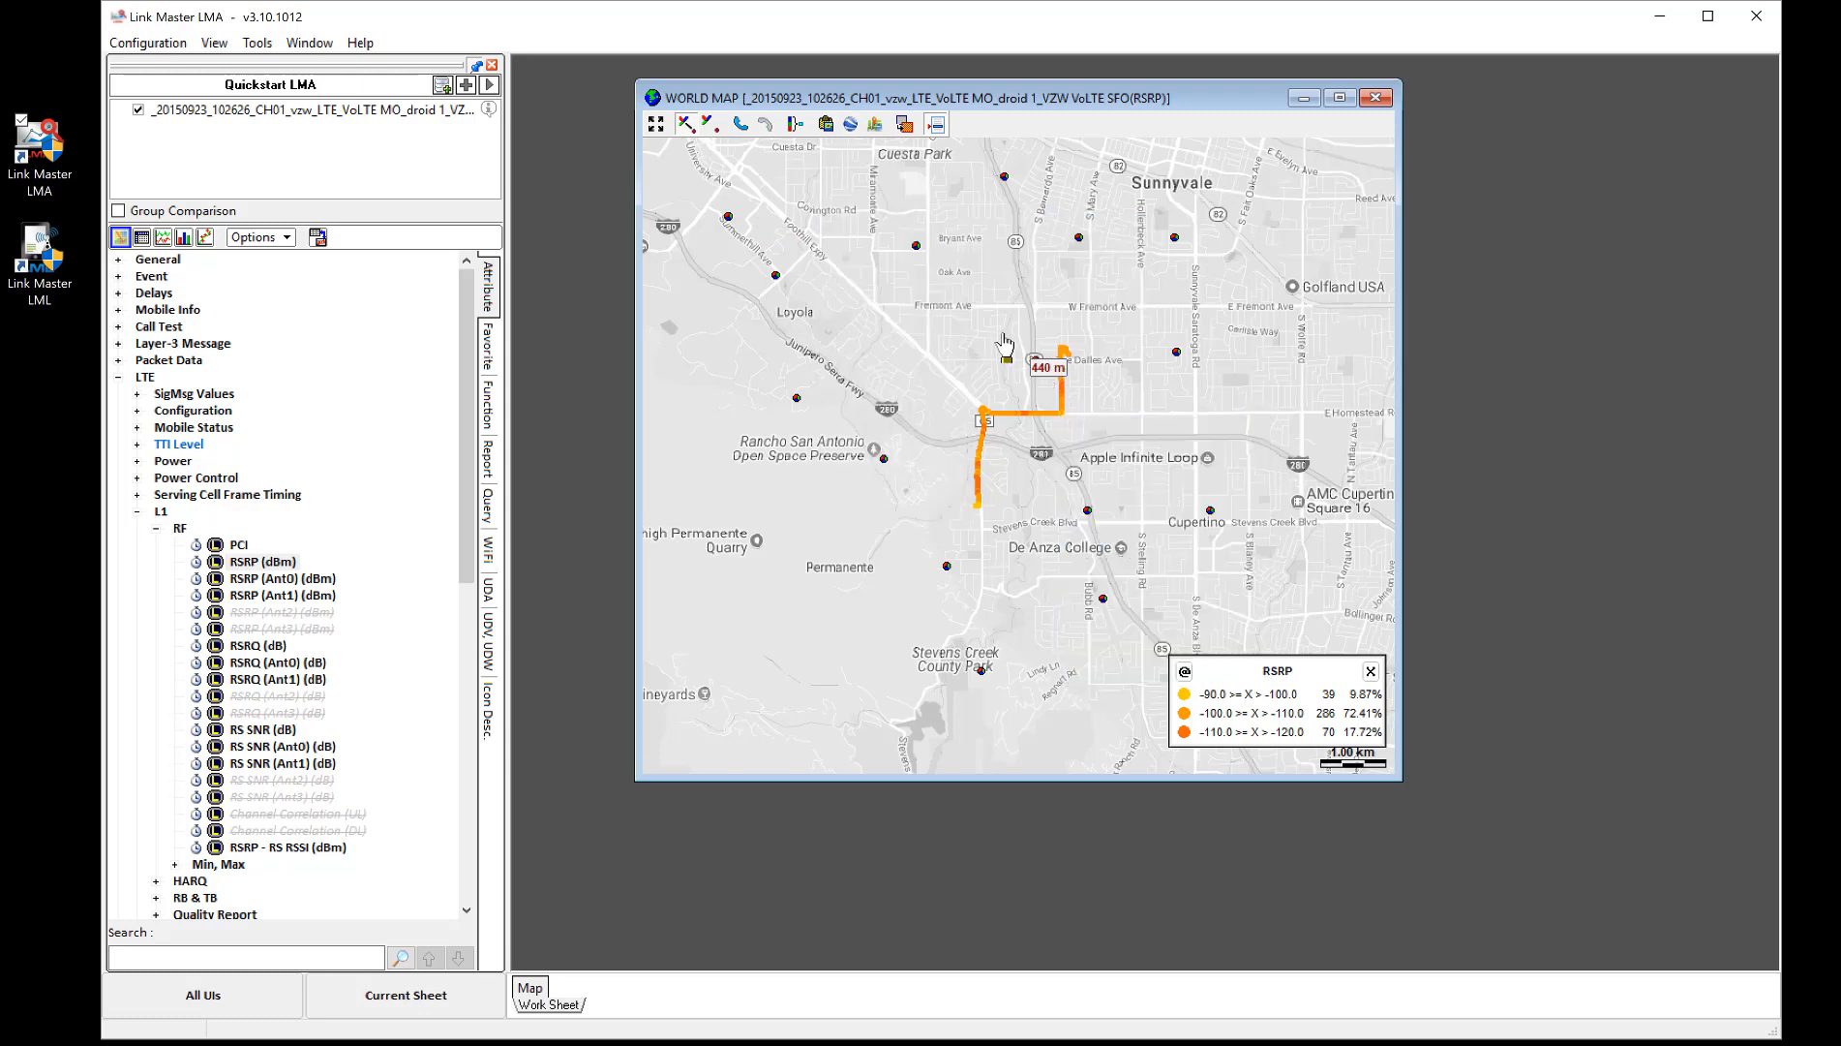
left_click_drag(999, 334, 1091, 427)
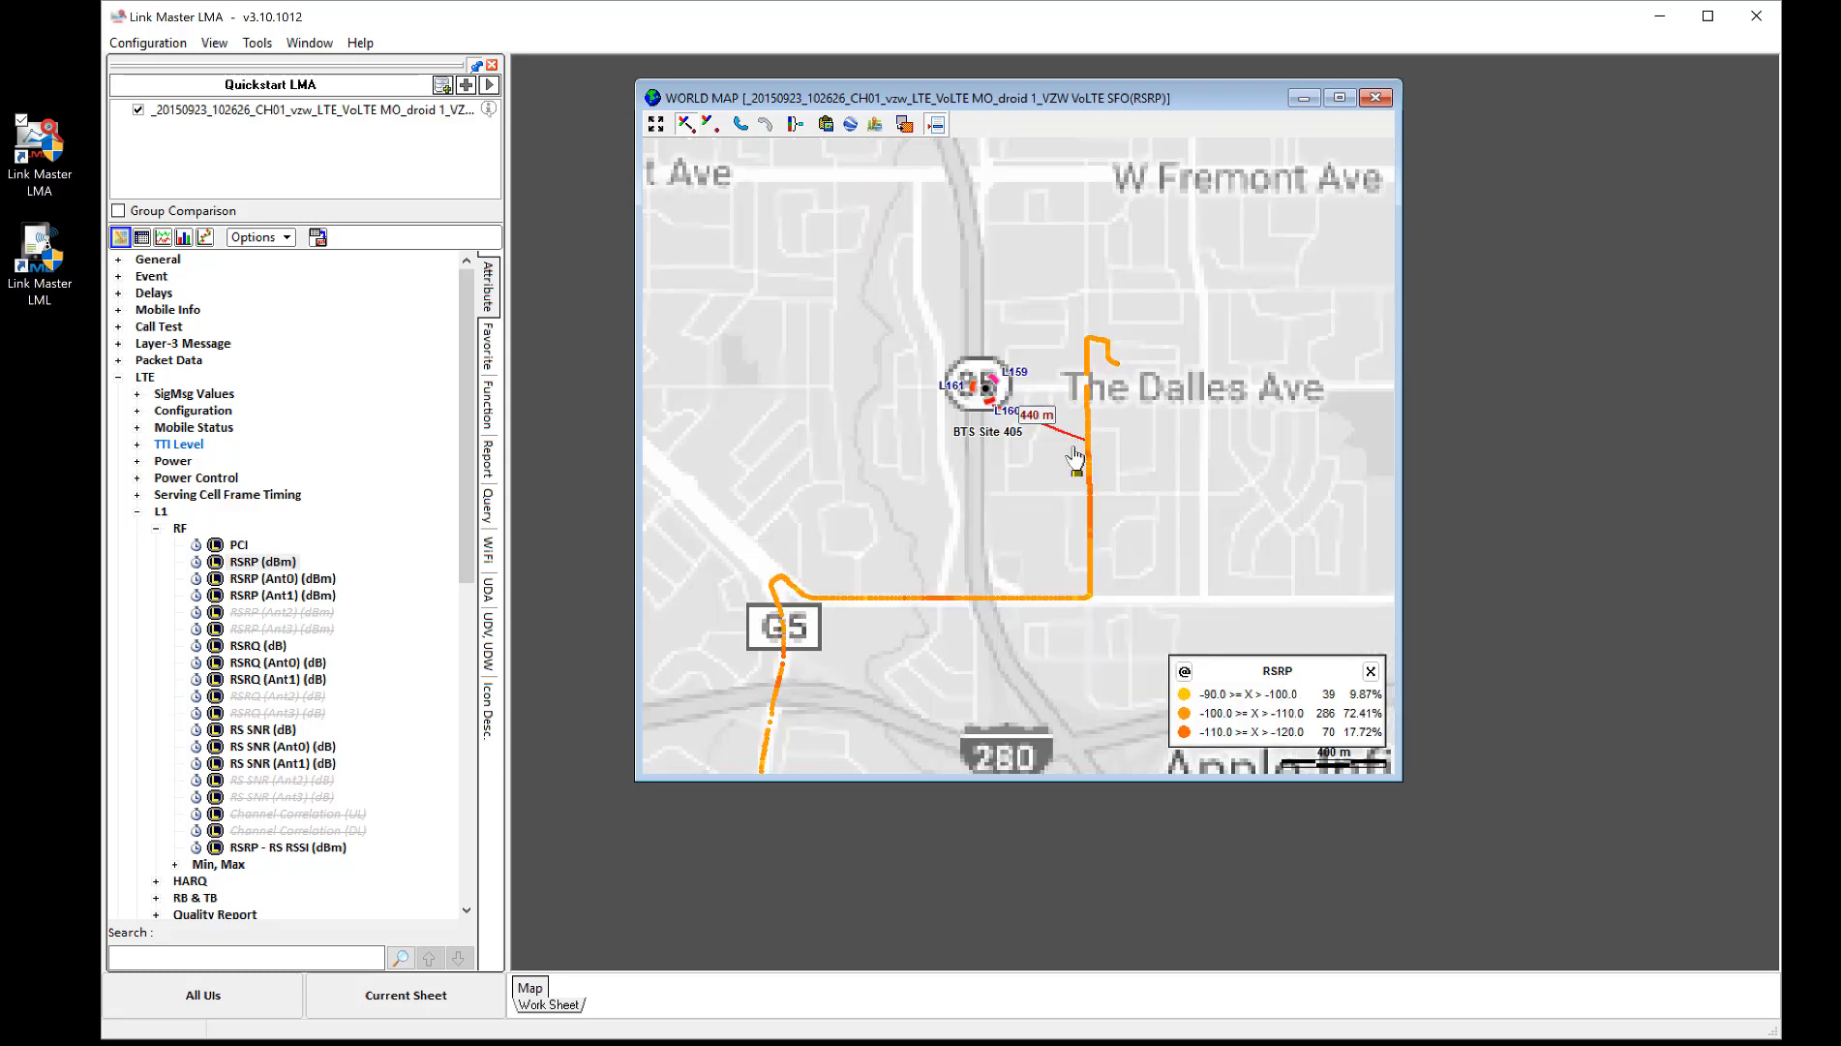
mouse_move(1090, 485)
- Manually refresh the Google Maps background for the closer view around BTS Site 405
right_click(851, 373)
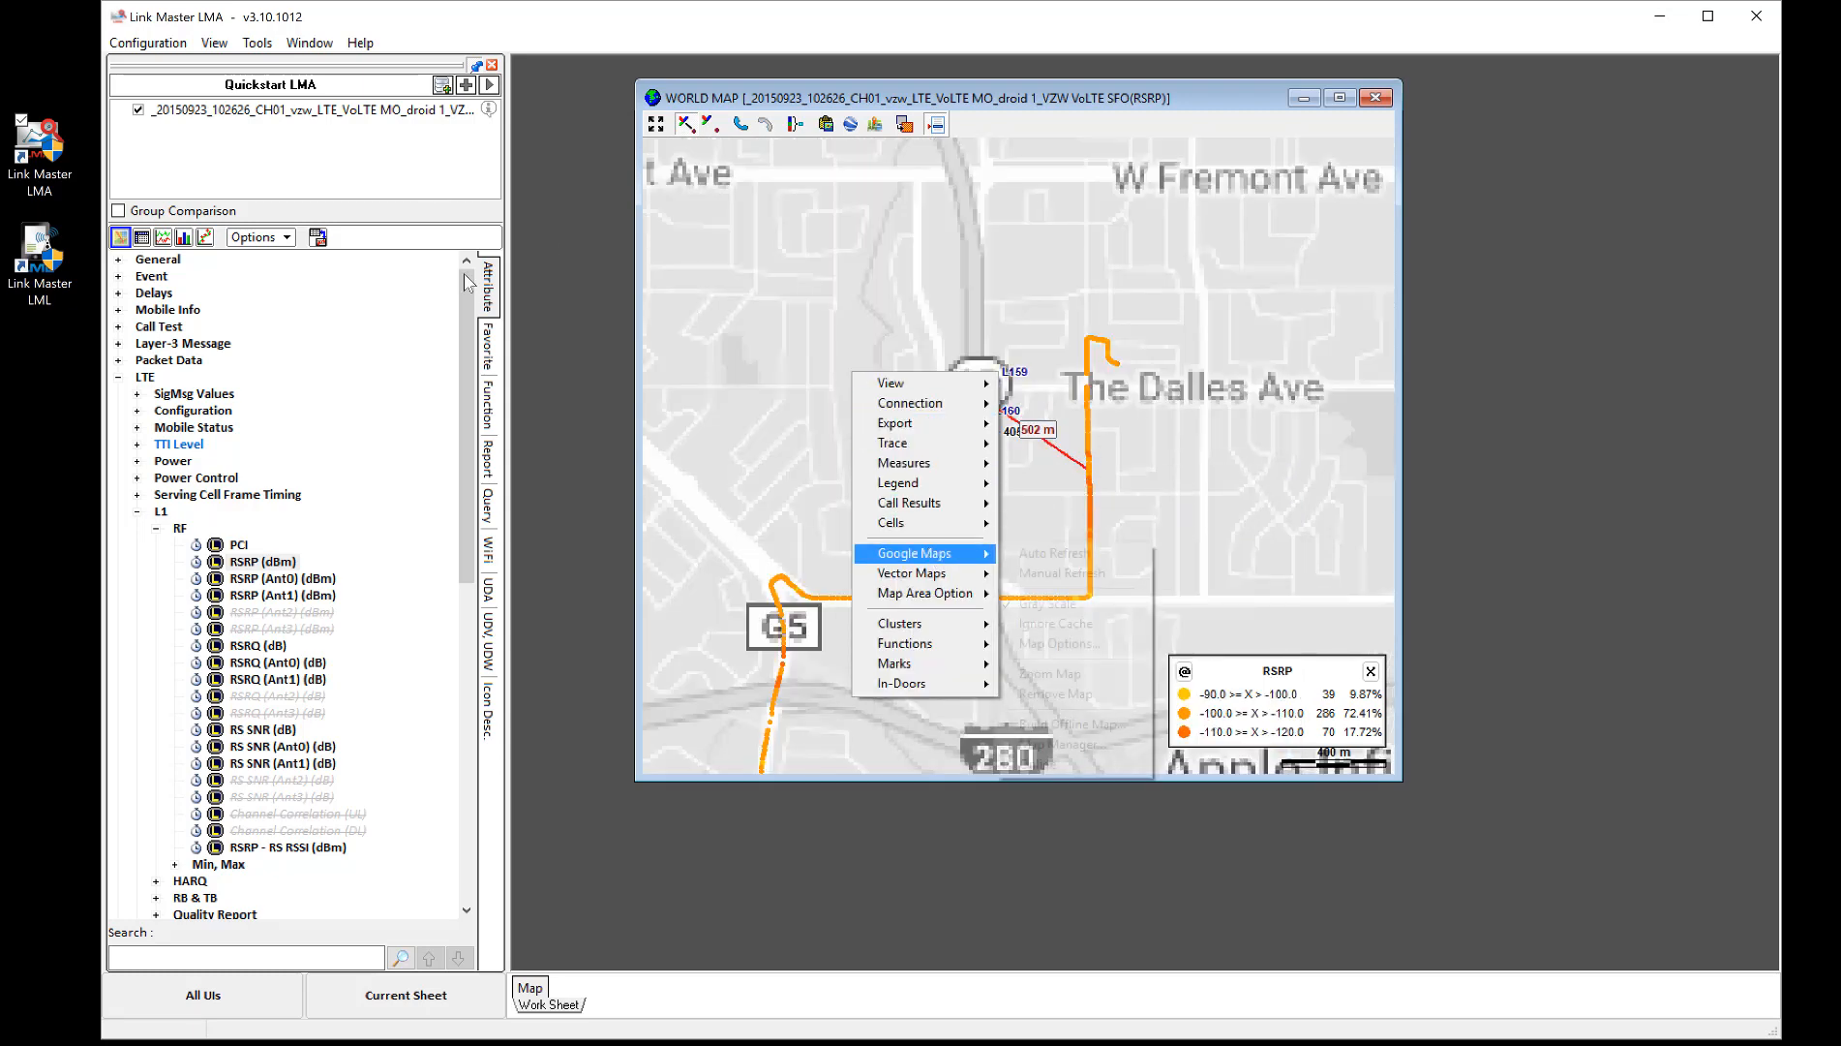
mouse_move(968, 554)
left_click(1039, 573)
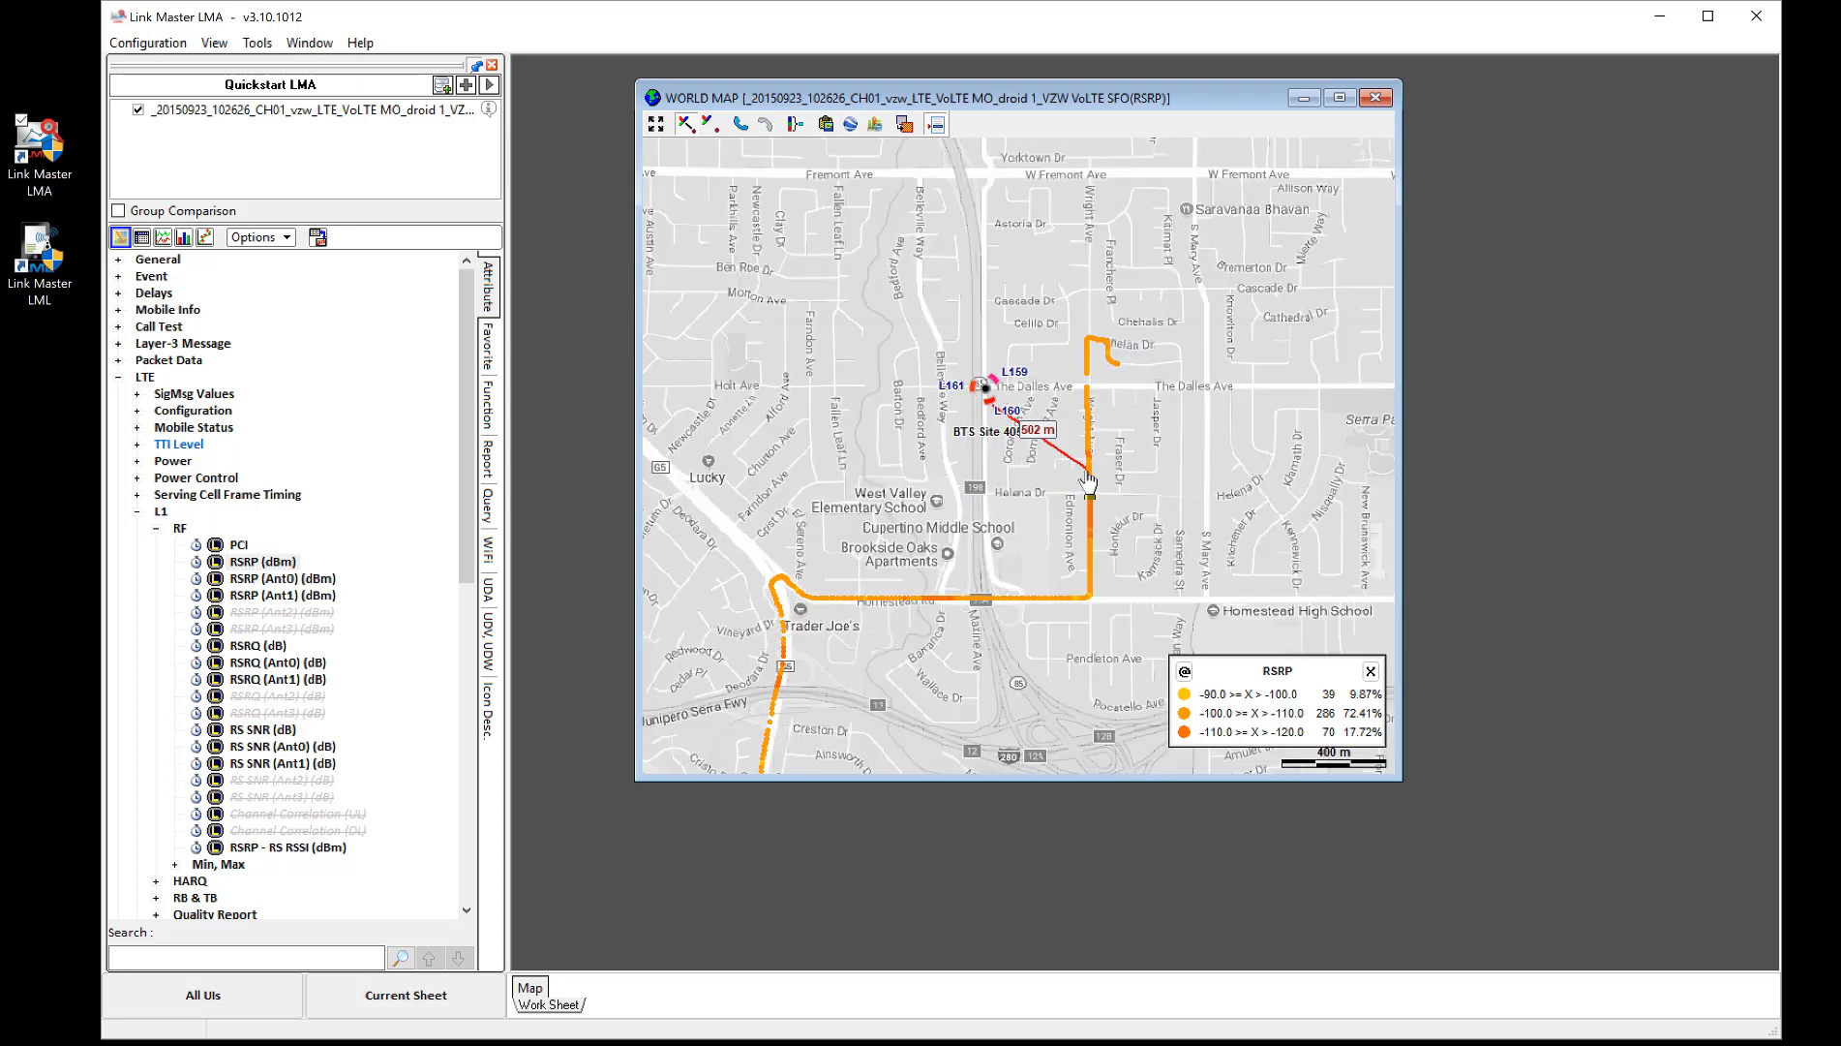
- Follow the connection line from the RSRP trace on Homestead Rd to BTS Site 409 and check its distance
mouse_move(1090, 482)
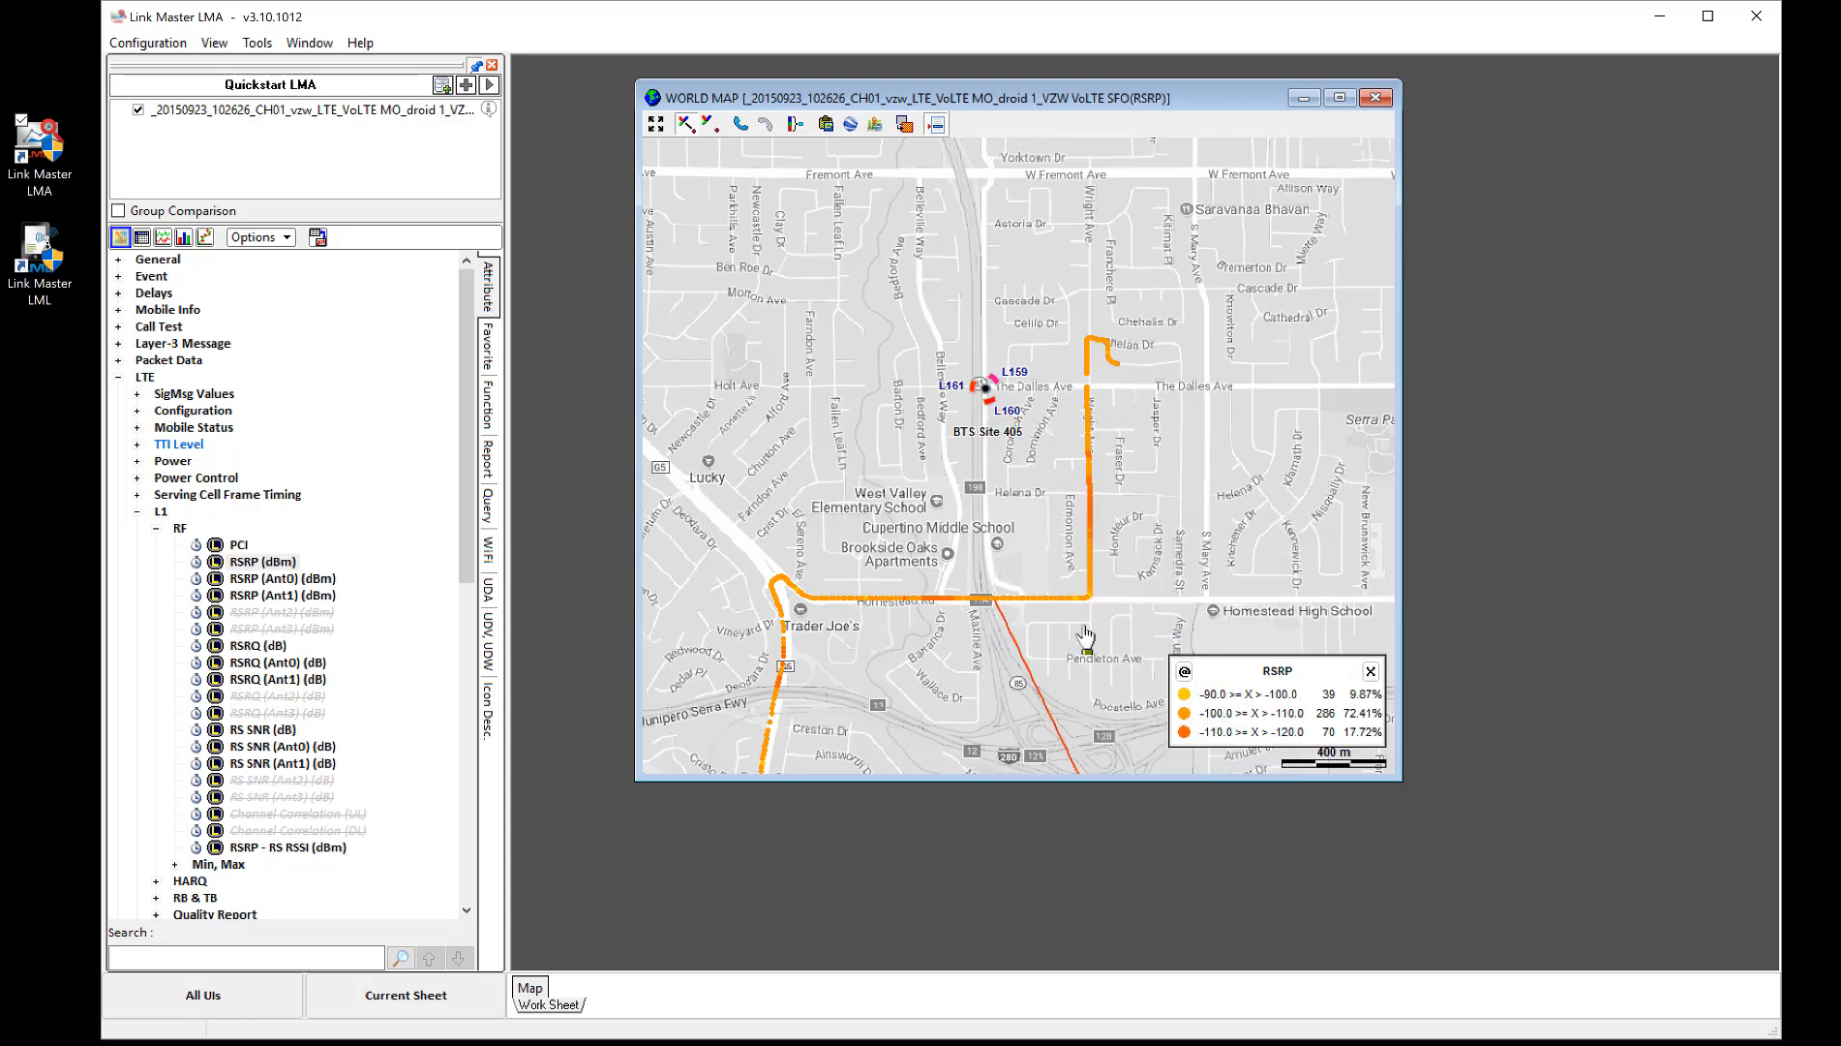
left_click_drag(1082, 639, 968, 363)
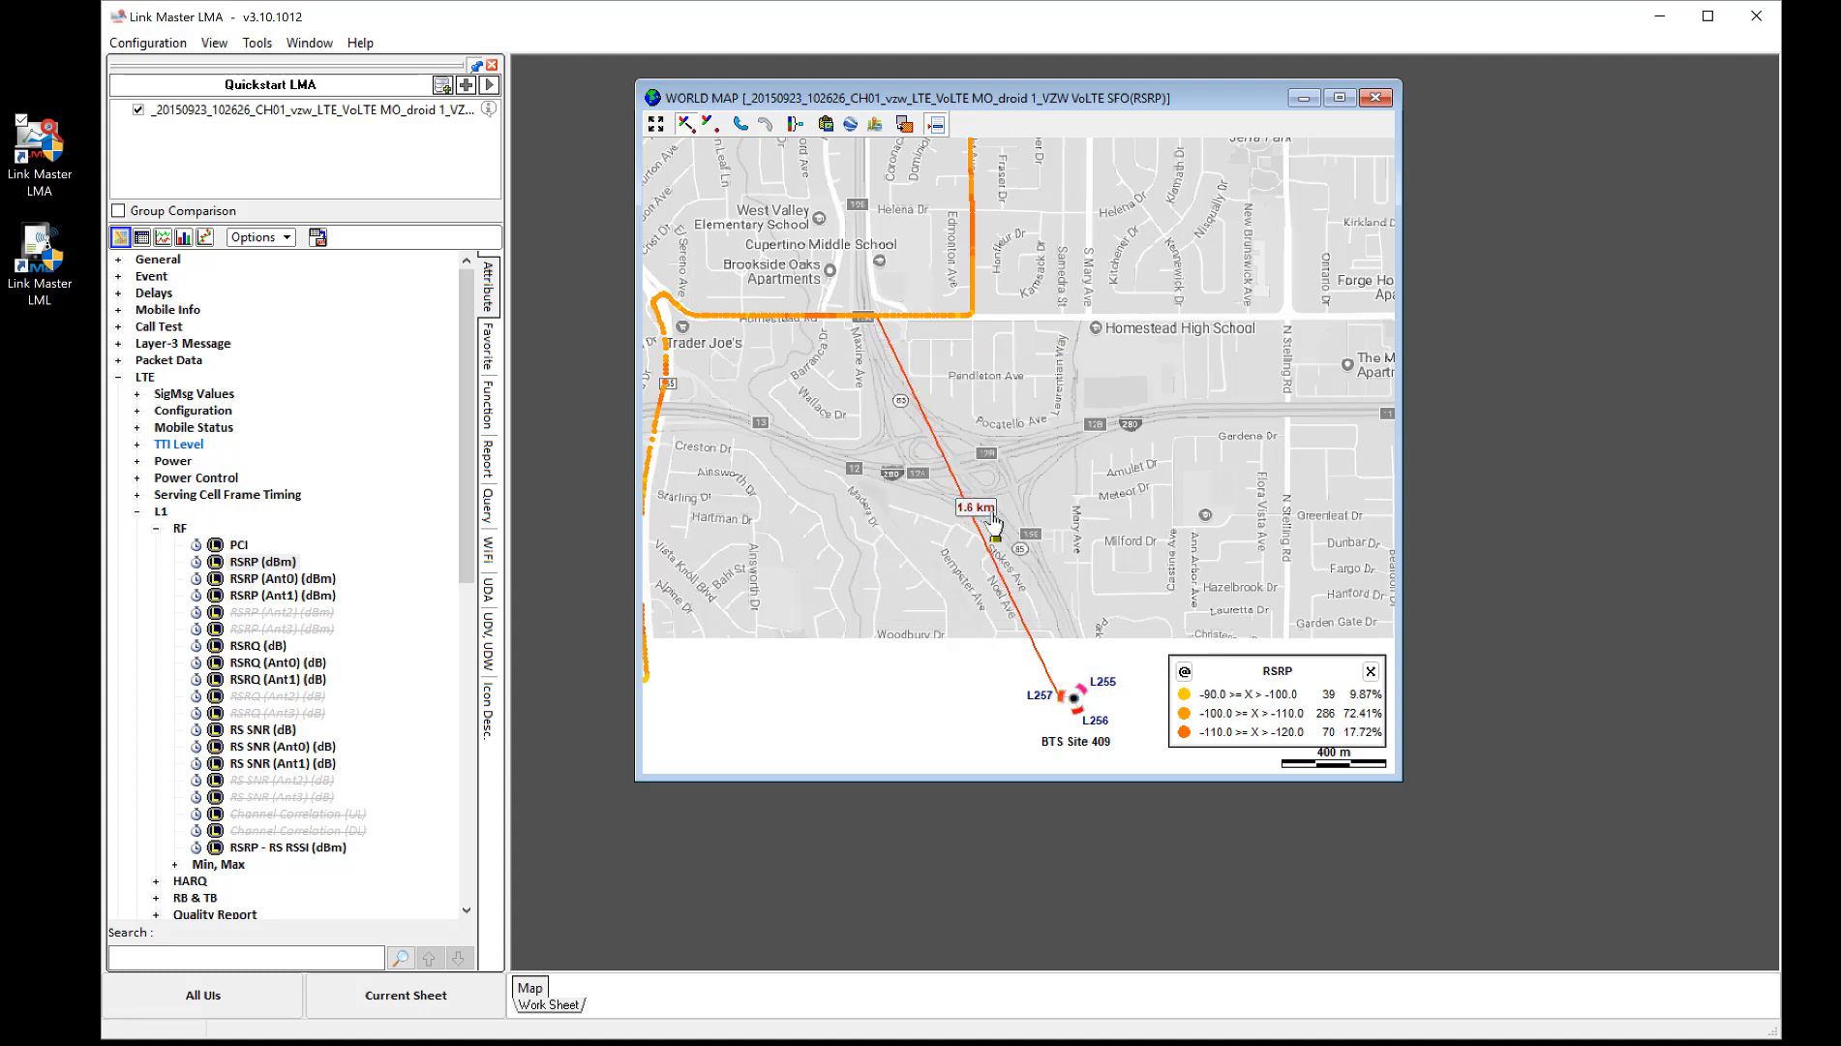
left_click_drag(987, 411, 1047, 431)
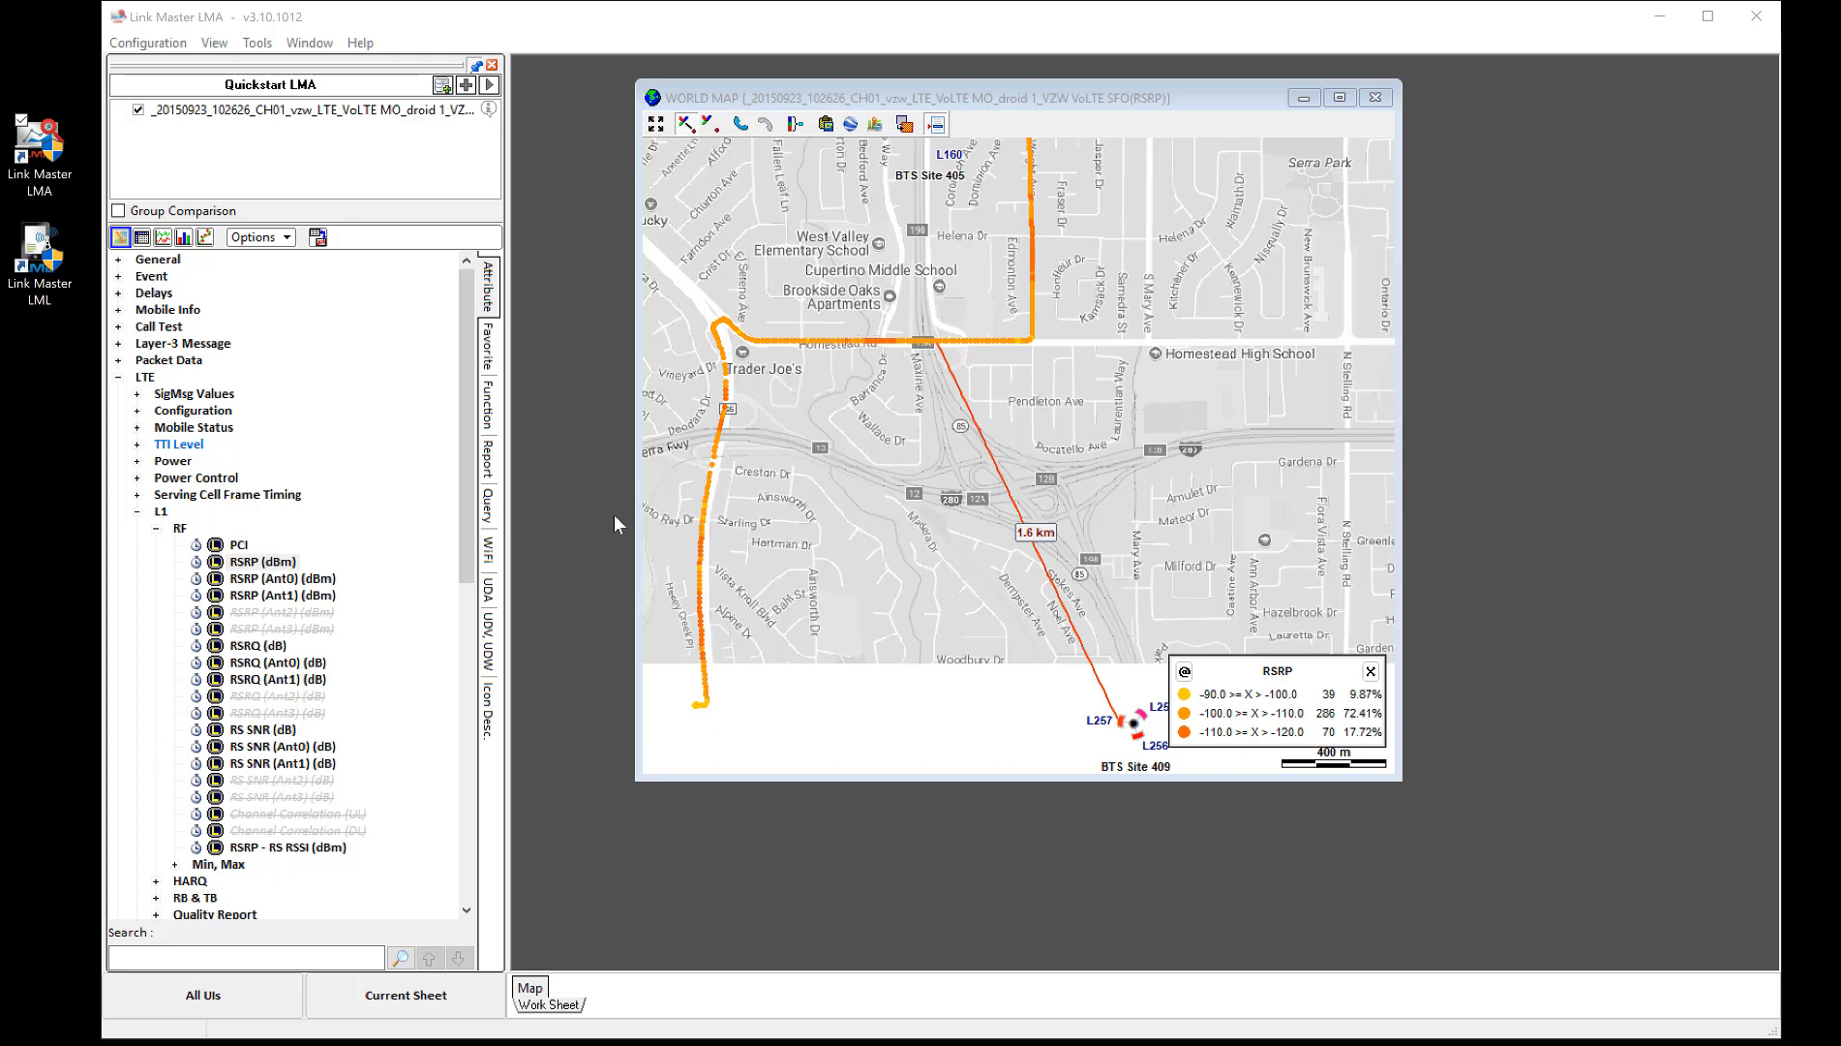
- Move the RSRP legend up from the scale bar and remove the RSRP attribute from the map
left_click_drag(1263, 659, 1221, 443)
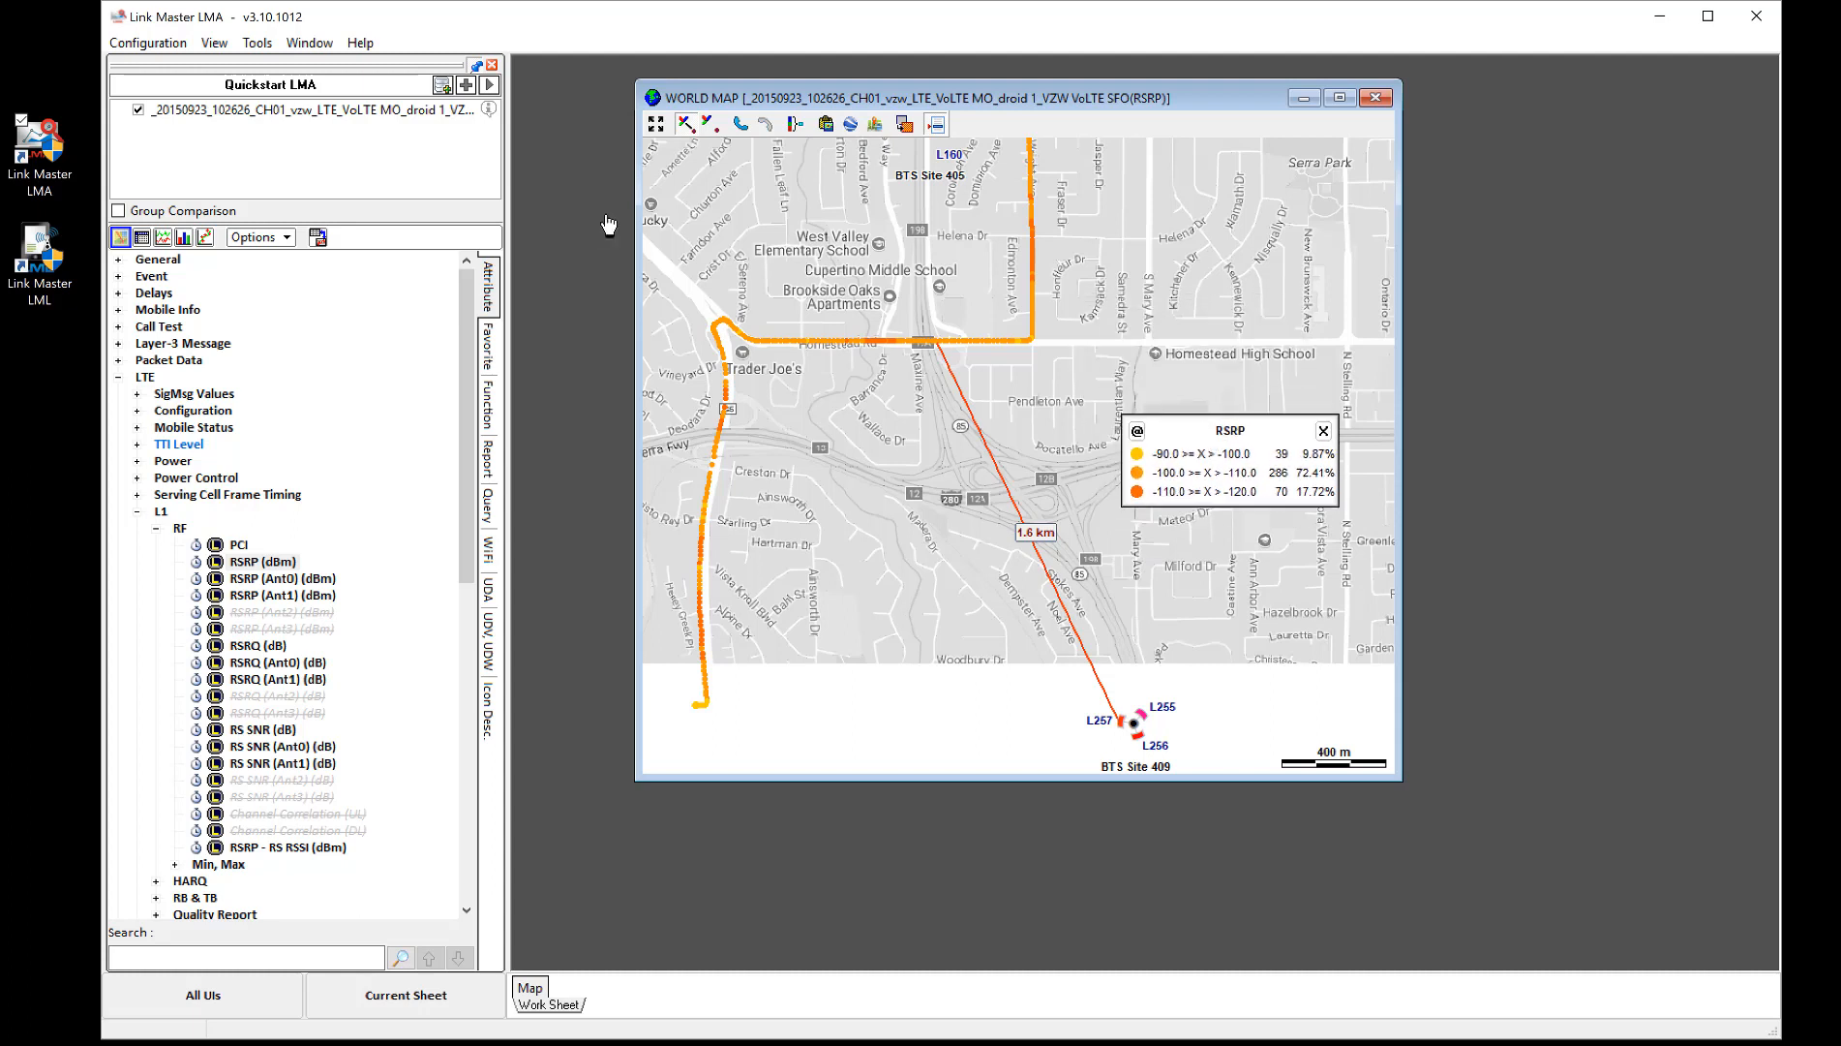
right_click(1216, 432)
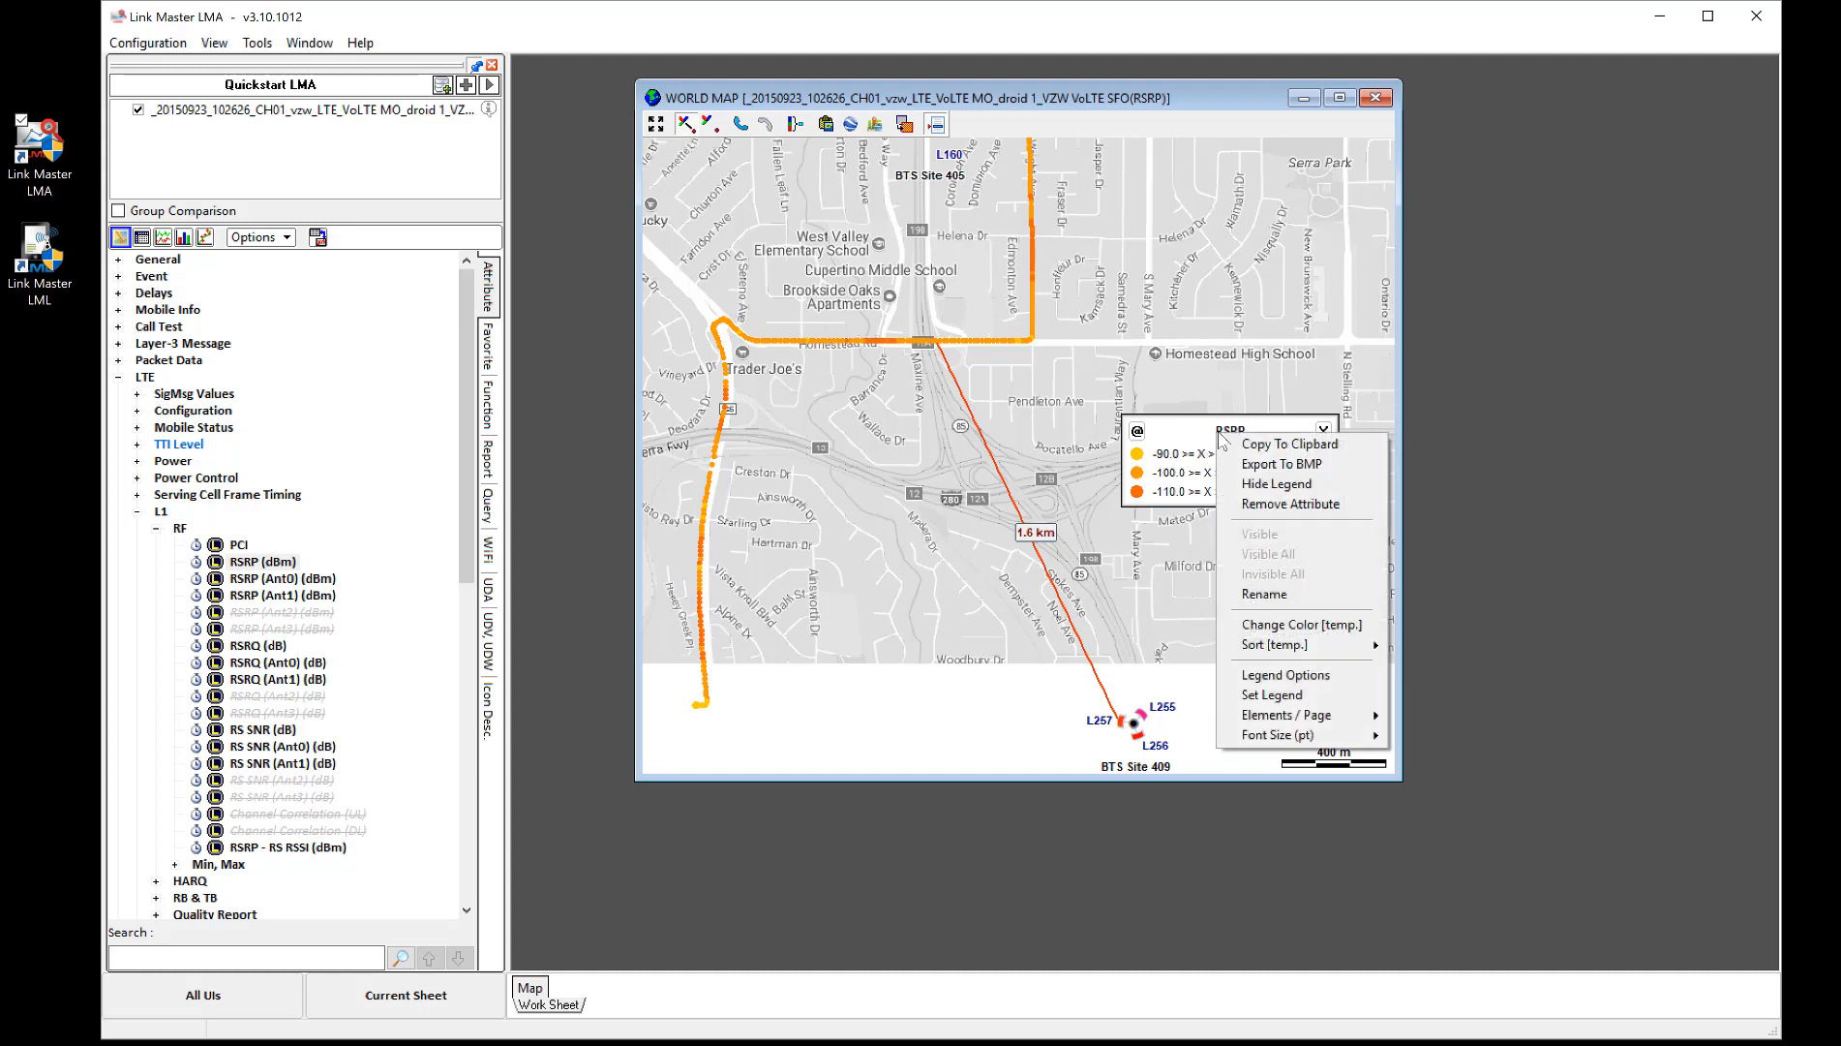
left_click(1292, 505)
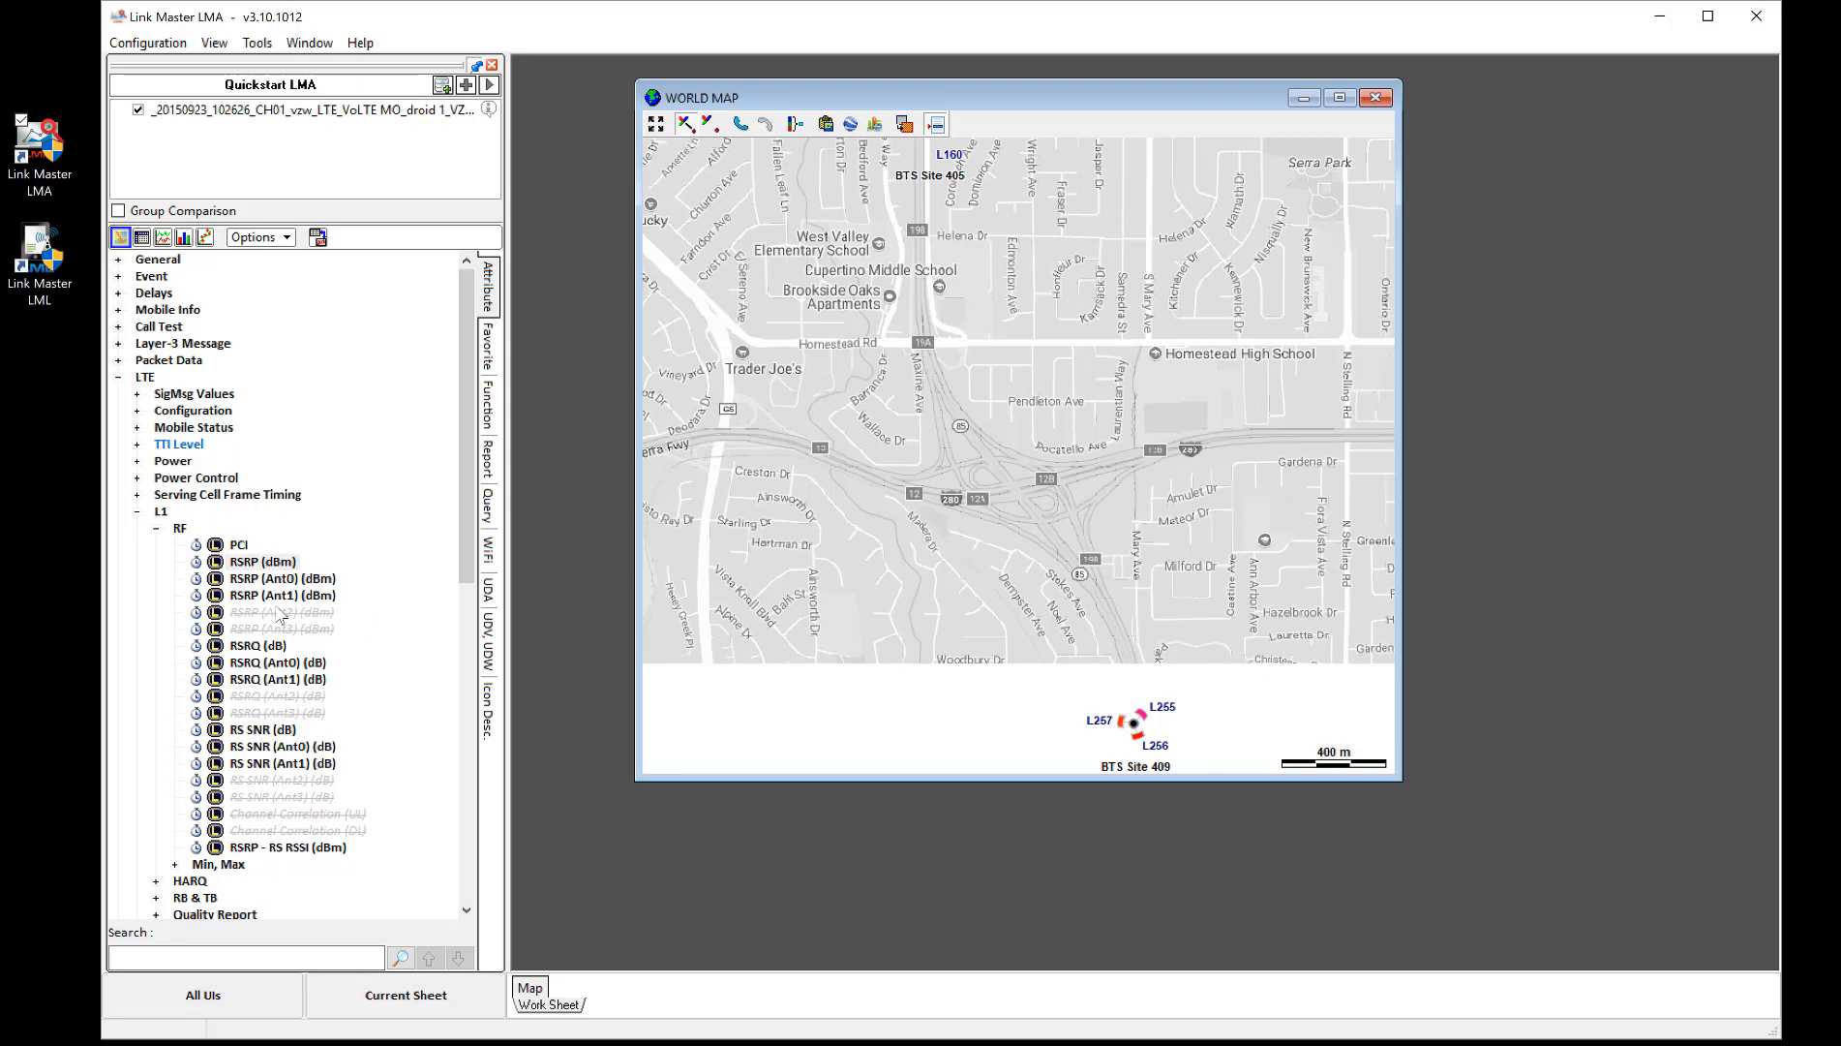
- Plot RSRQ (dB) and RSRP (dBm) on the map and place the RSRP legend beside the RSRQ legend
left_click_drag(262, 645, 913, 524)
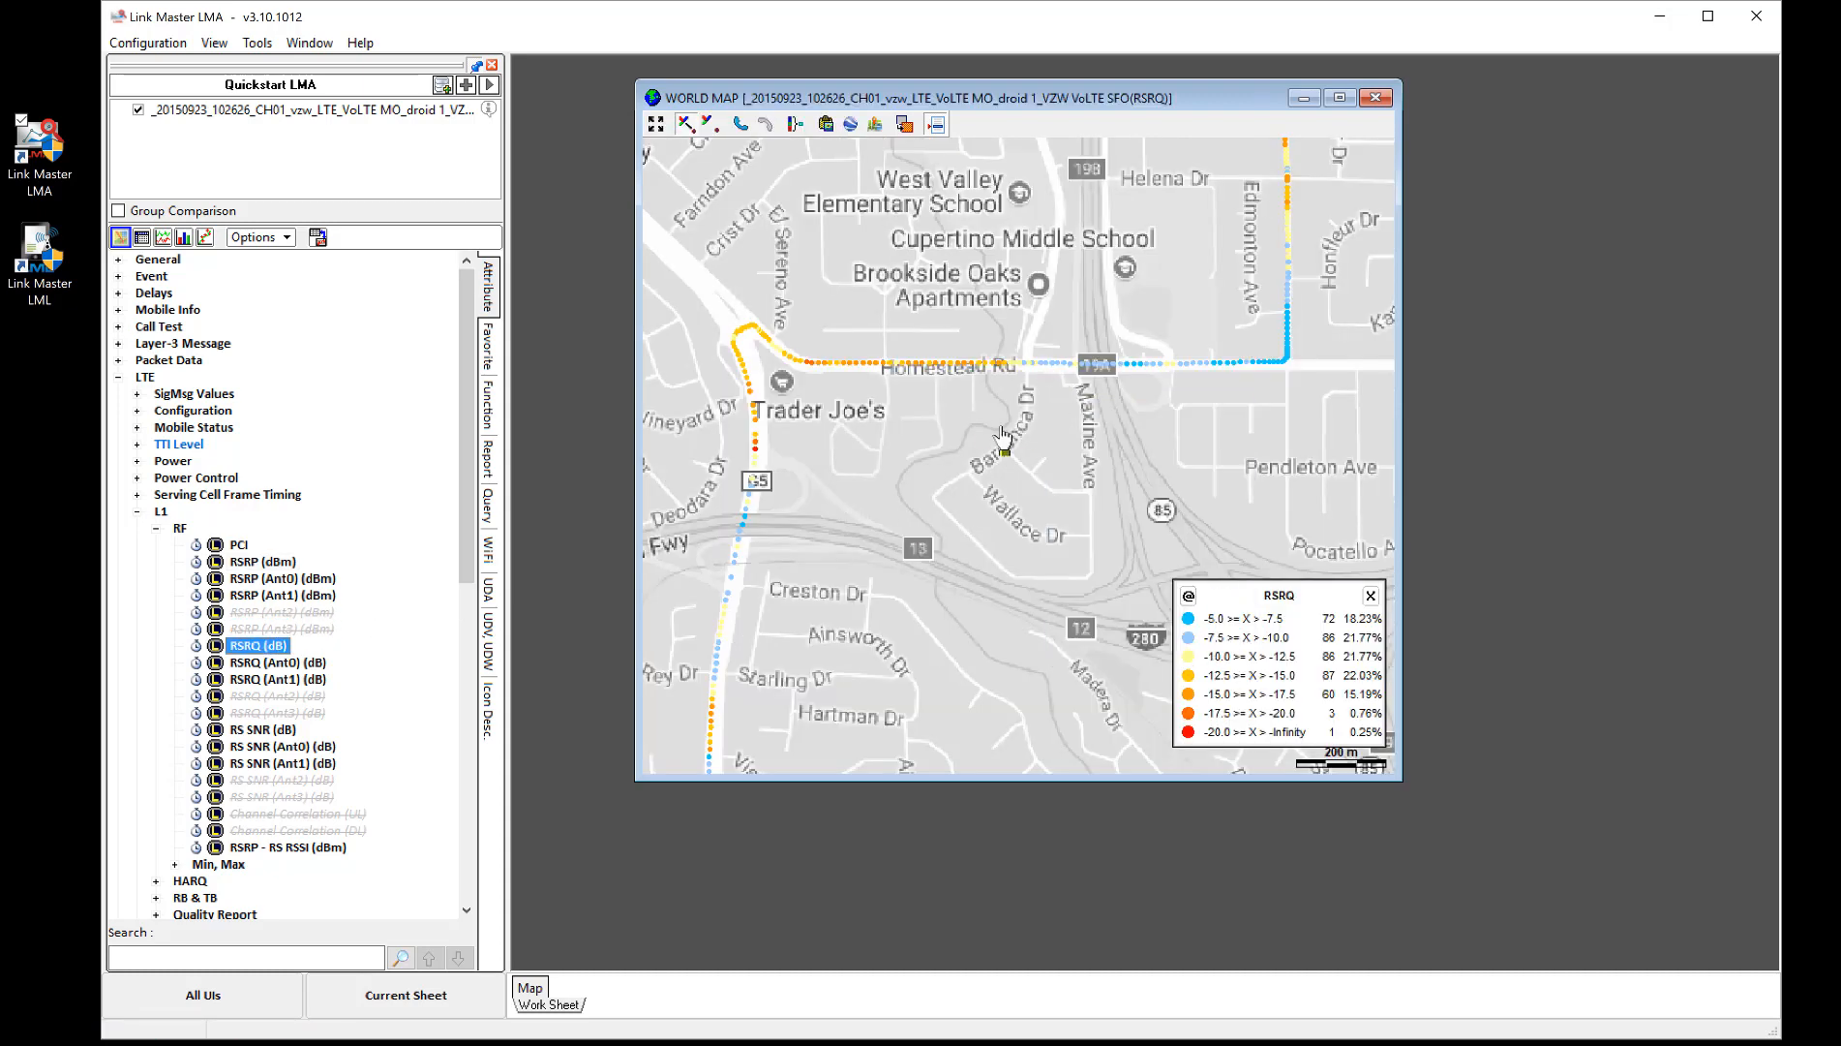
left_click_drag(250, 566, 972, 485)
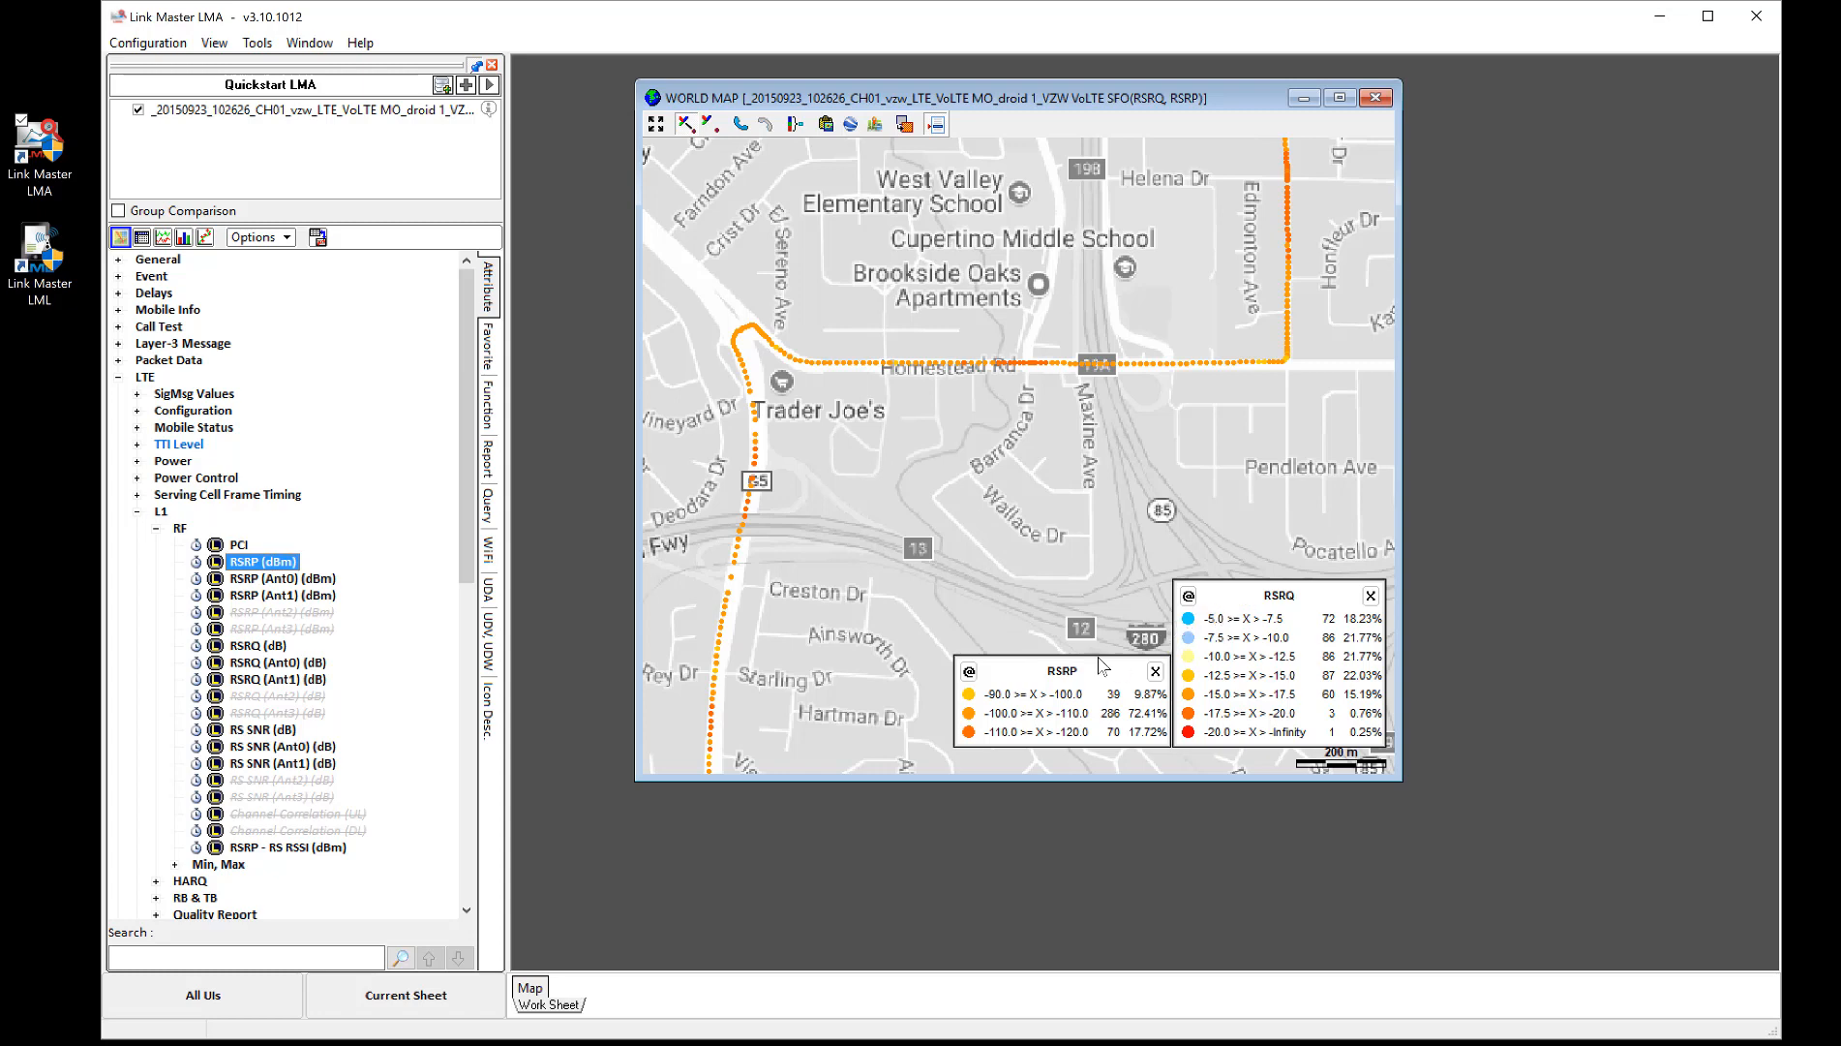
left_click_drag(1044, 681, 971, 551)
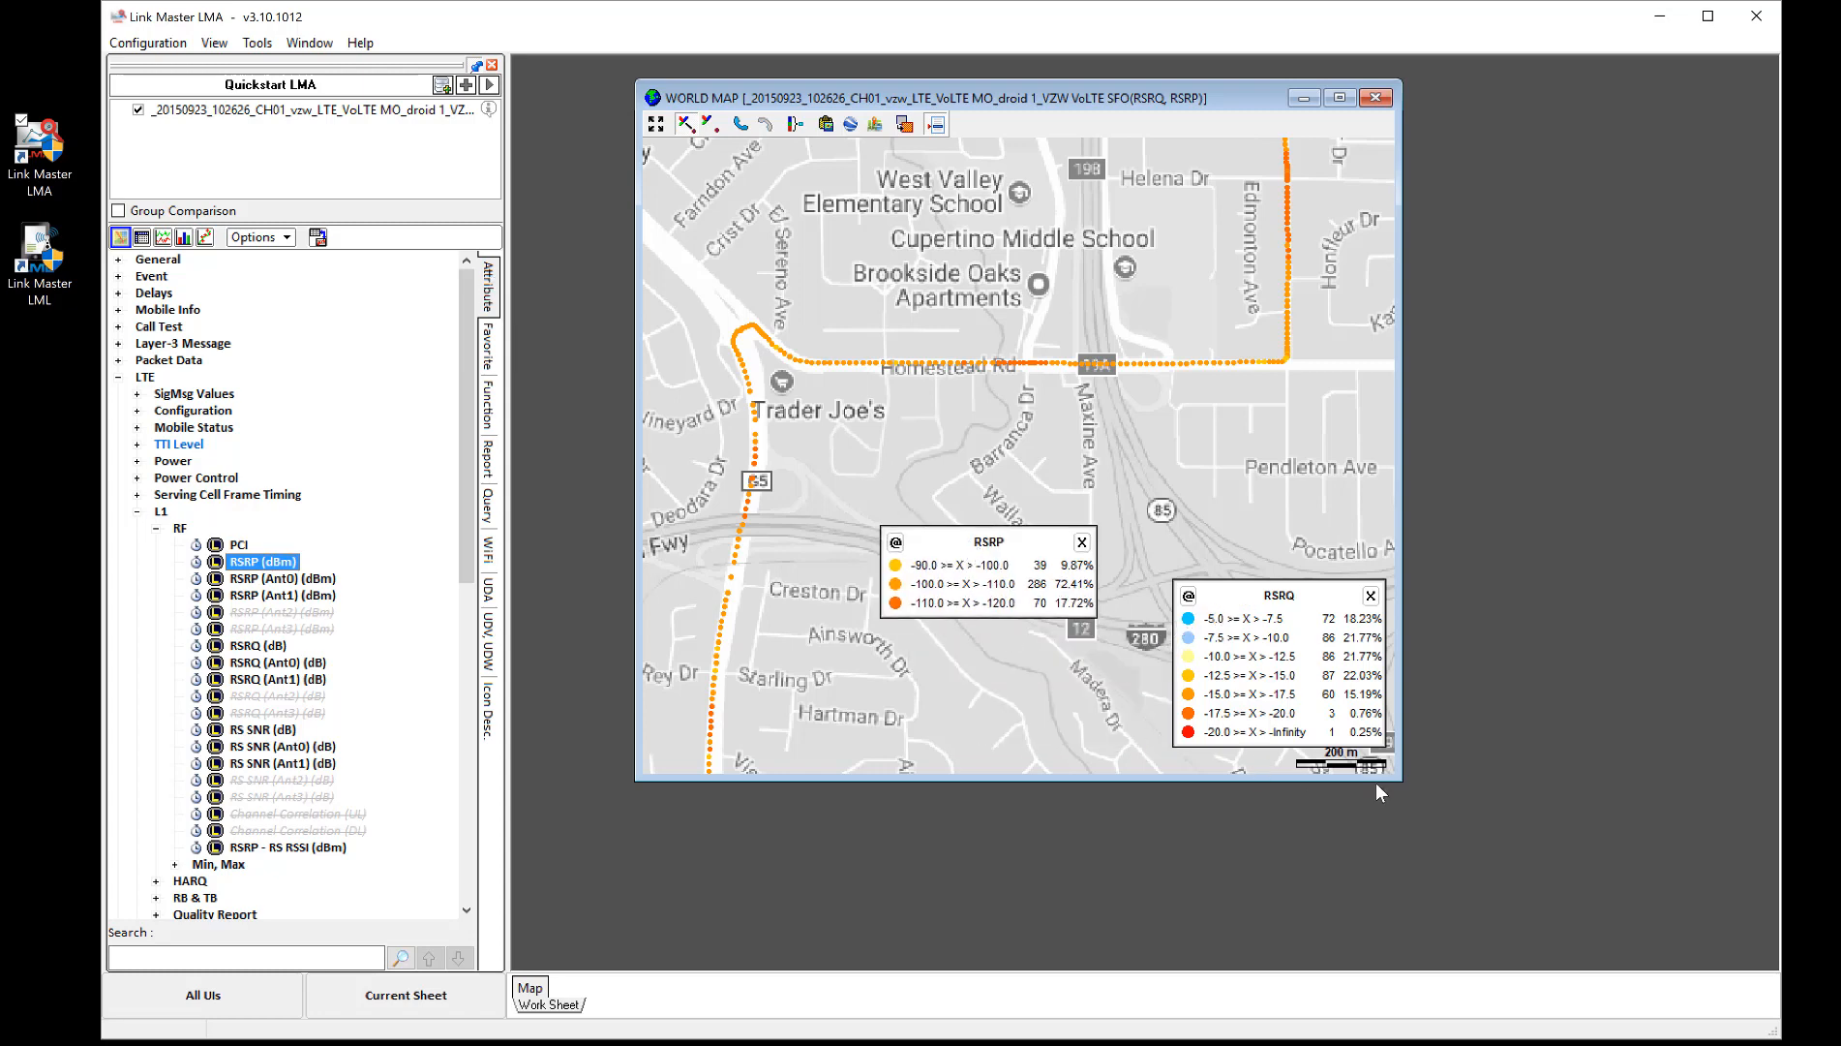
left_click_drag(1130, 558, 1010, 468)
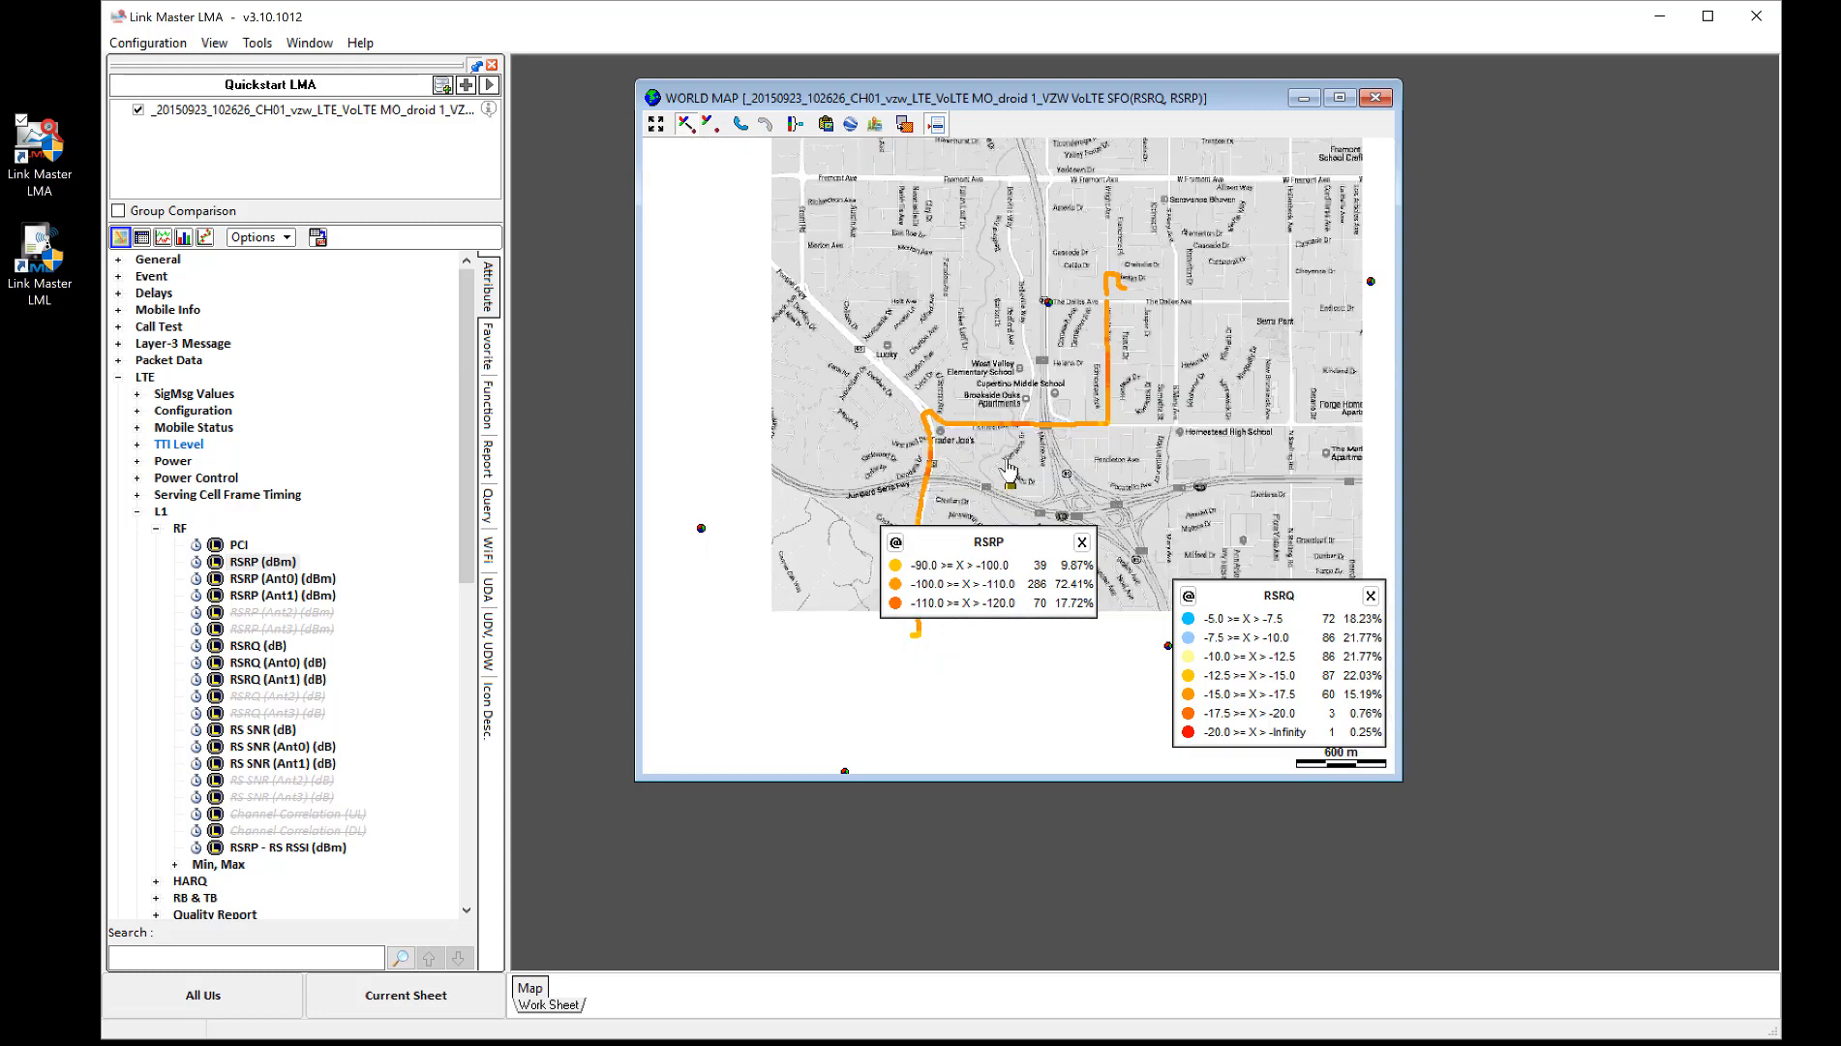
left_click_drag(980, 561, 1040, 693)
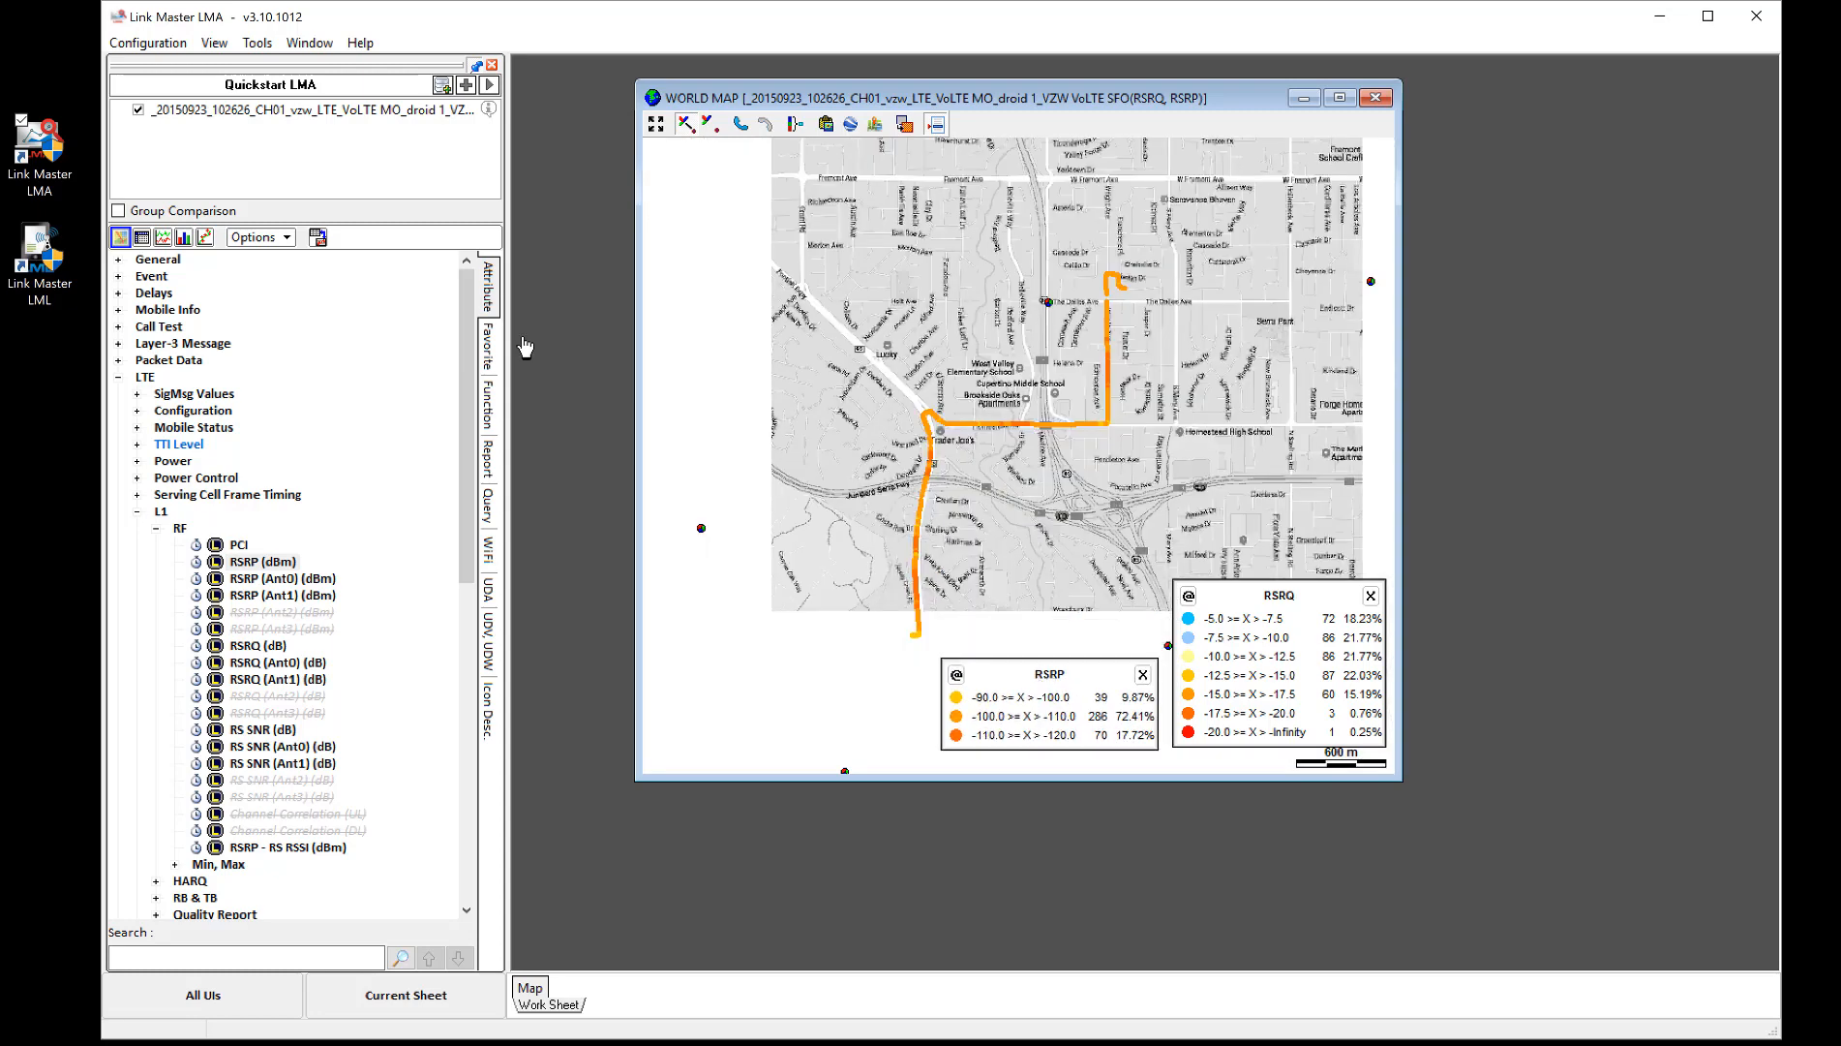
- Hide all value ranges of both the RSRP and the RSRQ trace on the map
left_click(957, 674)
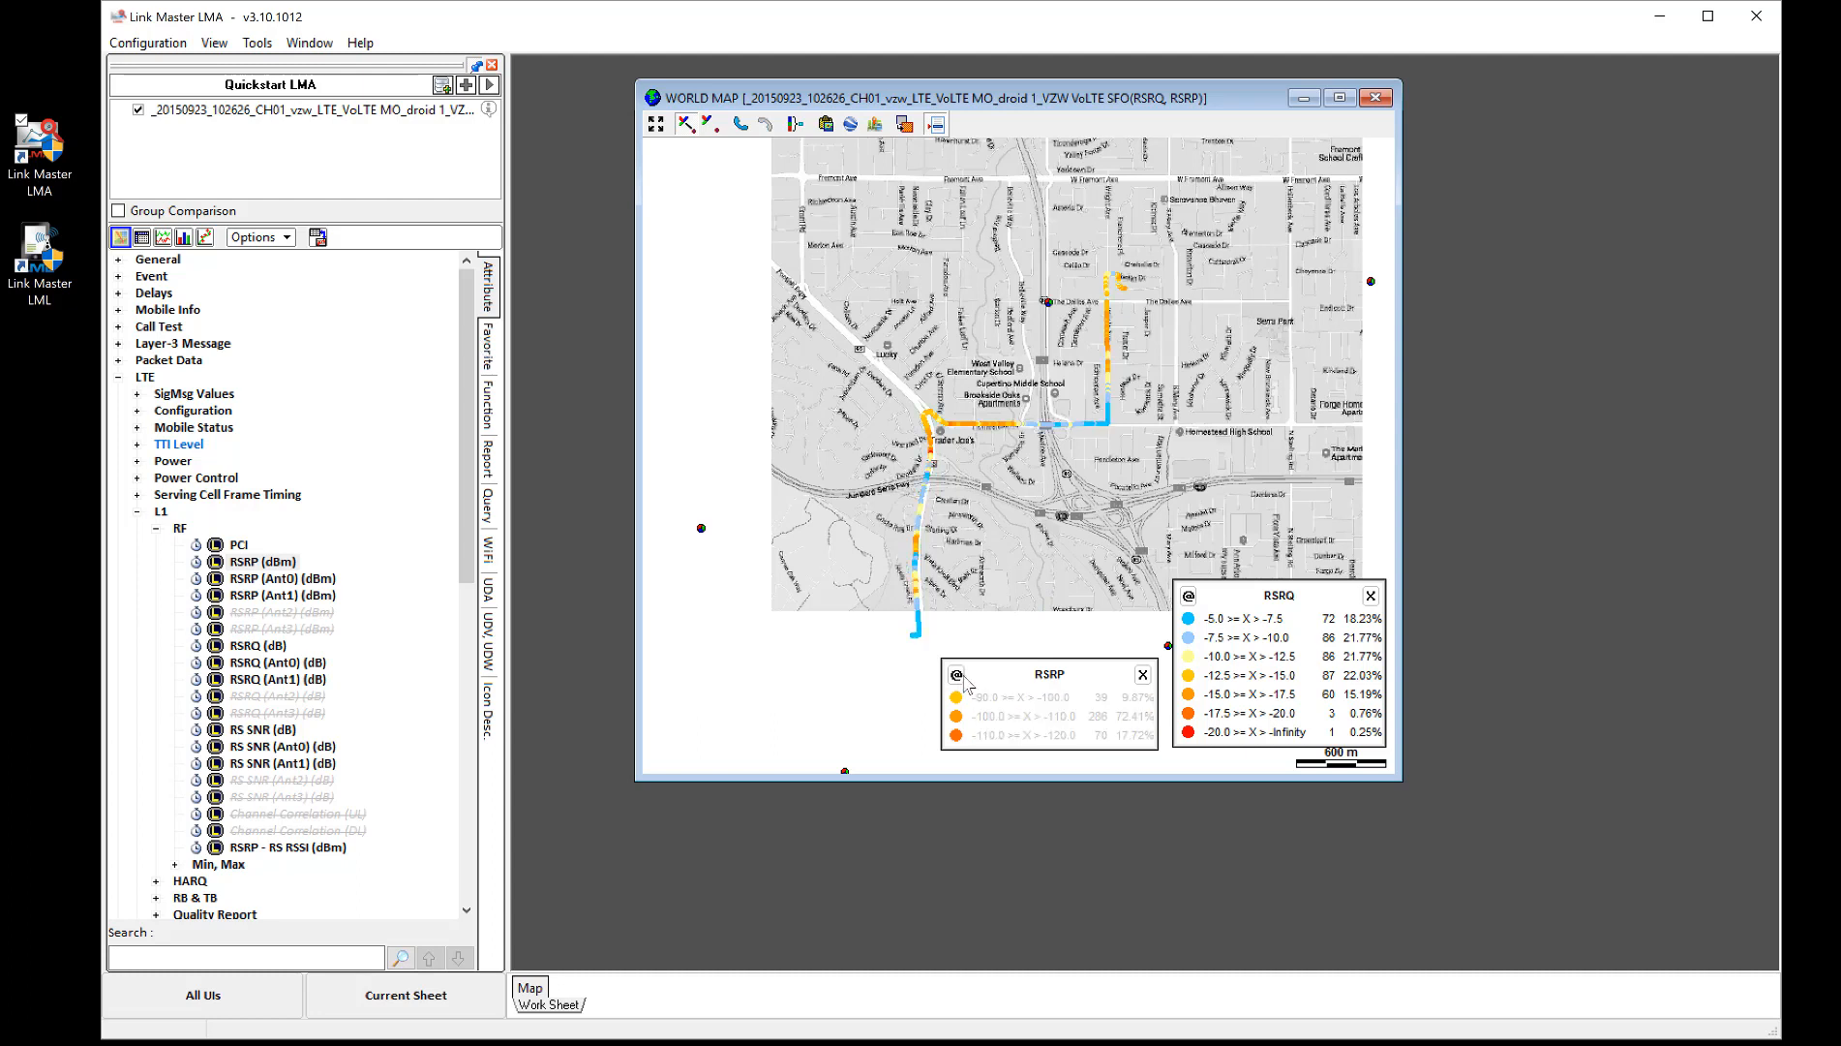
left_click(1191, 595)
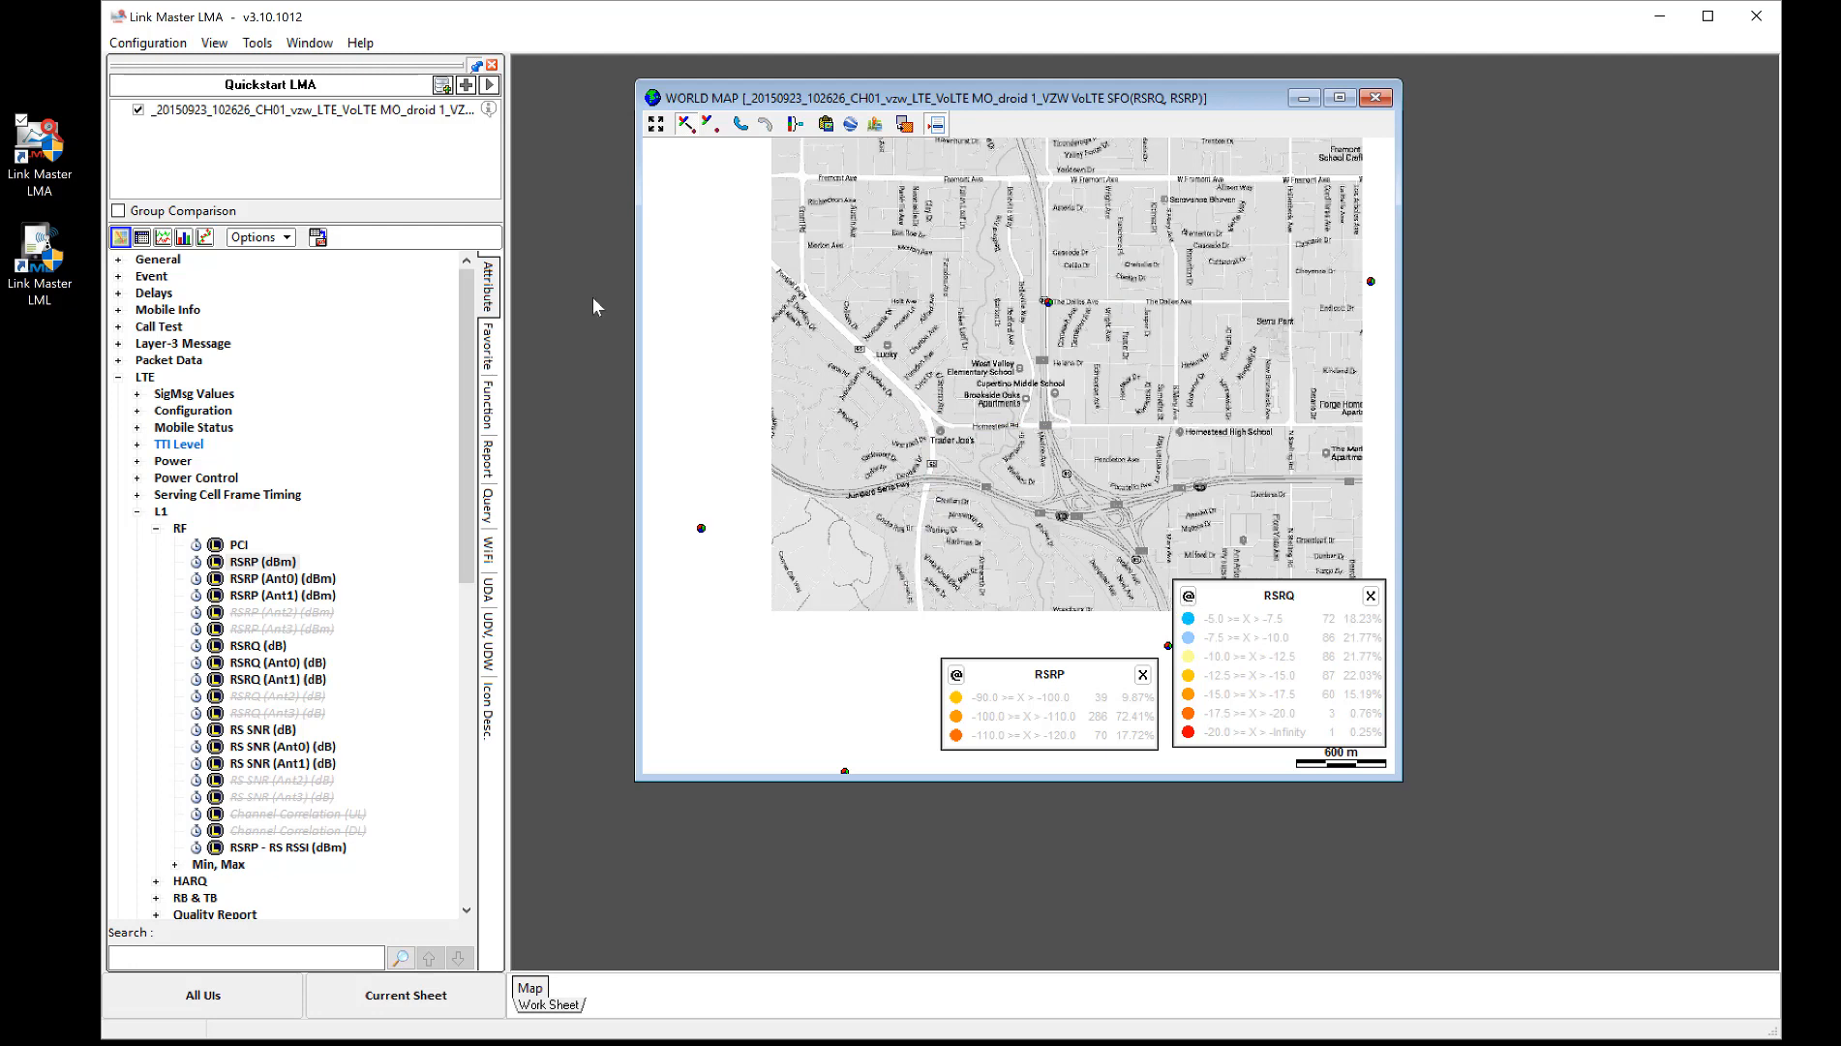
left_click(1190, 596)
- Make the RSRP ranges from -110 to -120 and from -100 to -110 visible on the map
right_click(1005, 741)
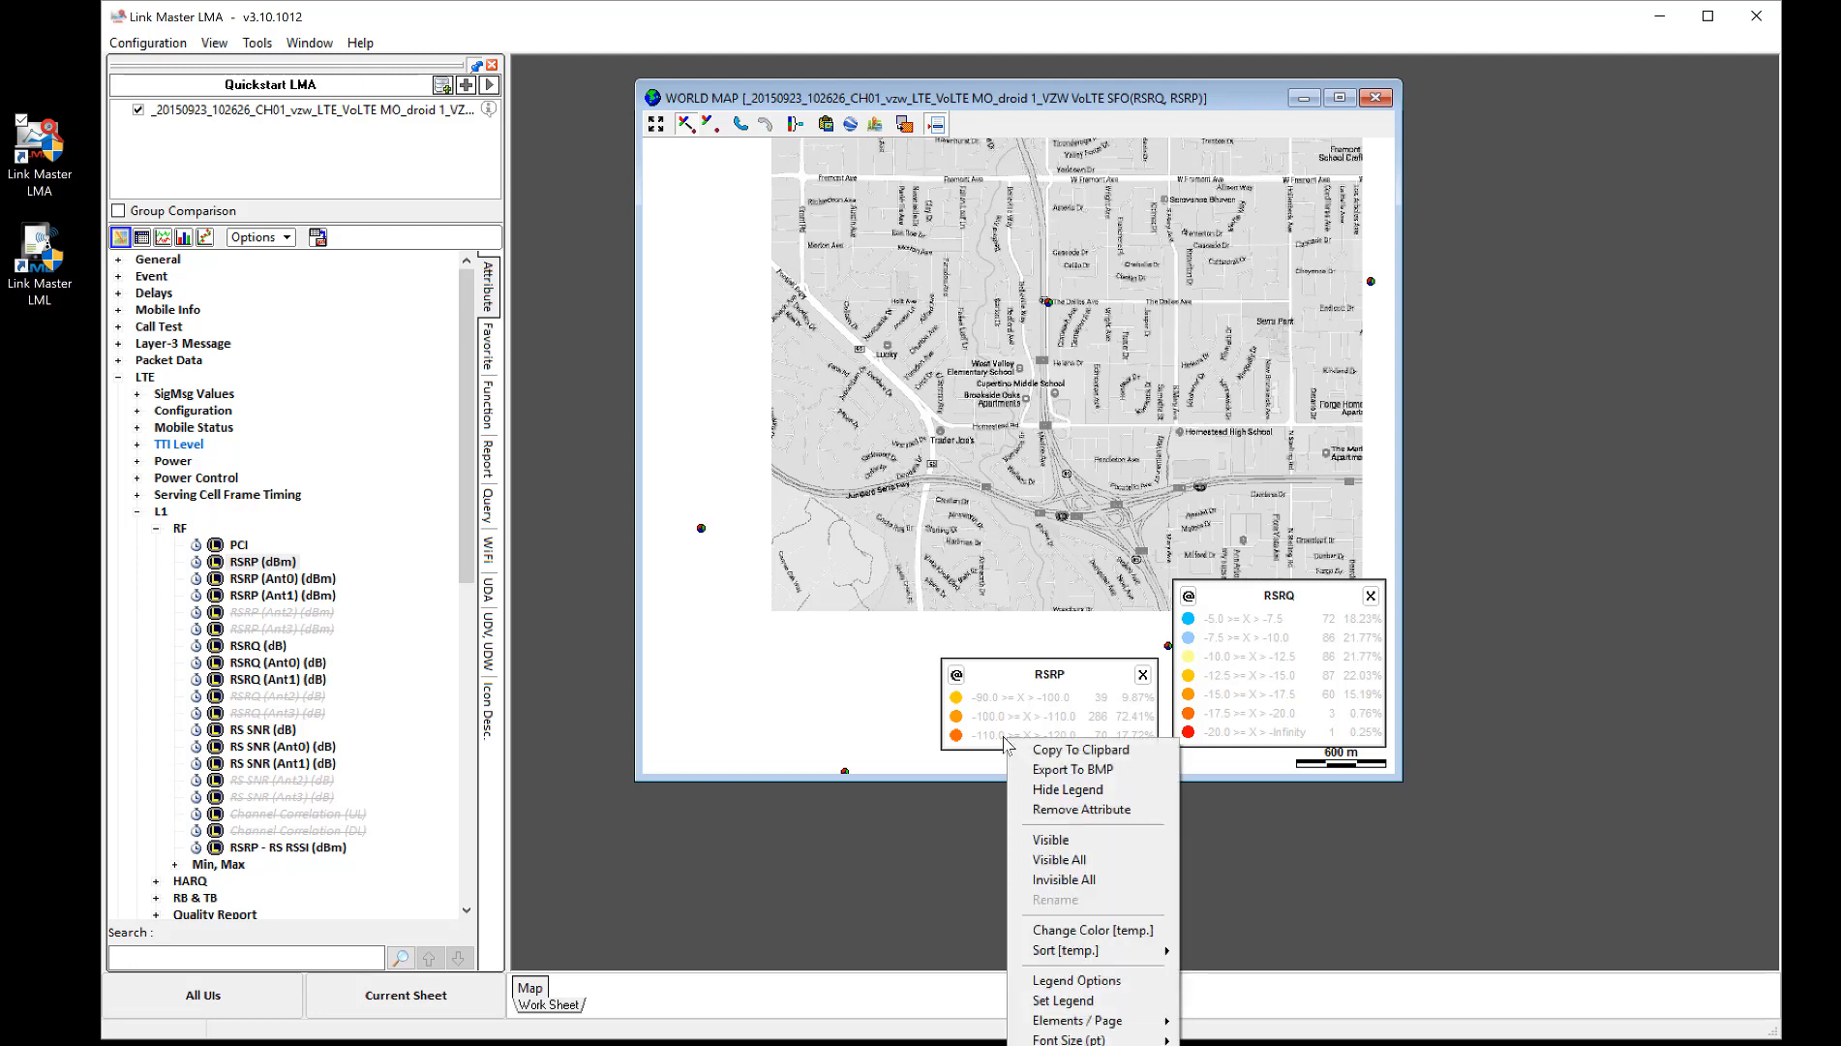
left_click(1051, 839)
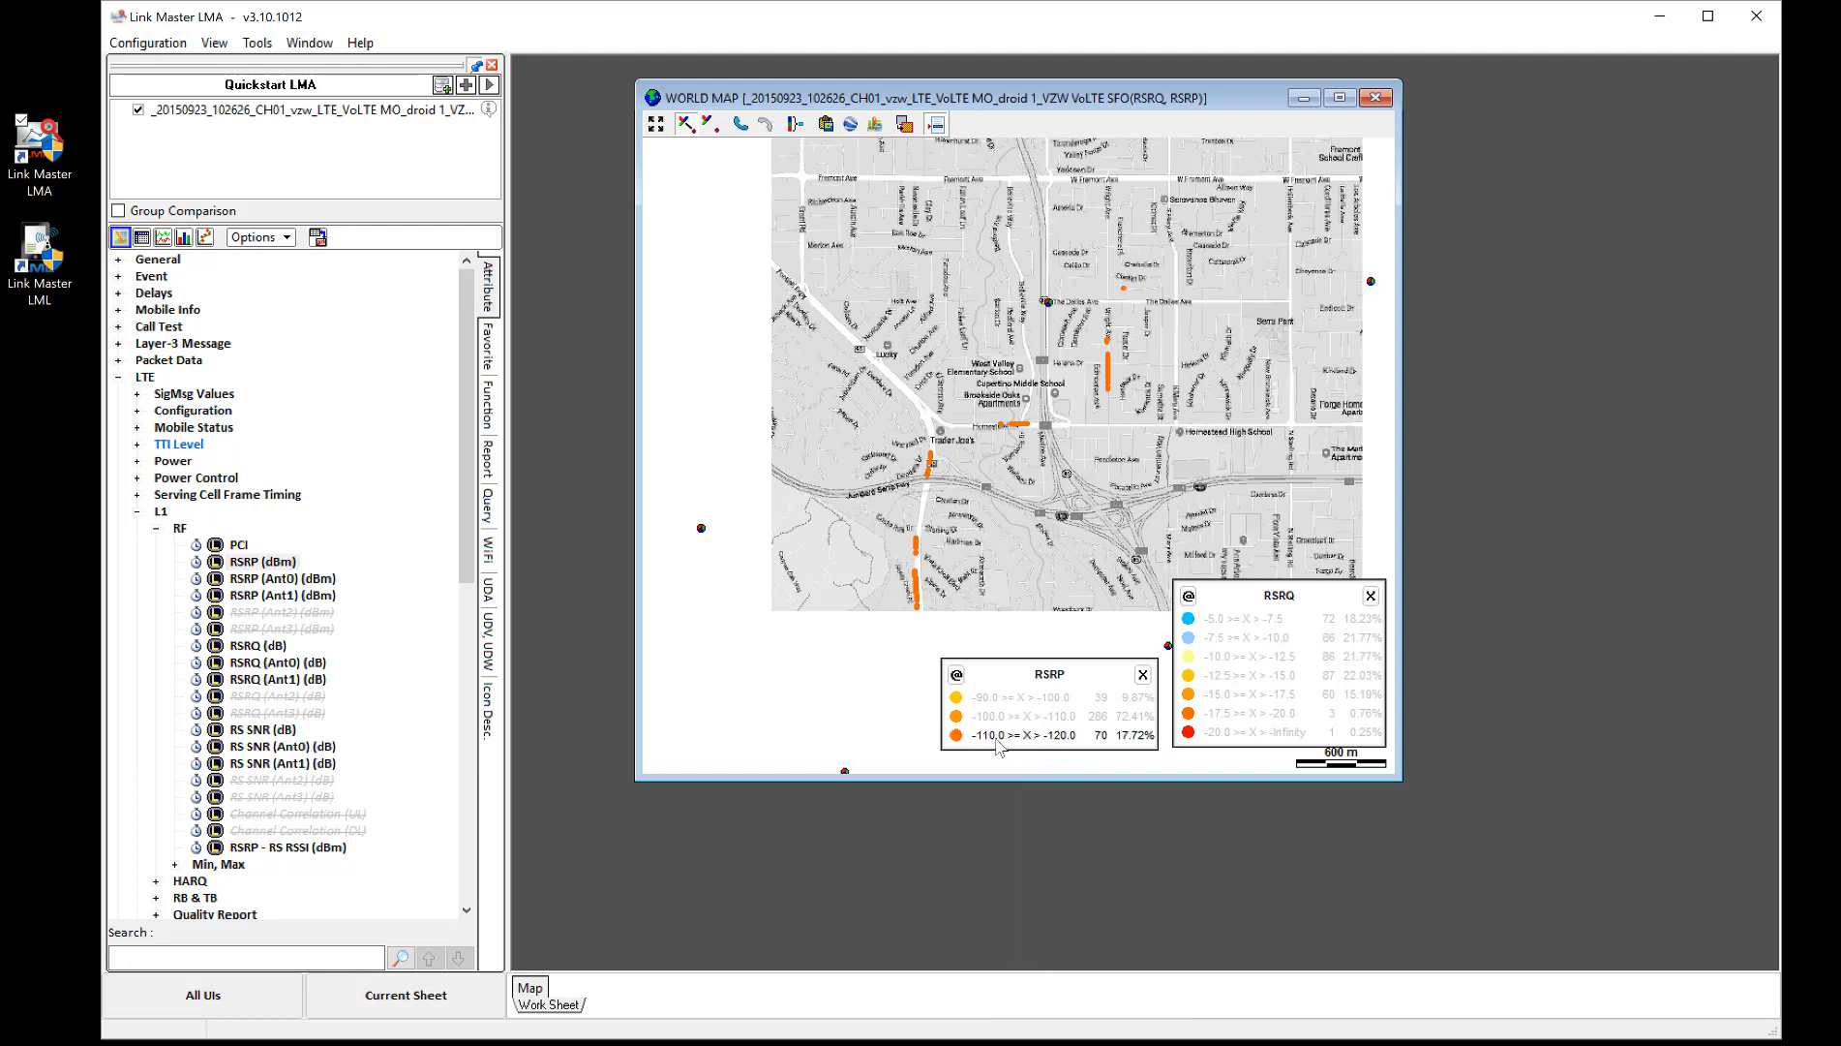
mouse_move(918, 589)
right_click(1034, 724)
left_click(1077, 821)
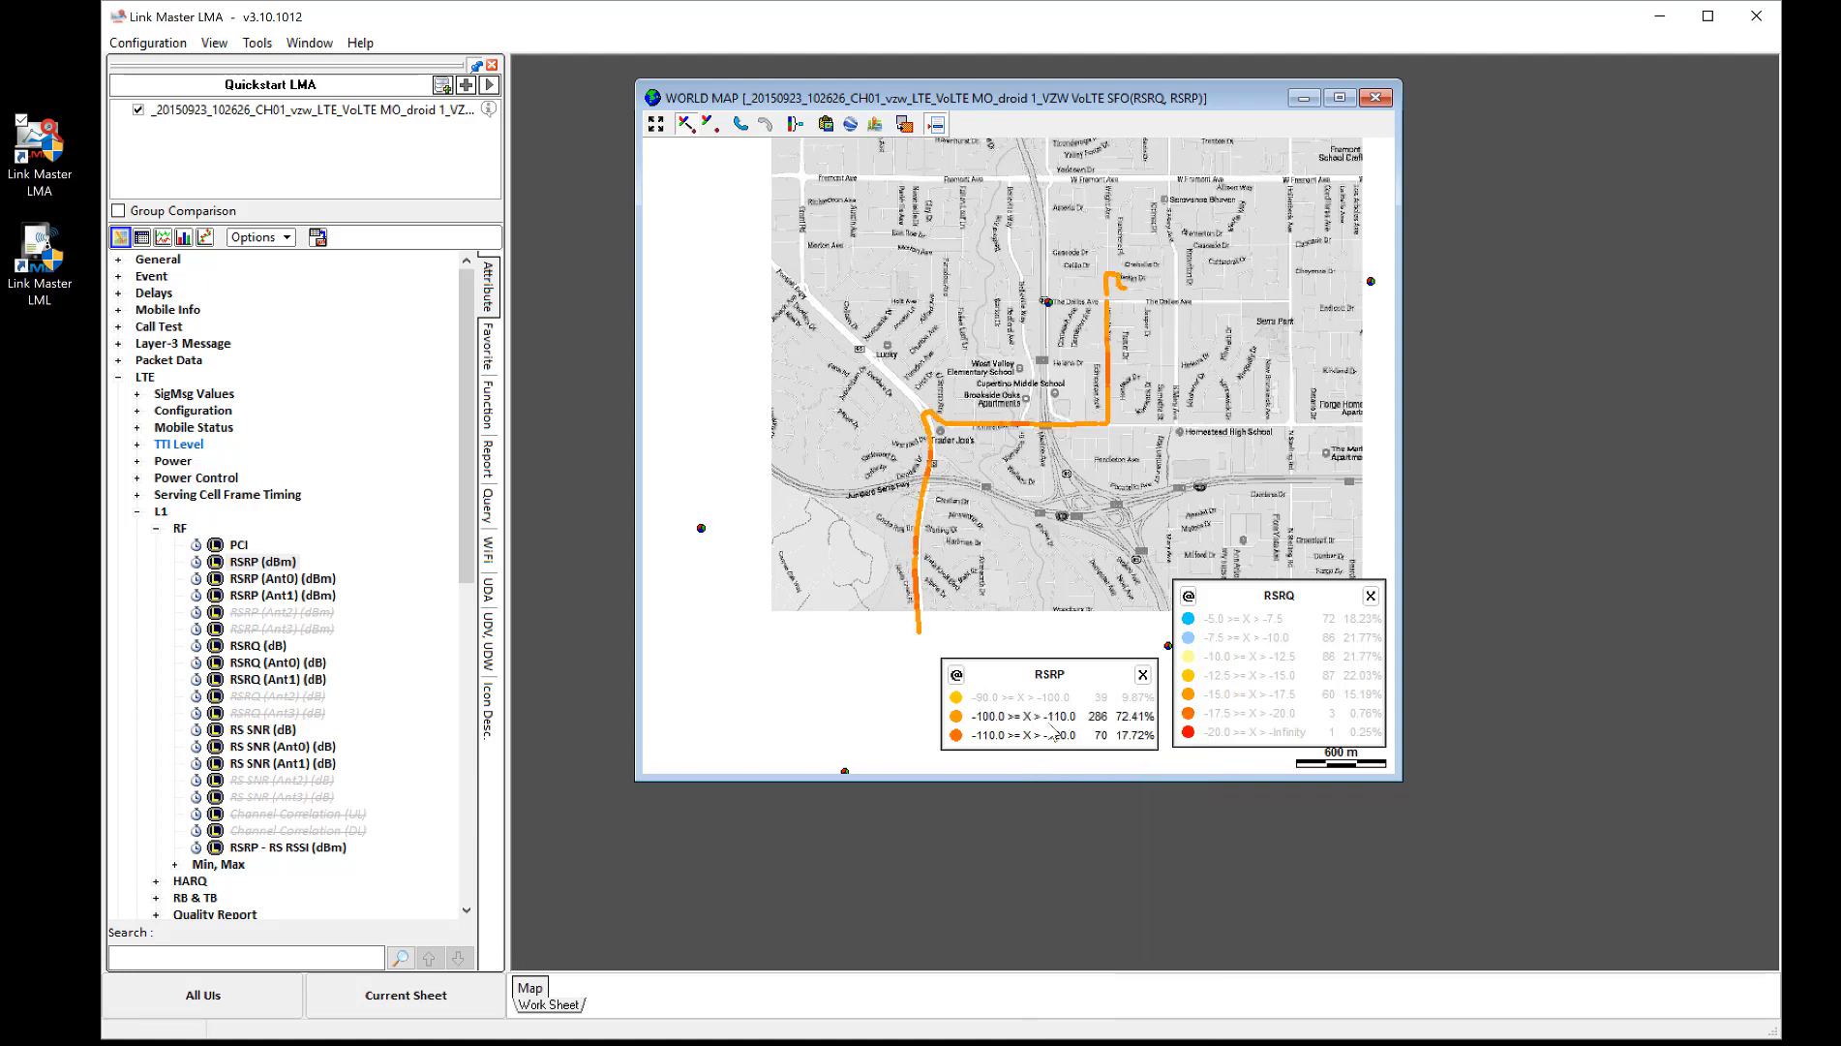
- Show the complete RSRP trace again and draw the connection lines from BTS Site 405 to its trace points
left_click(956, 679)
left_click_drag(931, 249, 1178, 432)
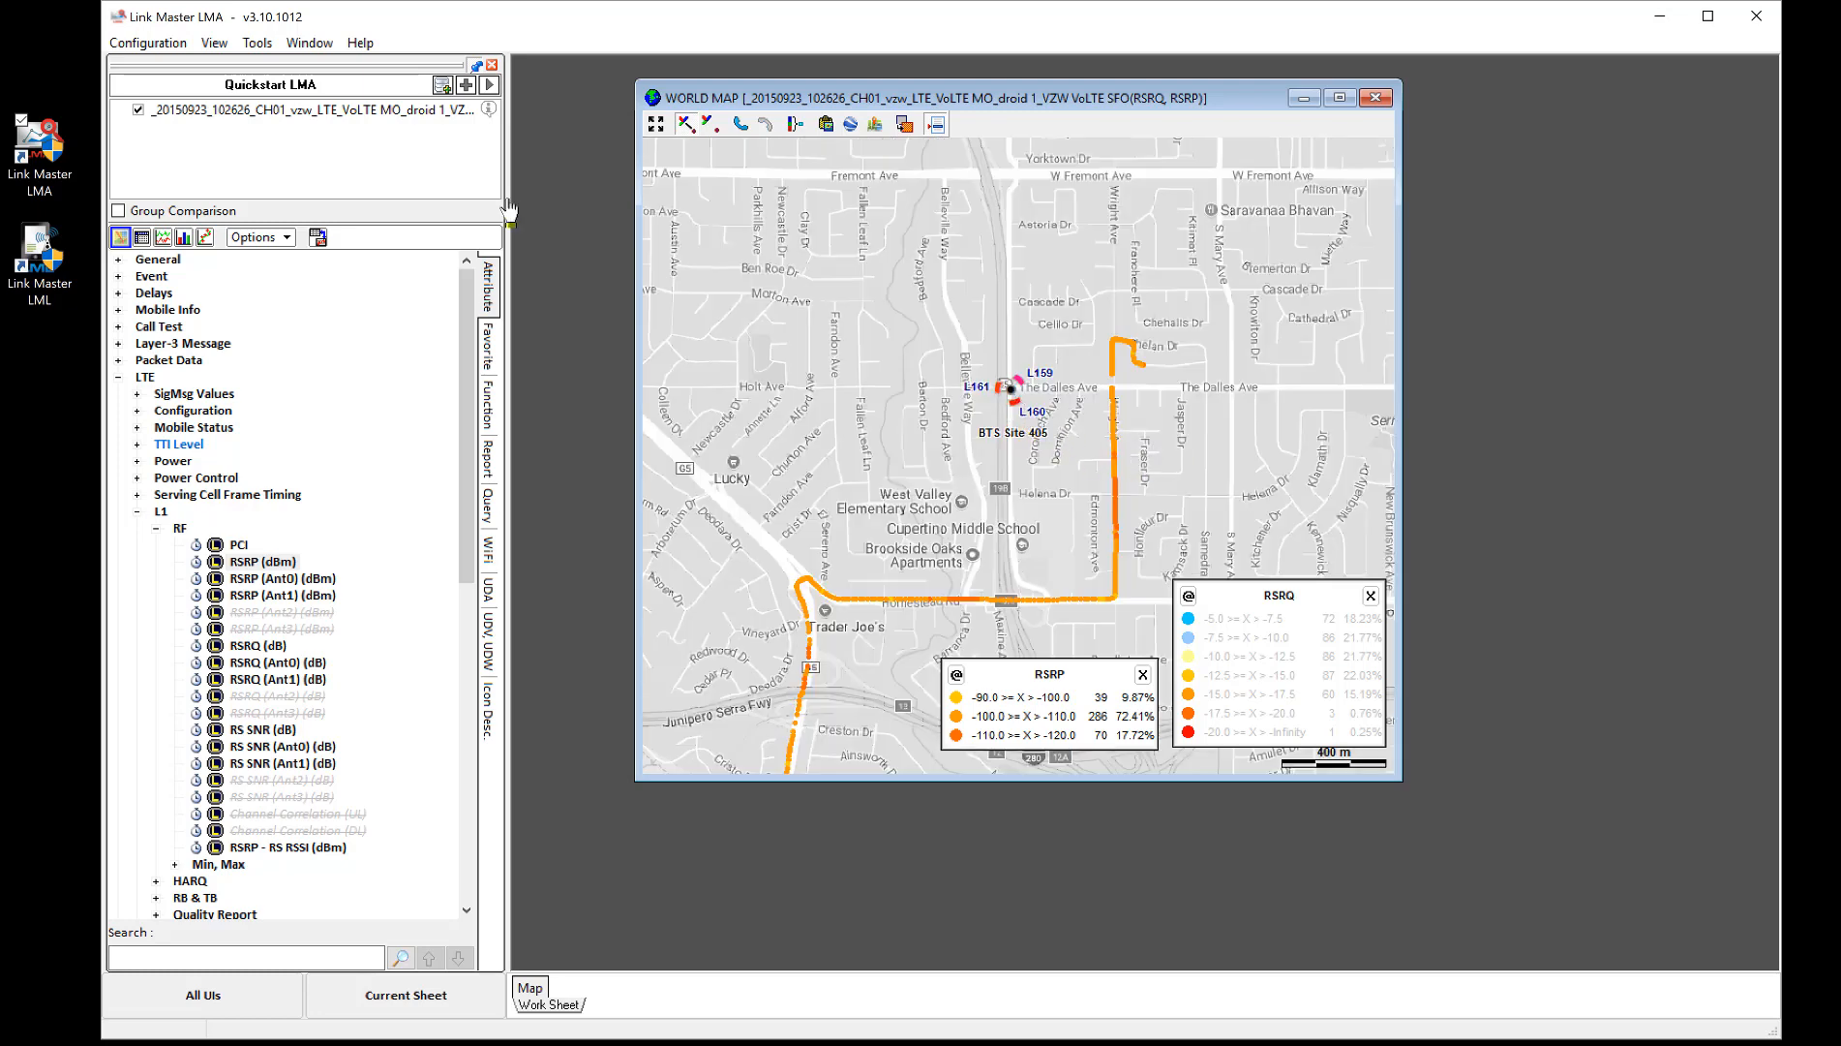
left_click(1014, 401)
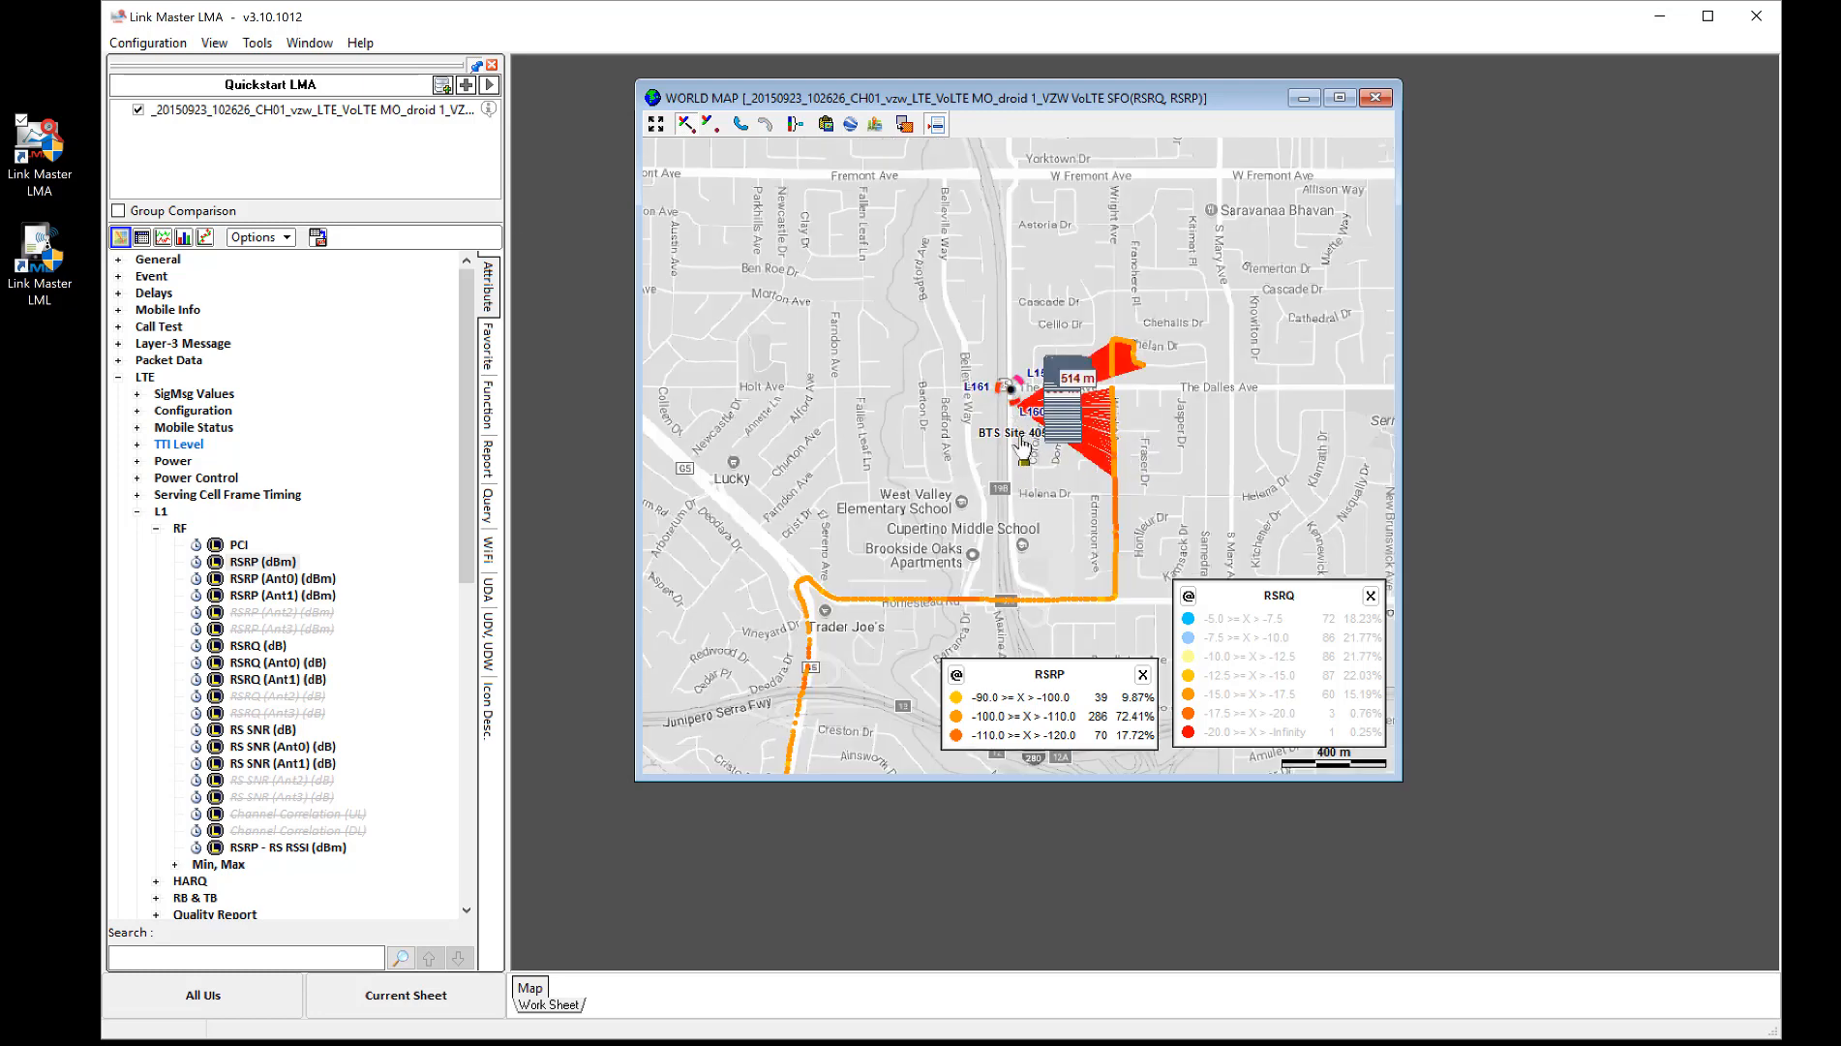
- Draw the connection lines from BTS Site 409 to its trace points and view them over the whole route
mouse_move(988, 621)
left_click_drag(986, 595, 961, 396)
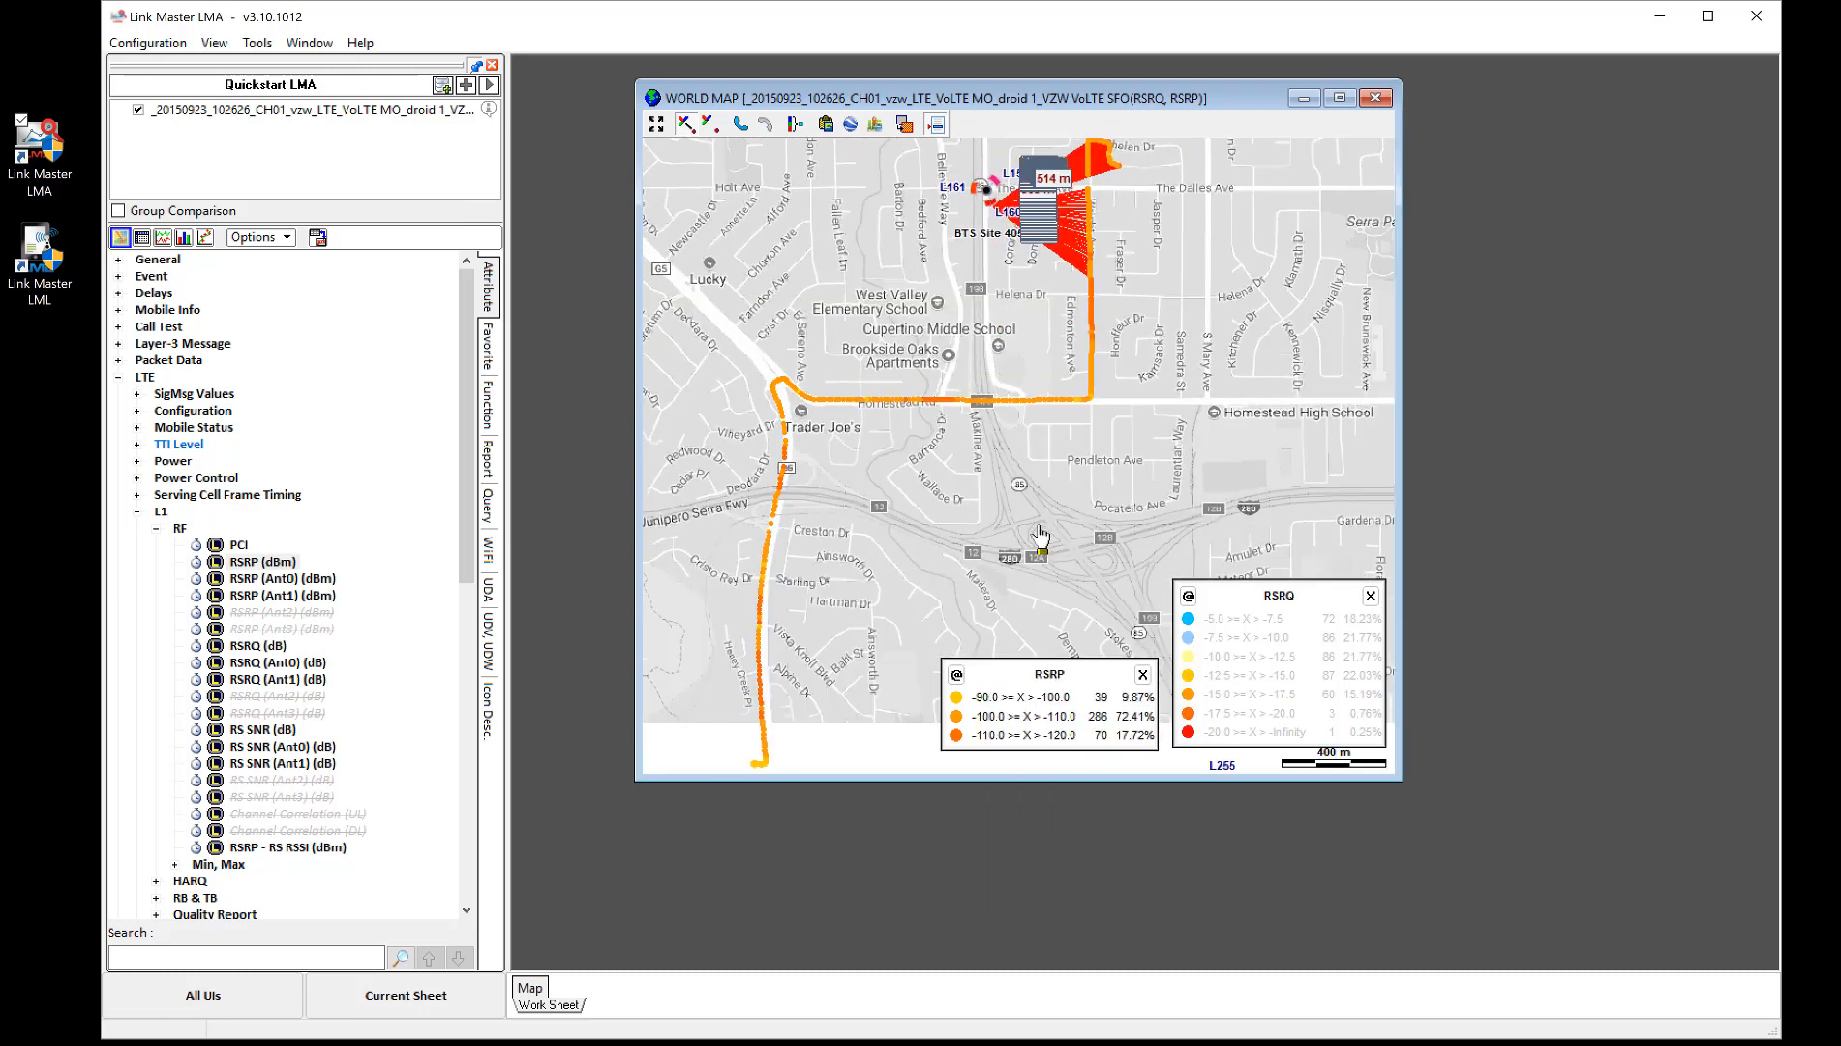
left_click_drag(1001, 558, 918, 414)
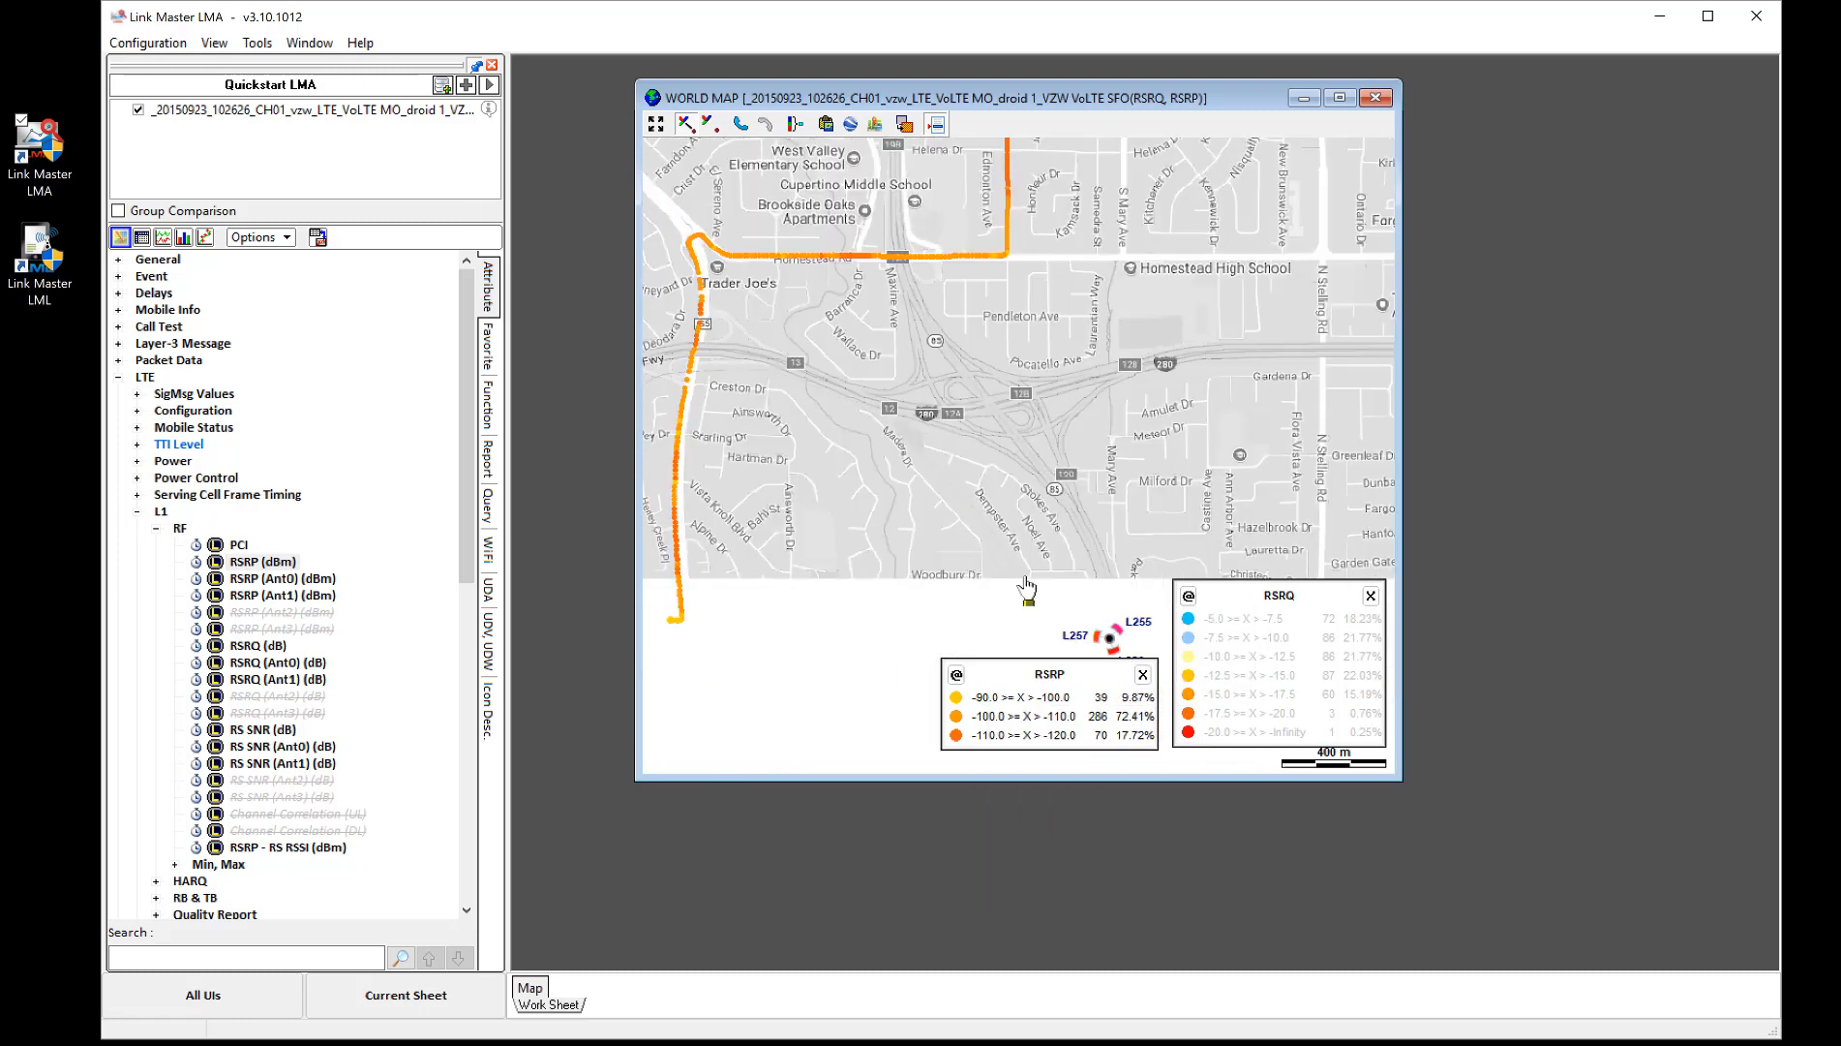
left_click(1109, 639)
scroll(1000, 497, "down", 1)
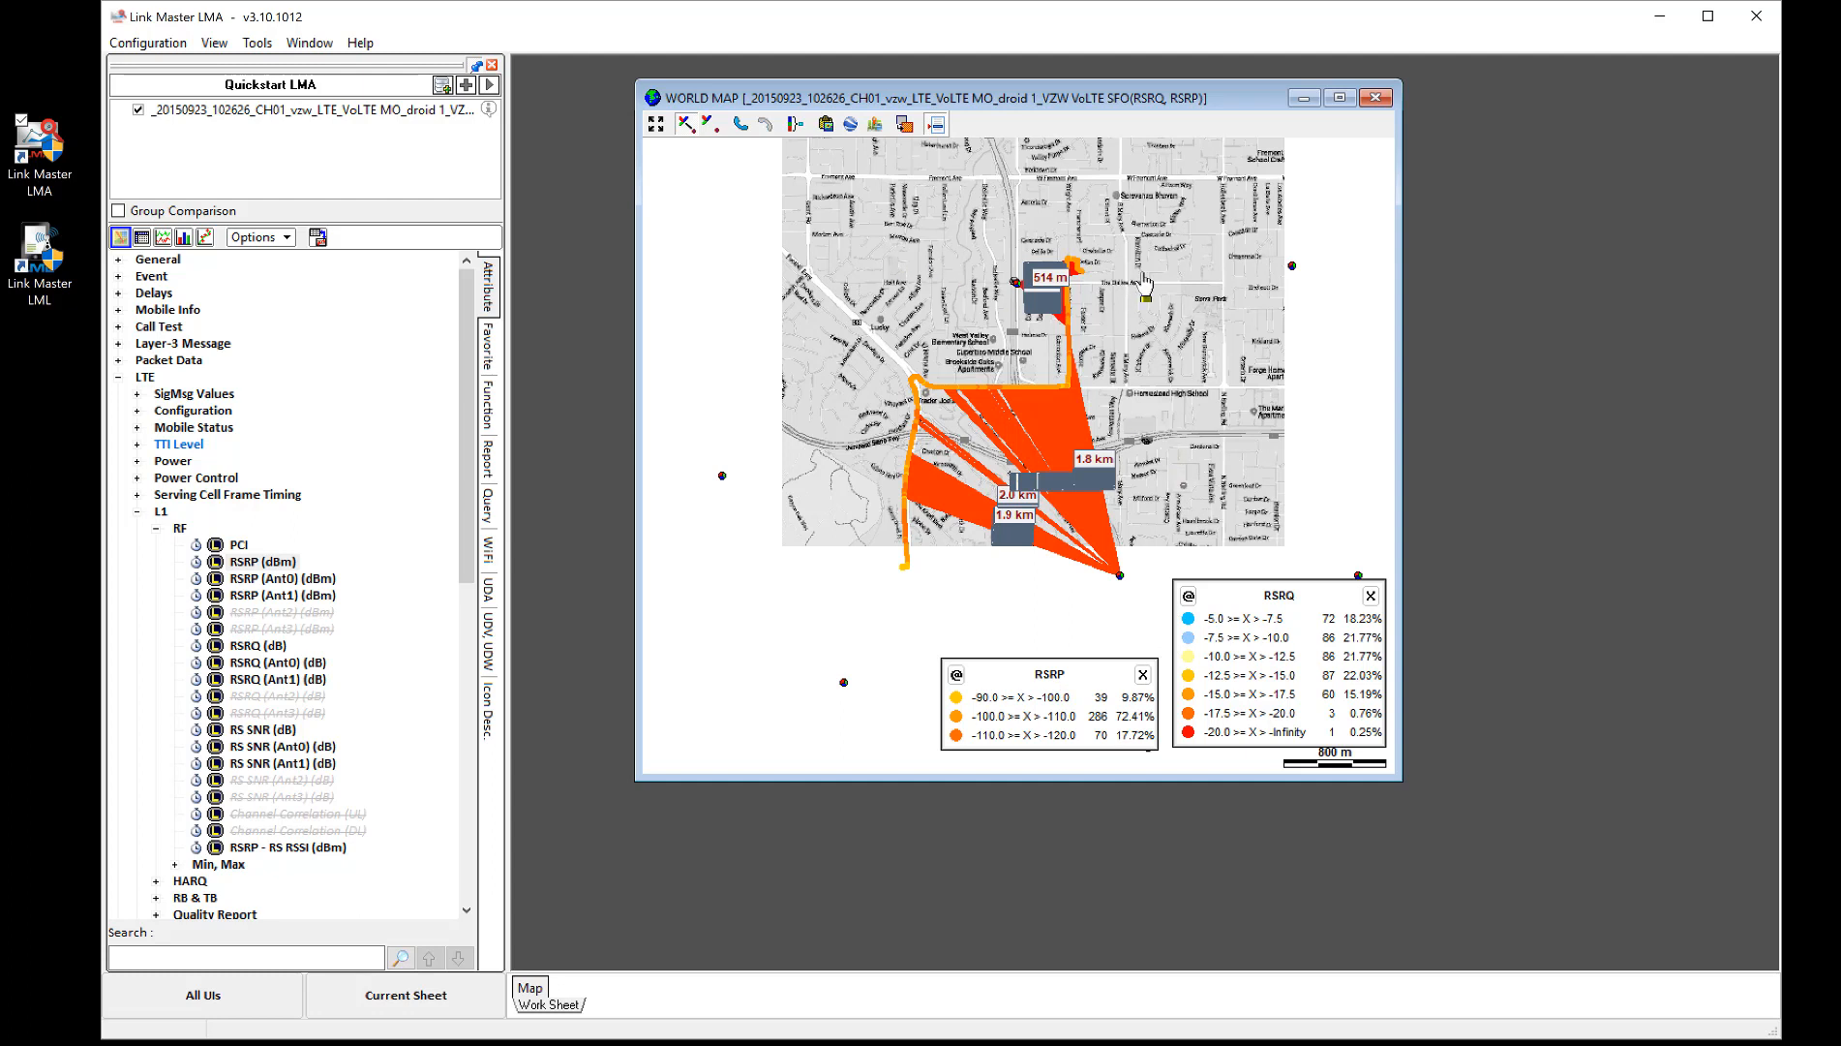
- Clear all connection lines from the map
right_click(1178, 273)
left_click(1231, 301)
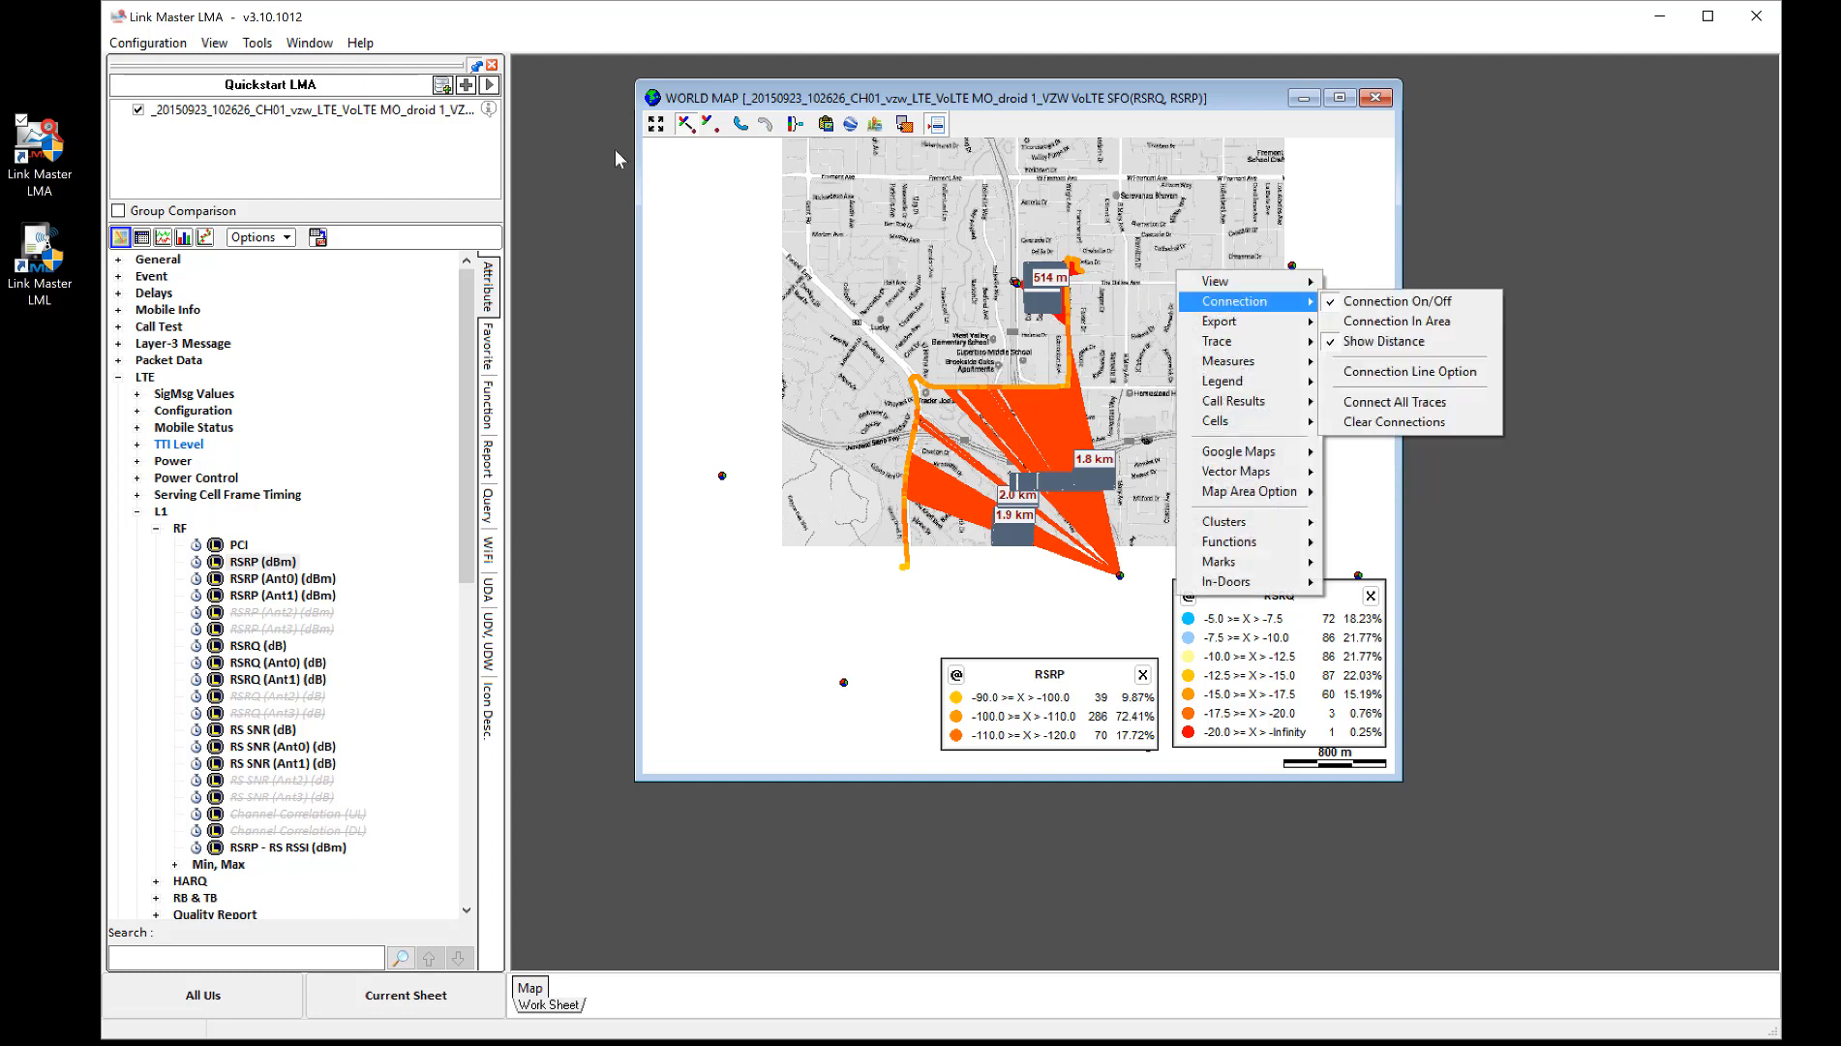
left_click(1394, 421)
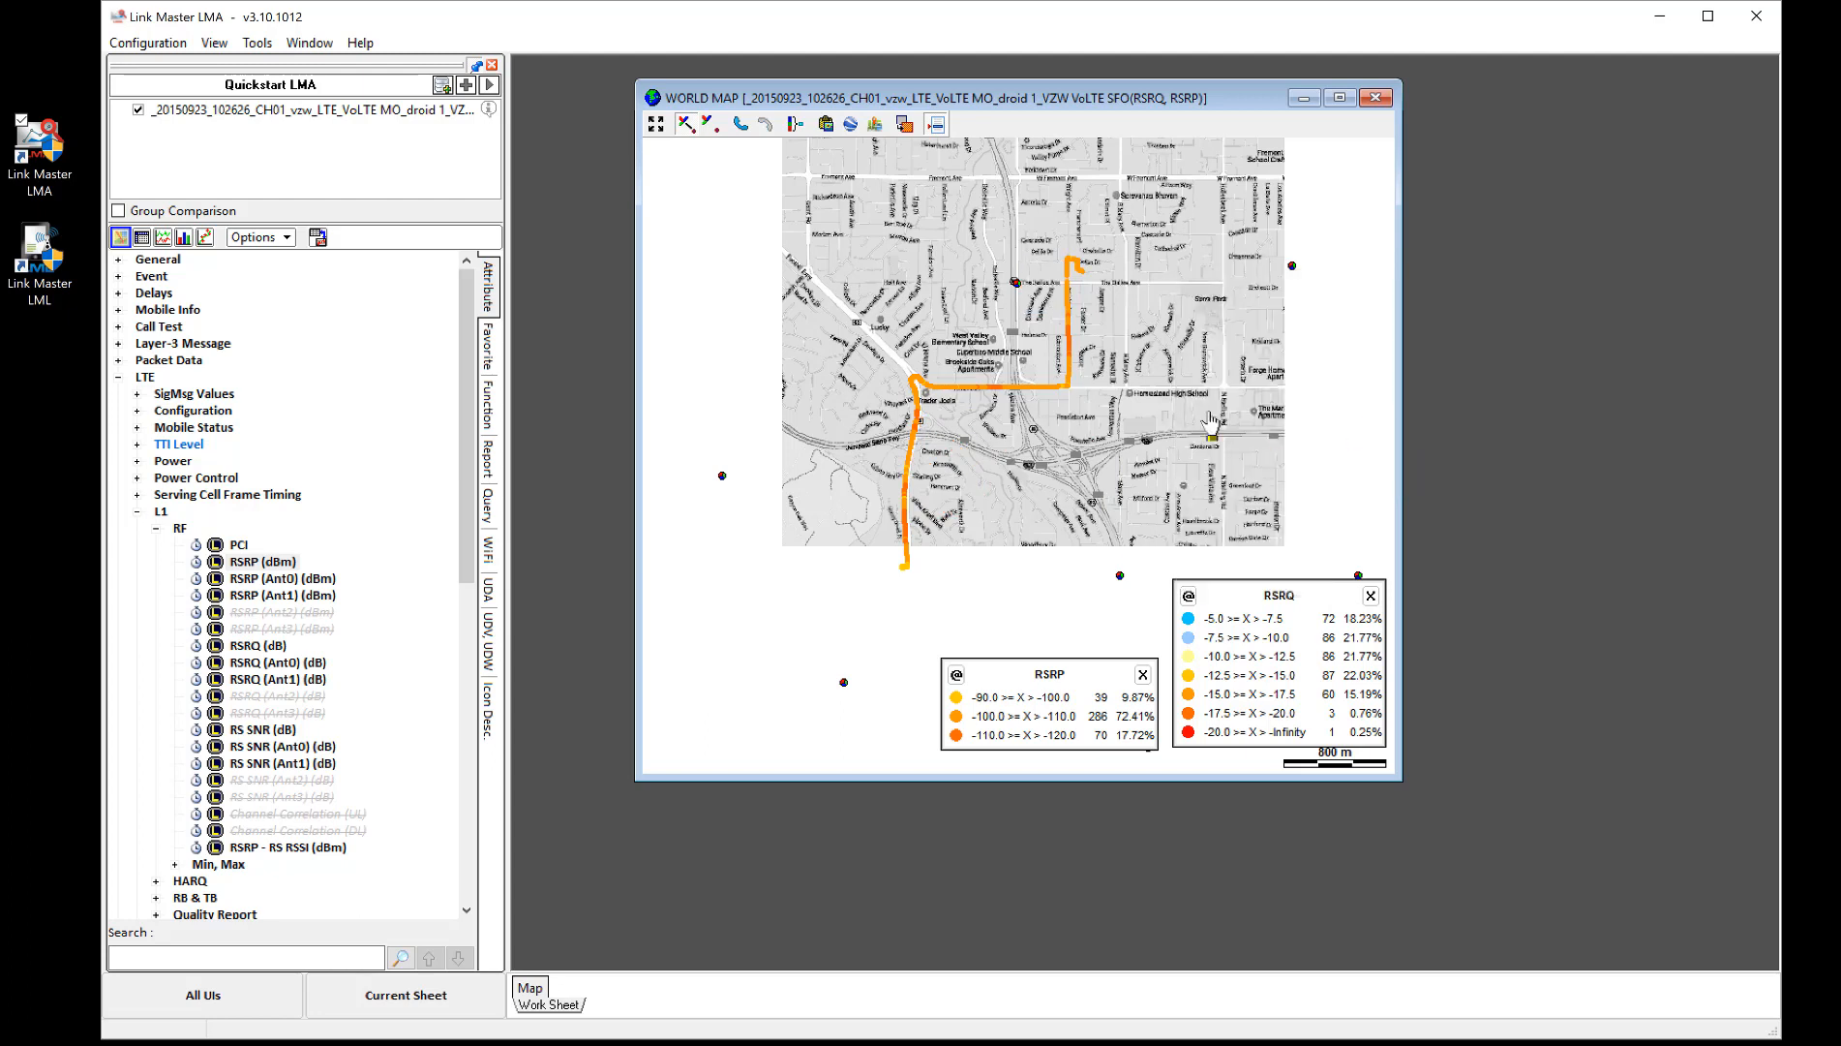
- Turn on Shifted Trace to display the RSRQ and RSRP traces offset from each other
right_click(1110, 331)
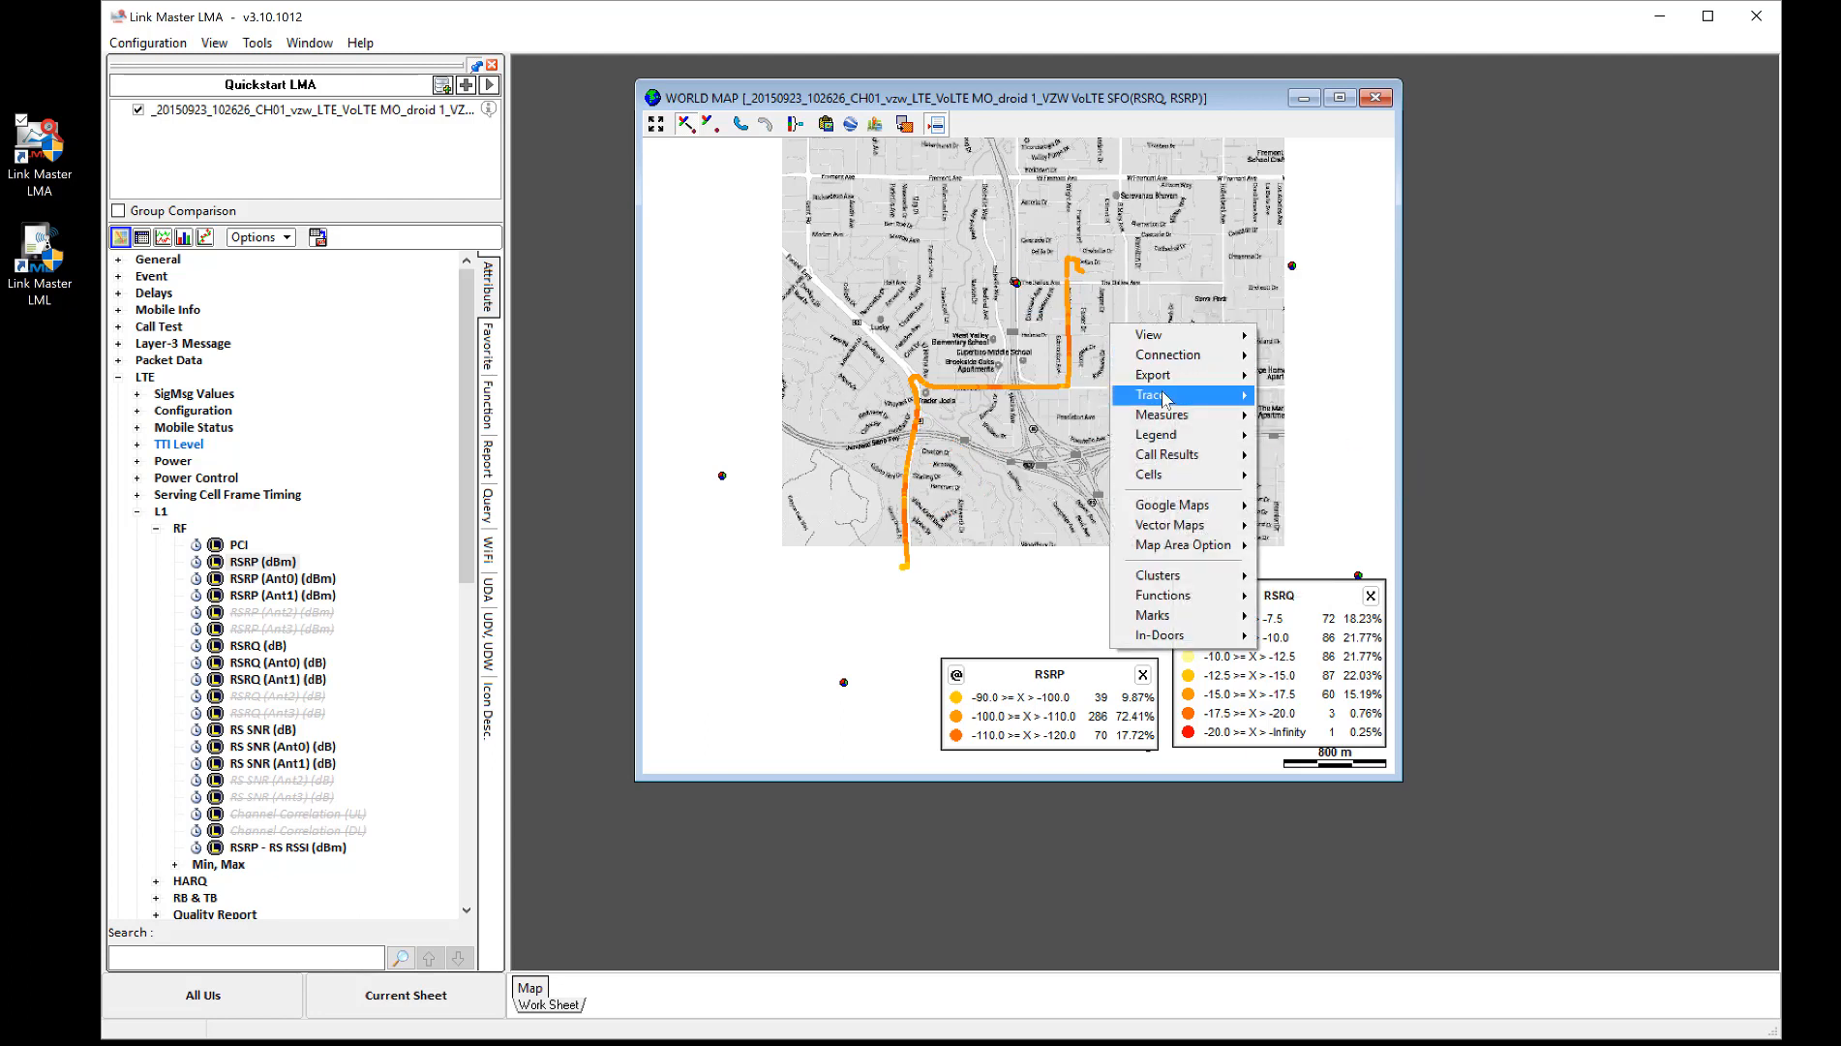
mouse_move(1165, 397)
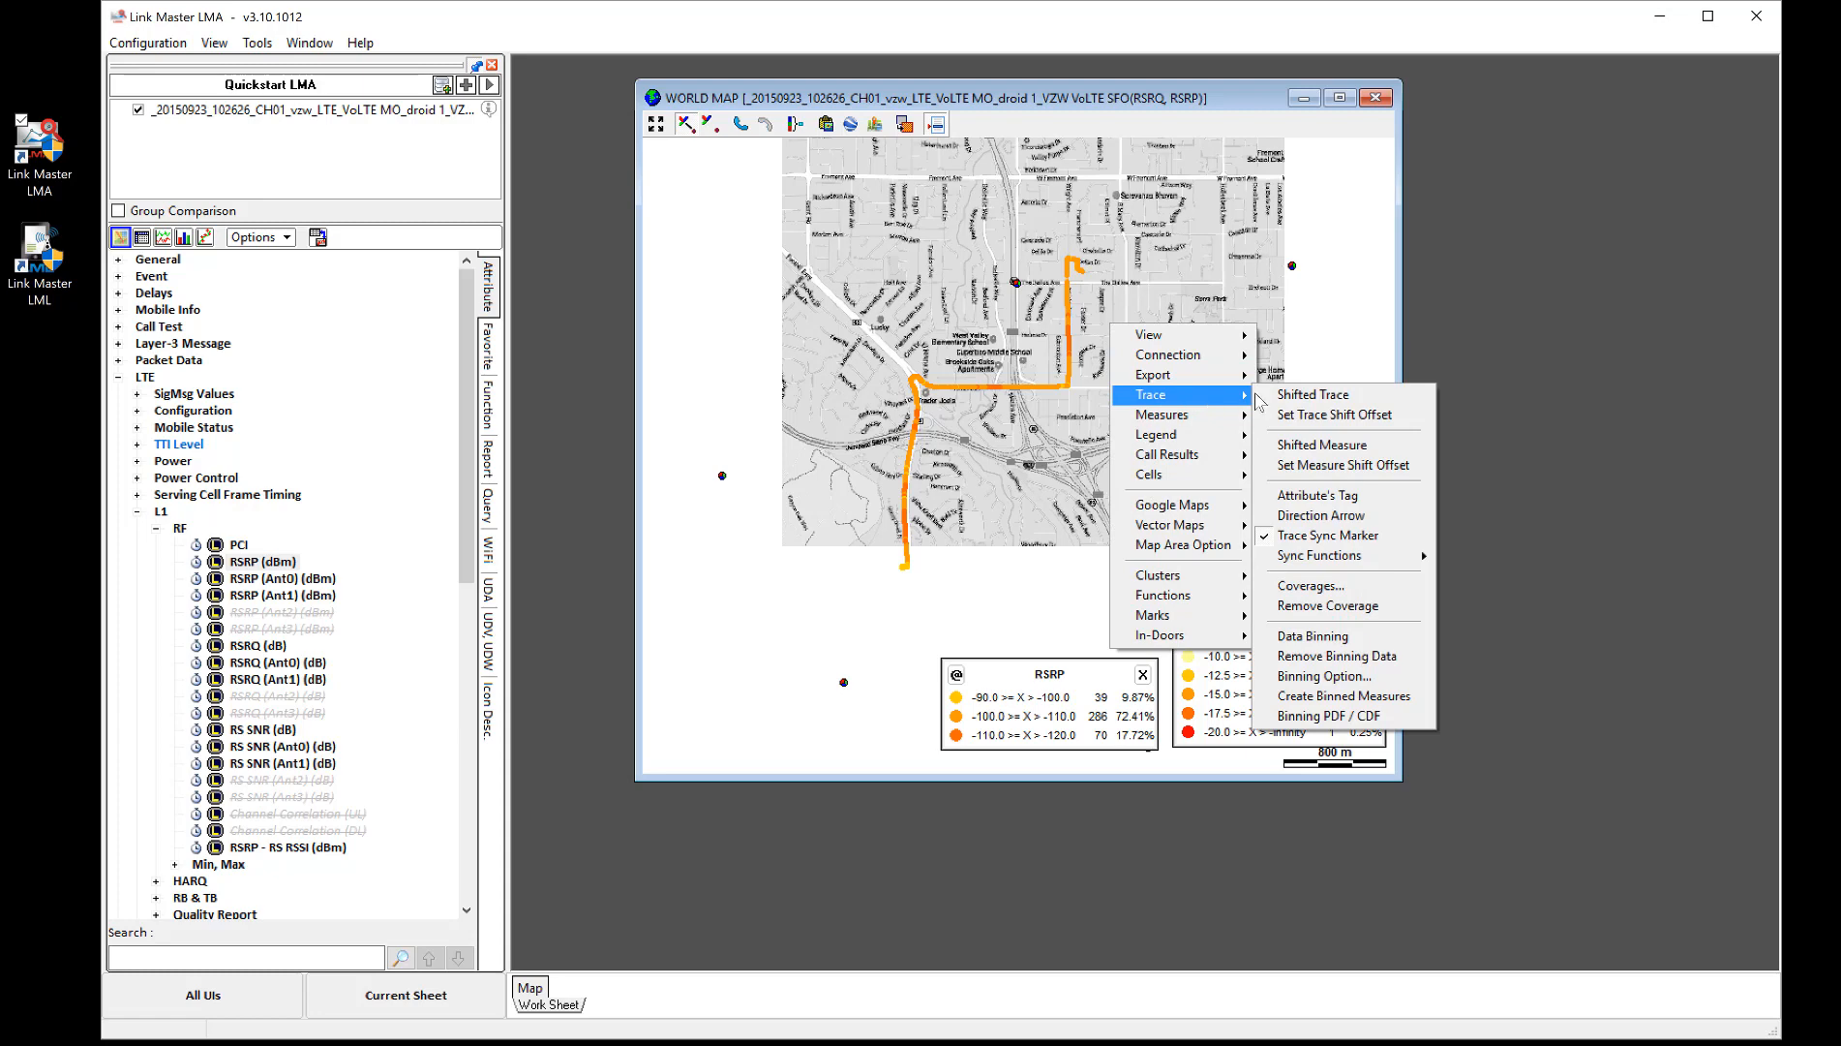
left_click(1319, 403)
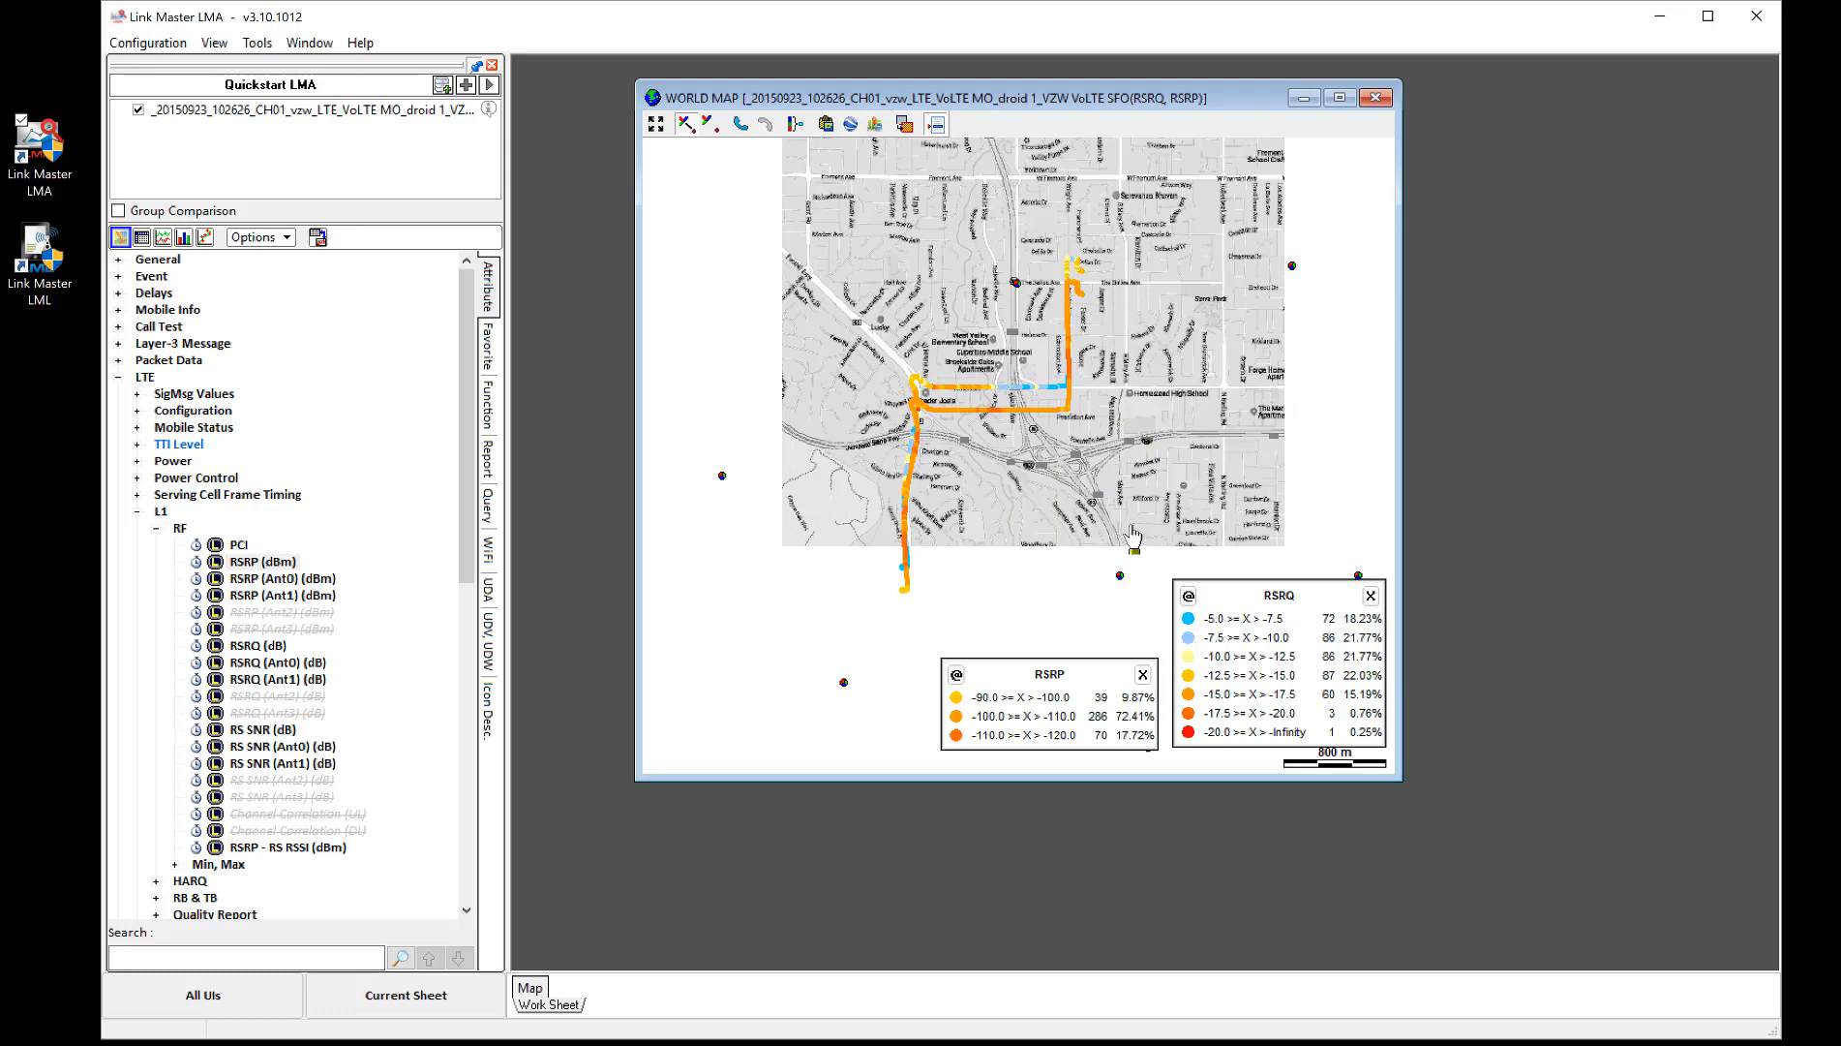
- Check the X and Y trace shift offsets and close the settings without changing them
right_click(1172, 423)
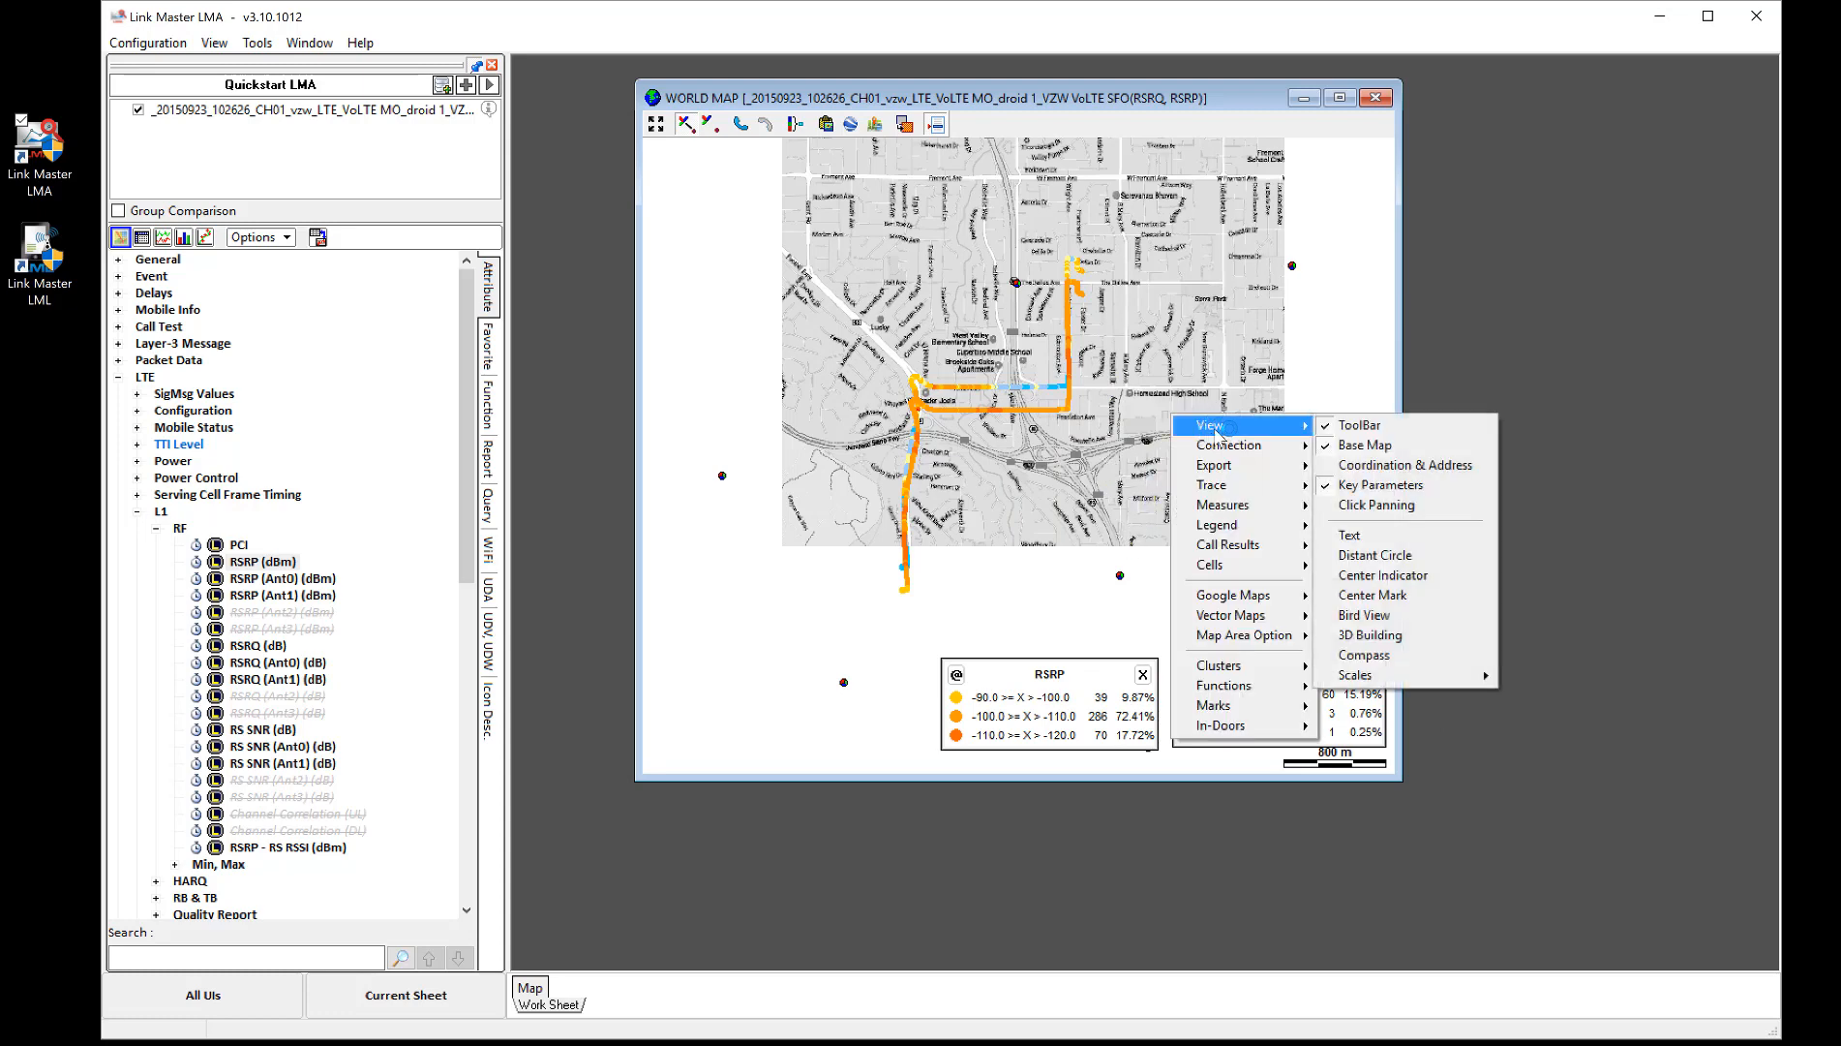
mouse_move(1222, 485)
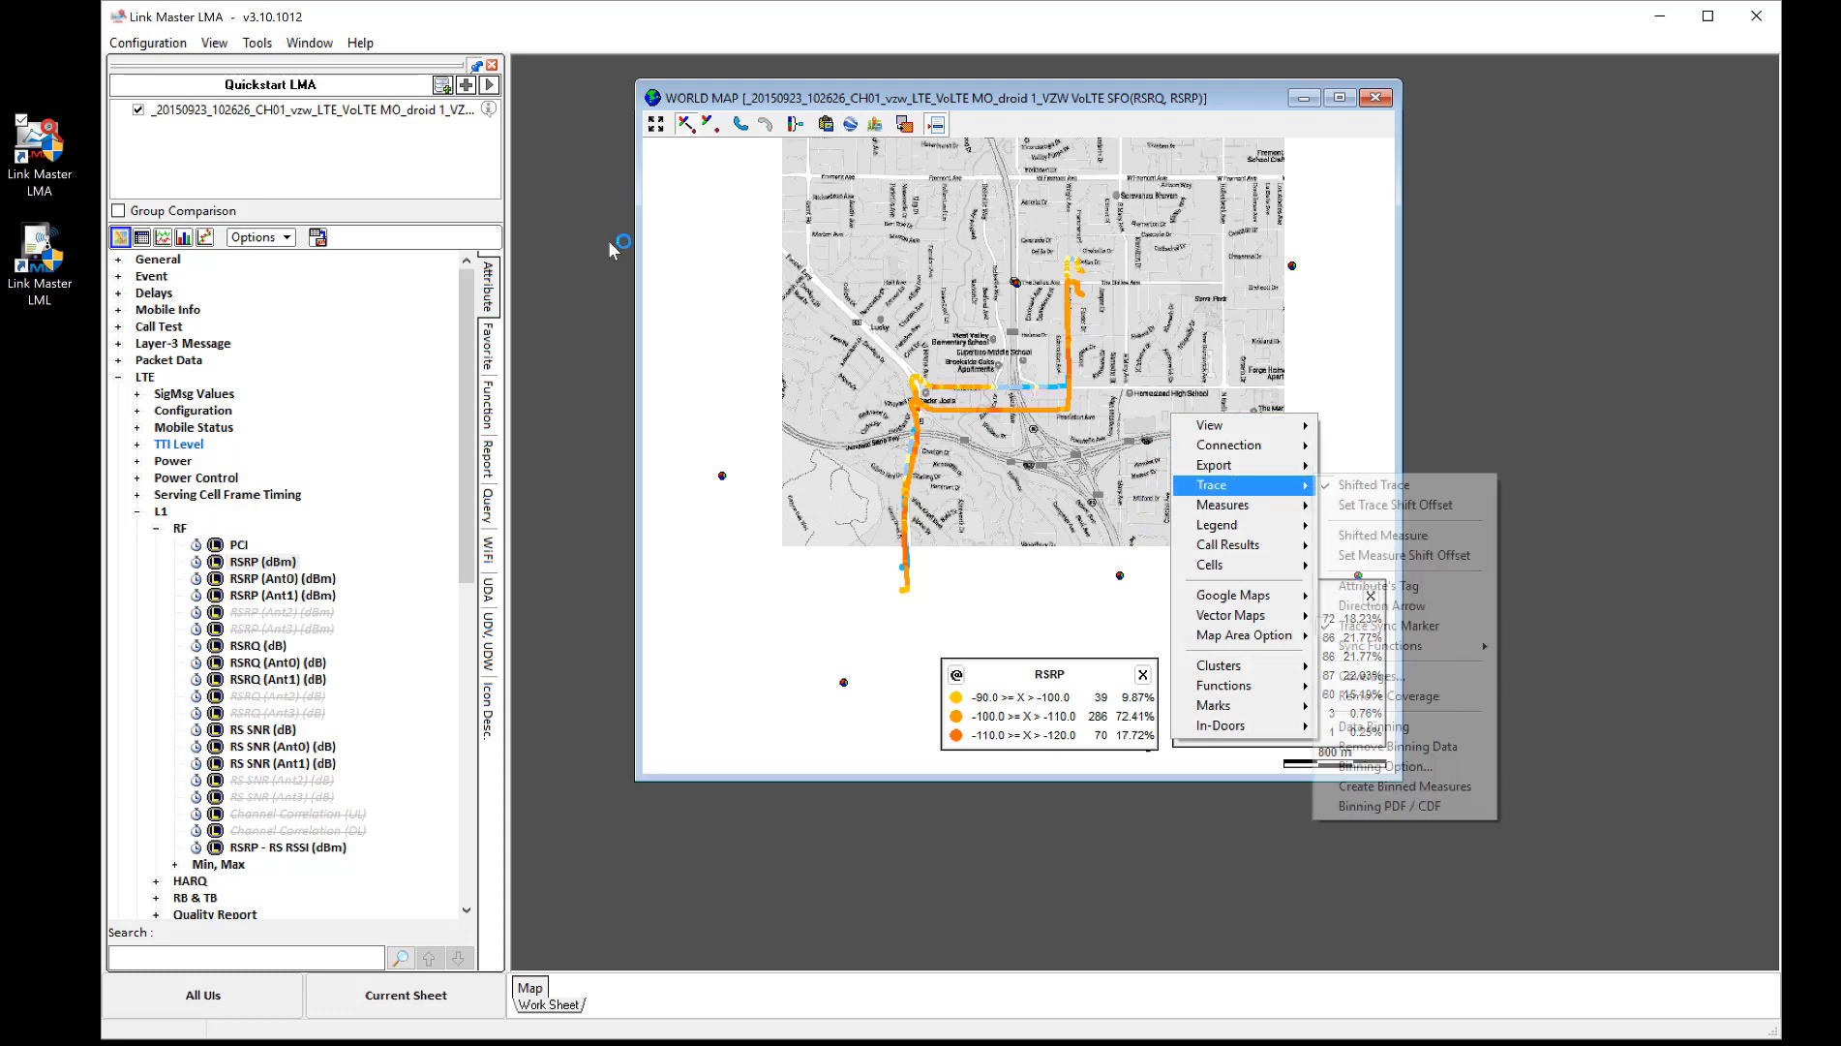
left_click(1395, 504)
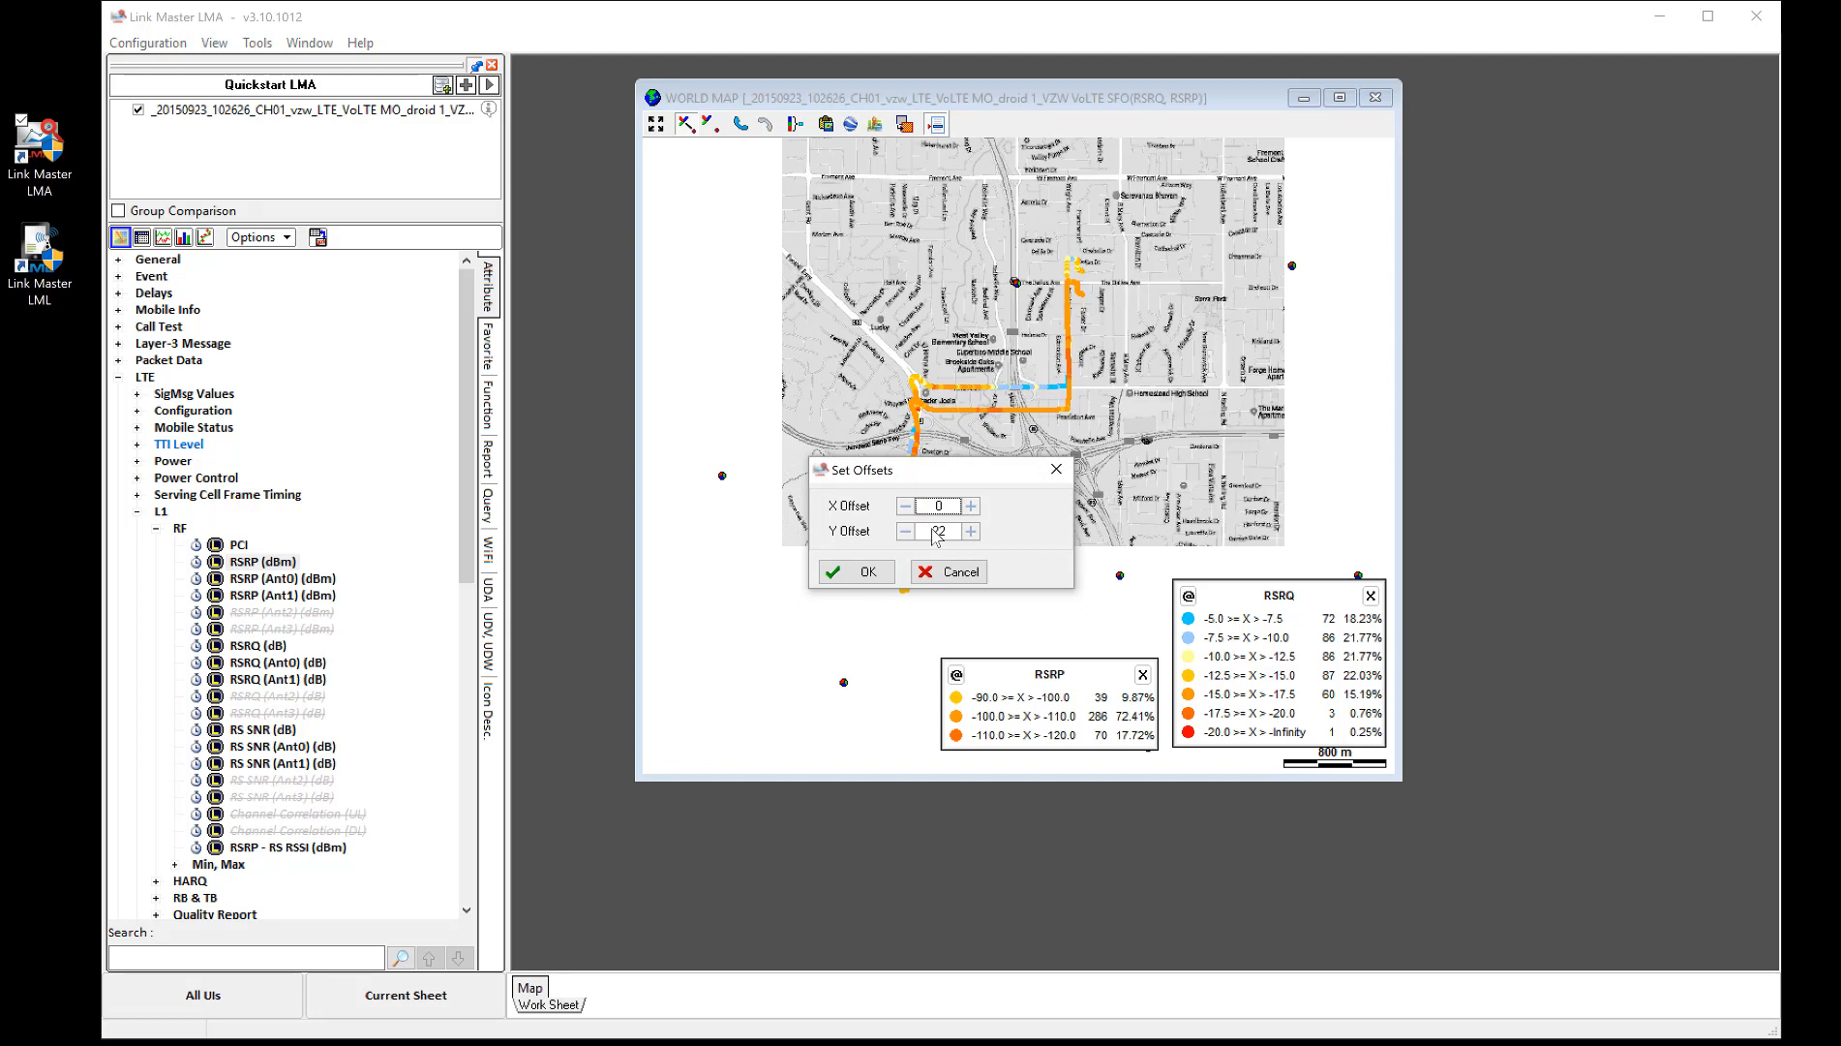
left_click(1057, 468)
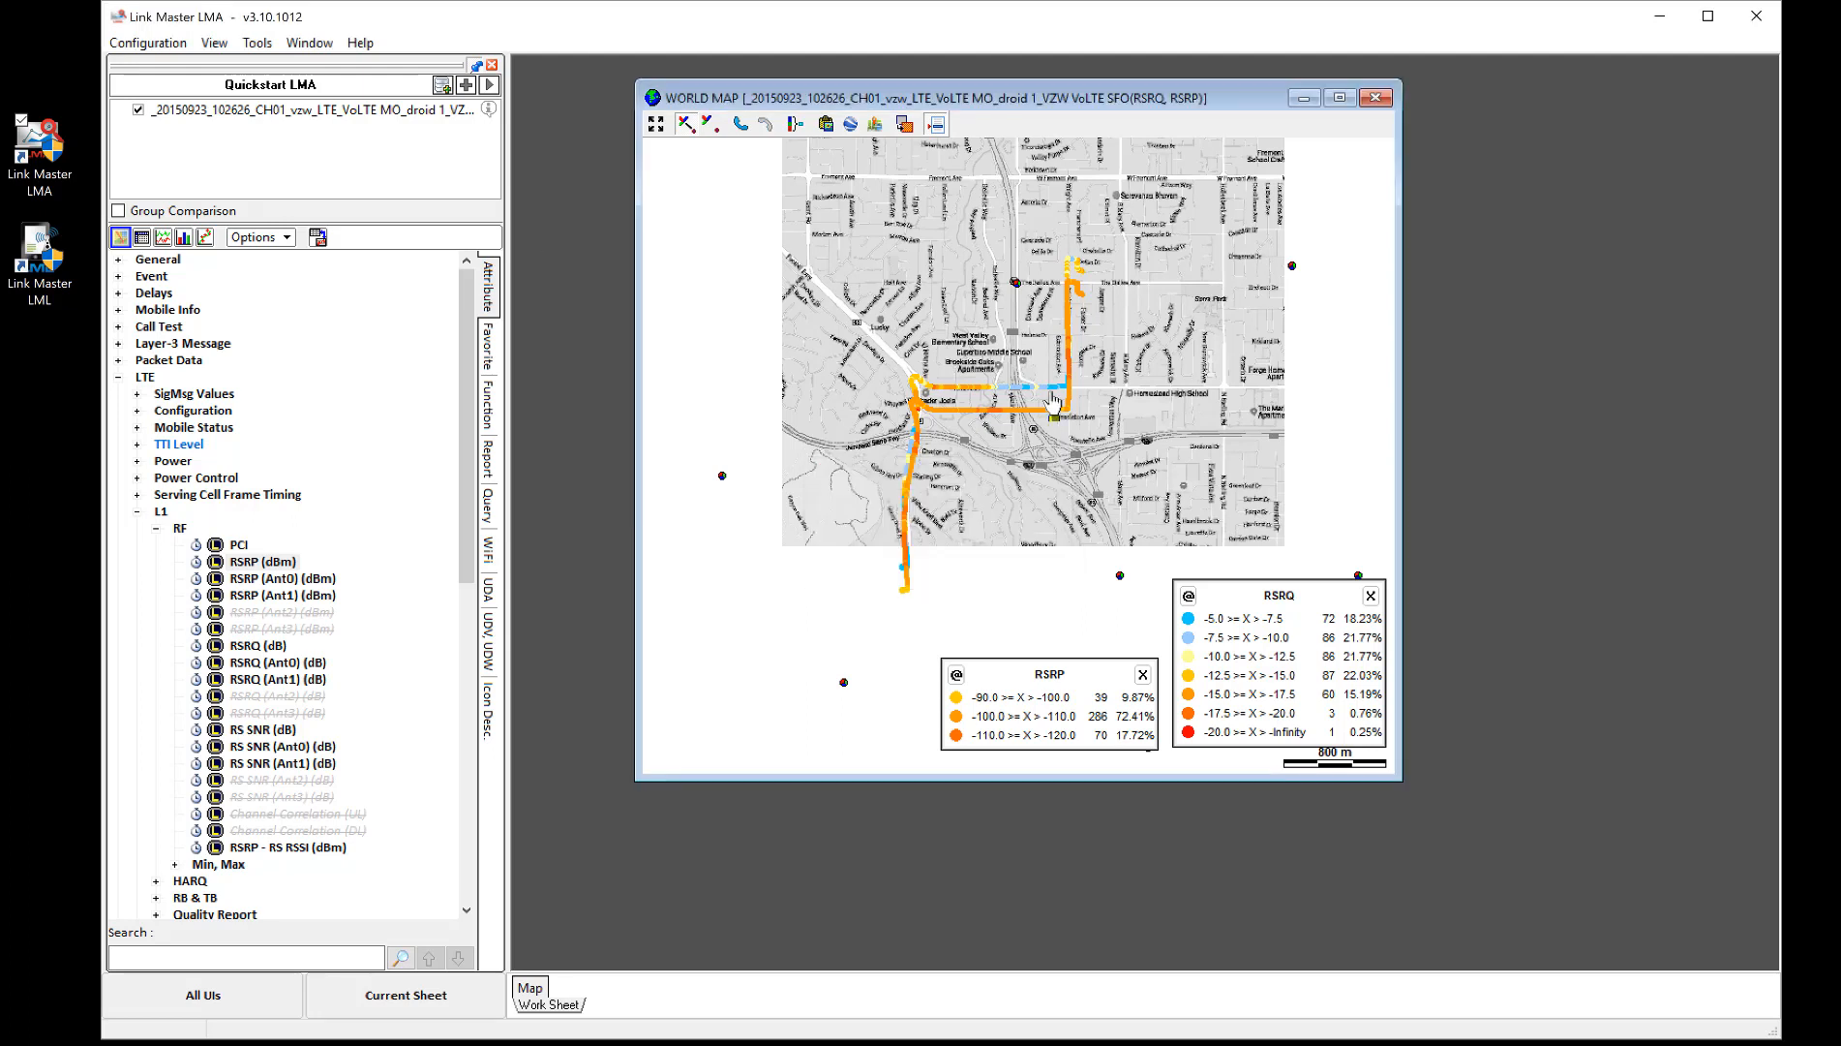
- Examine the key parameters of points on the shifted traces along Homestead Rd near Trader Joe's
mouse_move(1052, 392)
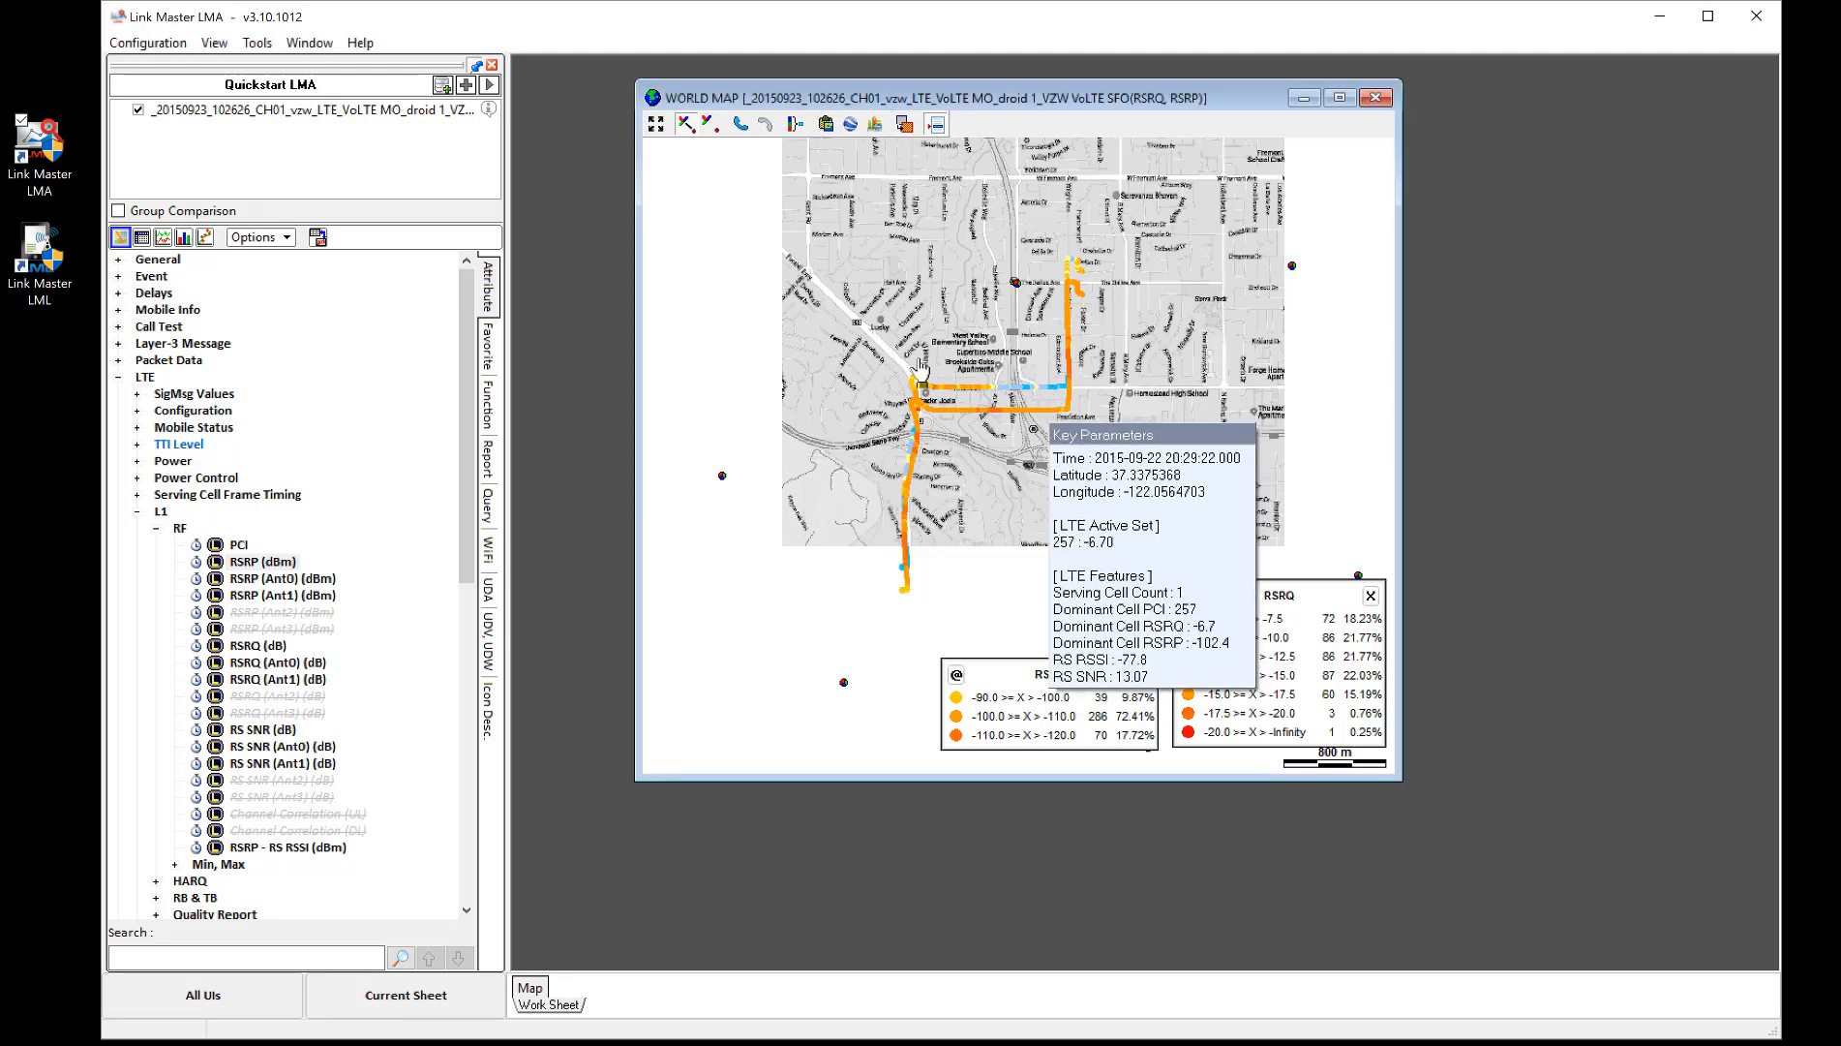
left_click_drag(892, 347, 999, 423)
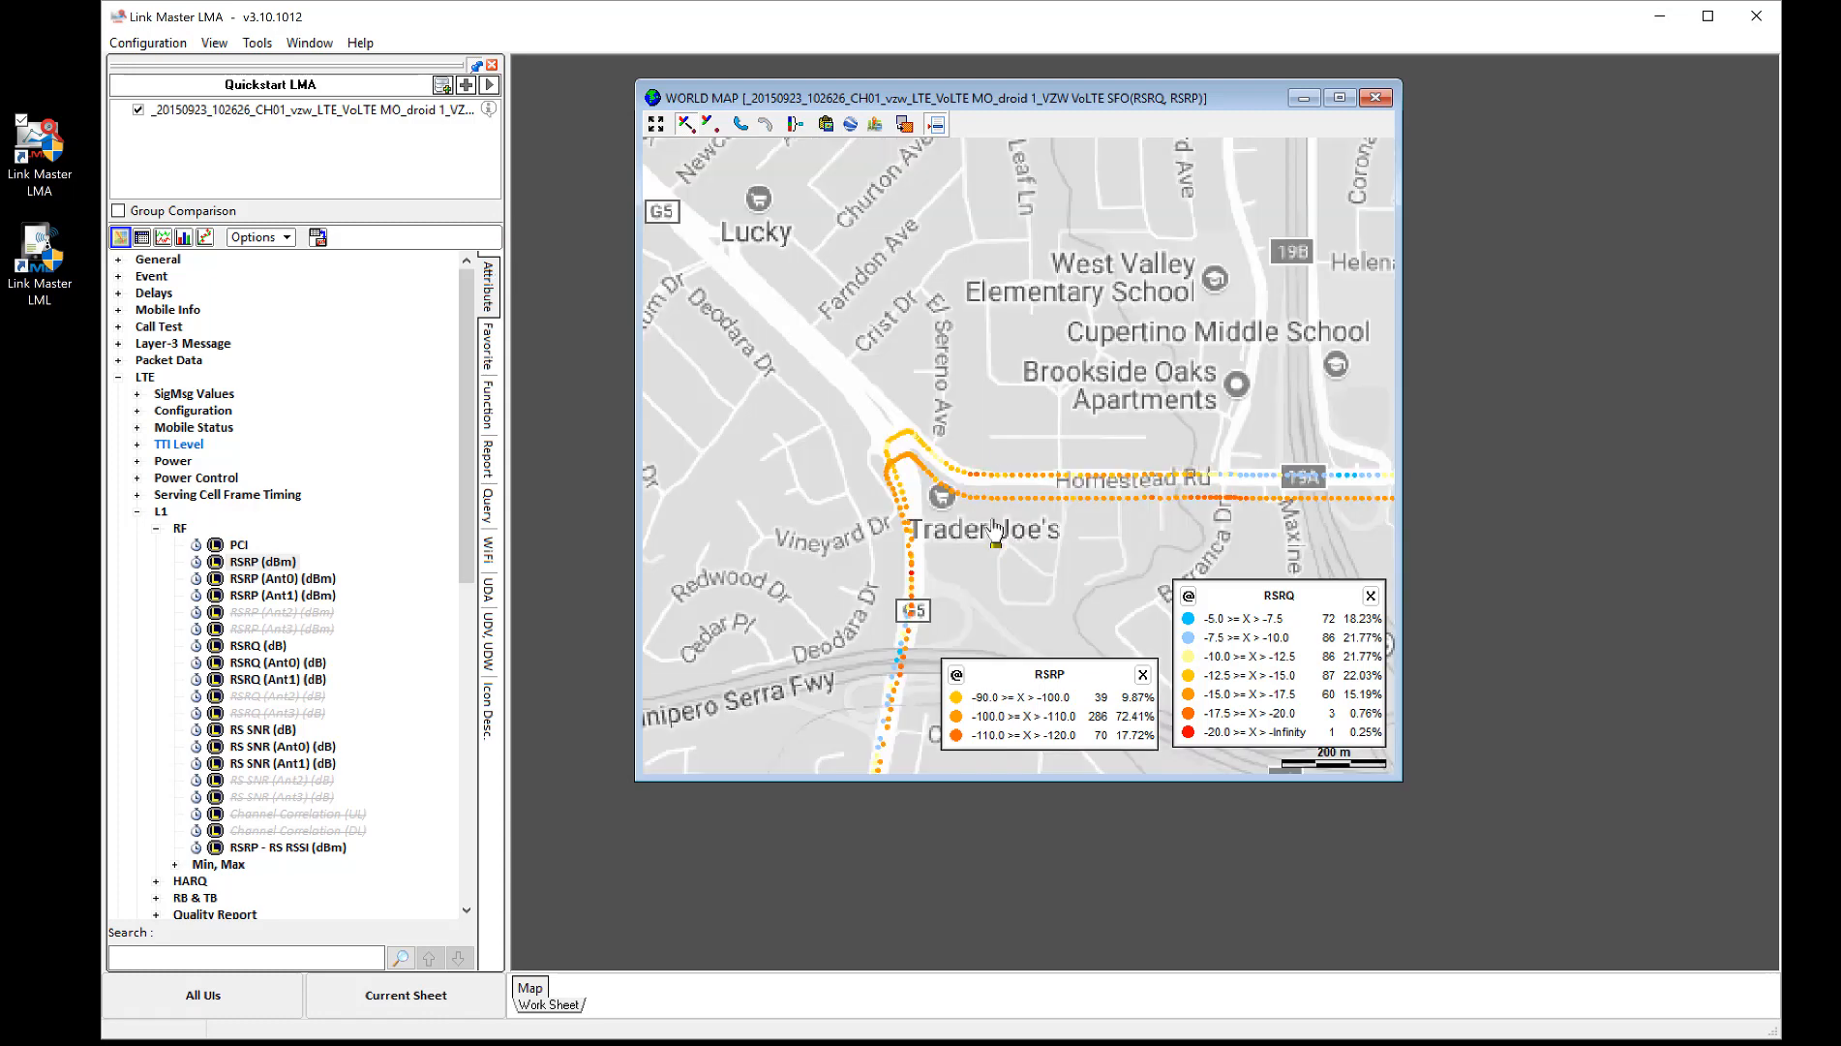
left_click_drag(994, 528, 906, 458)
mouse_move(976, 435)
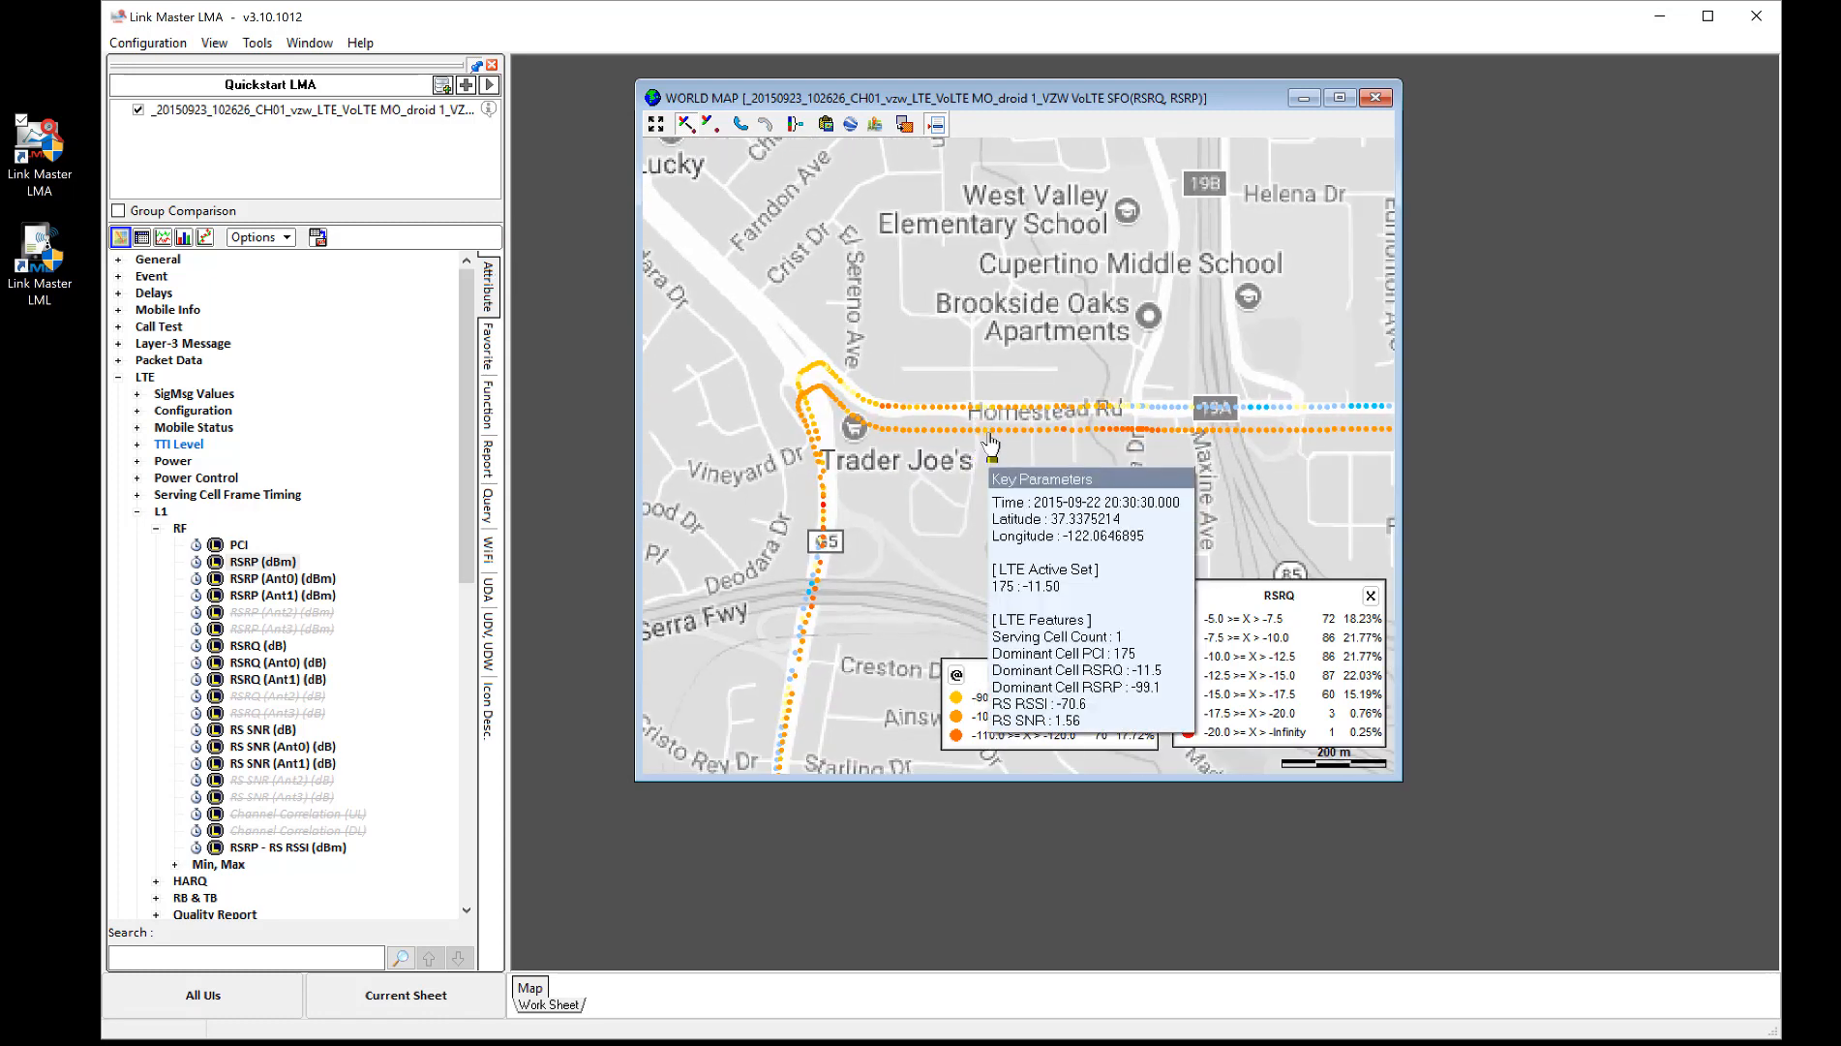
- Turn off Shifted Trace so the RSRQ and RSRP traces overlap again
right_click(958, 515)
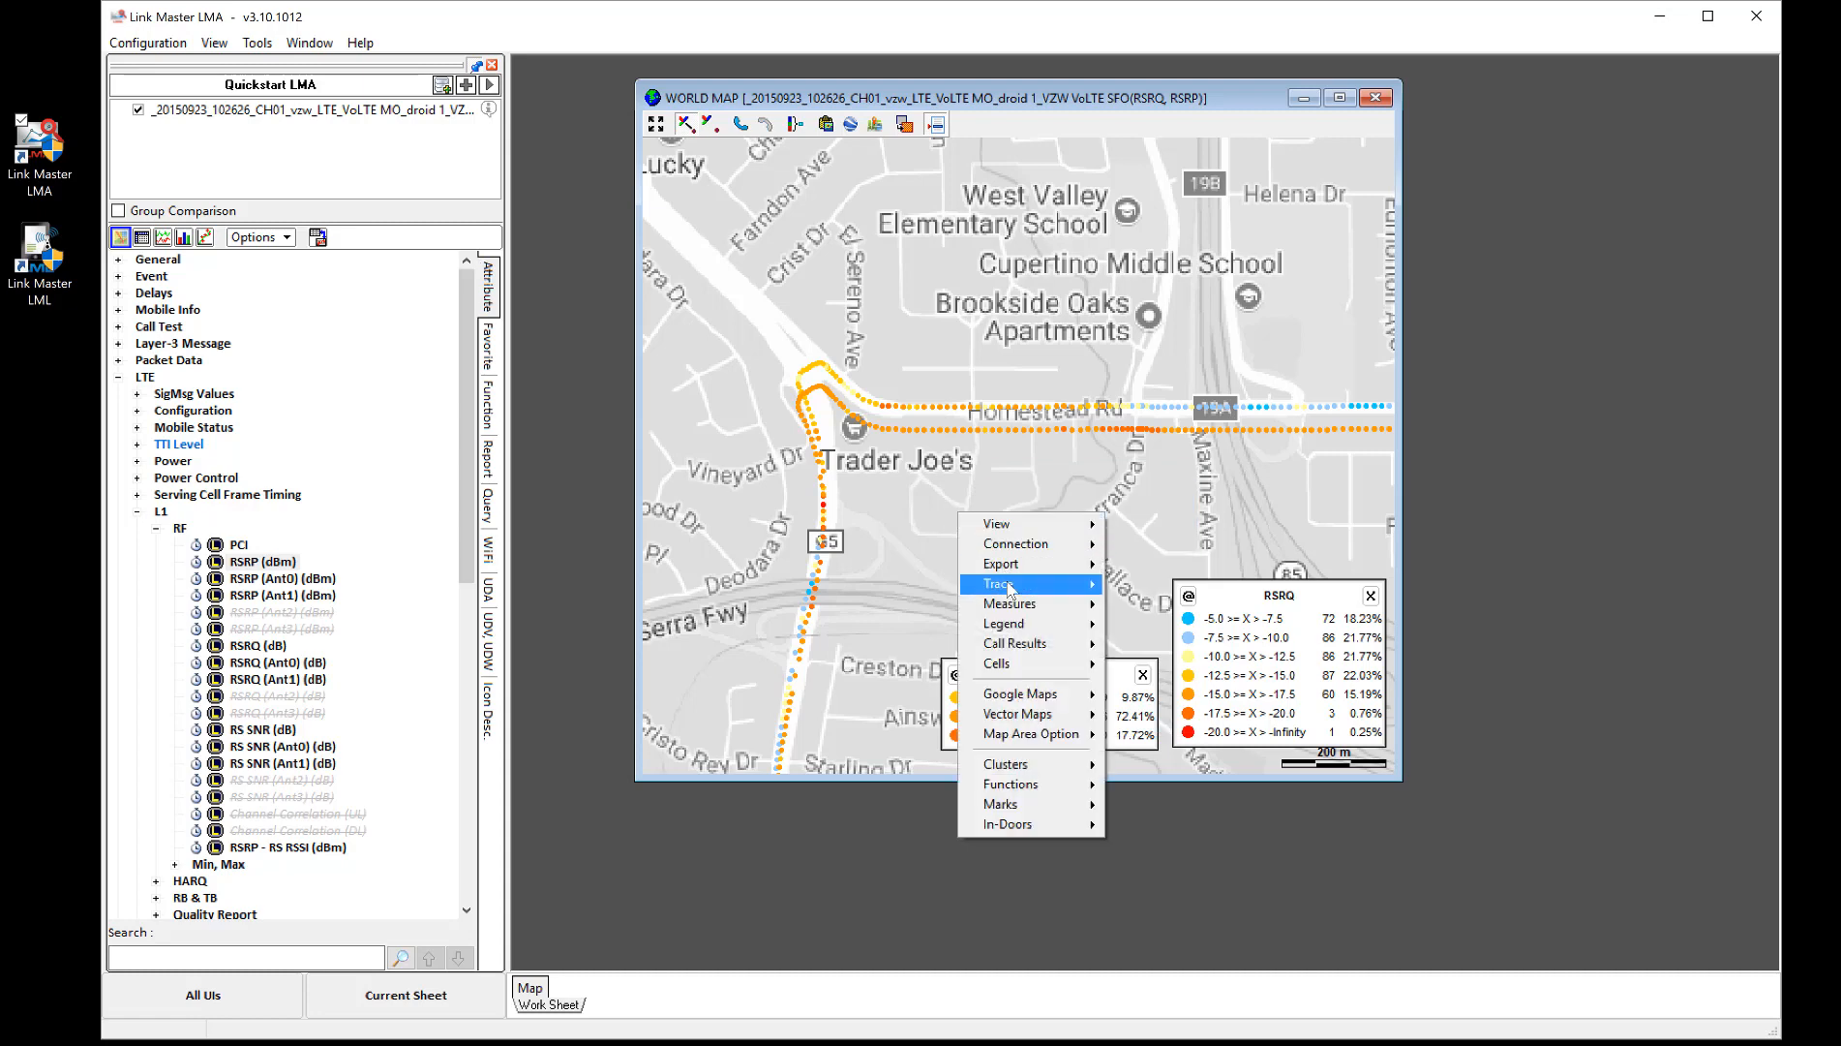
mouse_move(1010, 587)
left_click(1142, 588)
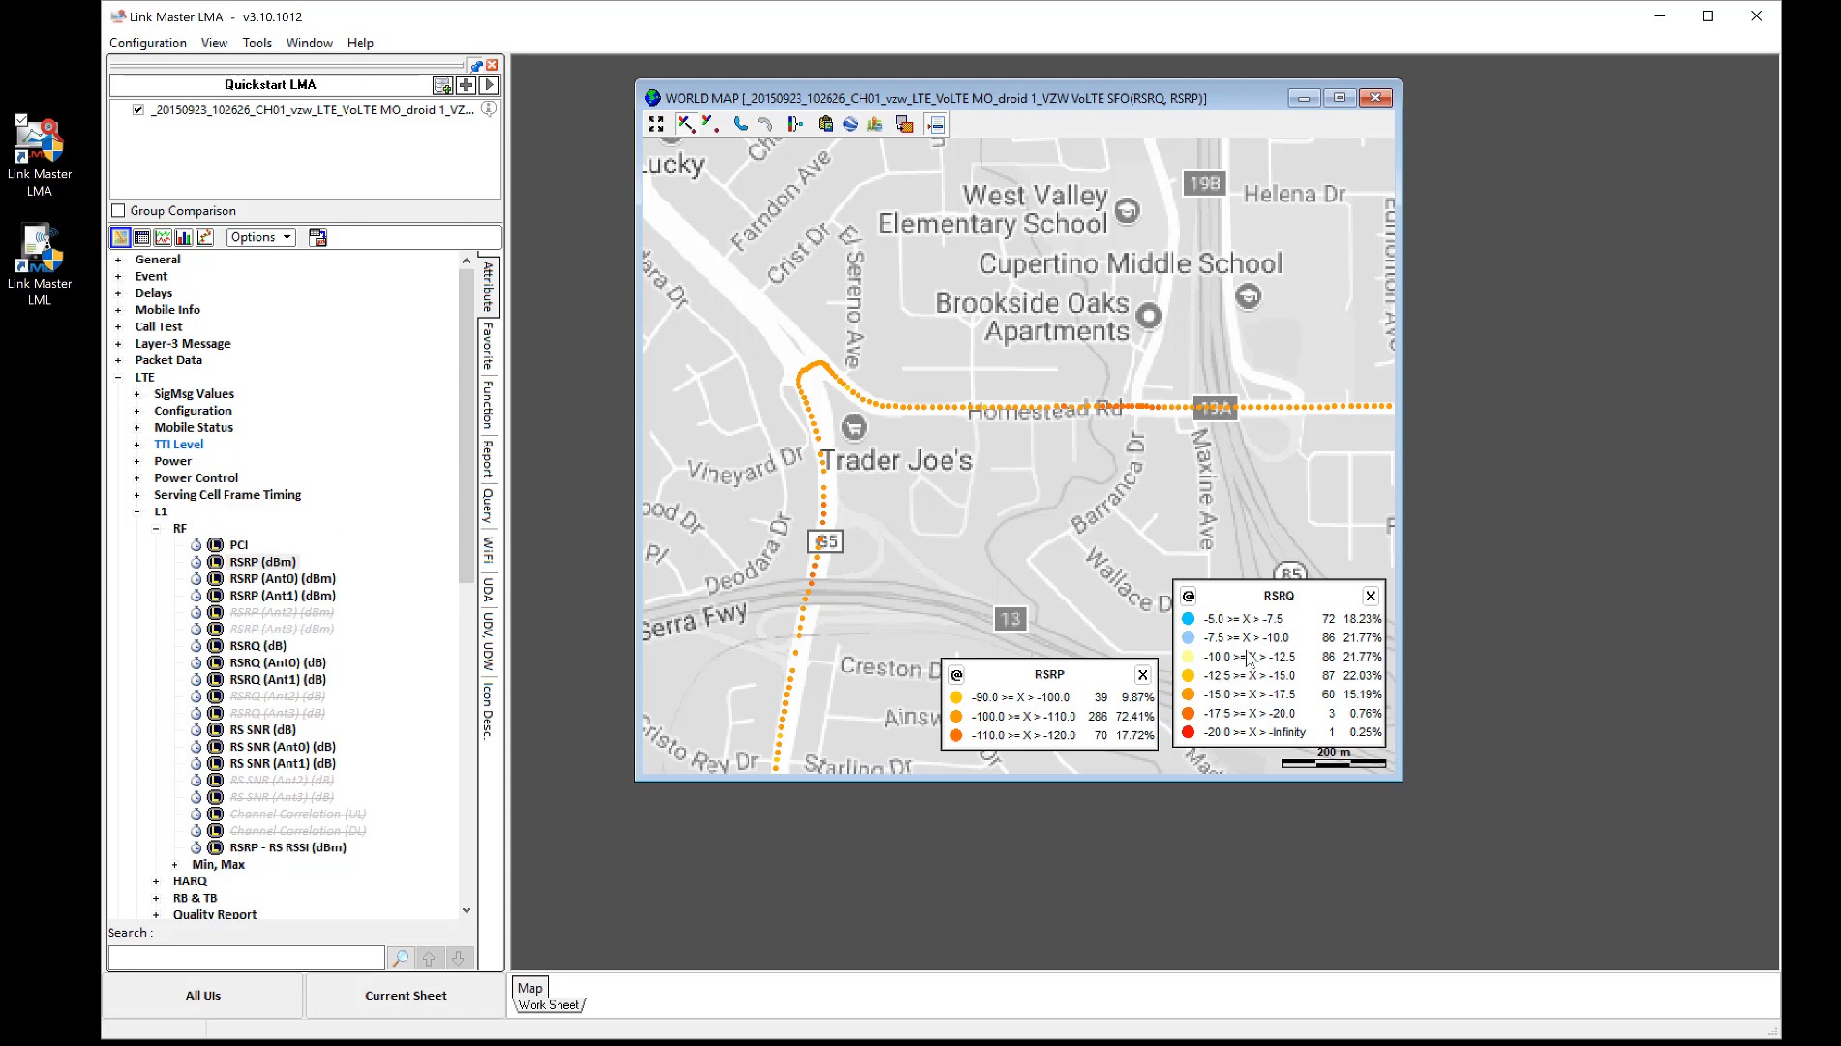
- Try yellow for the -50 range and -62 as the second threshold in the RSRP legend, discarding the changes
left_click(259, 565)
right_click(251, 562)
left_click(318, 867)
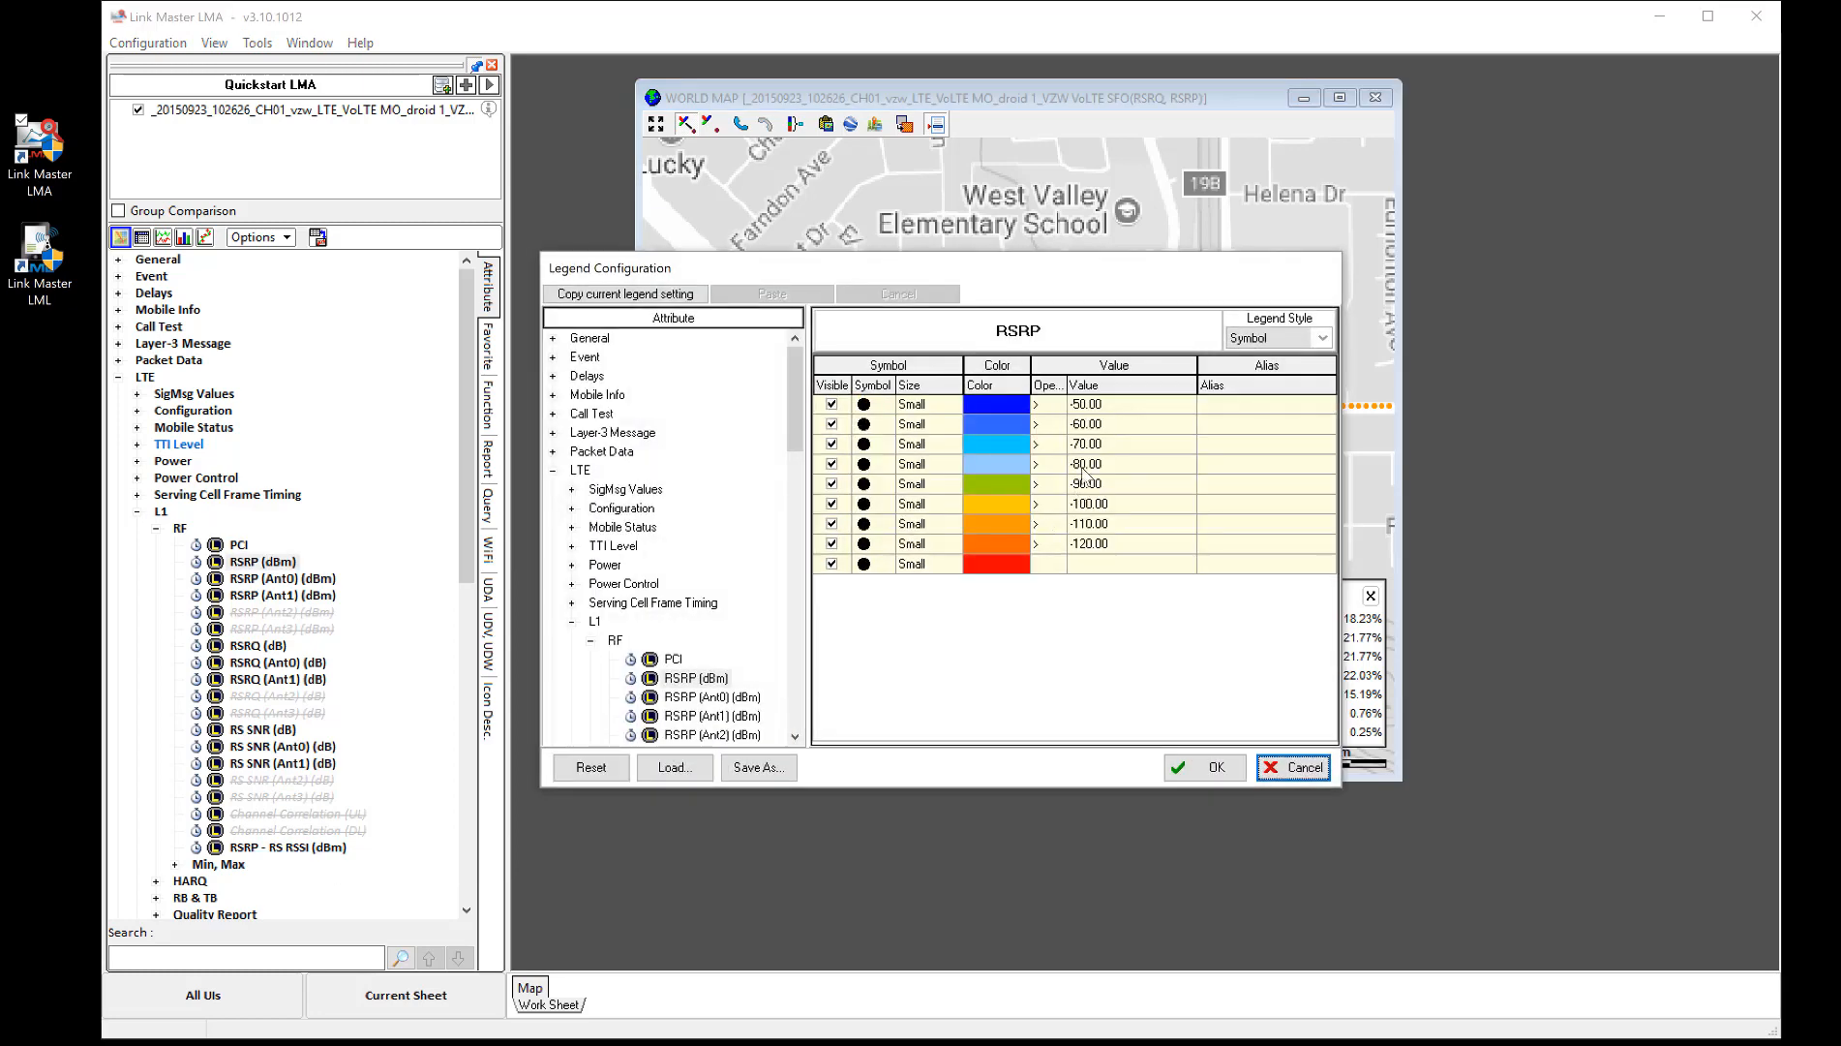
left_click(998, 403)
left_click(1020, 404)
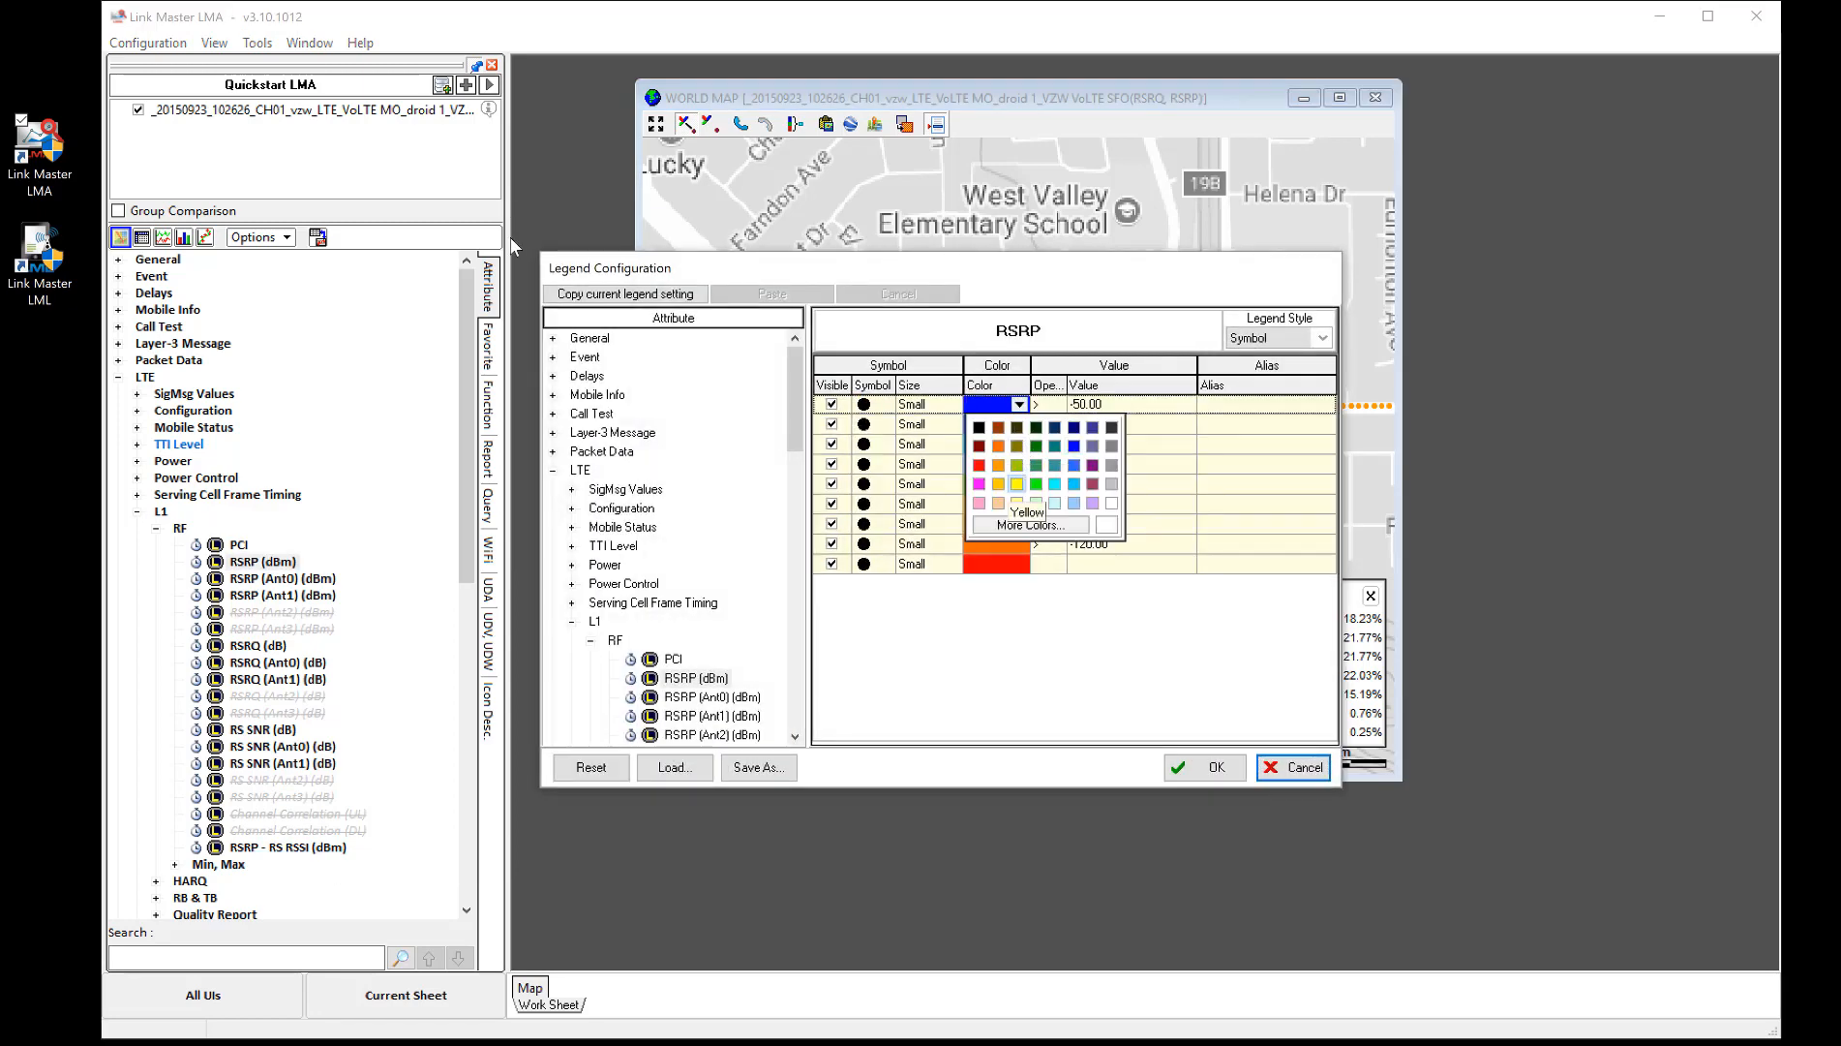
left_click(1023, 474)
left_click(1096, 424)
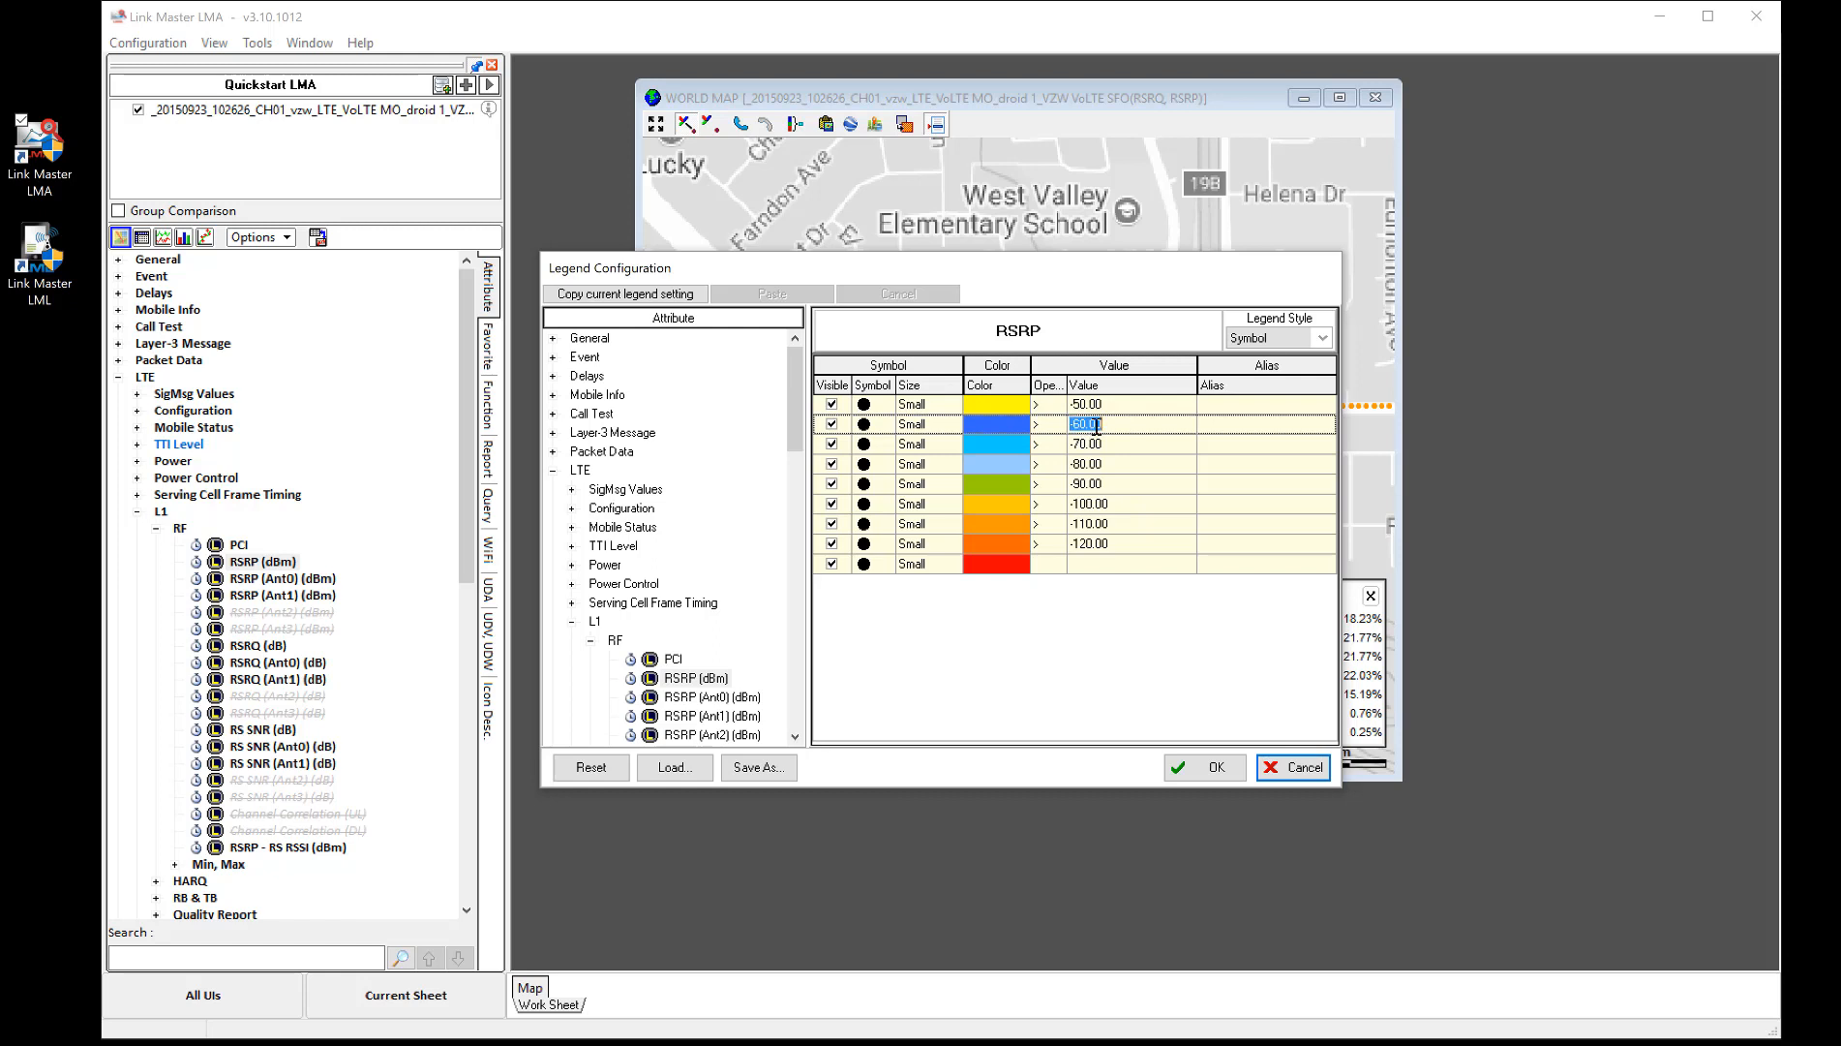
type("-")
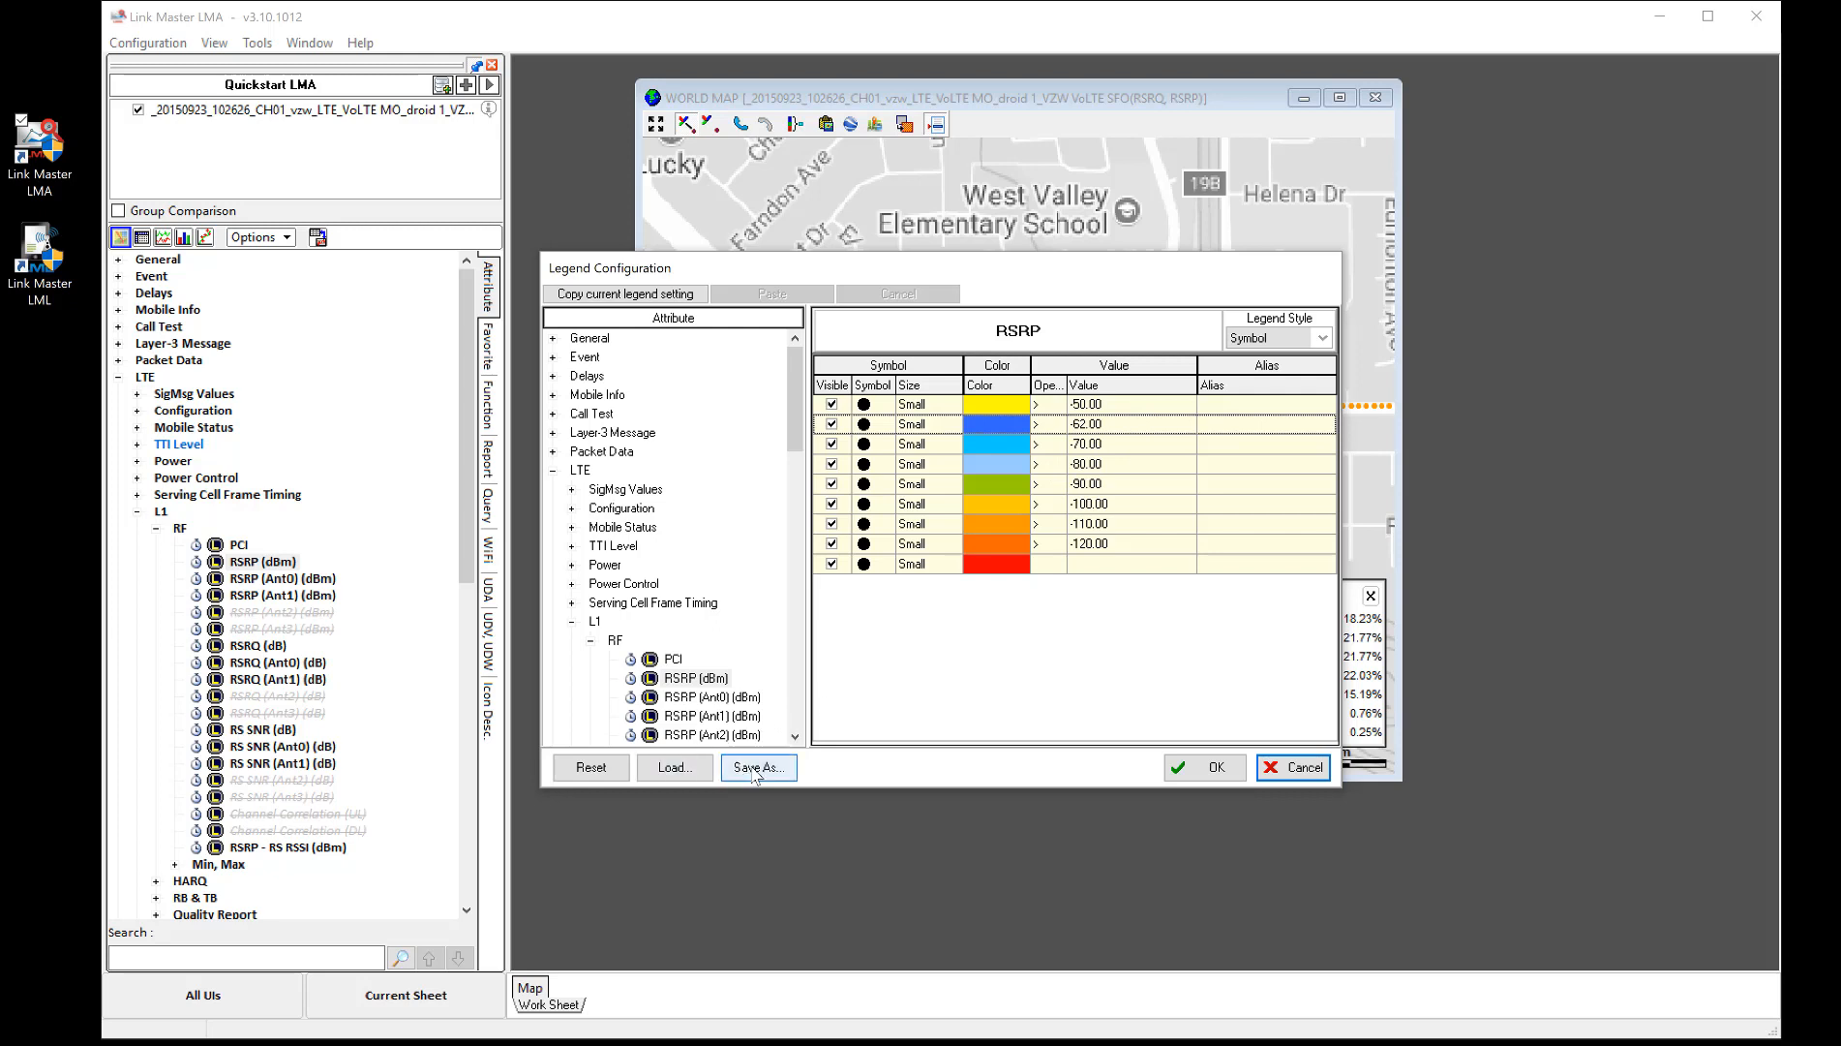
left_click(1291, 768)
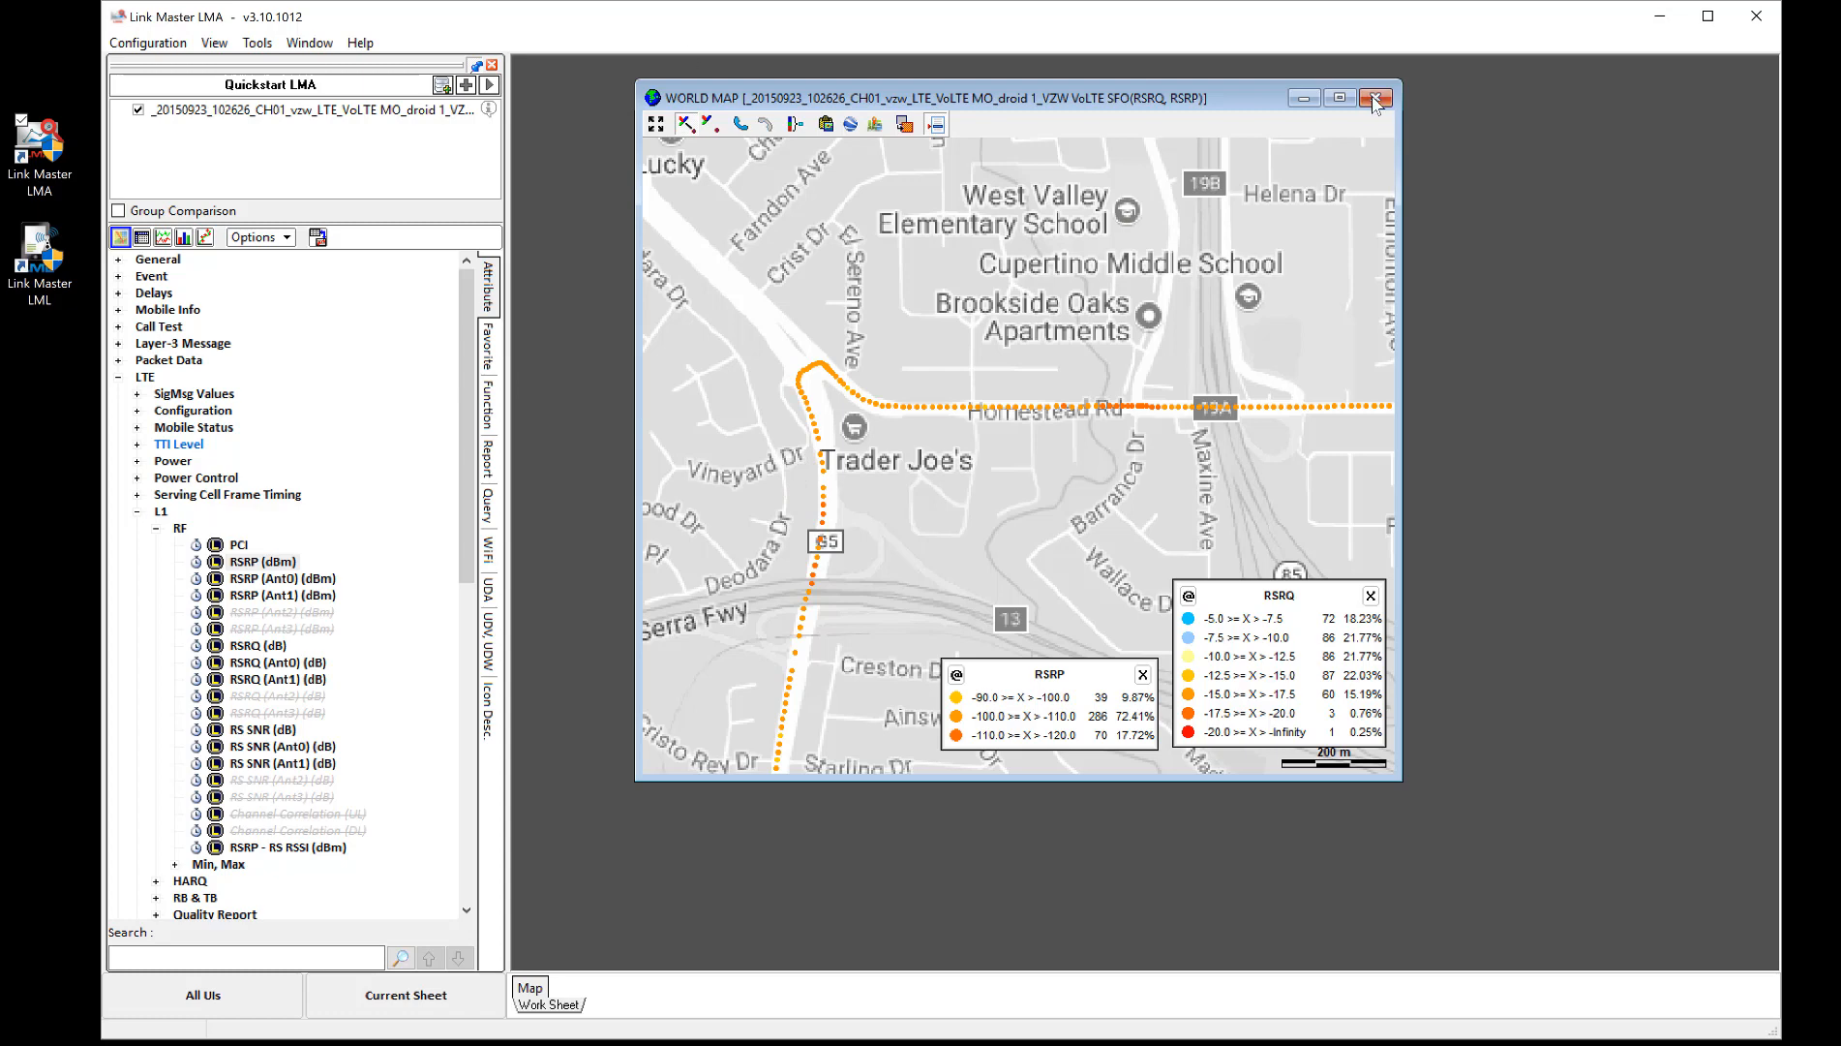
- Close the world map and plot LTE PCI, RSRP and RS SNR as stacked charts in one time graph
left_click(1375, 99)
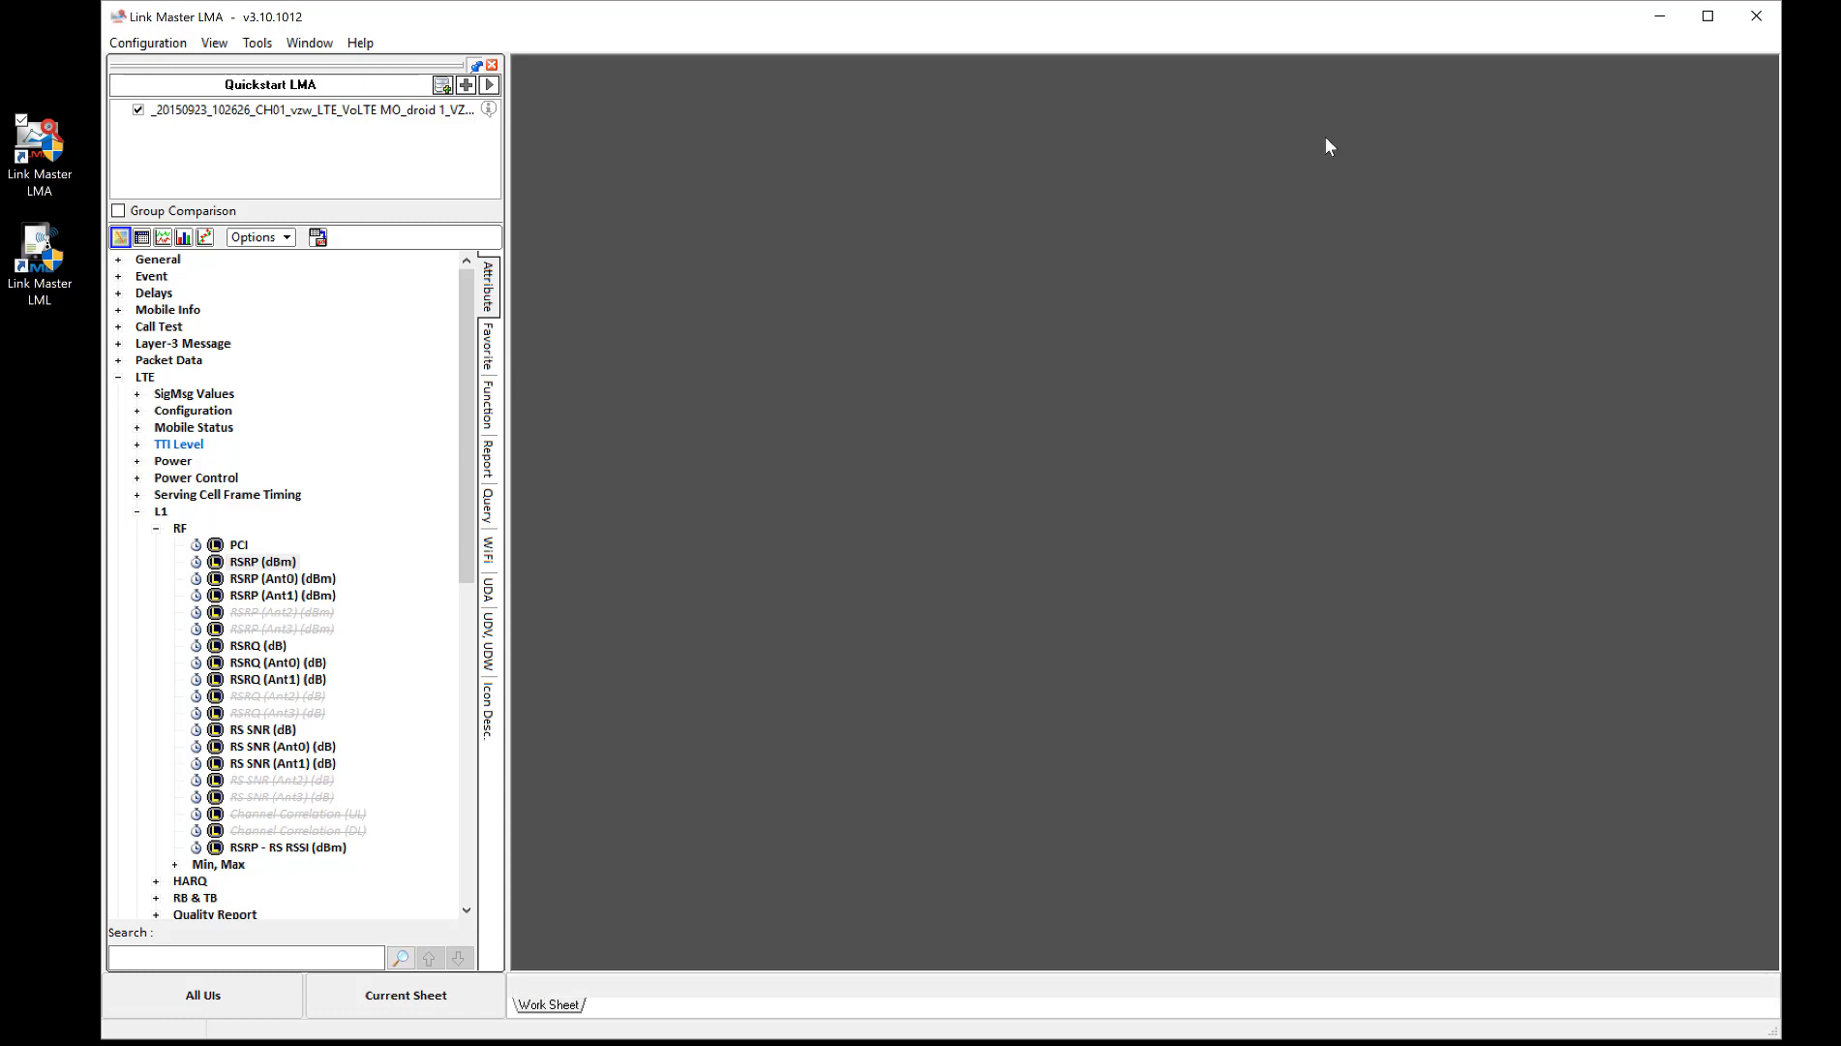
left_click(240, 546)
right_click(242, 547)
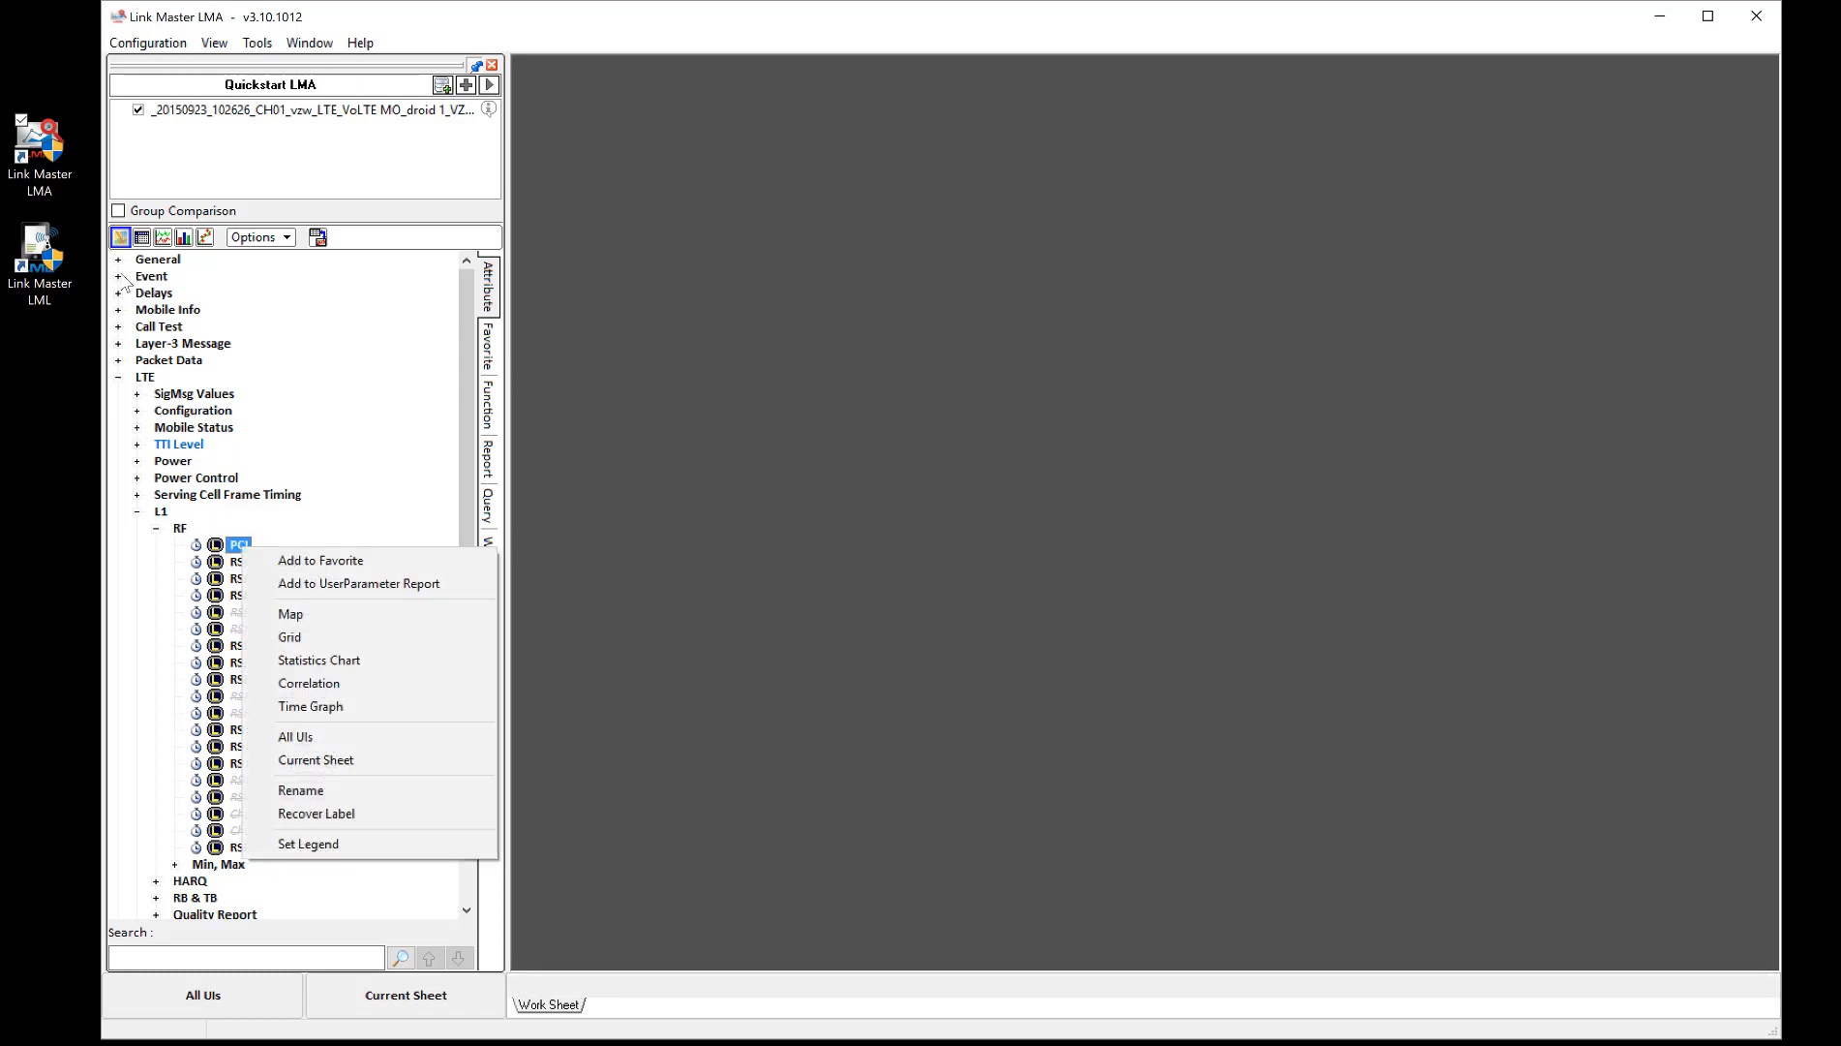
left_click(315, 706)
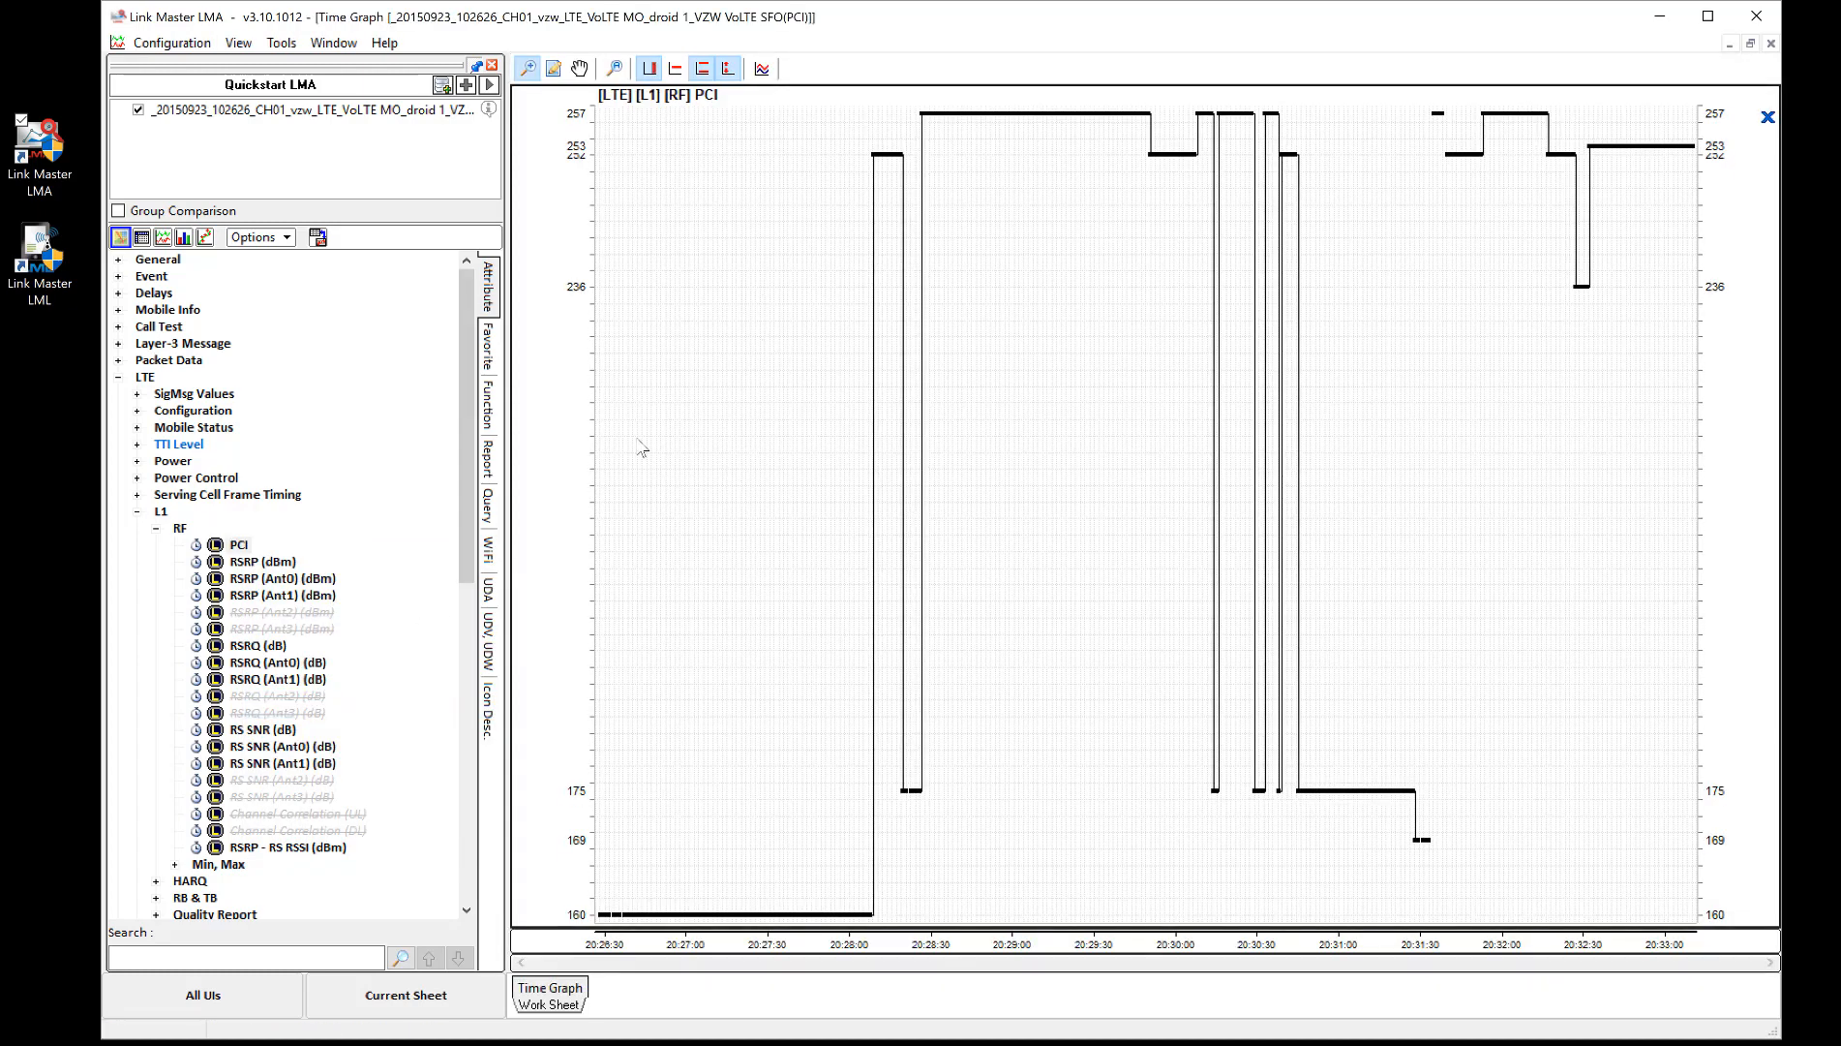
left_click_drag(258, 565, 760, 514)
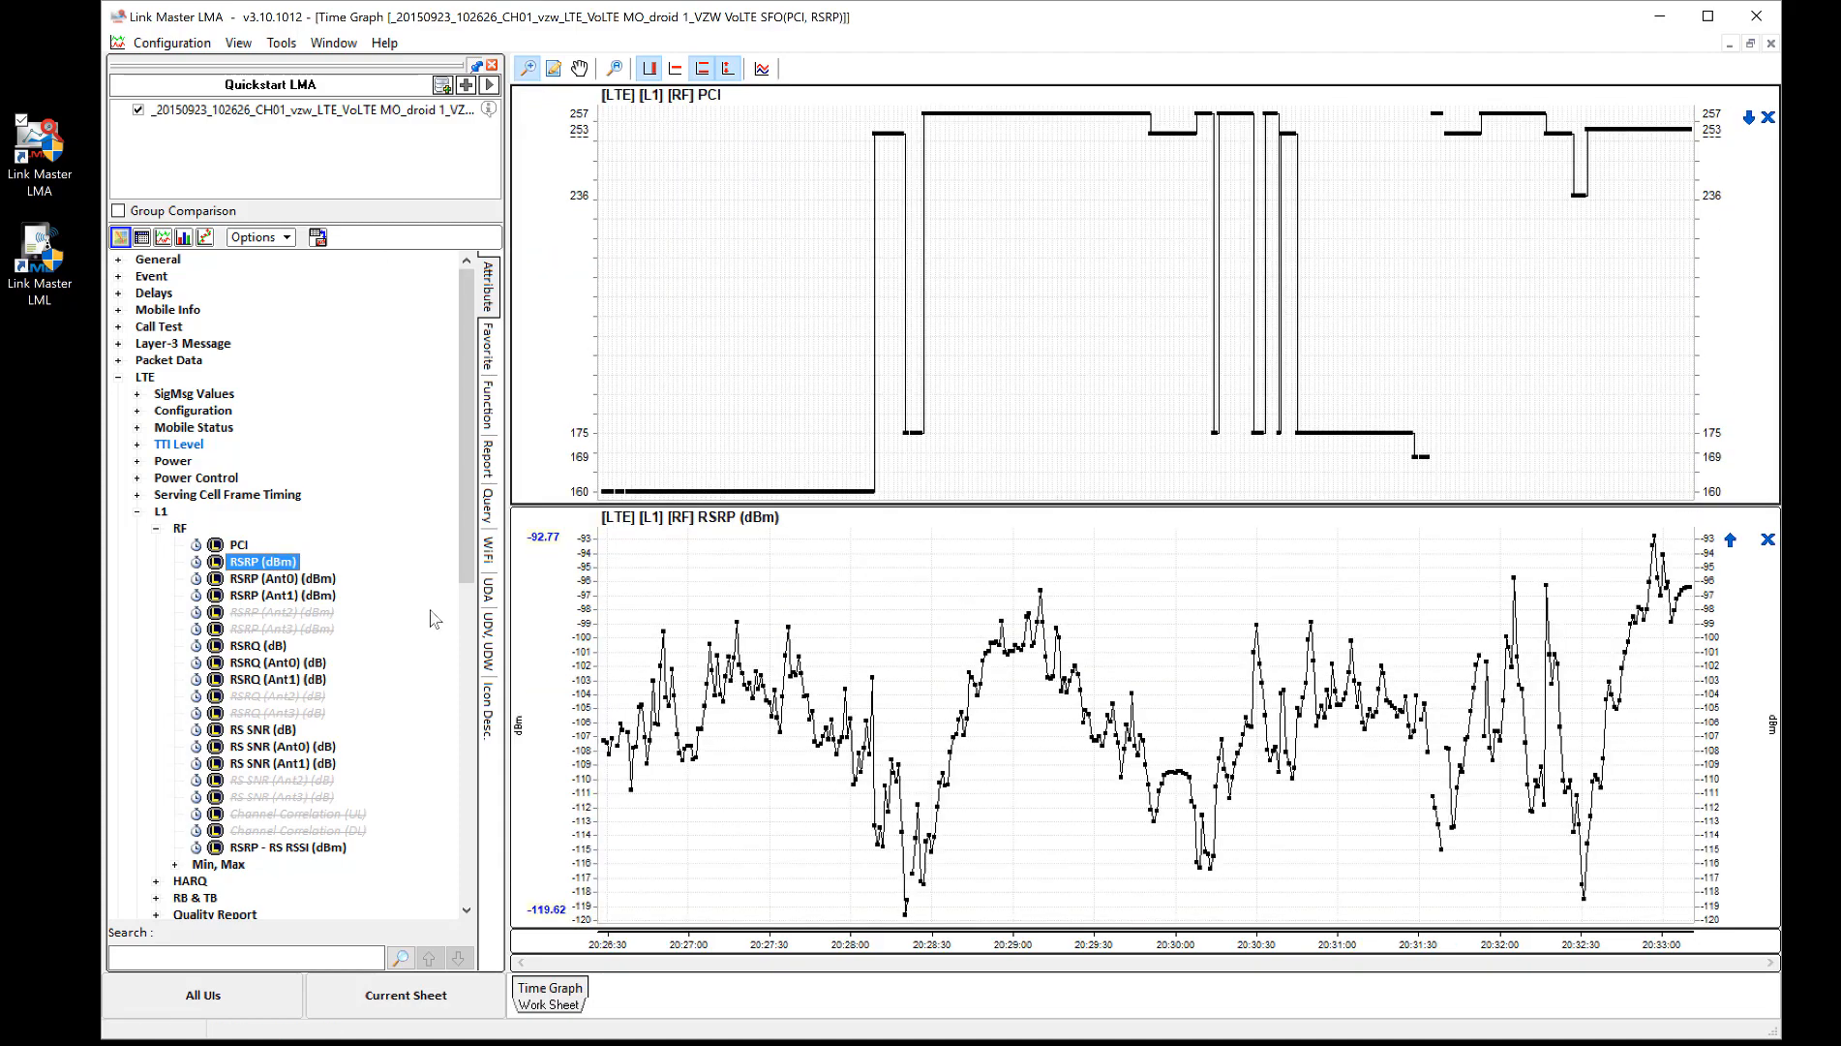
left_click_drag(261, 728, 900, 618)
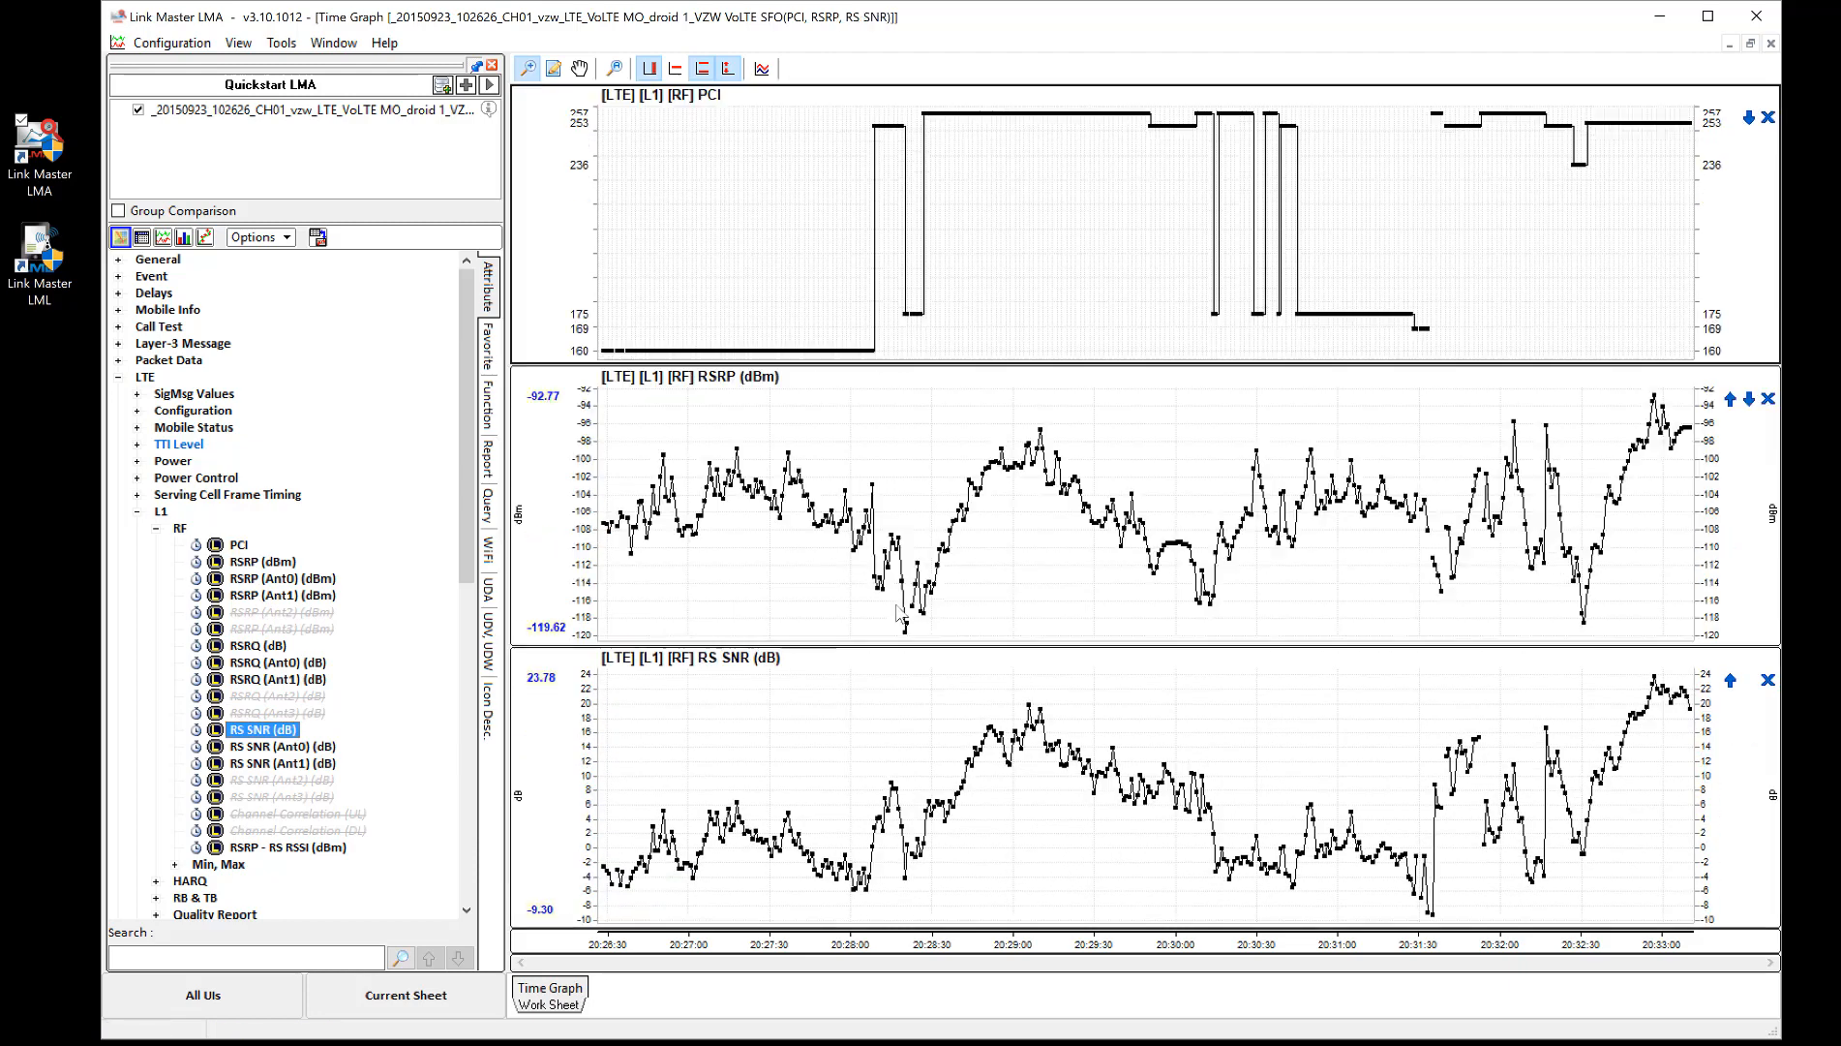
- Send the time graph's PCI, RSRP and RS SNR data to a grid and select record 14
left_click(1367, 177)
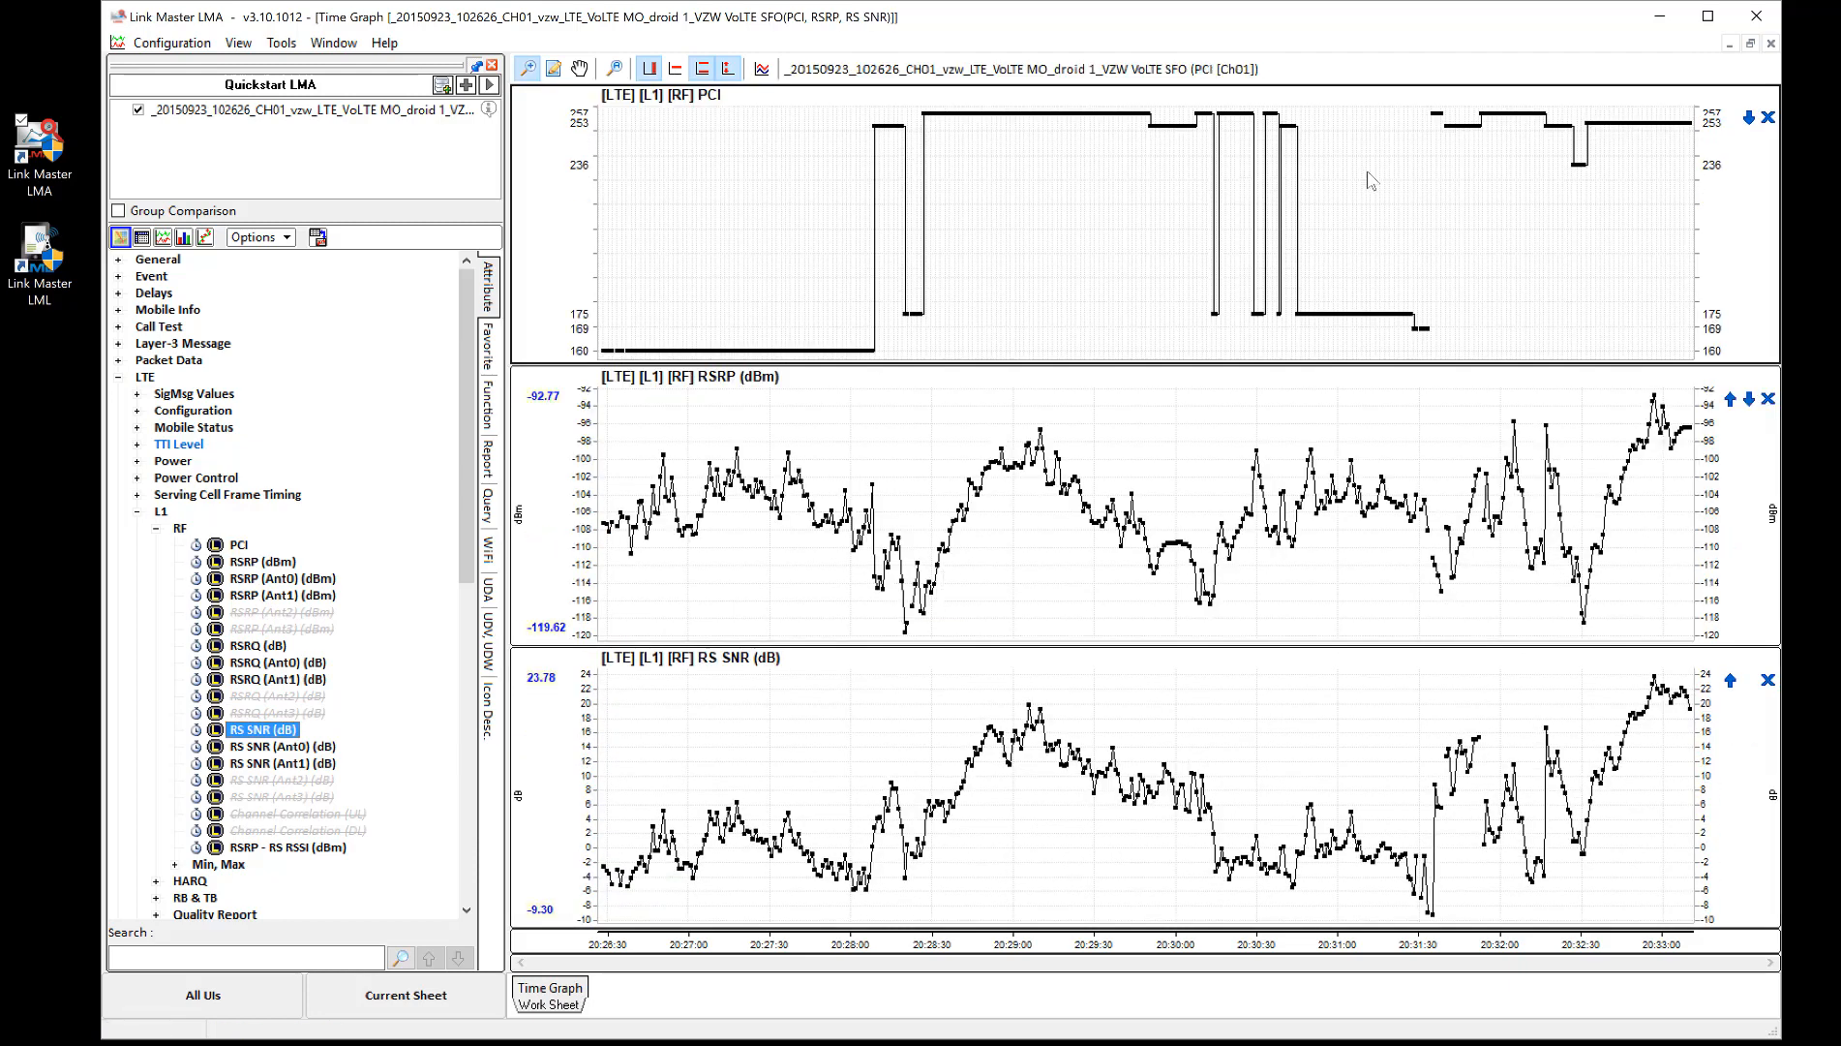
left_click(1243, 499)
mouse_move(1048, 467)
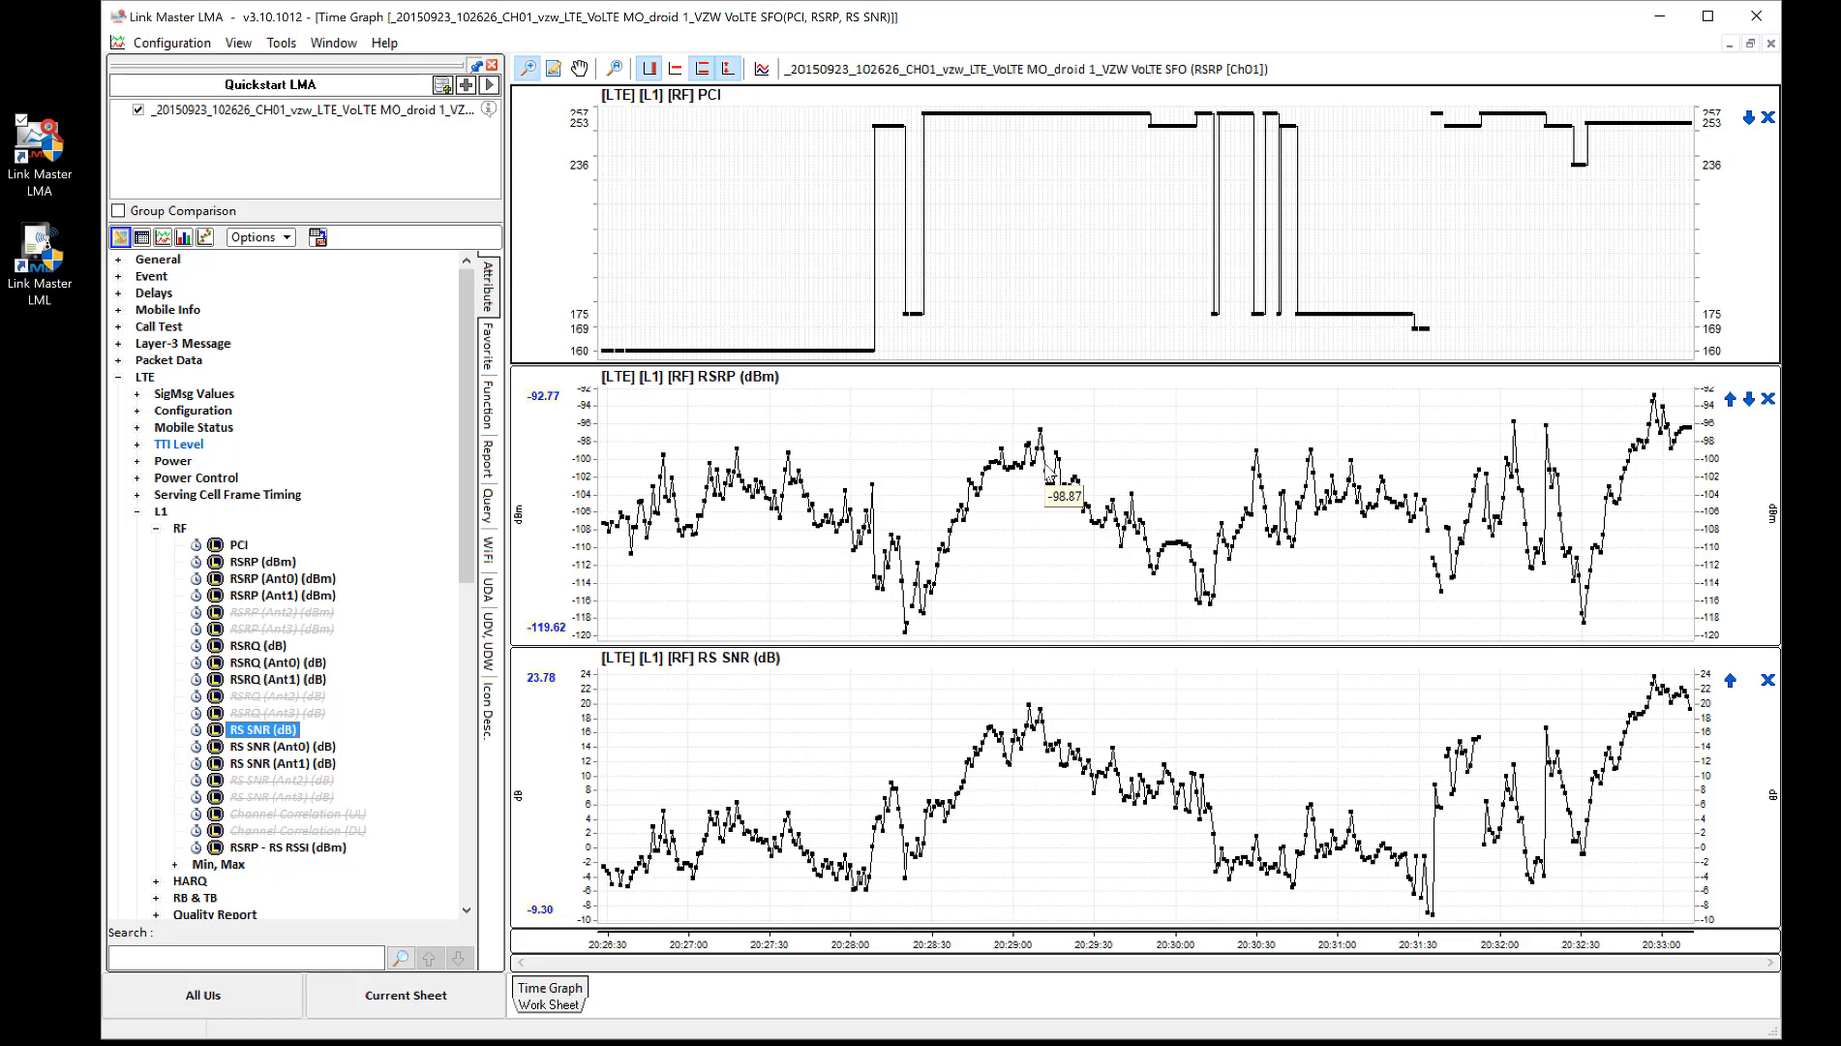
right_click(911, 426)
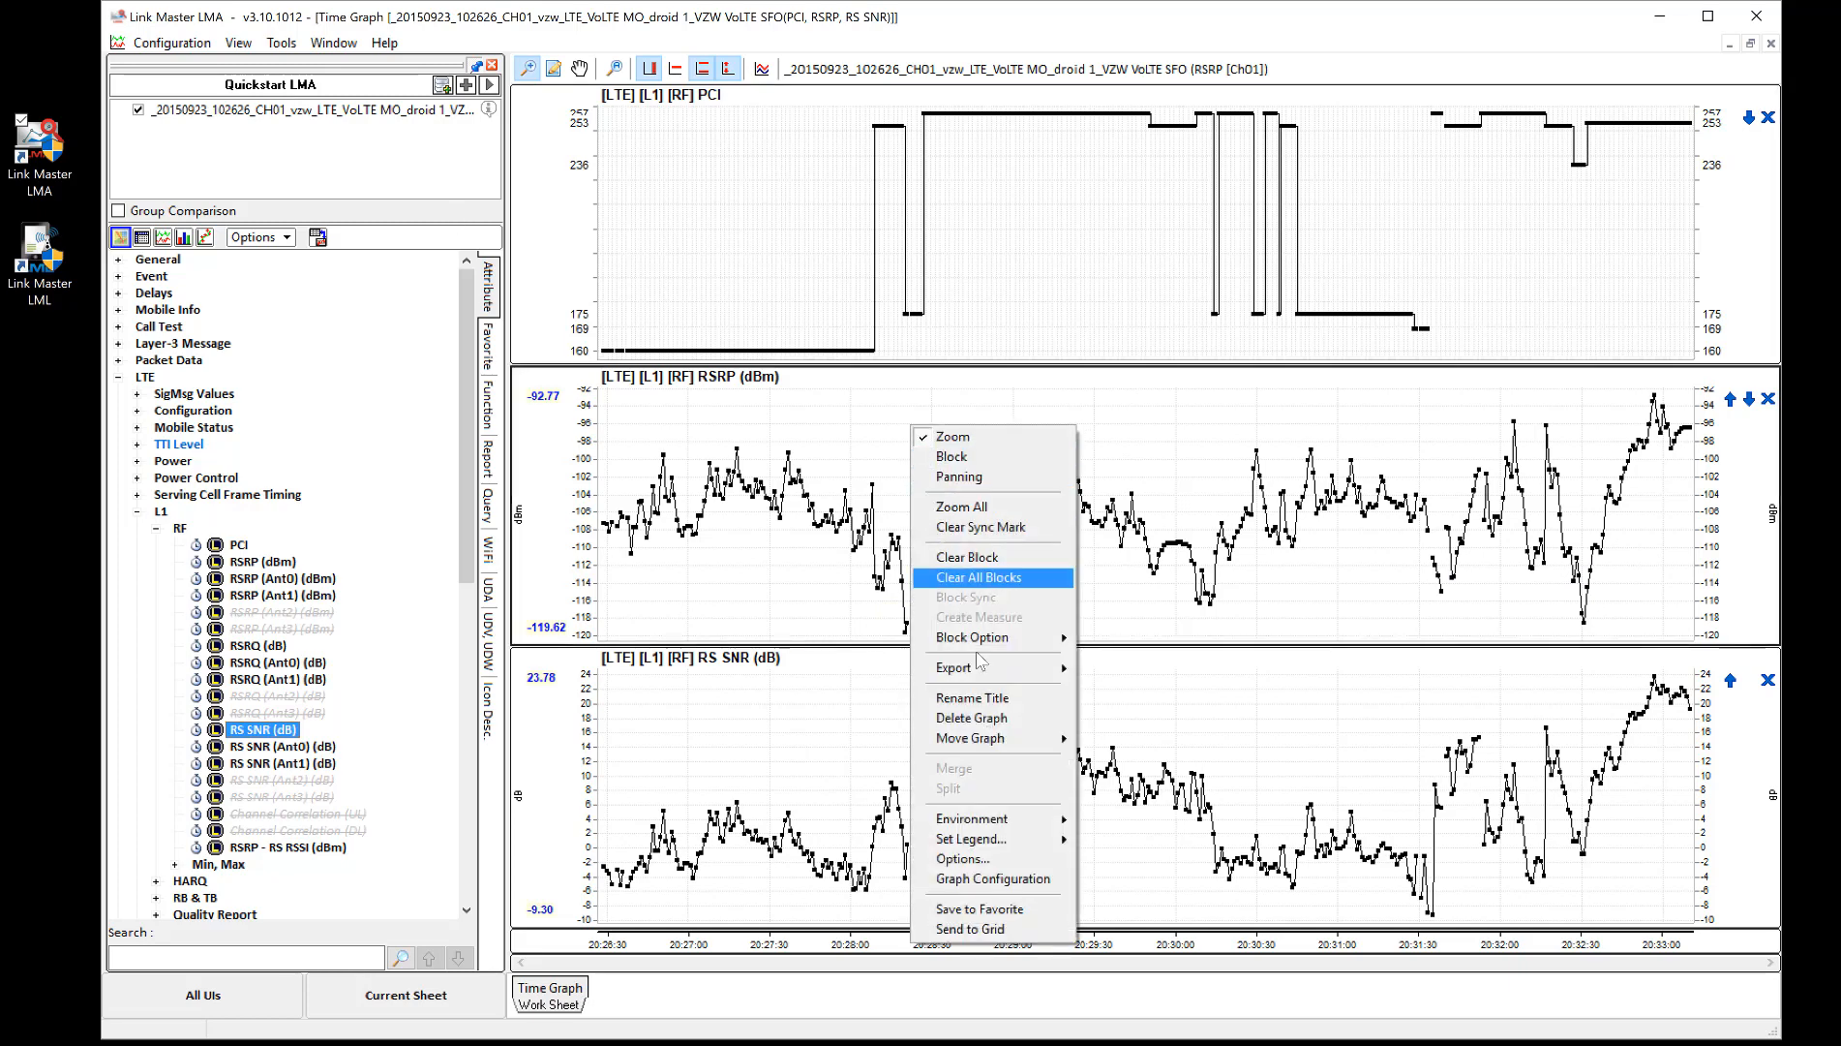
left_click(971, 928)
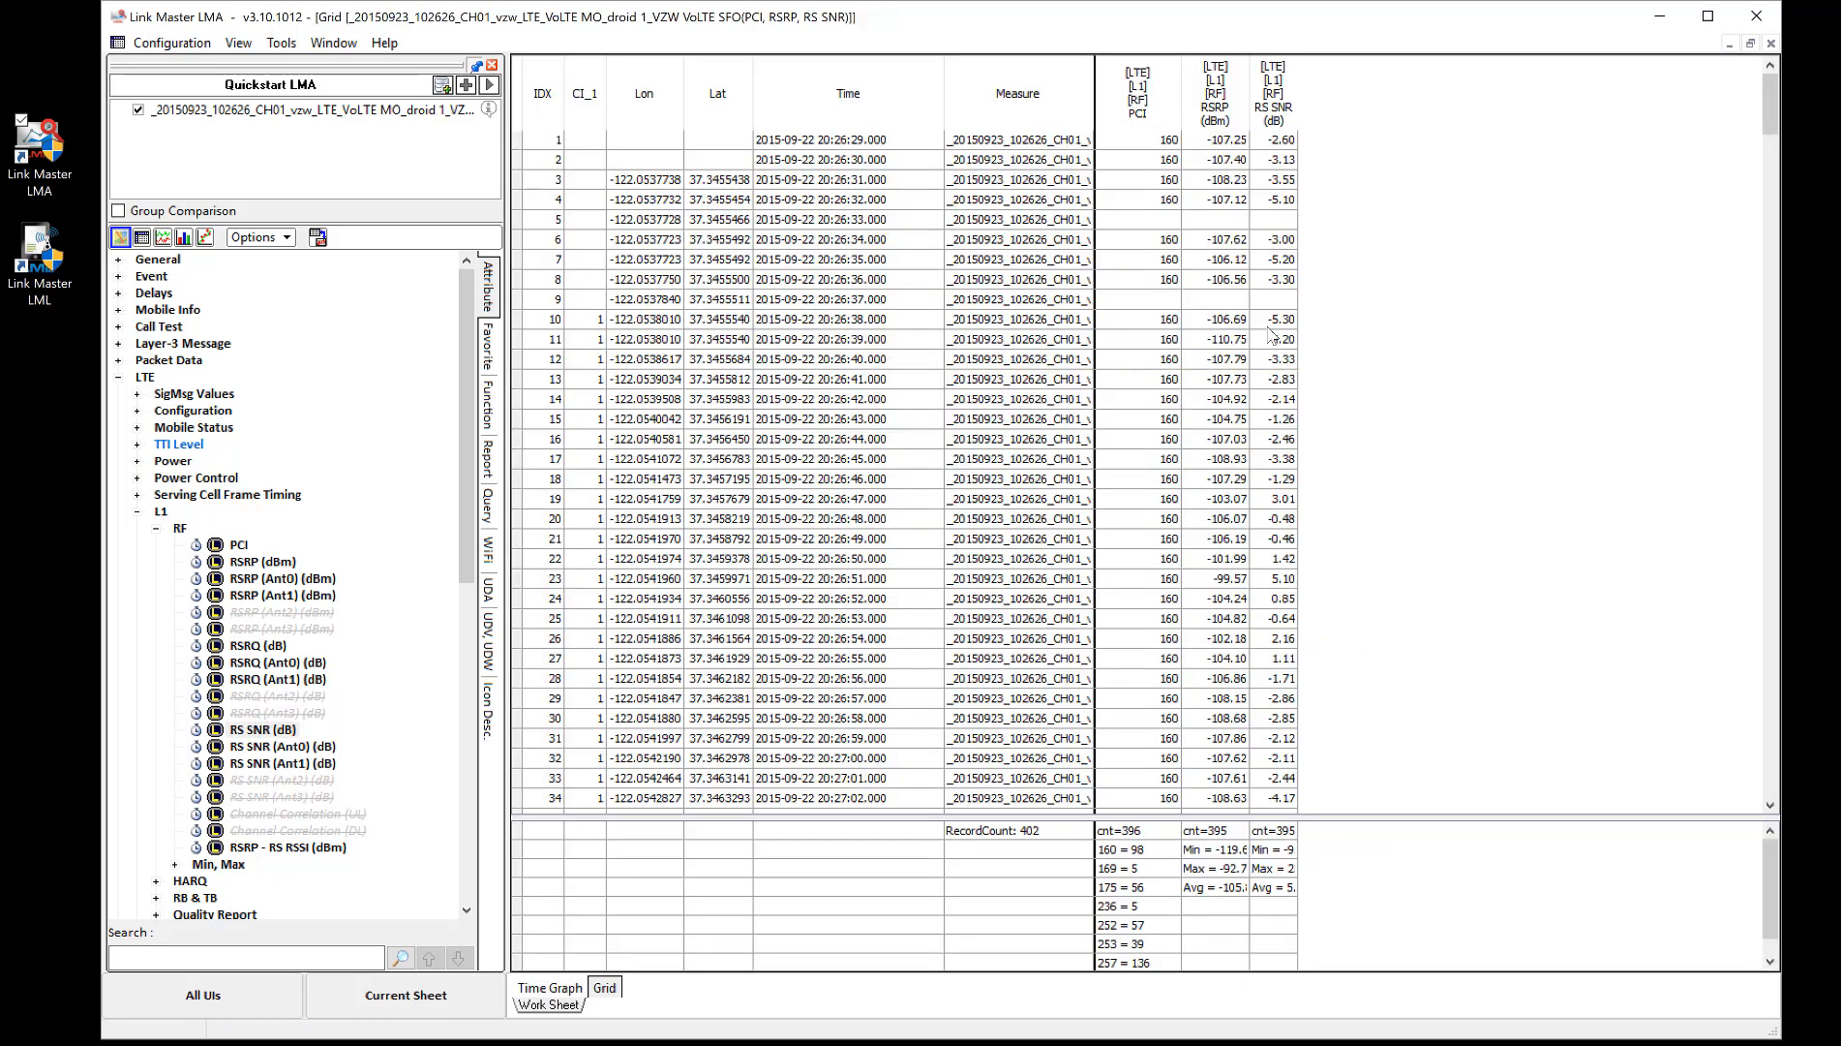
left_click(1164, 400)
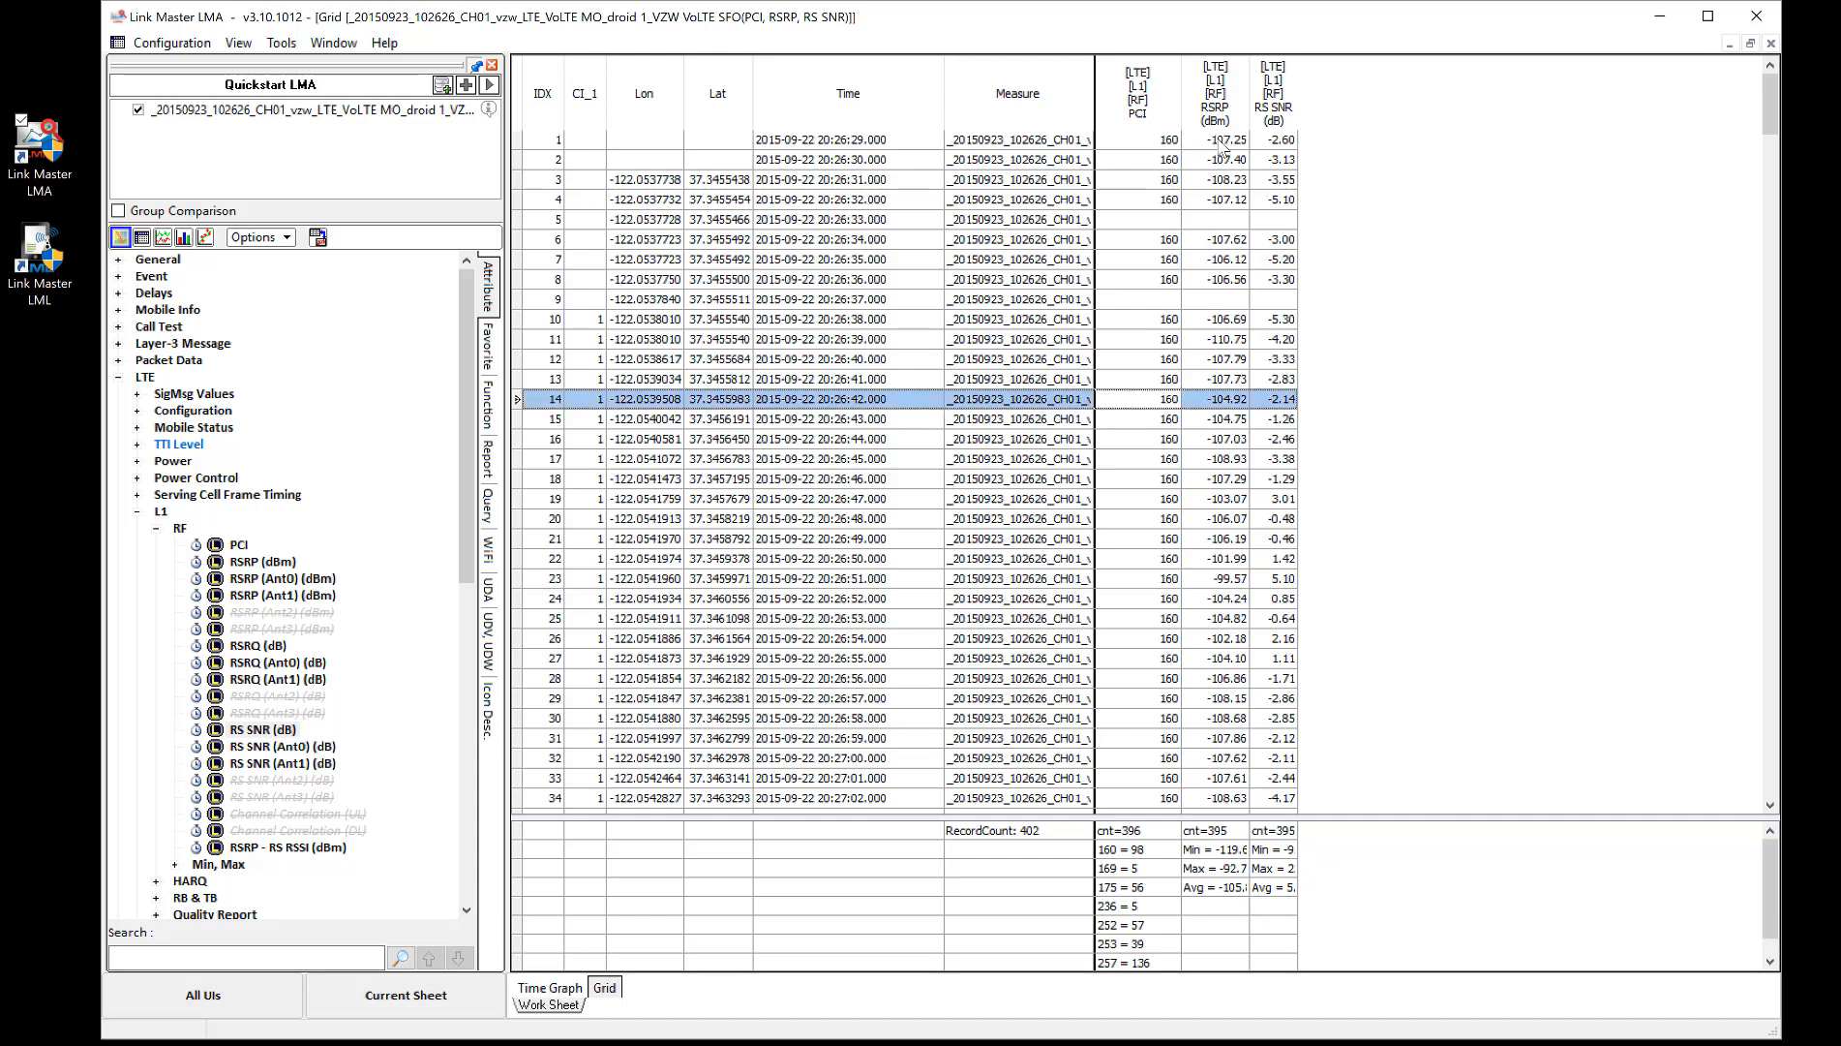
- Open an RSRP map and tile the map, grid and time graph windows vertically
left_click(258, 566)
right_click(258, 571)
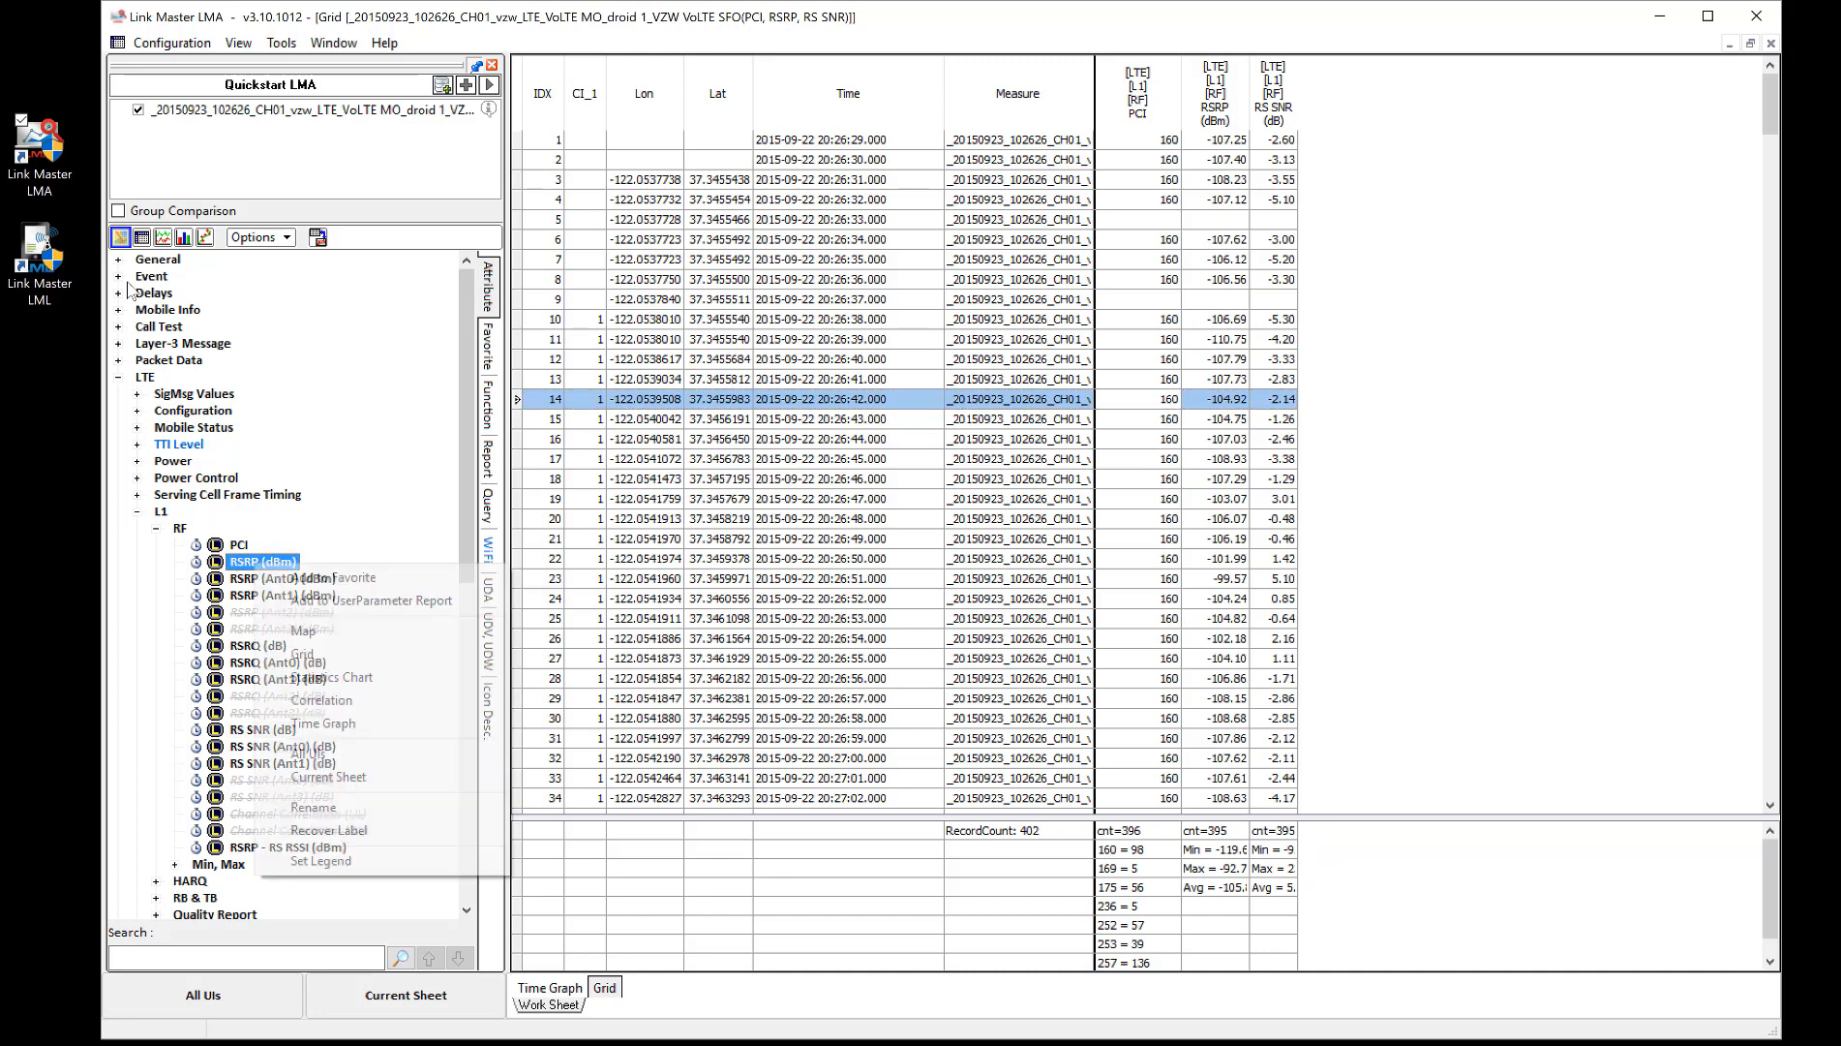
left_click(297, 632)
mouse_move(1098, 482)
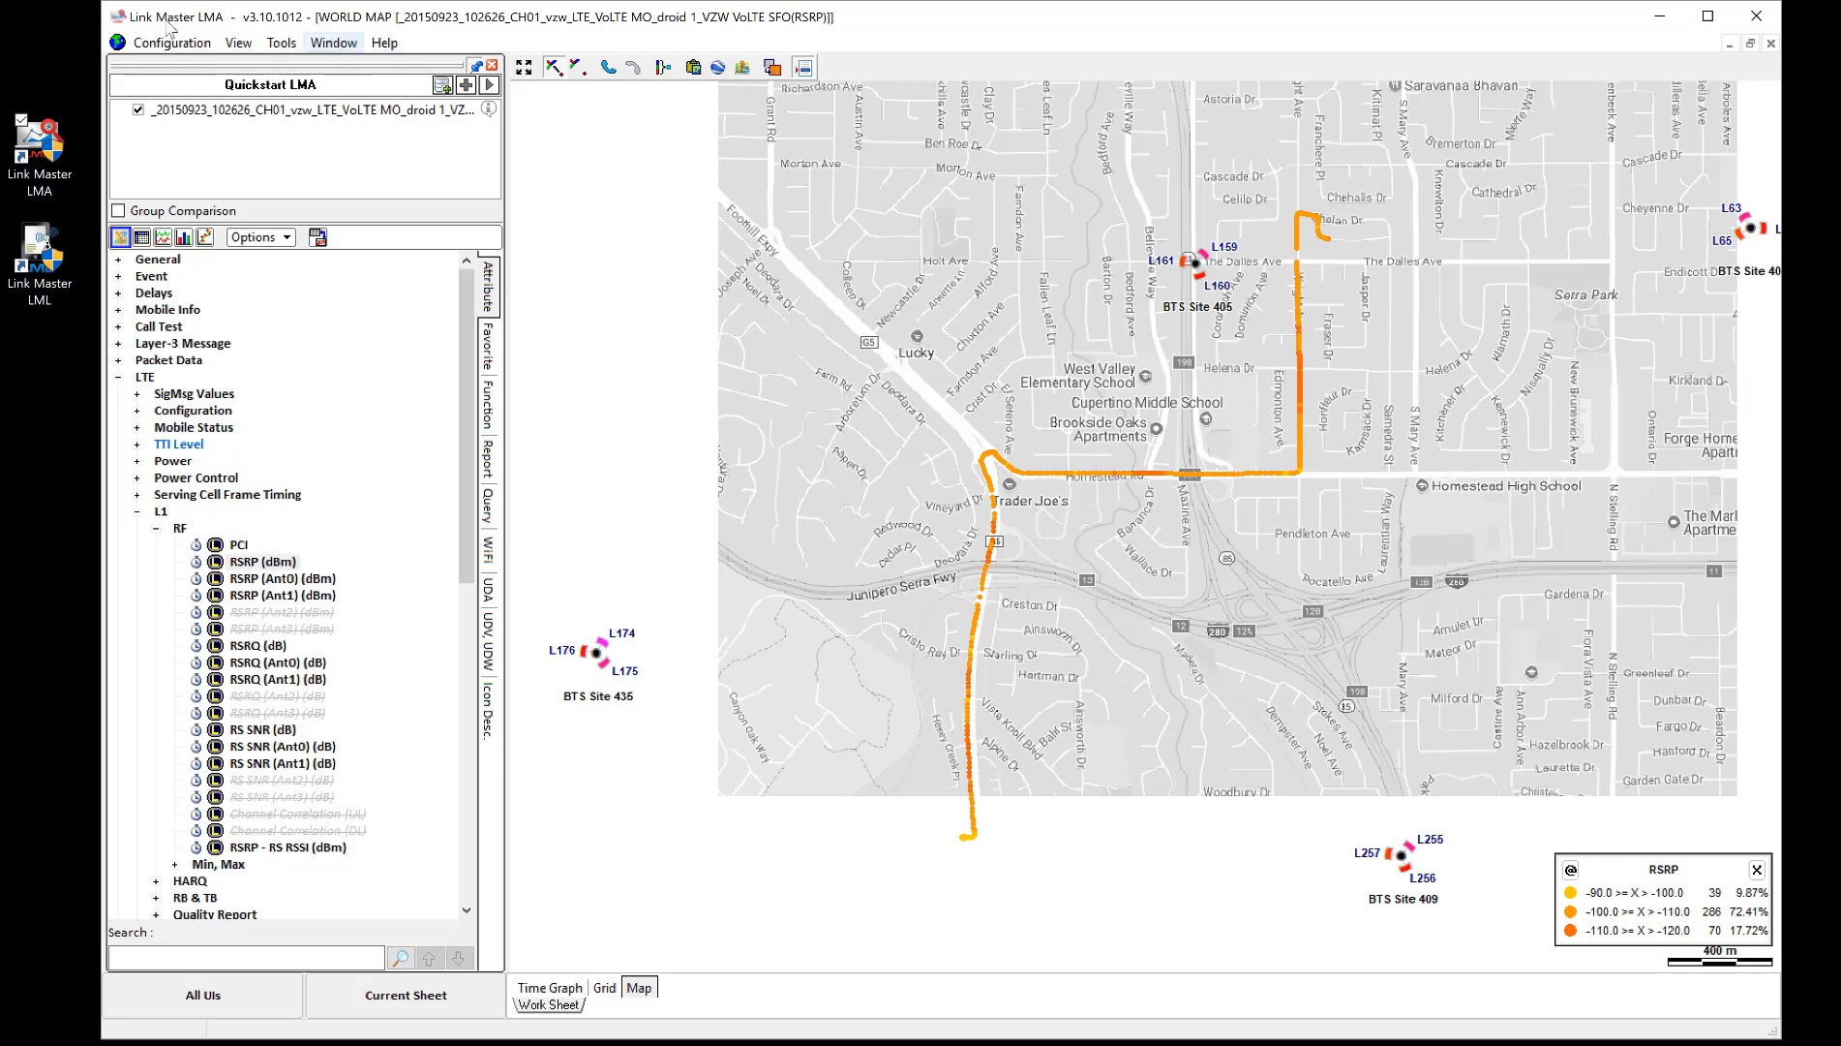
left_click(333, 42)
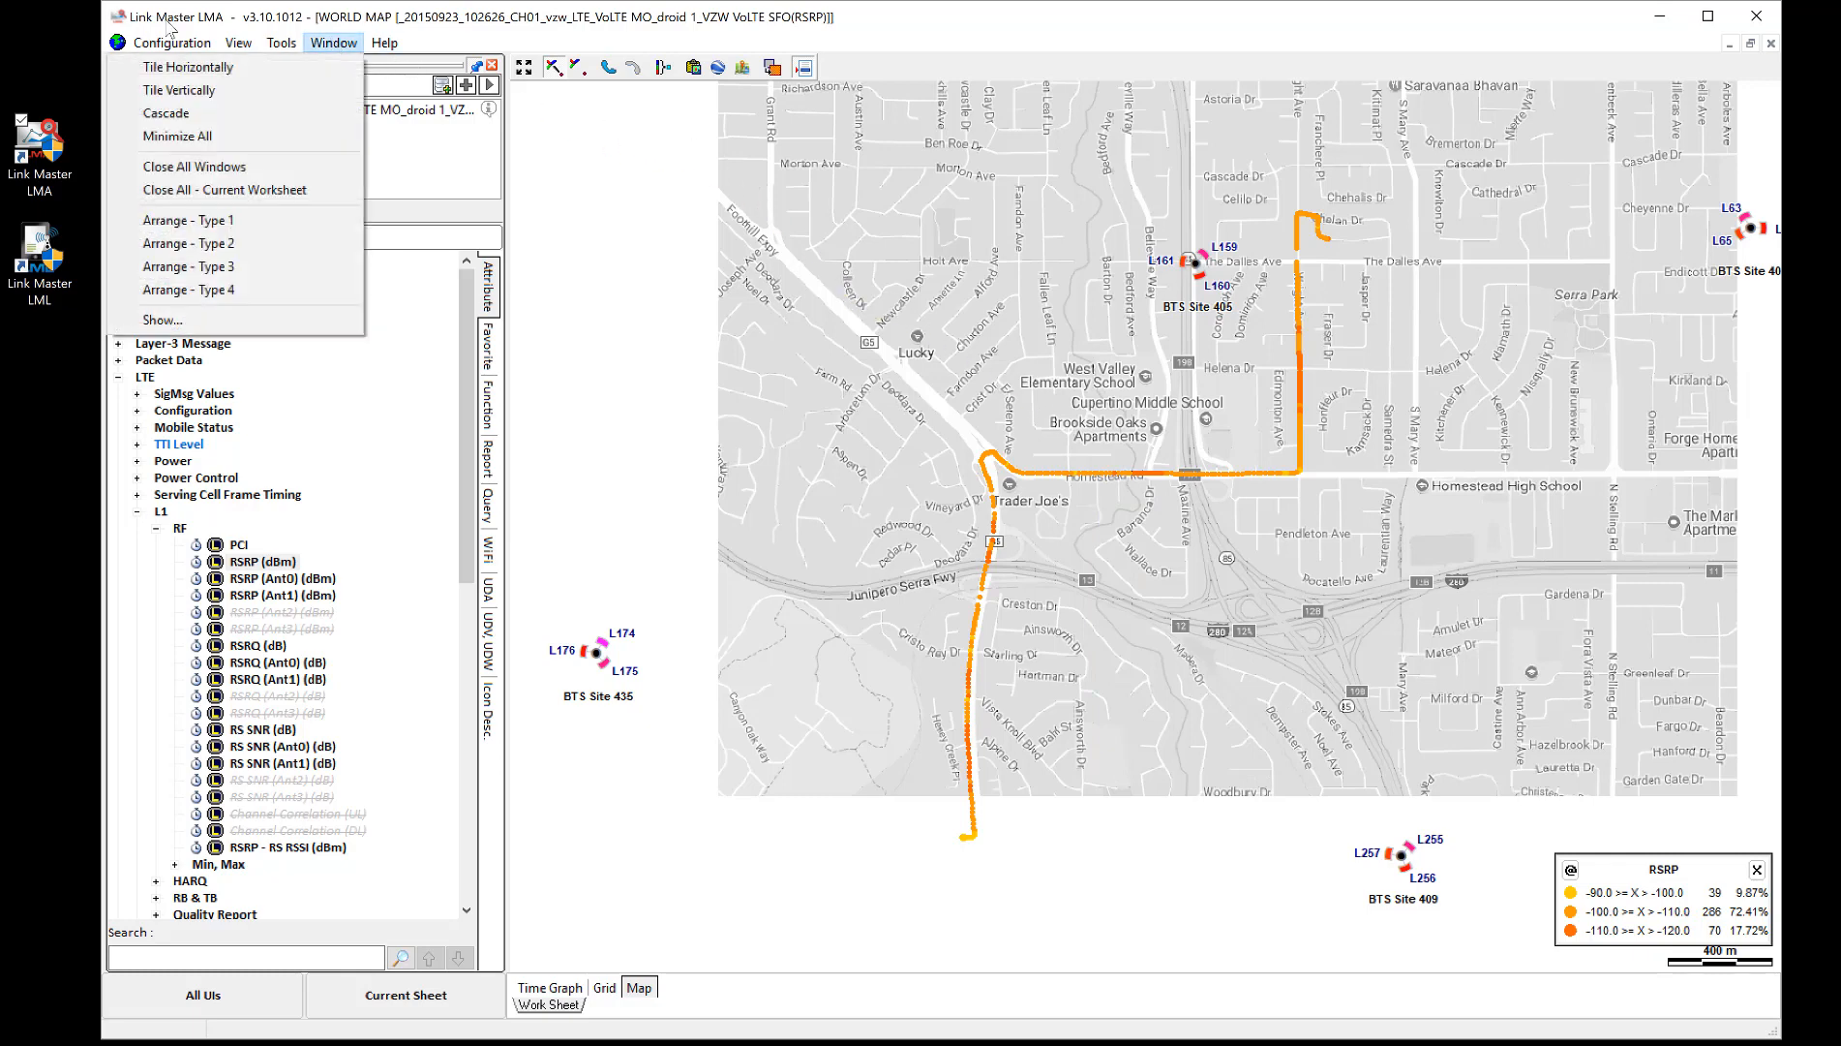
left_click(213, 90)
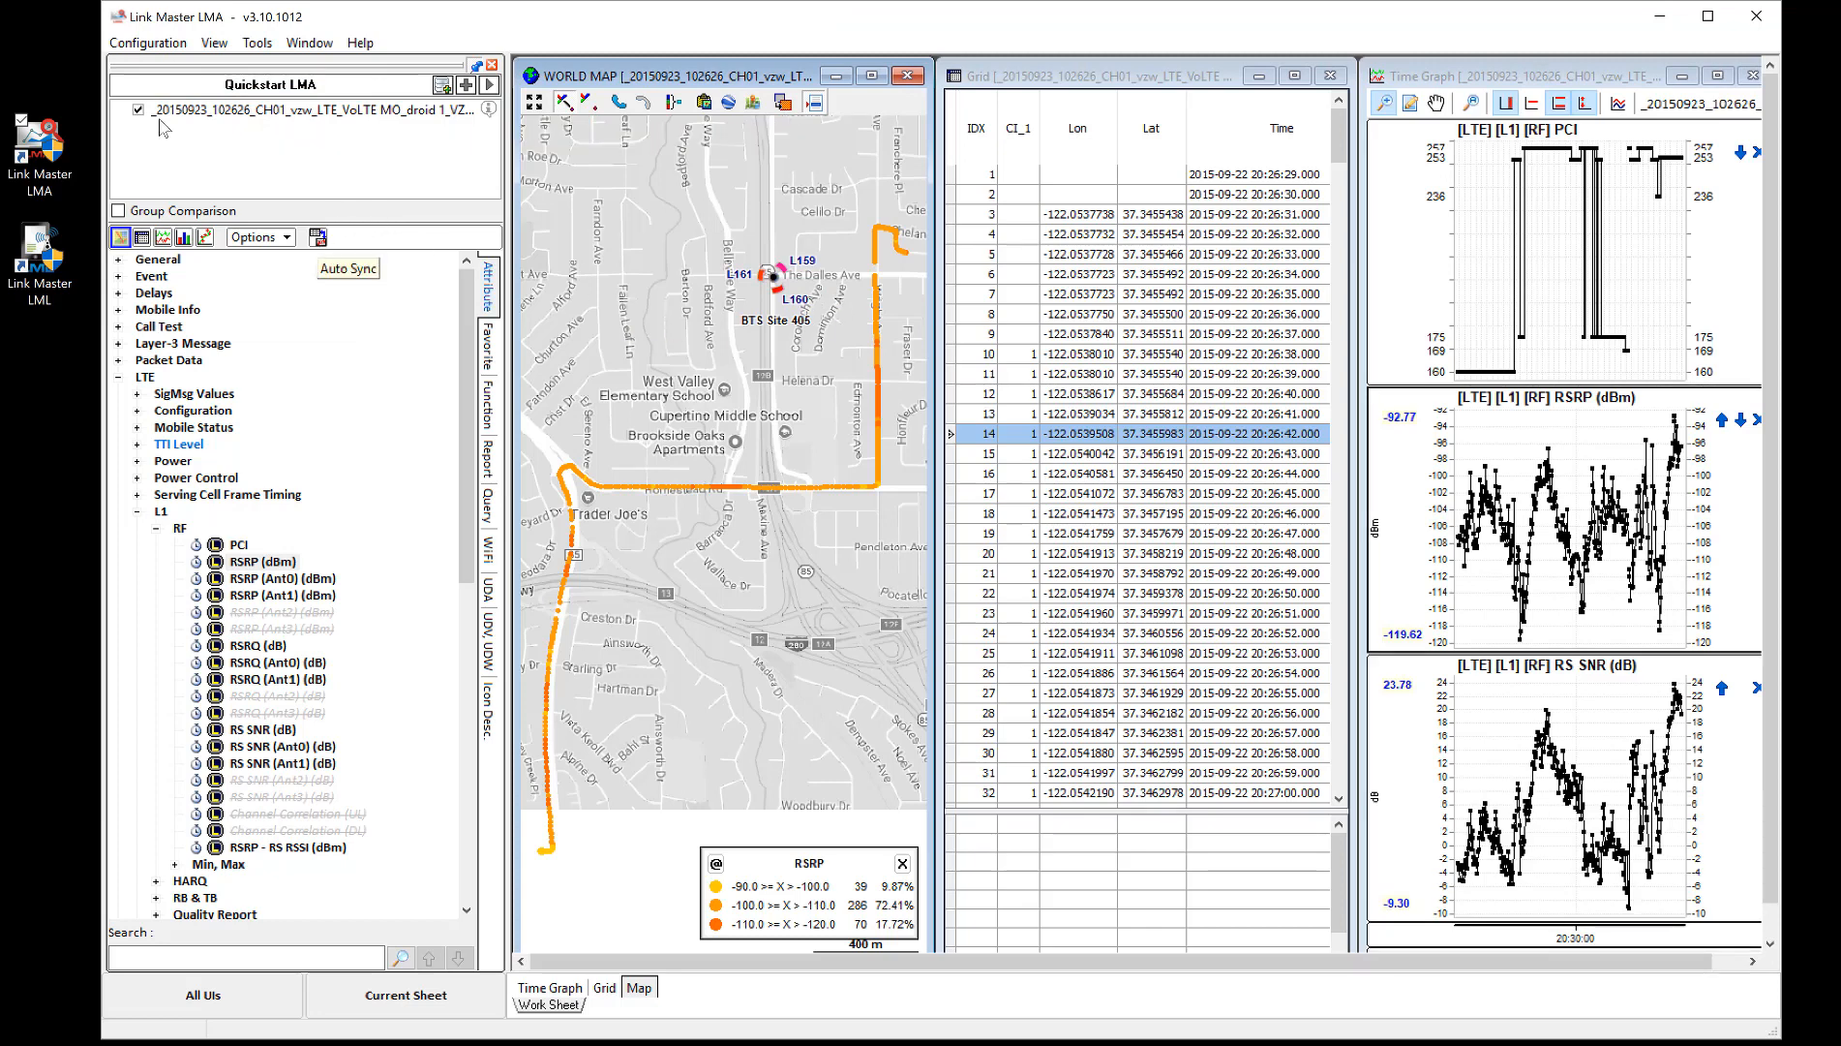
- Turn on Auto Sync and select a point midway along the RSRP graph to view its link to BTS Site 409
left_click(319, 238)
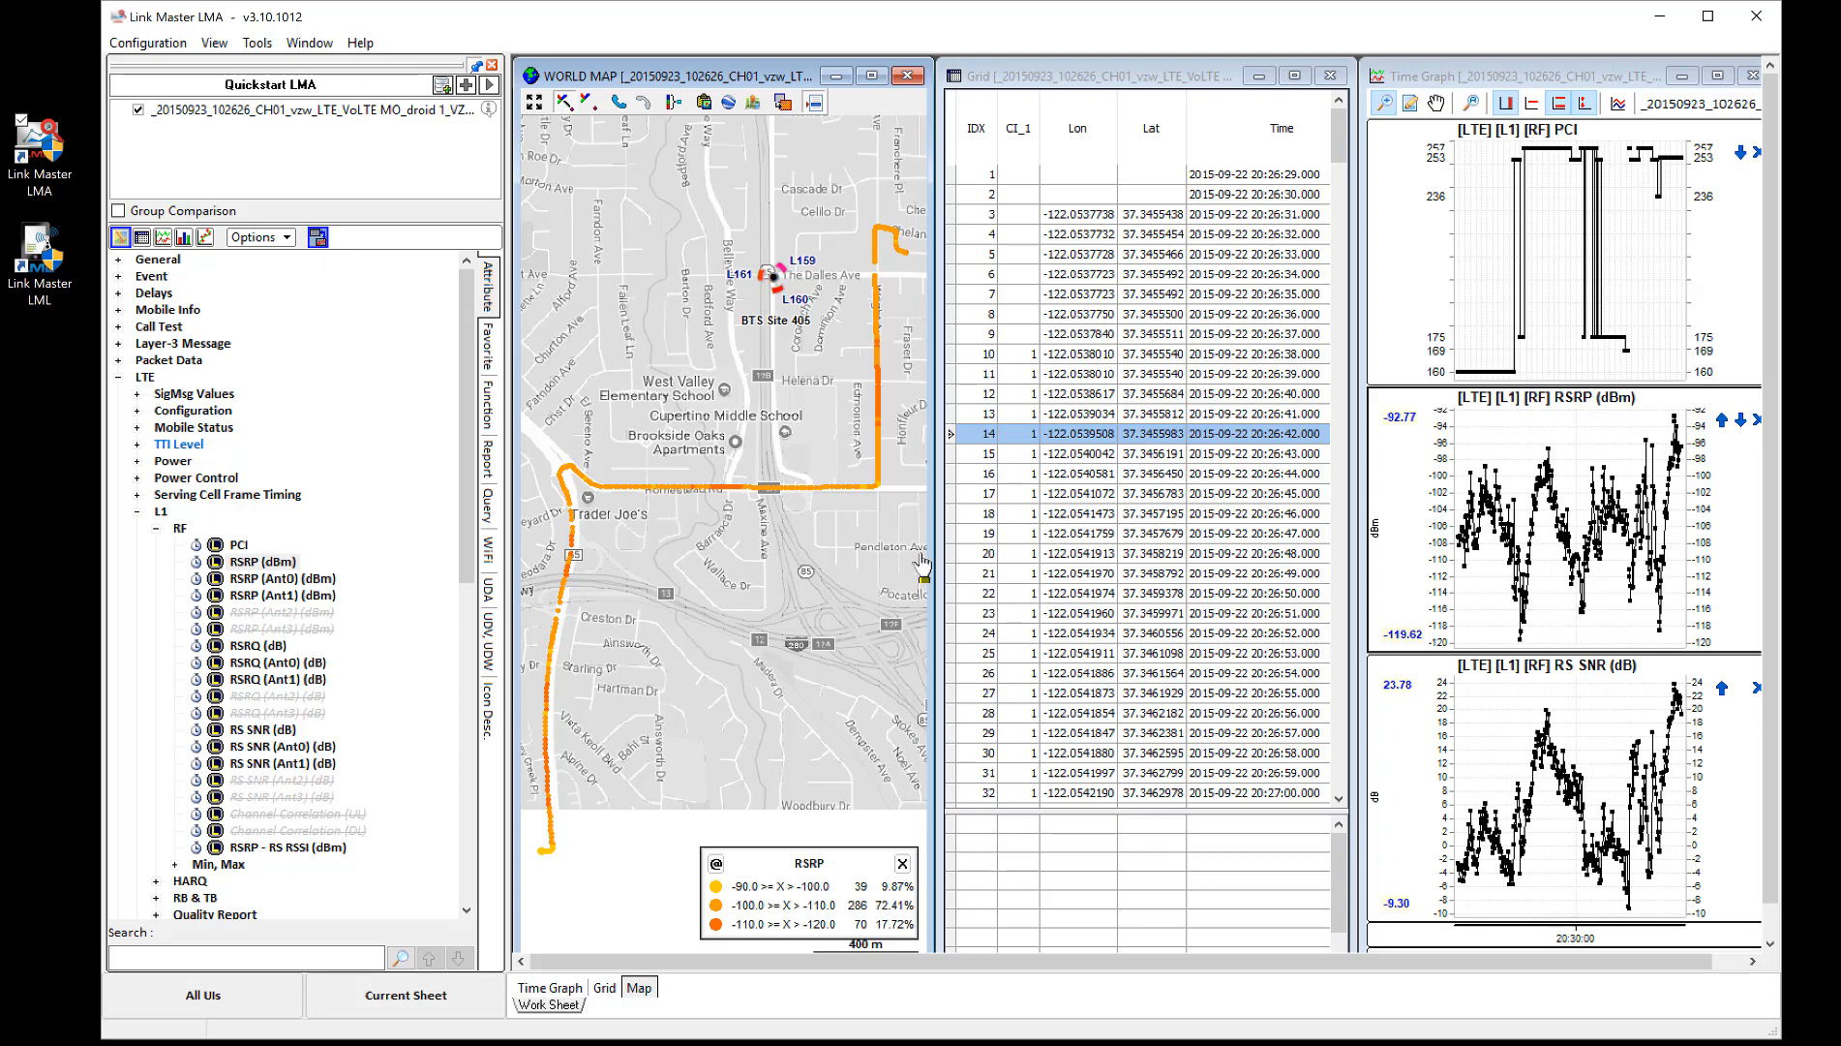
left_click(1554, 547)
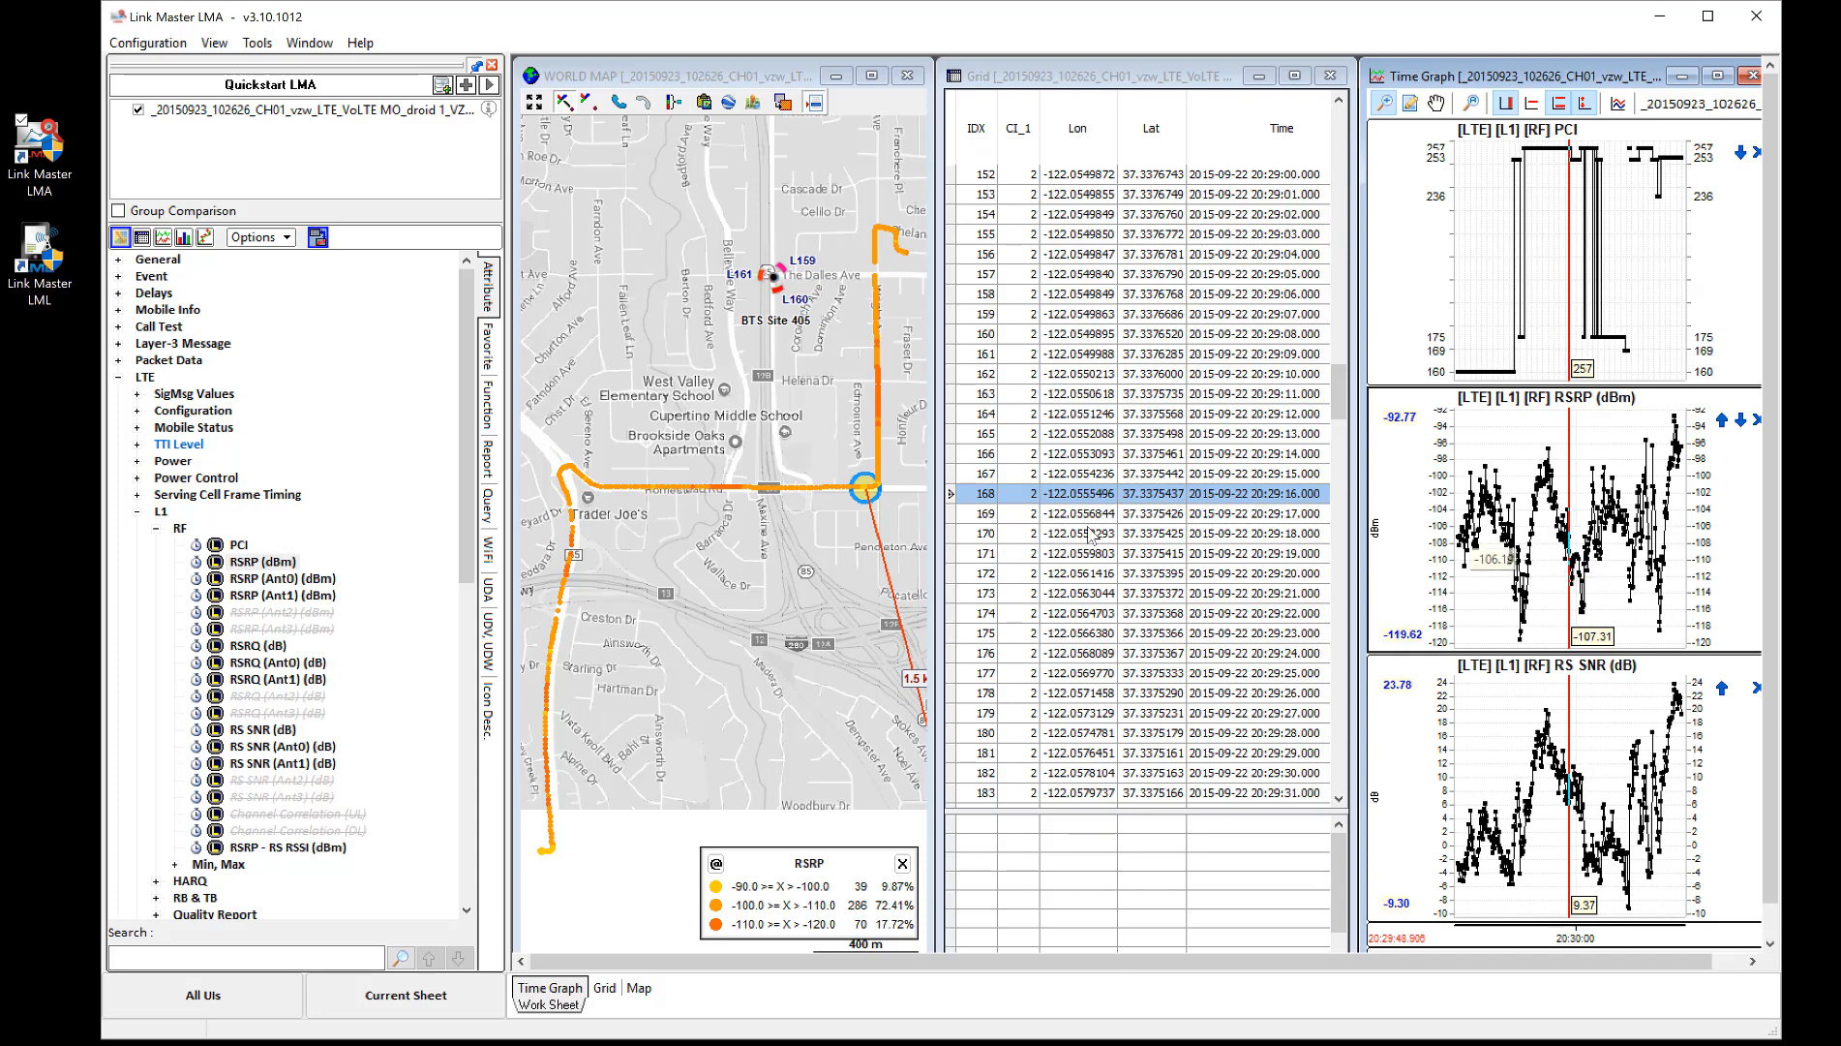
left_click_drag(771, 621, 722, 582)
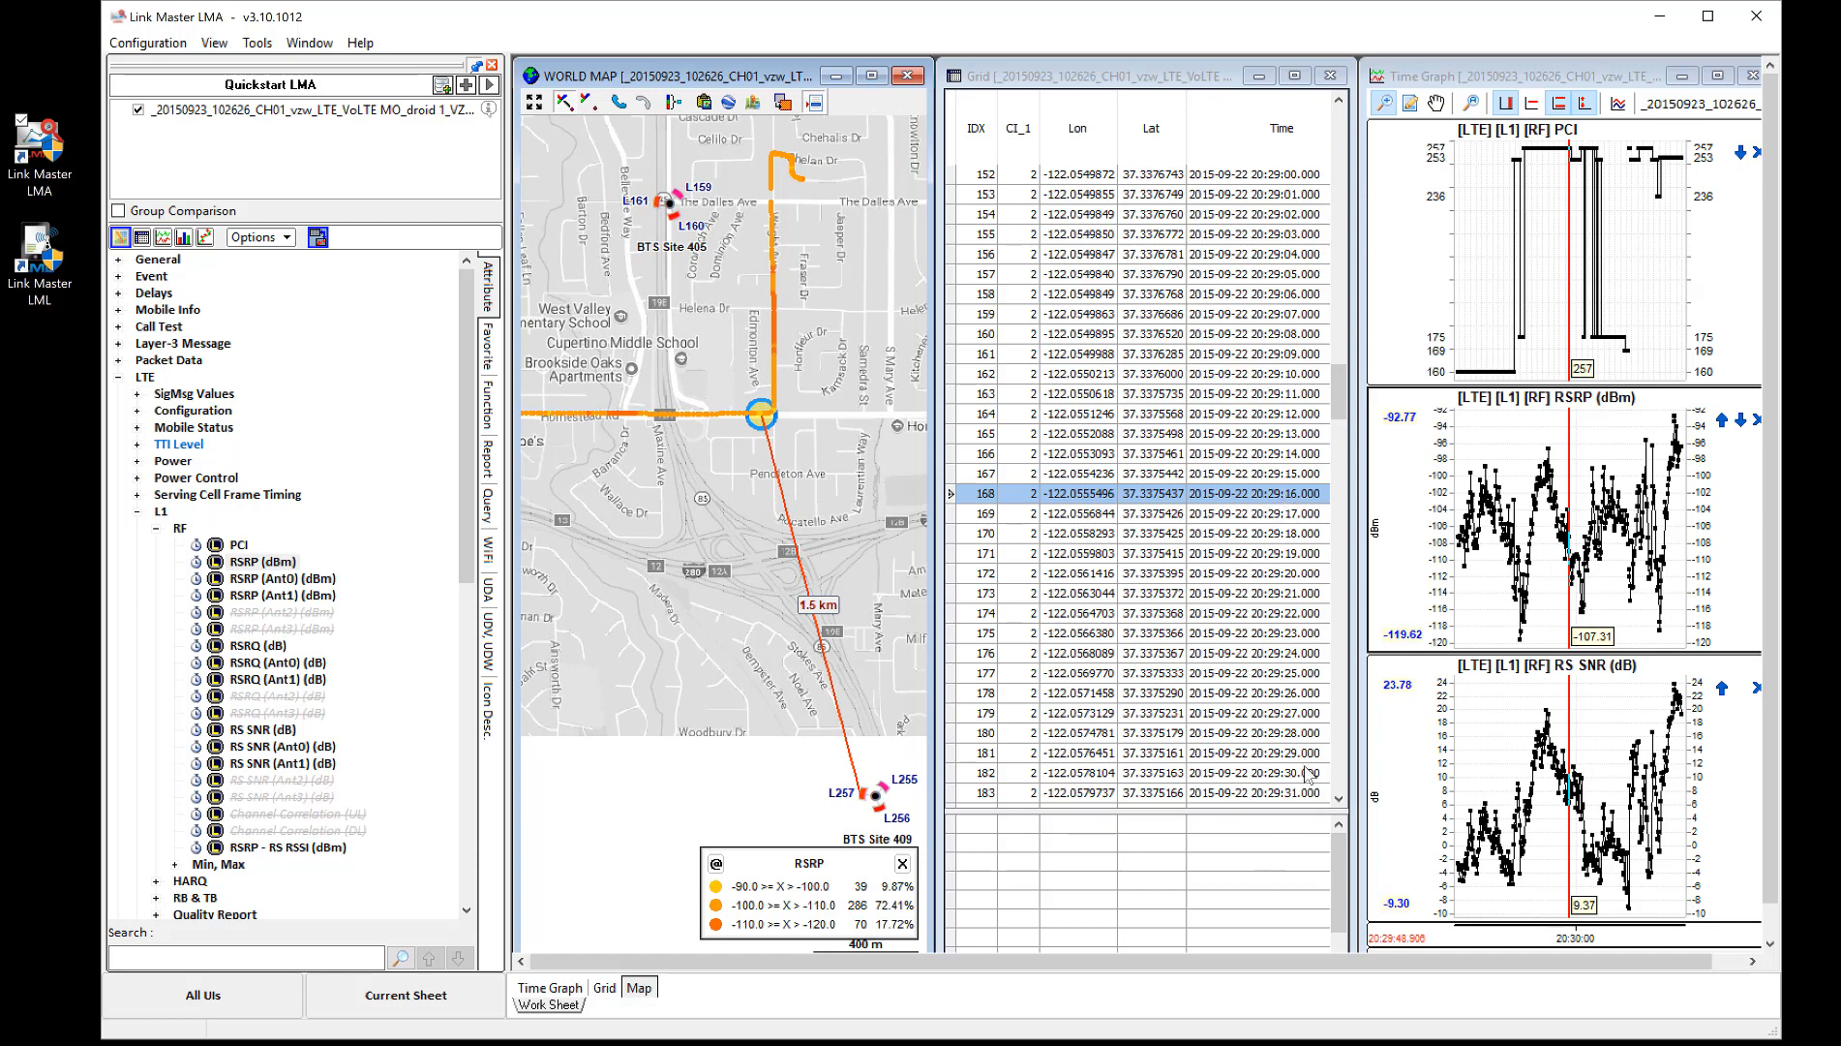
- Compact the grid's Time and Measure columns to view PCI, RSRP and RS SNR, temporarily widening the grid window
left_click_drag(1349, 741, 1627, 742)
left_click_drag(1379, 121, 1241, 121)
left_click_drag(1392, 131, 1284, 152)
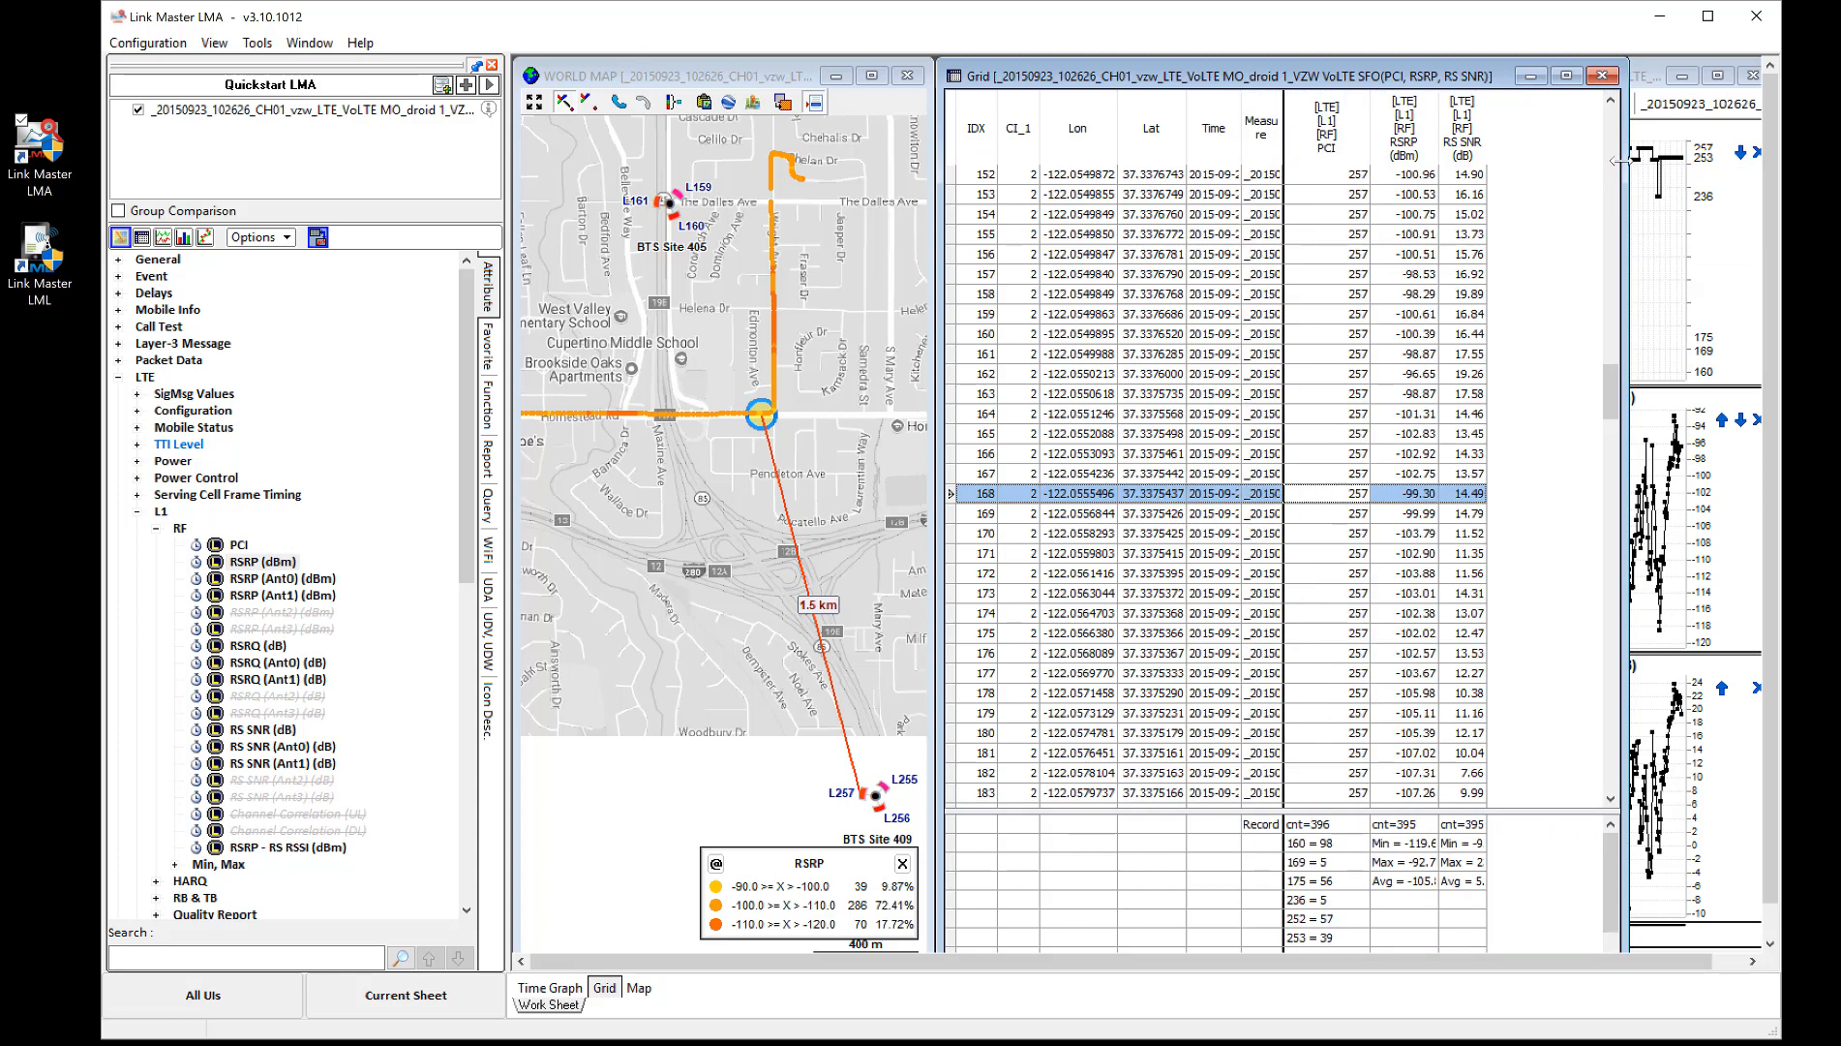
left_click_drag(1614, 161, 1415, 186)
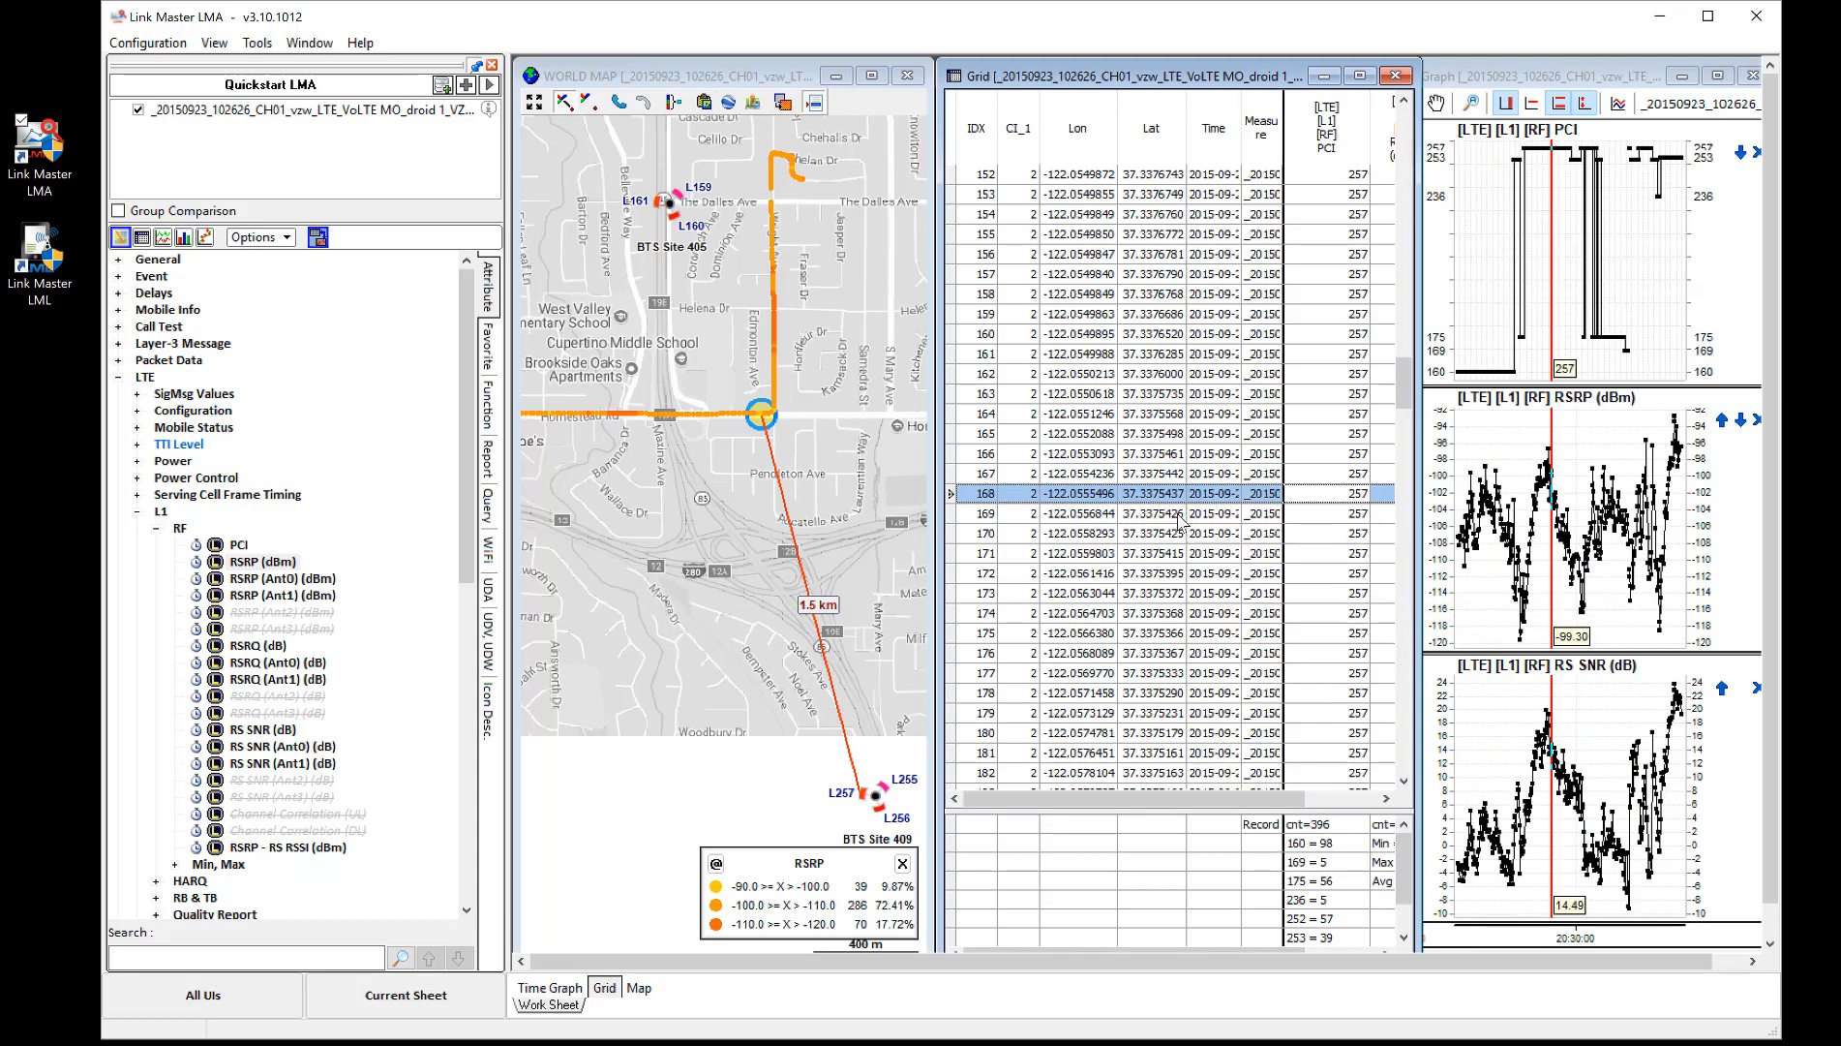
- Sync the views to the RSRP graph point at about 20:30:56 and examine its key parameters, cell-site link and grid values
left_click(1609, 586)
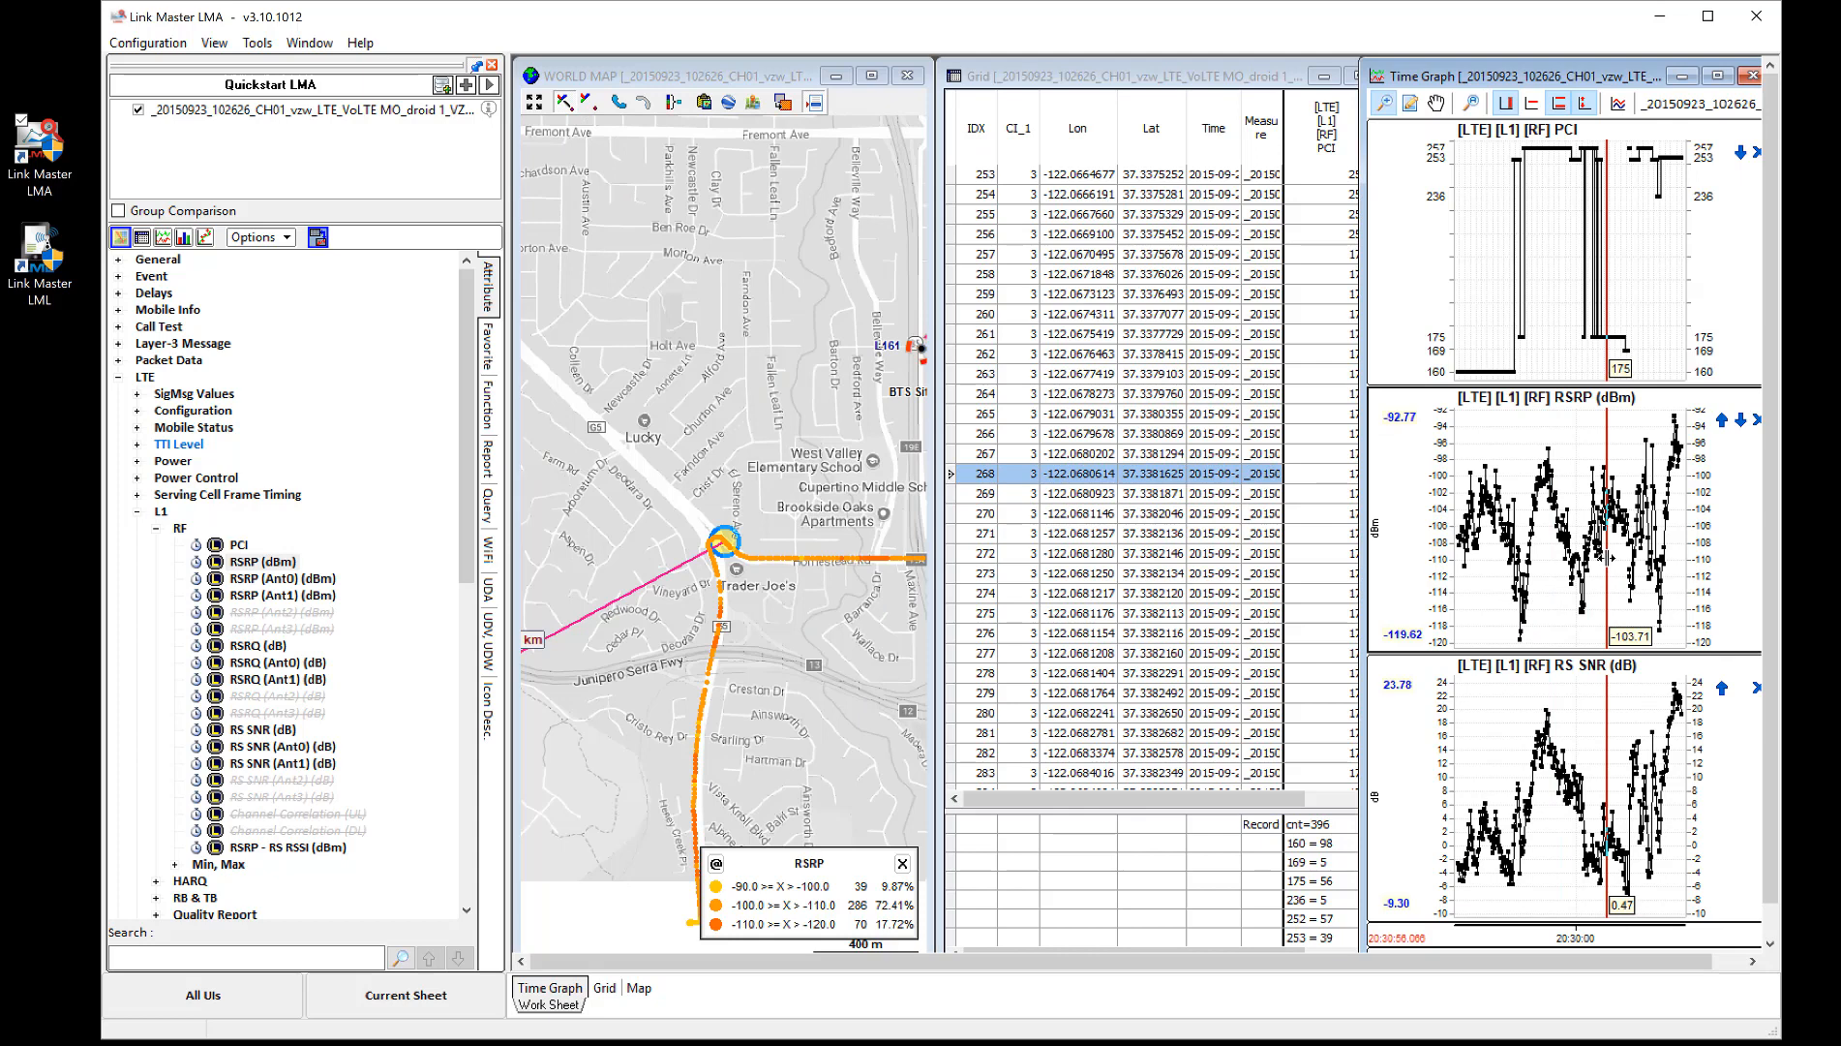
mouse_move(718, 547)
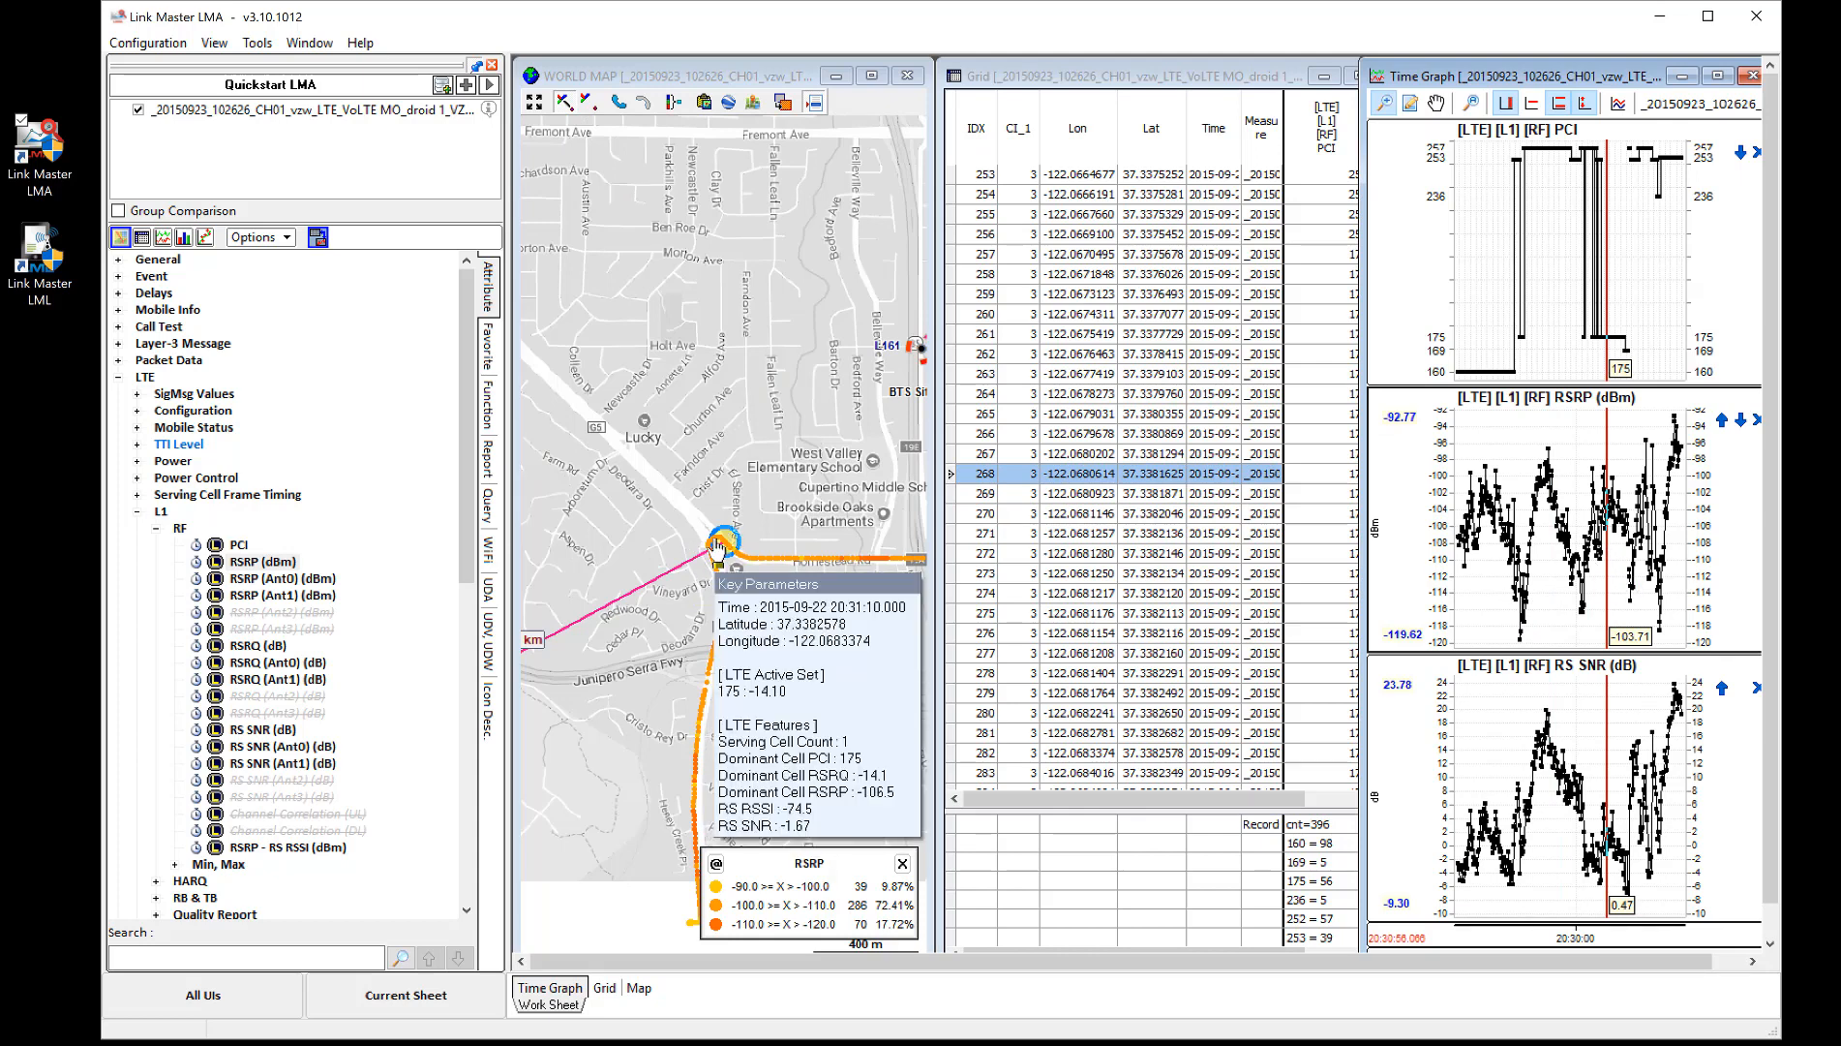
left_click_drag(625, 701, 748, 527)
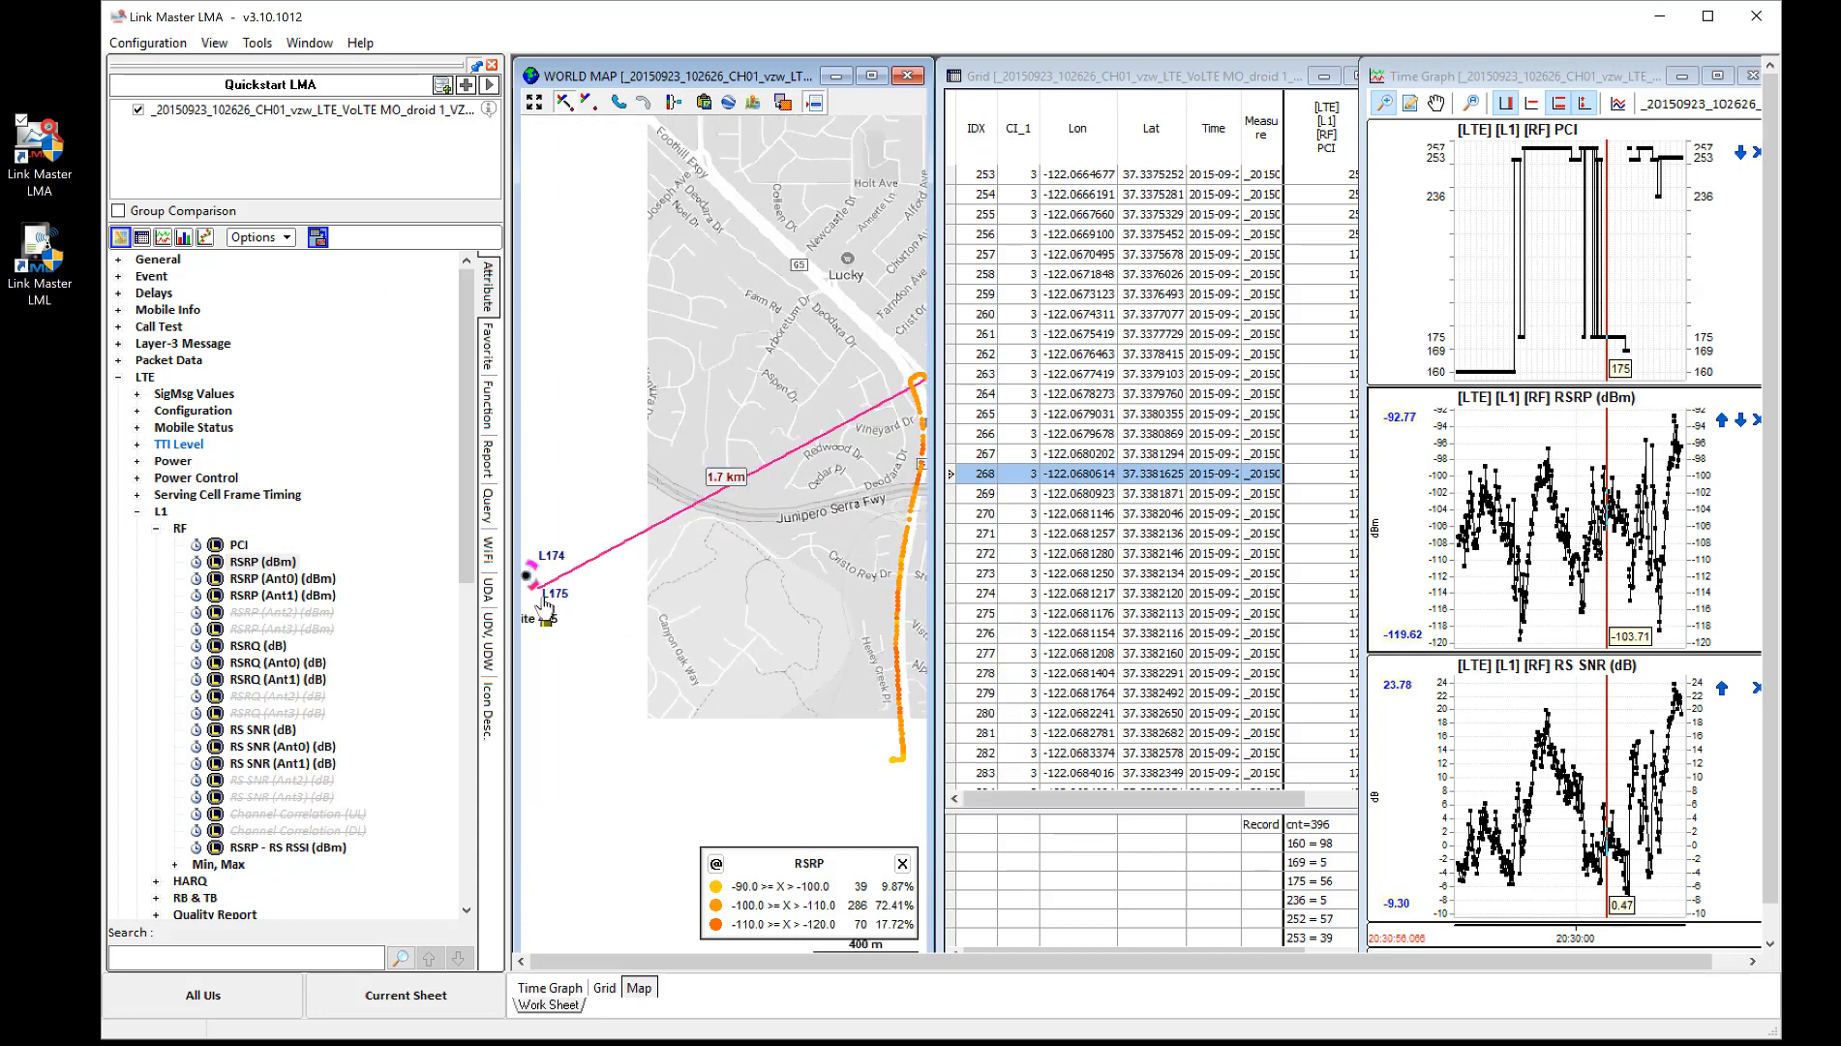
left_click(1161, 79)
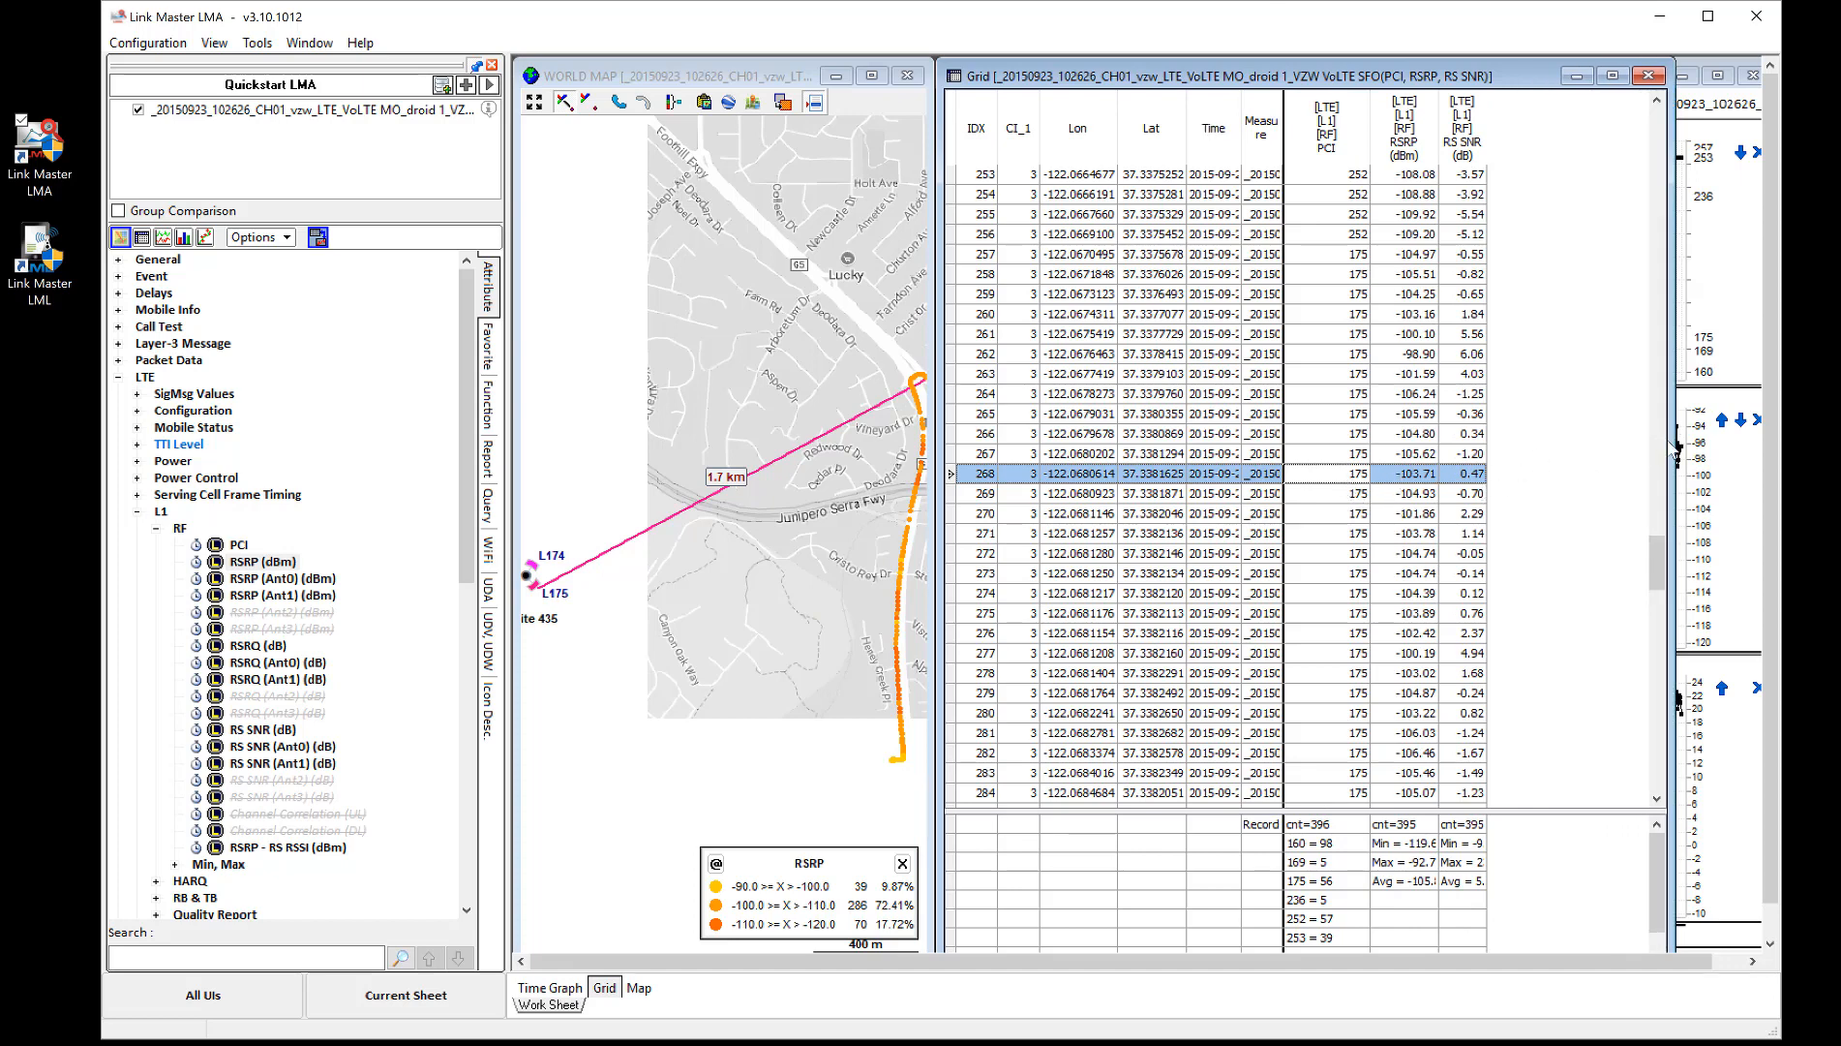
left_click_drag(1678, 450, 1379, 450)
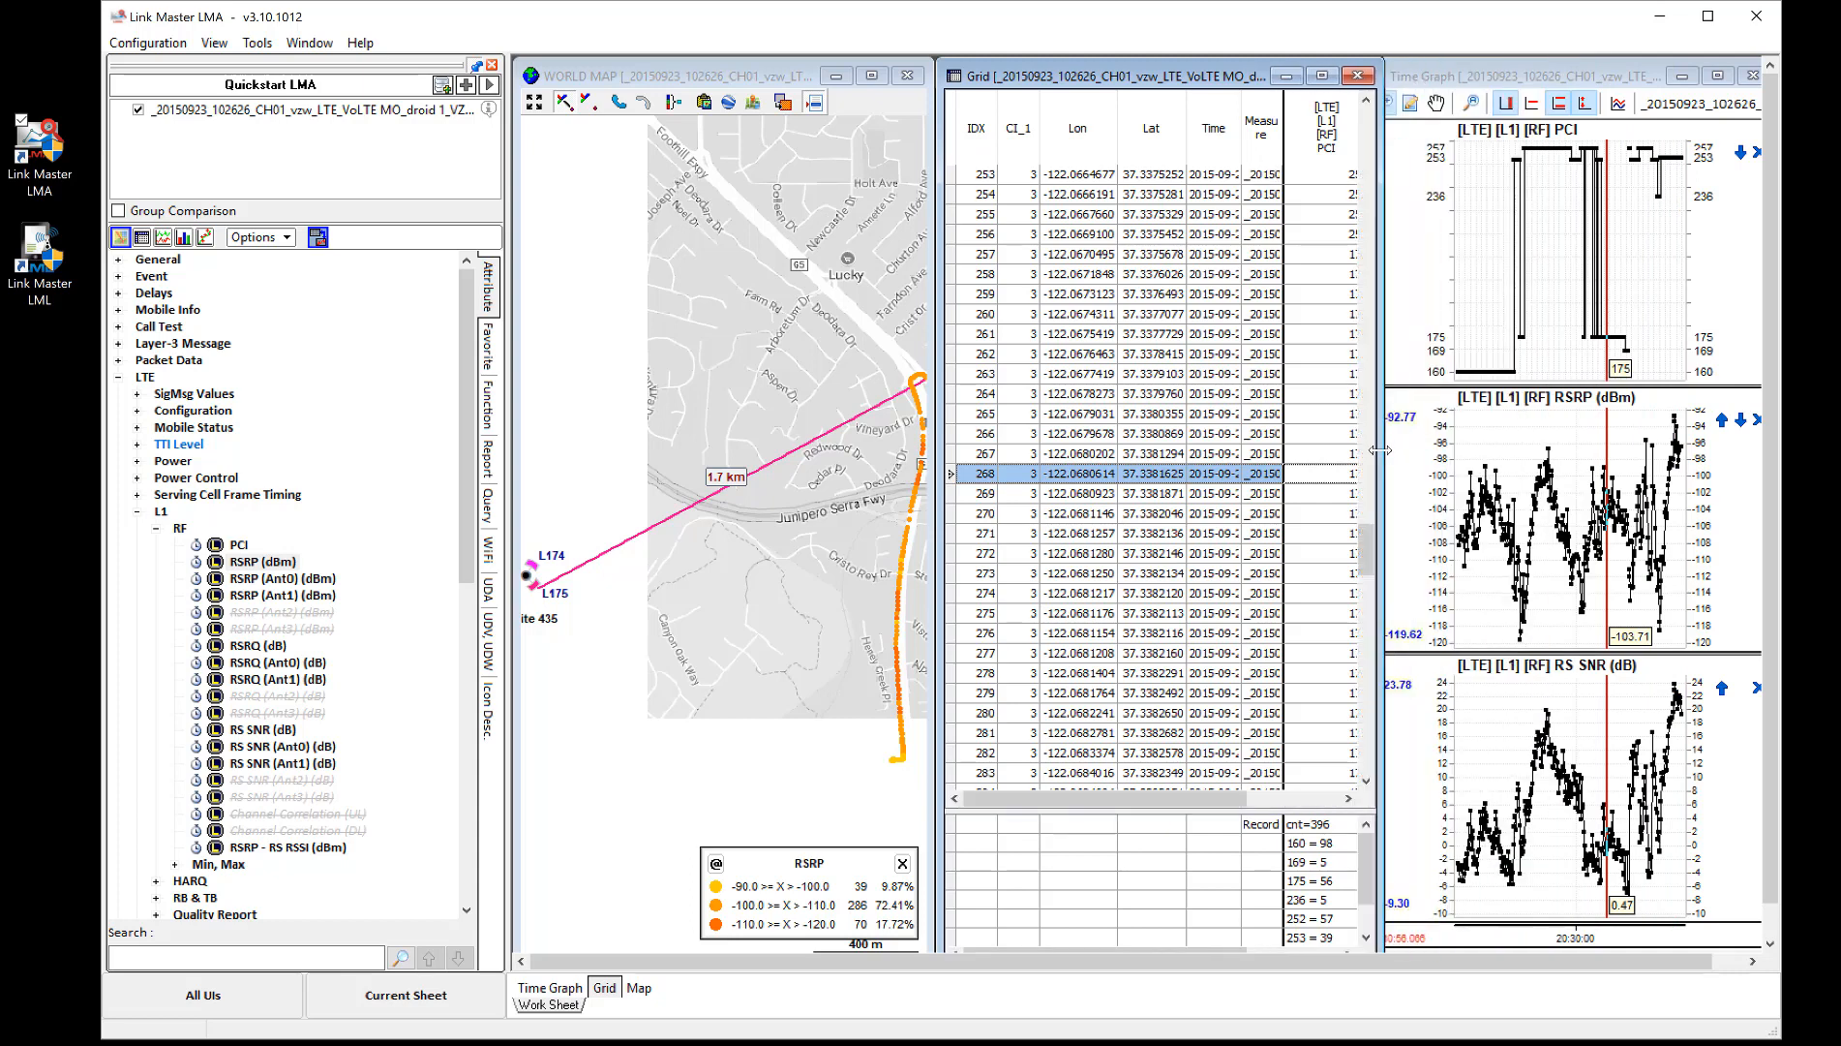
- Move the time graph window over the grid, closer to the map, and widen it
left_click_drag(1557, 72, 1536, 72)
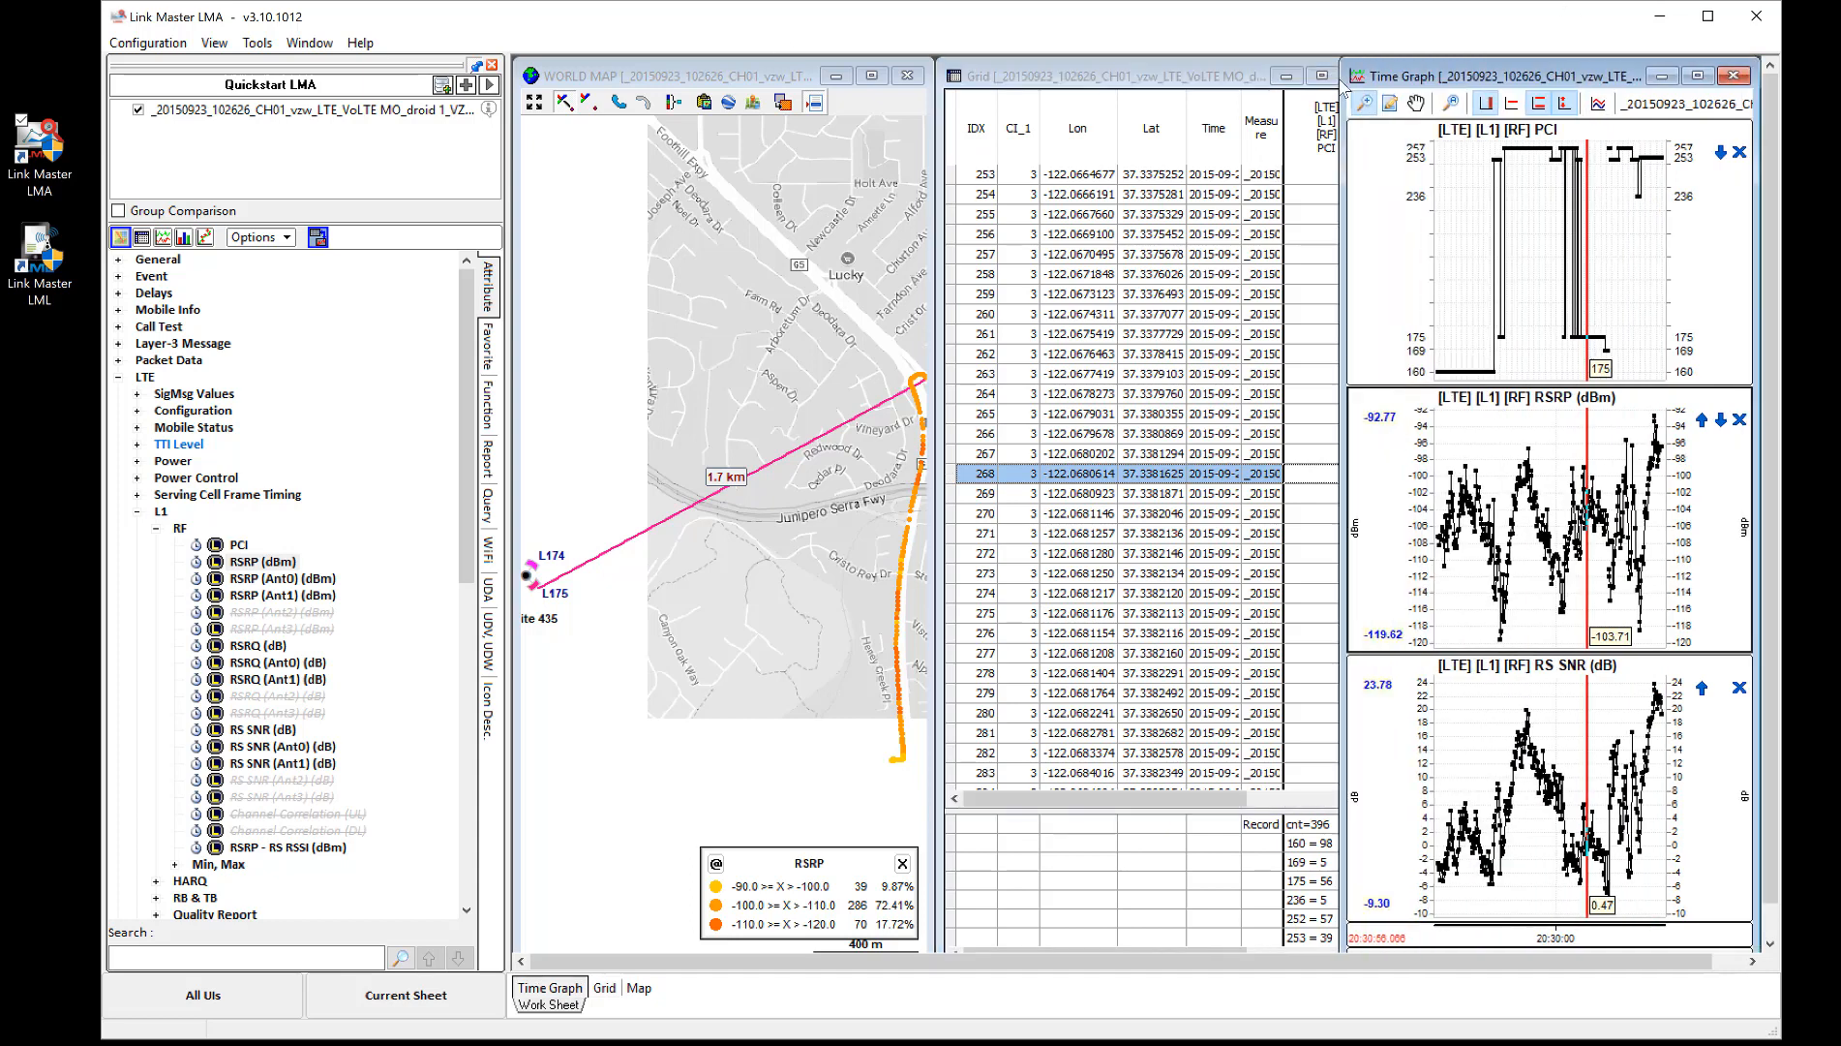
left_click_drag(1344, 85, 1034, 87)
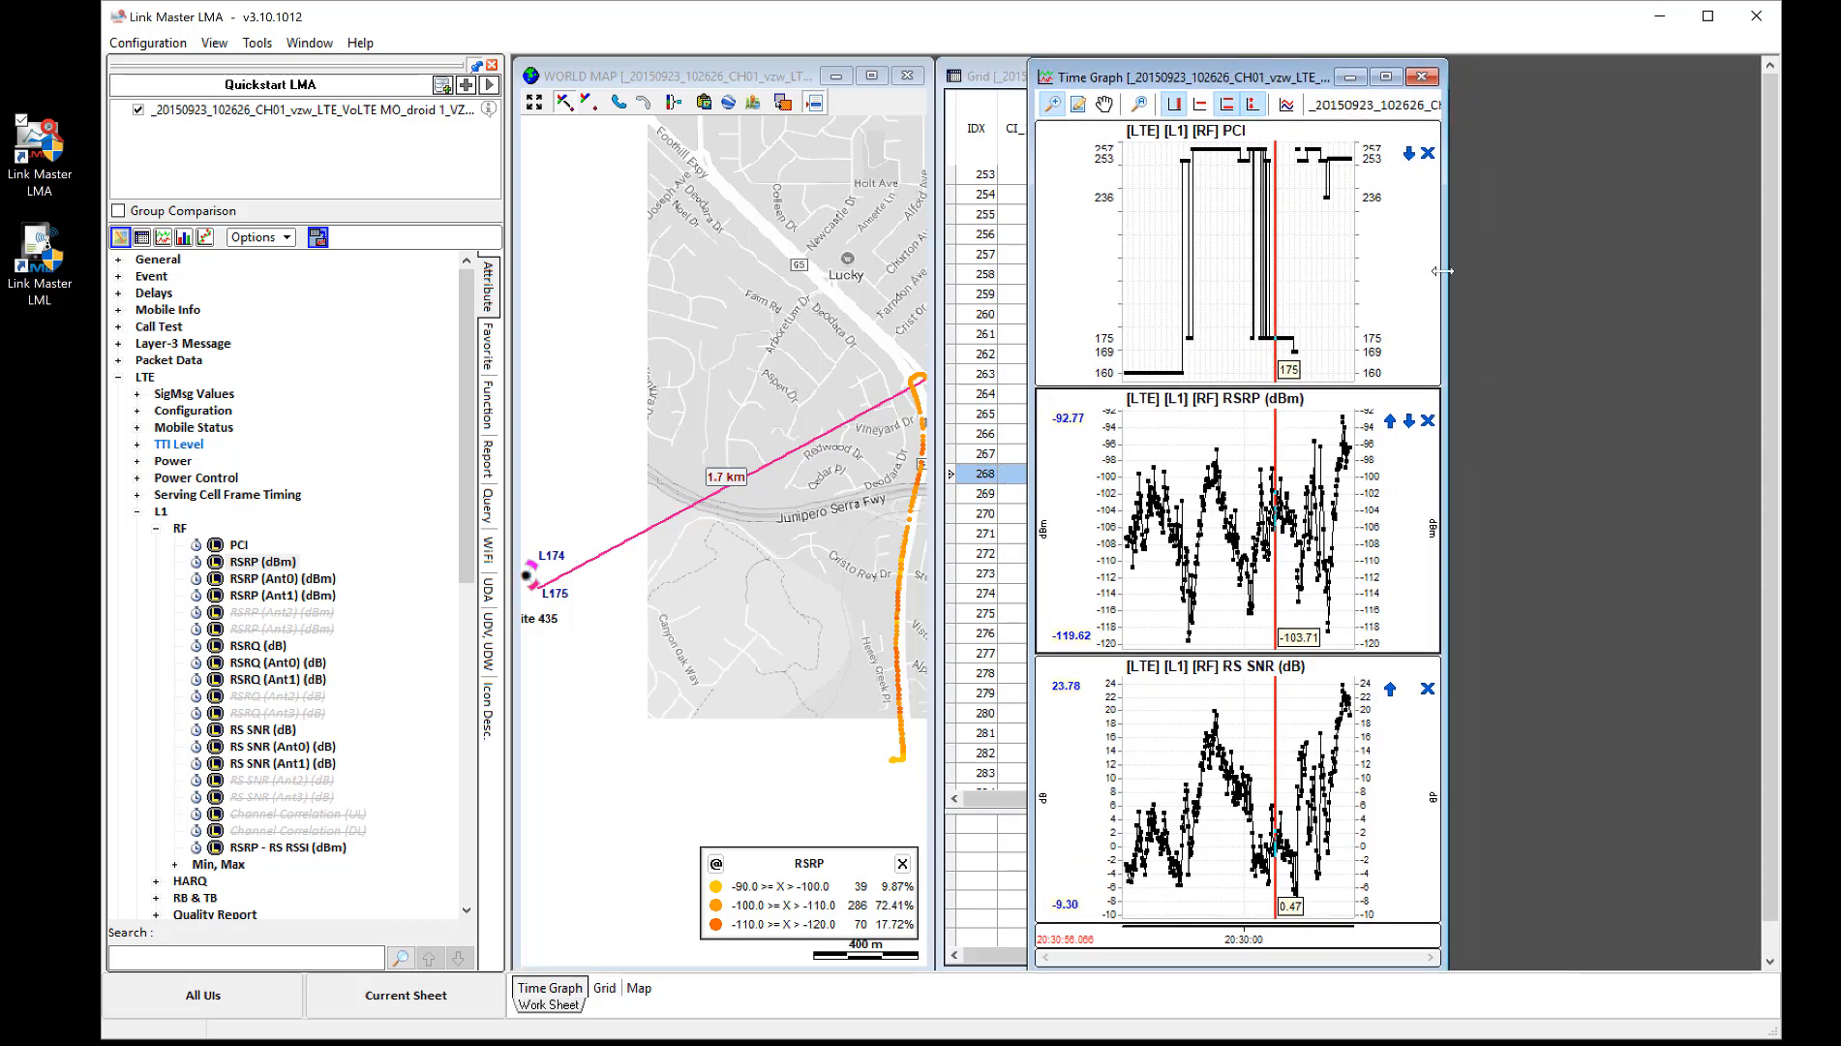
left_click_drag(1443, 271, 1606, 271)
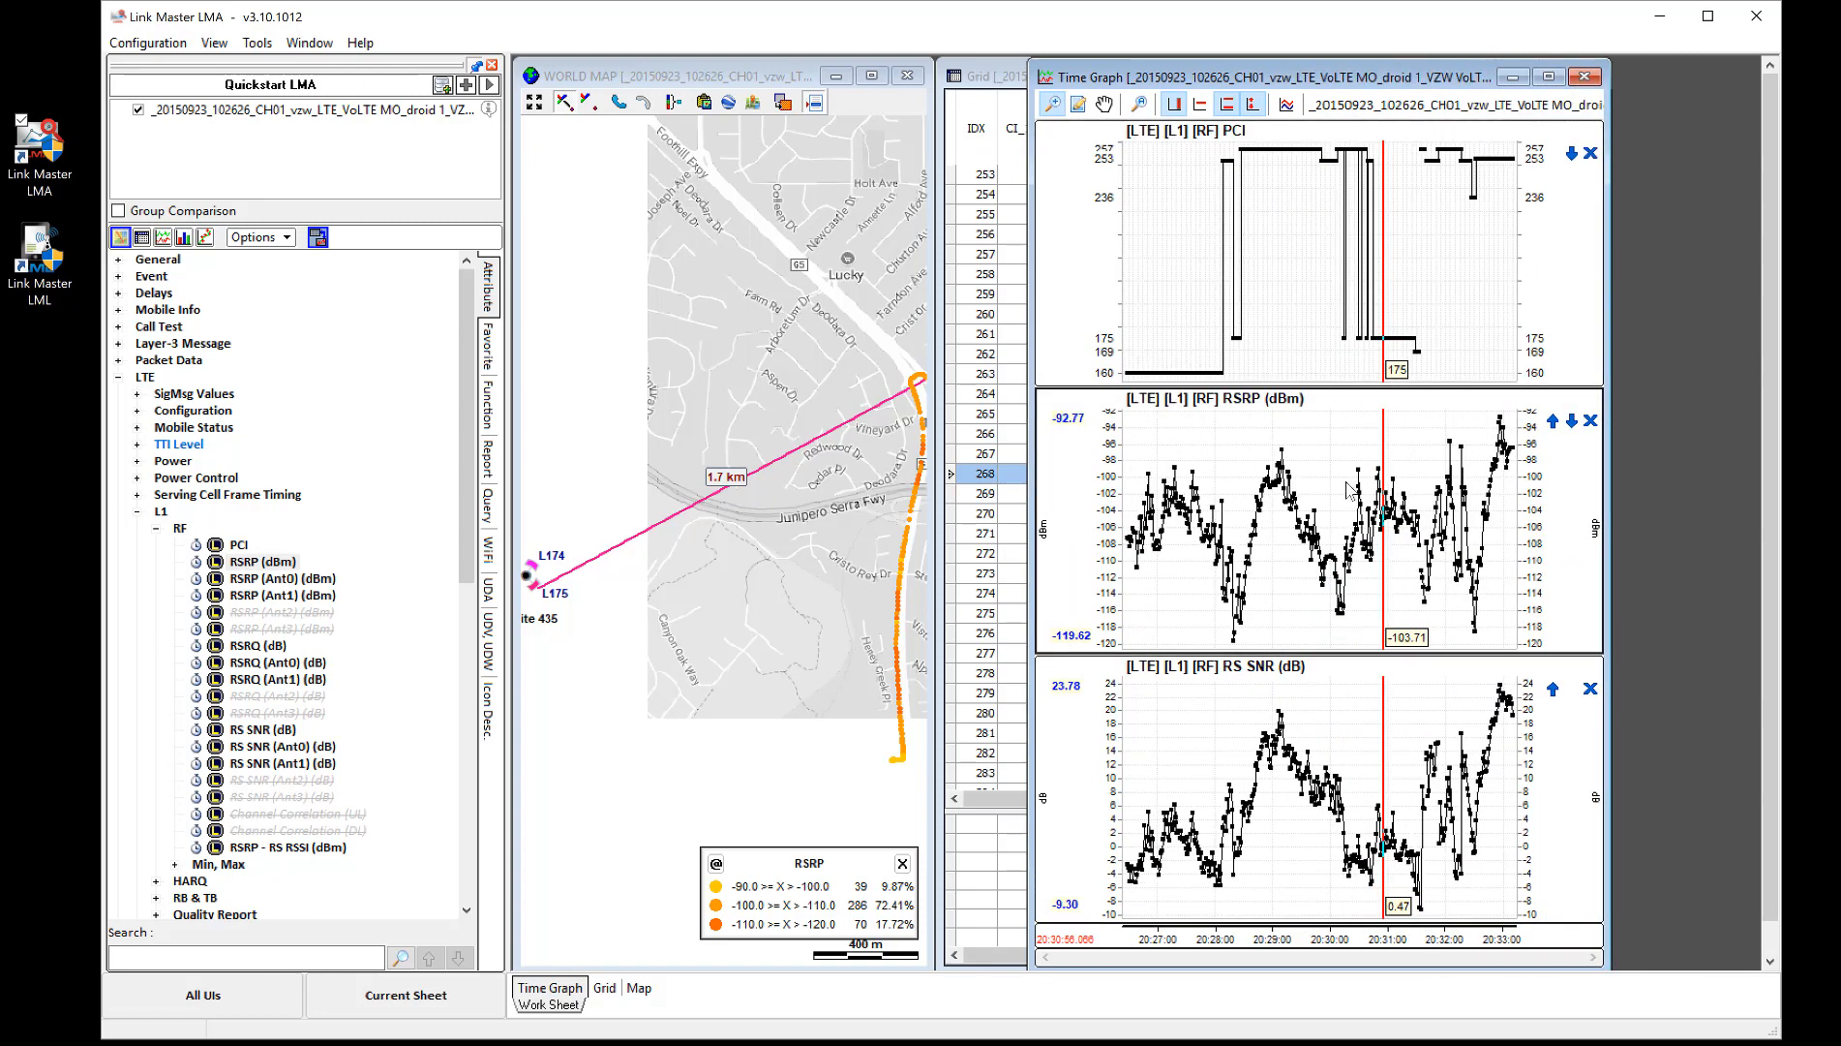
- Zoom the time graph in around the sync mark, zoom partly out, and restore the full time range
left_click_drag(1367, 490, 1410, 490)
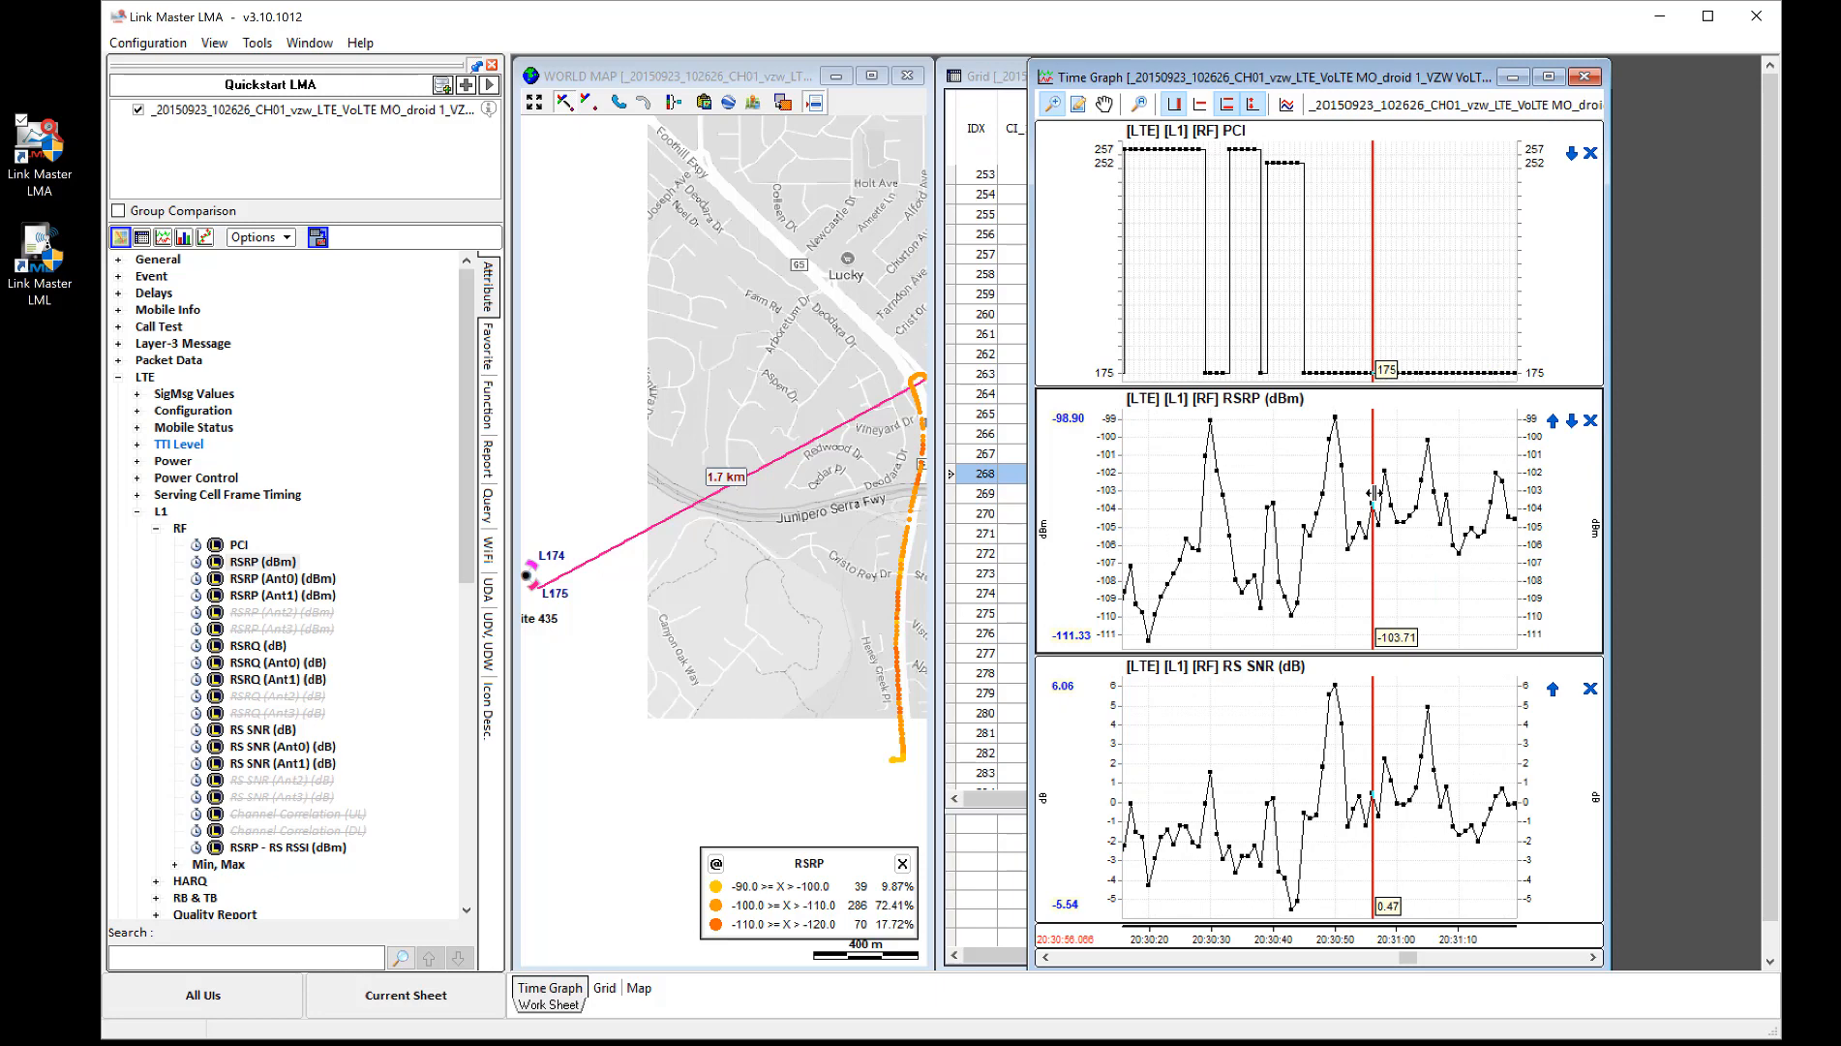
left_click_drag(1363, 456, 1175, 454)
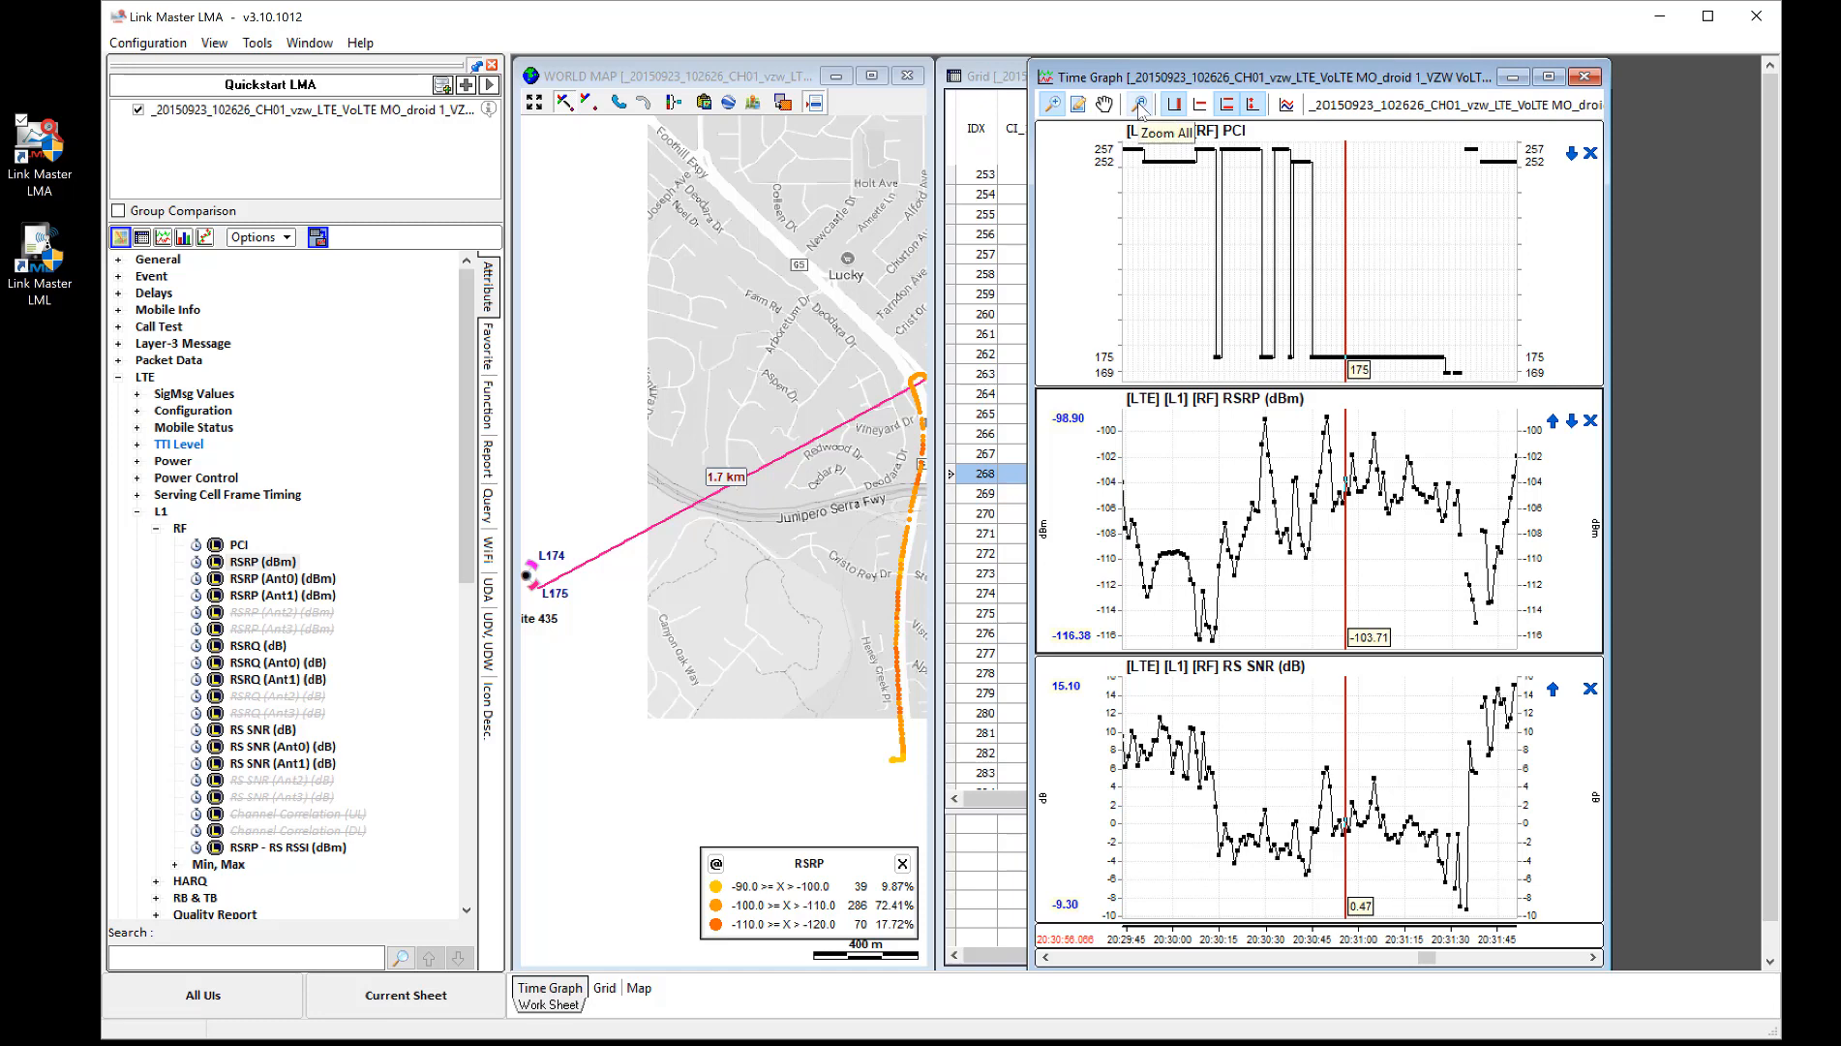
left_click(1139, 104)
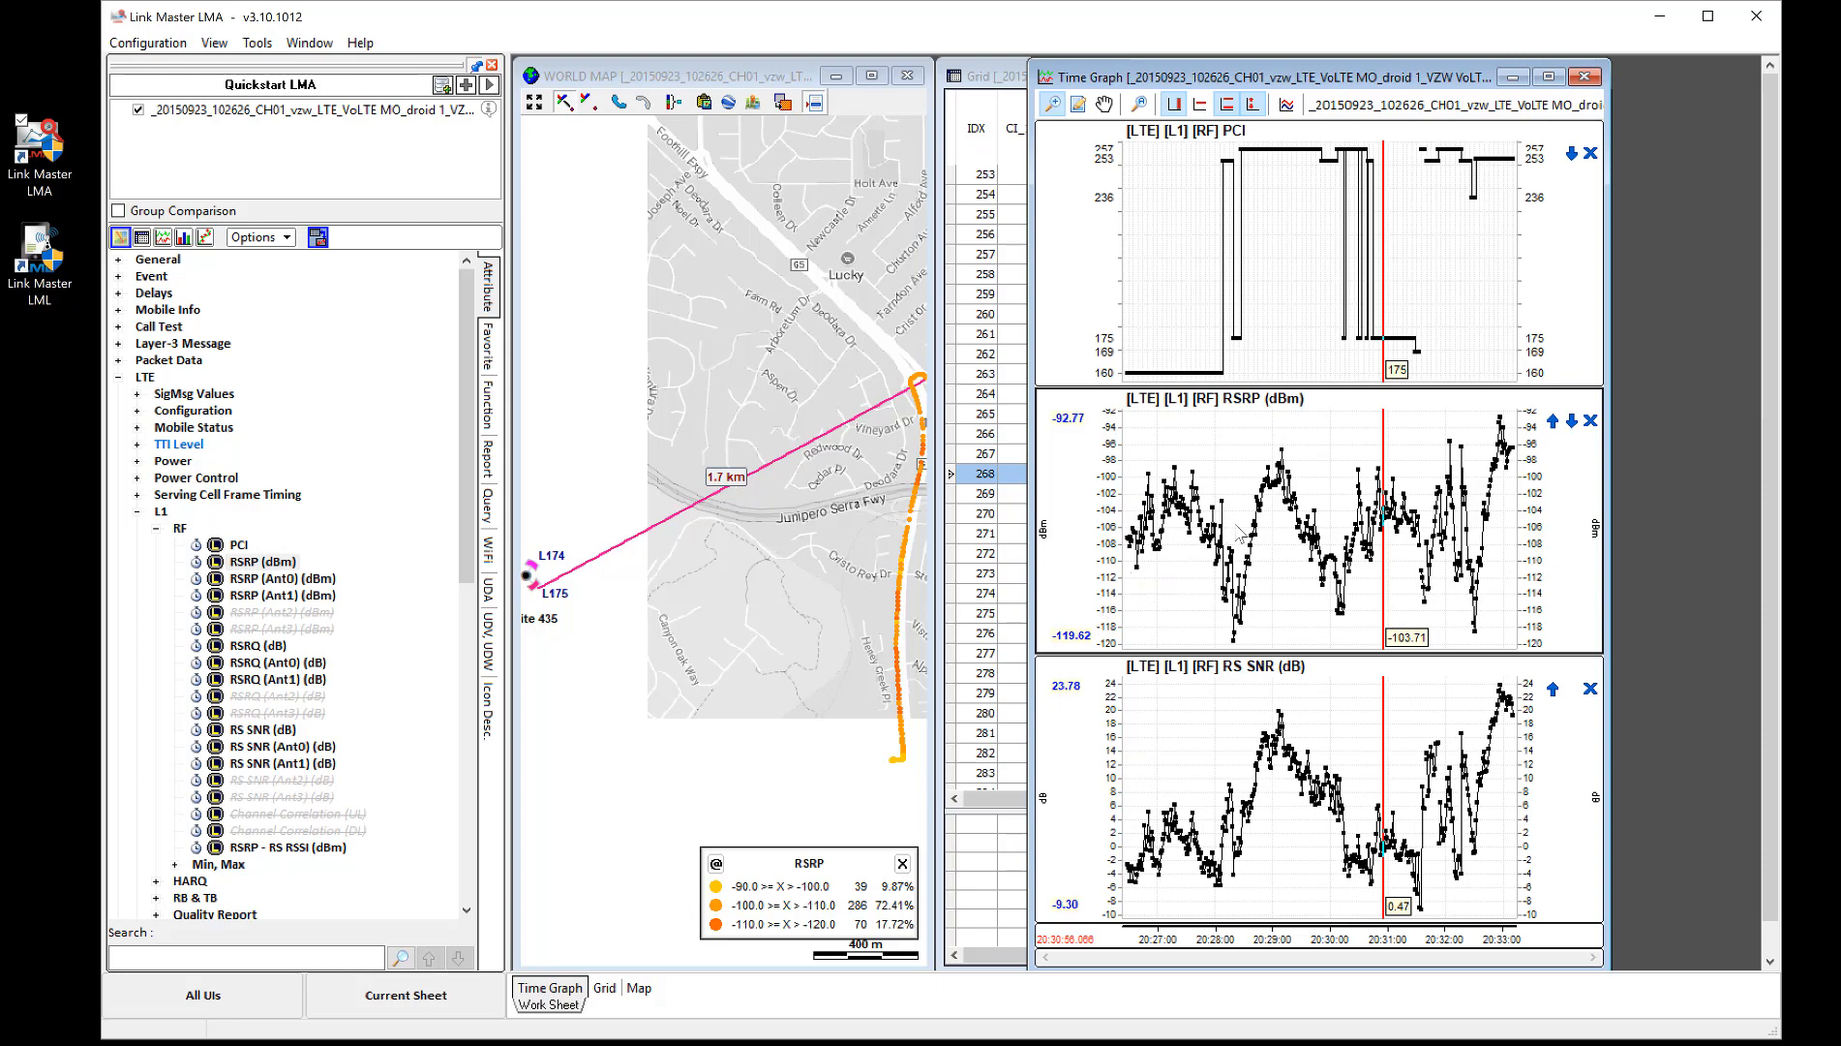
- Open a statistics chart of the log's LTE RSRP (dBm) distribution and reposition its window within the workspace
left_click(259, 562)
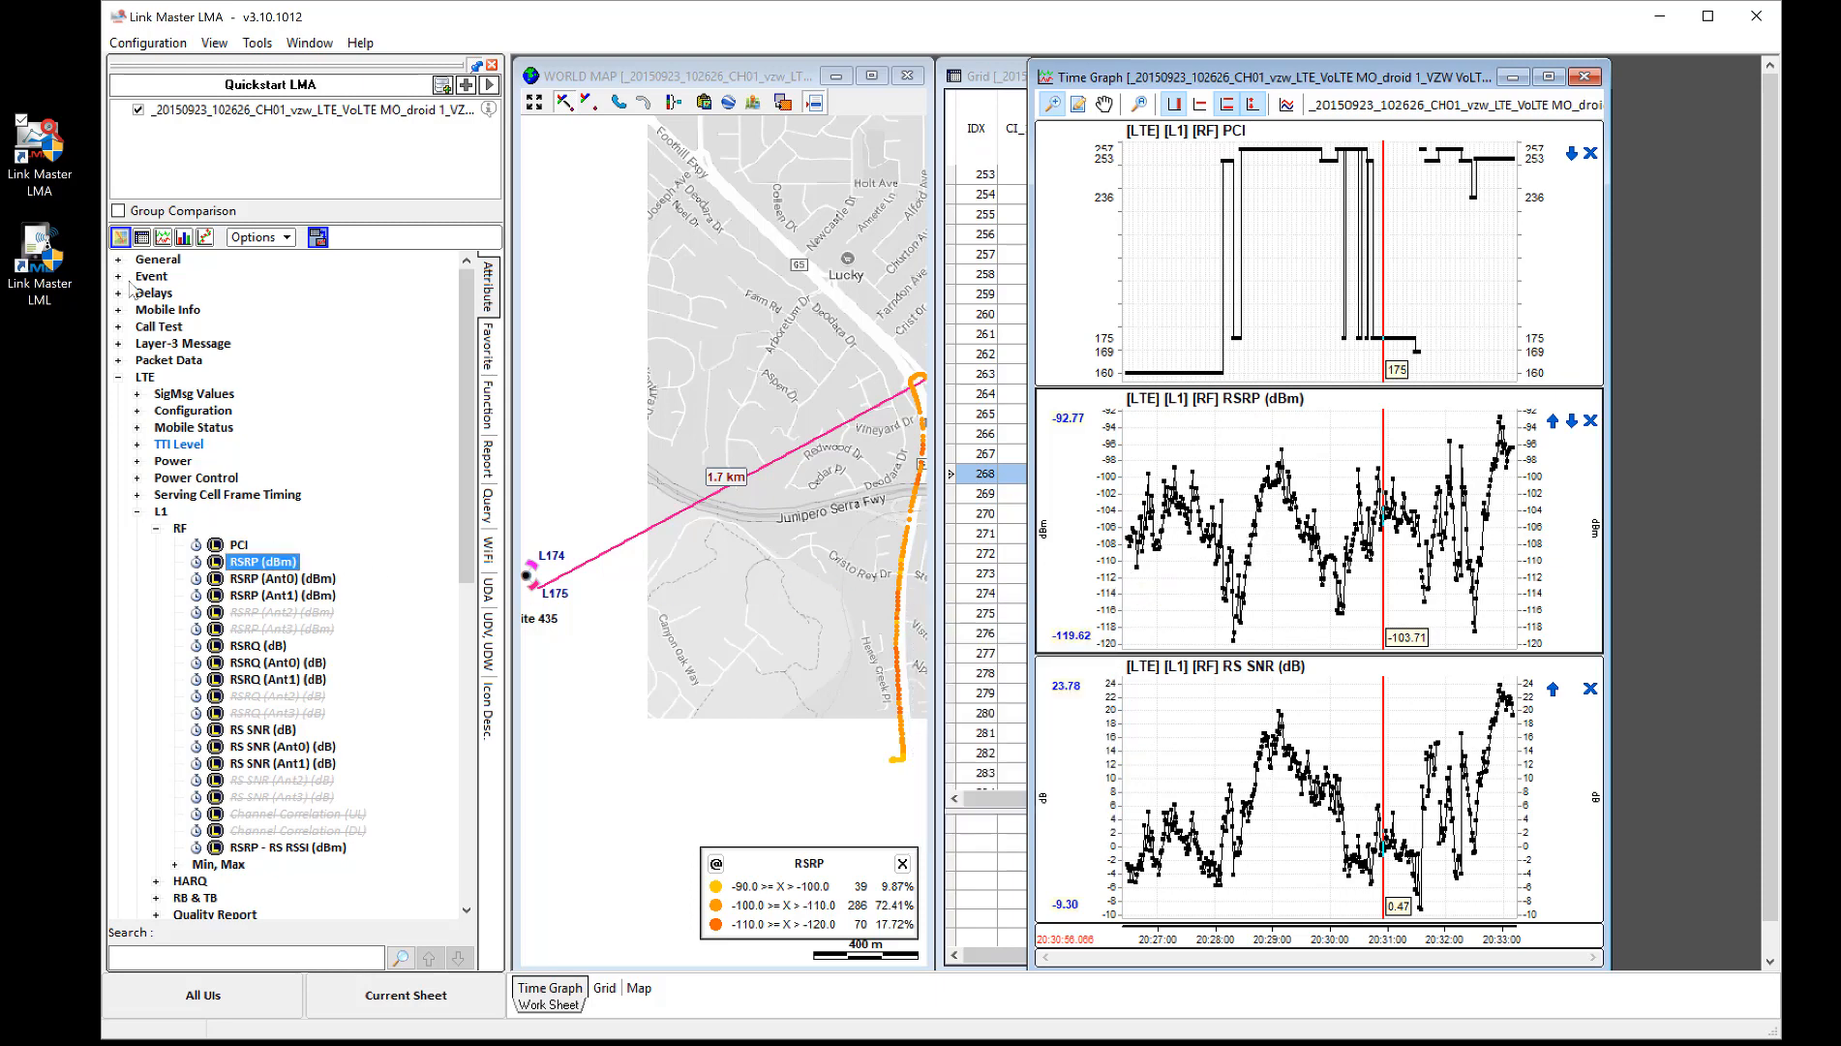
right_click(257, 563)
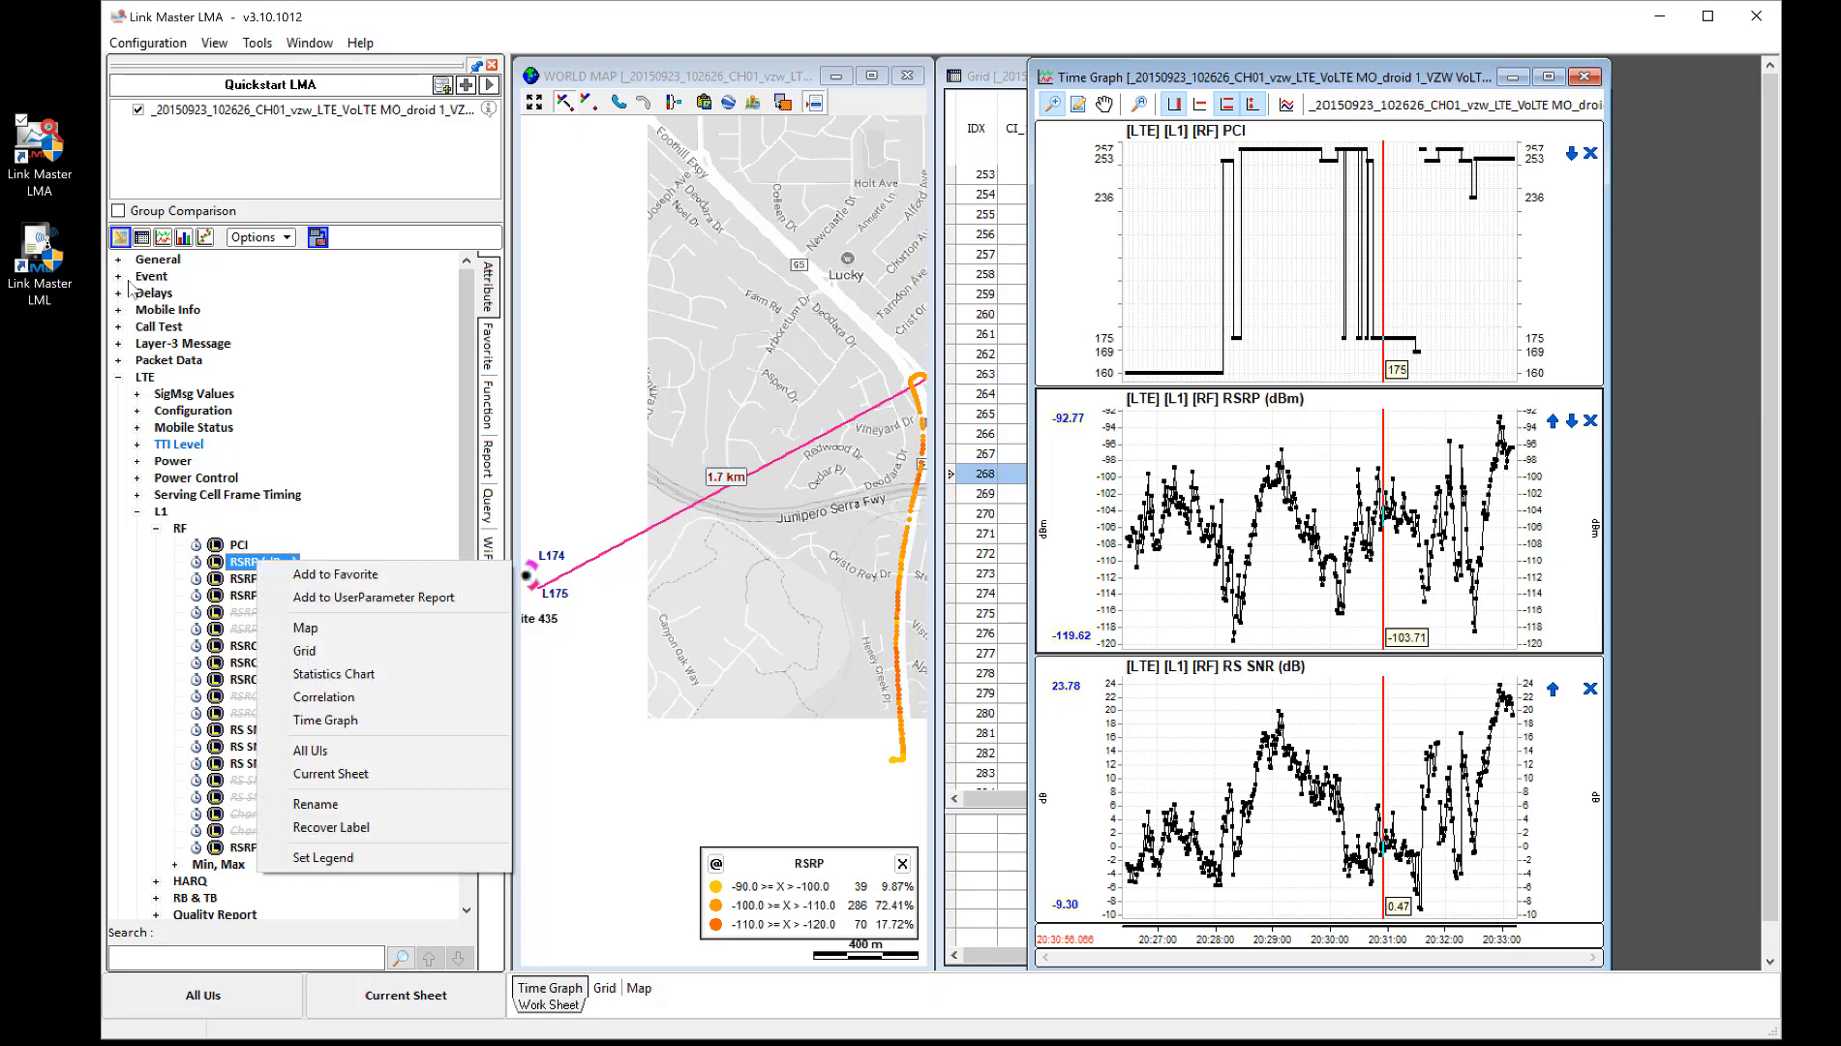
left_click(312, 675)
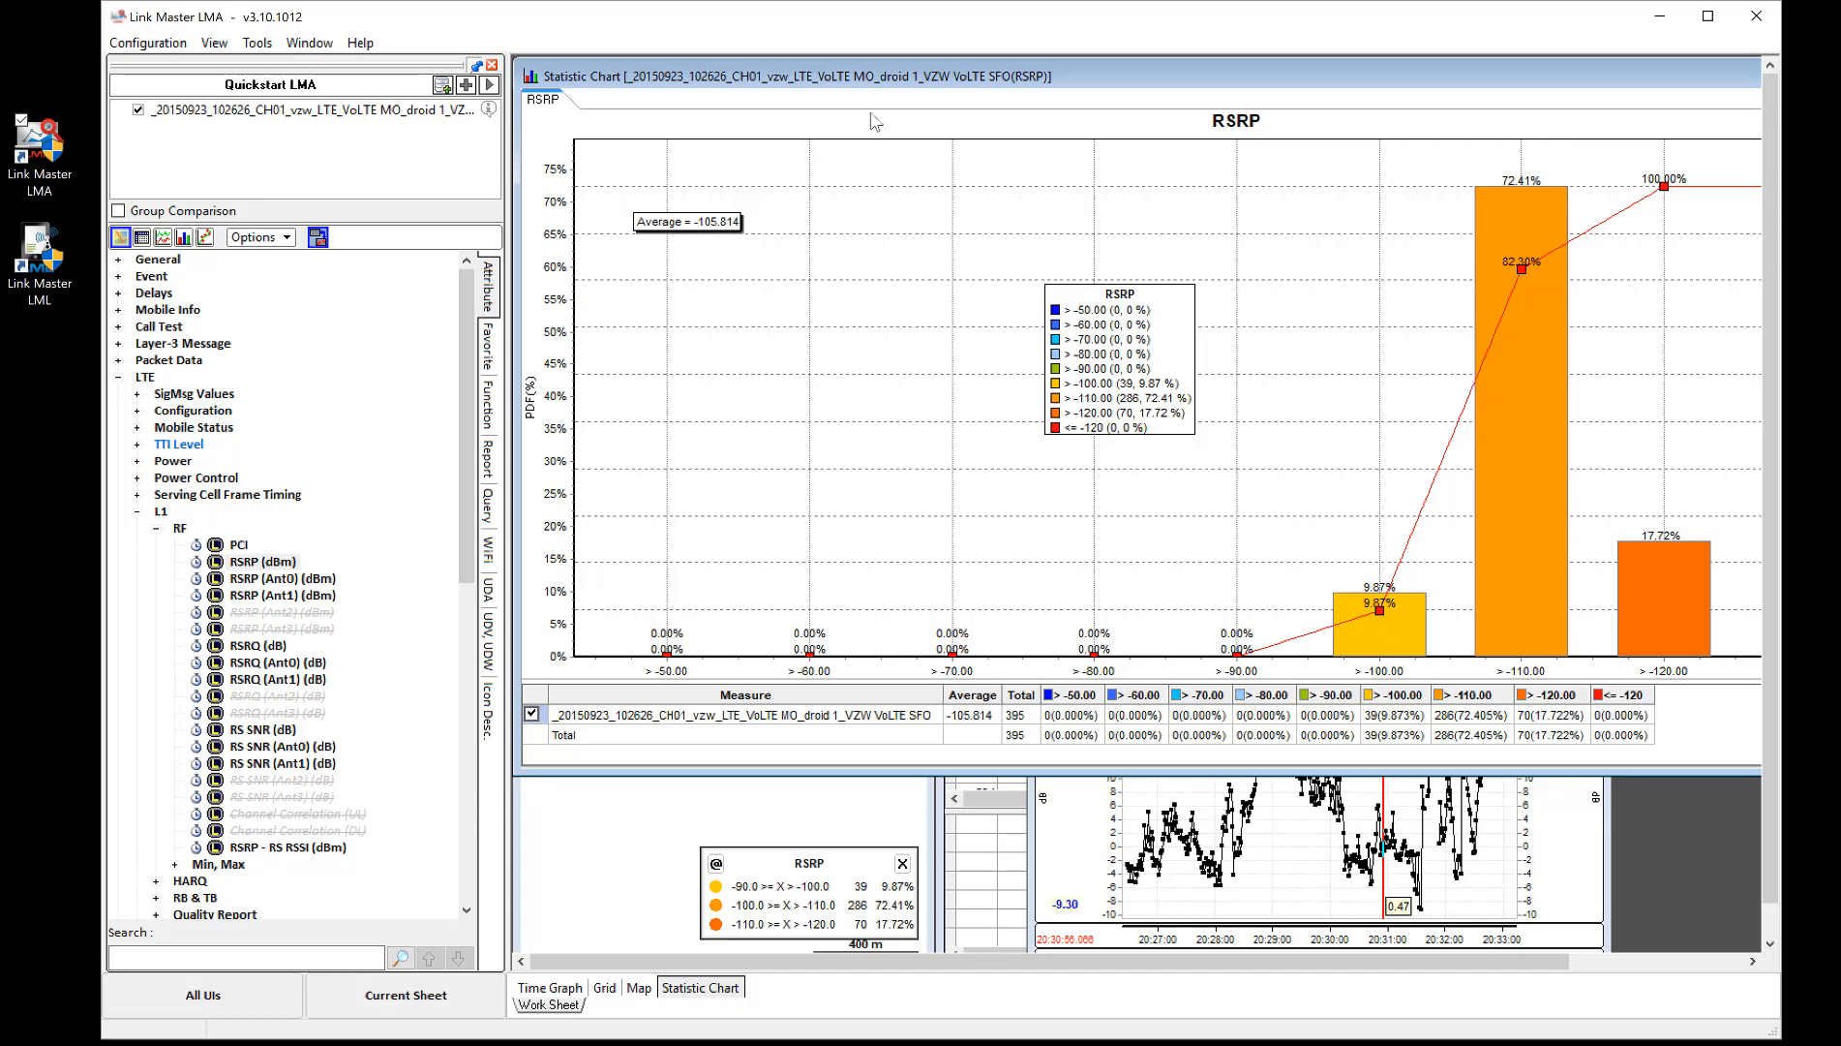
left_click_drag(553, 71, 594, 89)
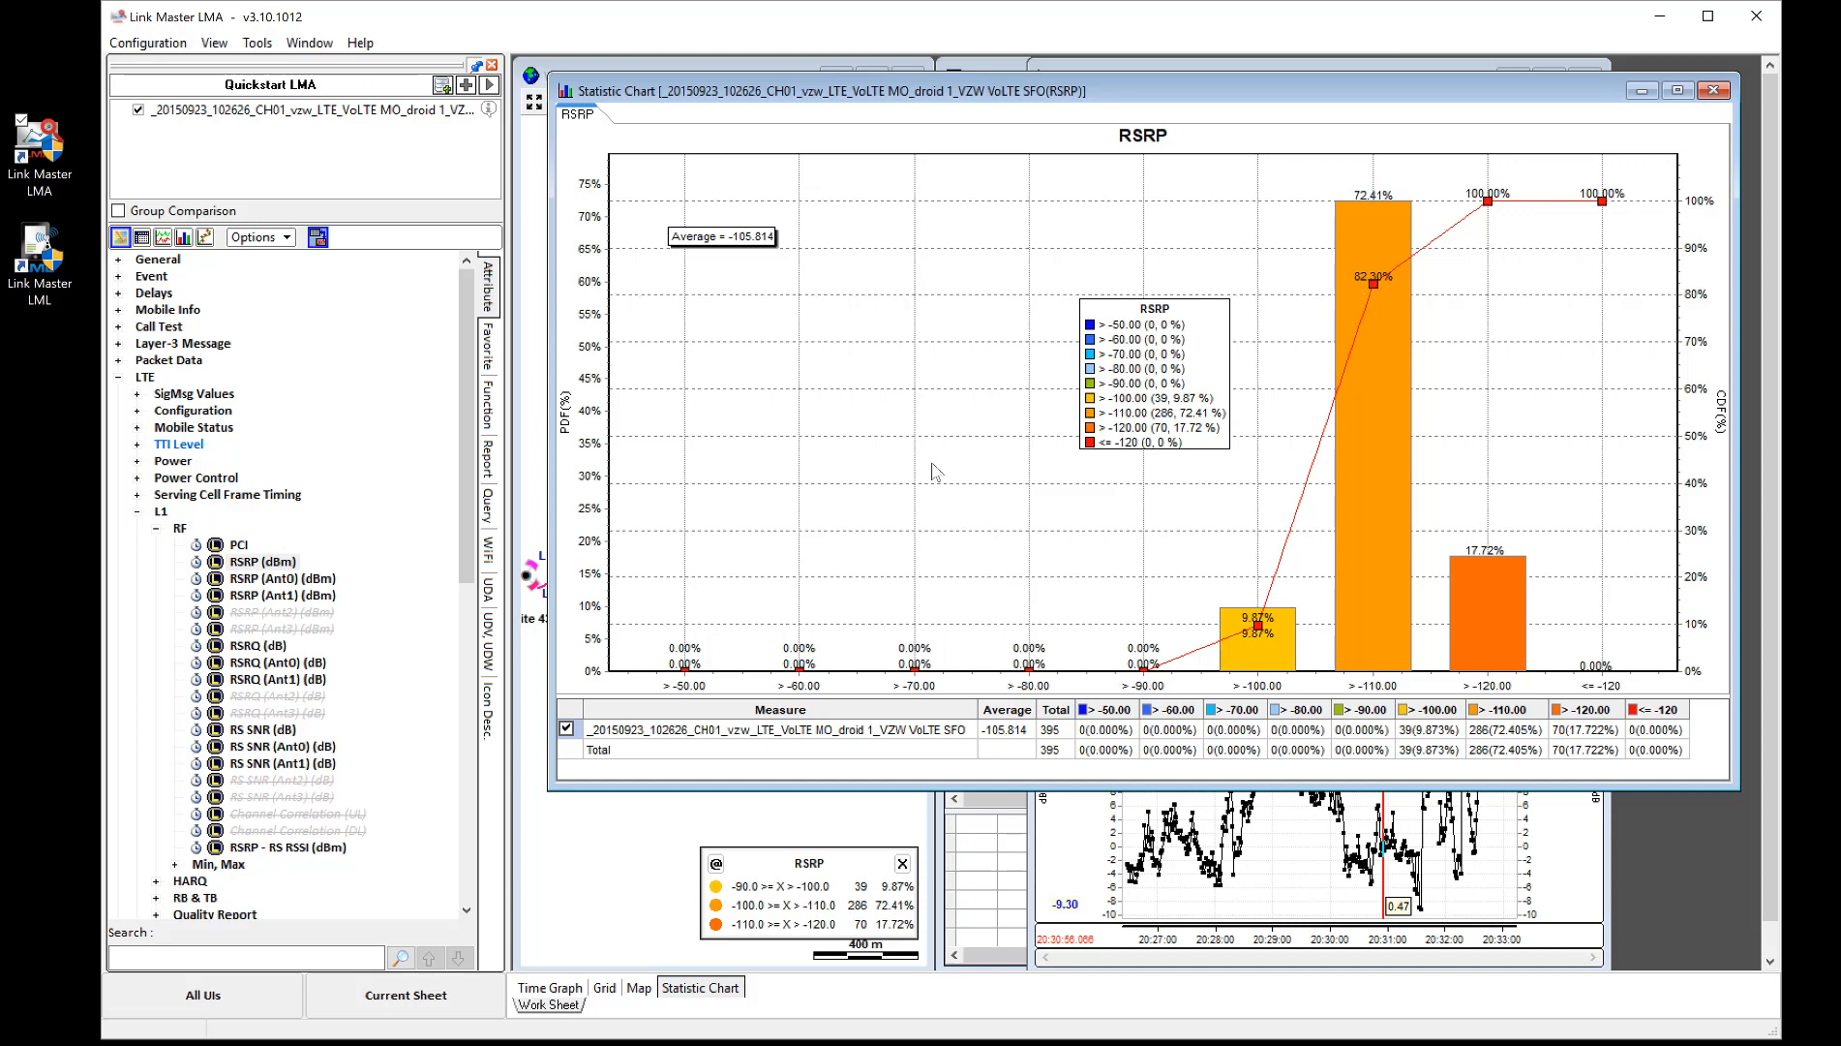
- Create a correlation view of RSRP against RS RSSI (dBm) from the RS_RSSI power group, and close the correlation and statistics chart windows
right_click(262, 568)
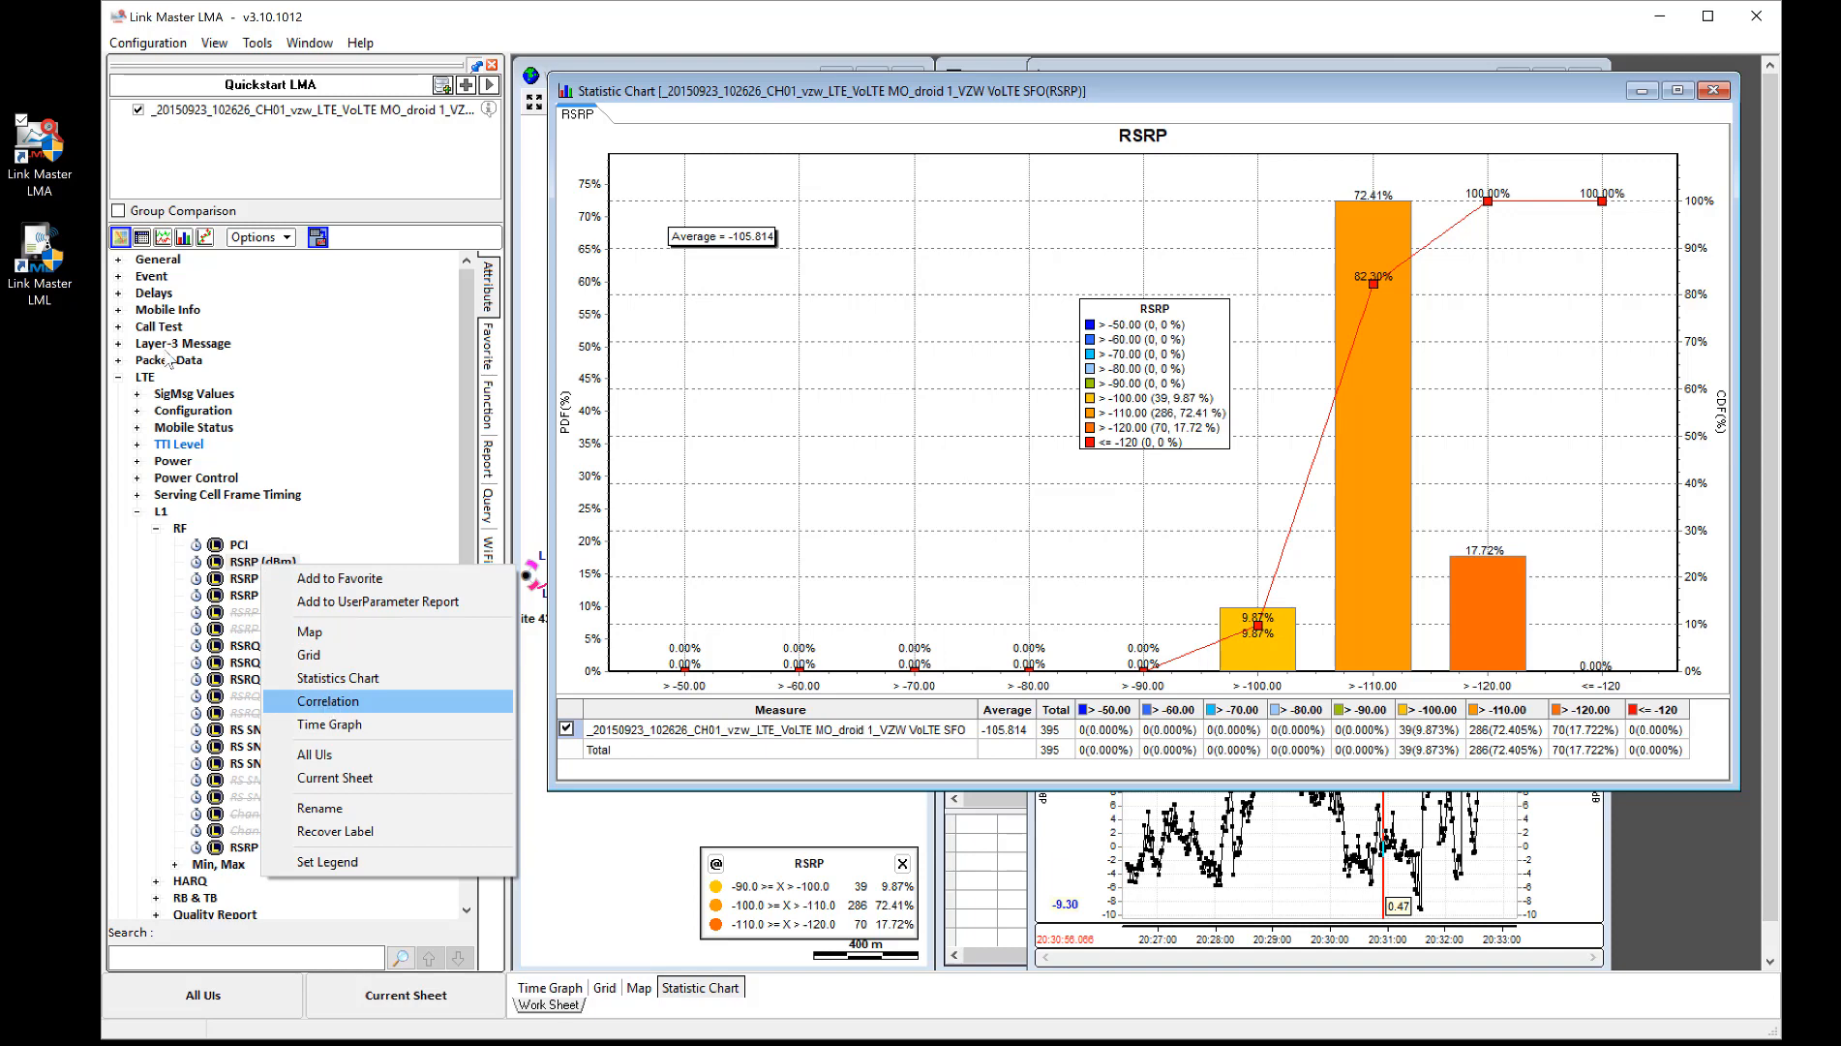
left_click(329, 700)
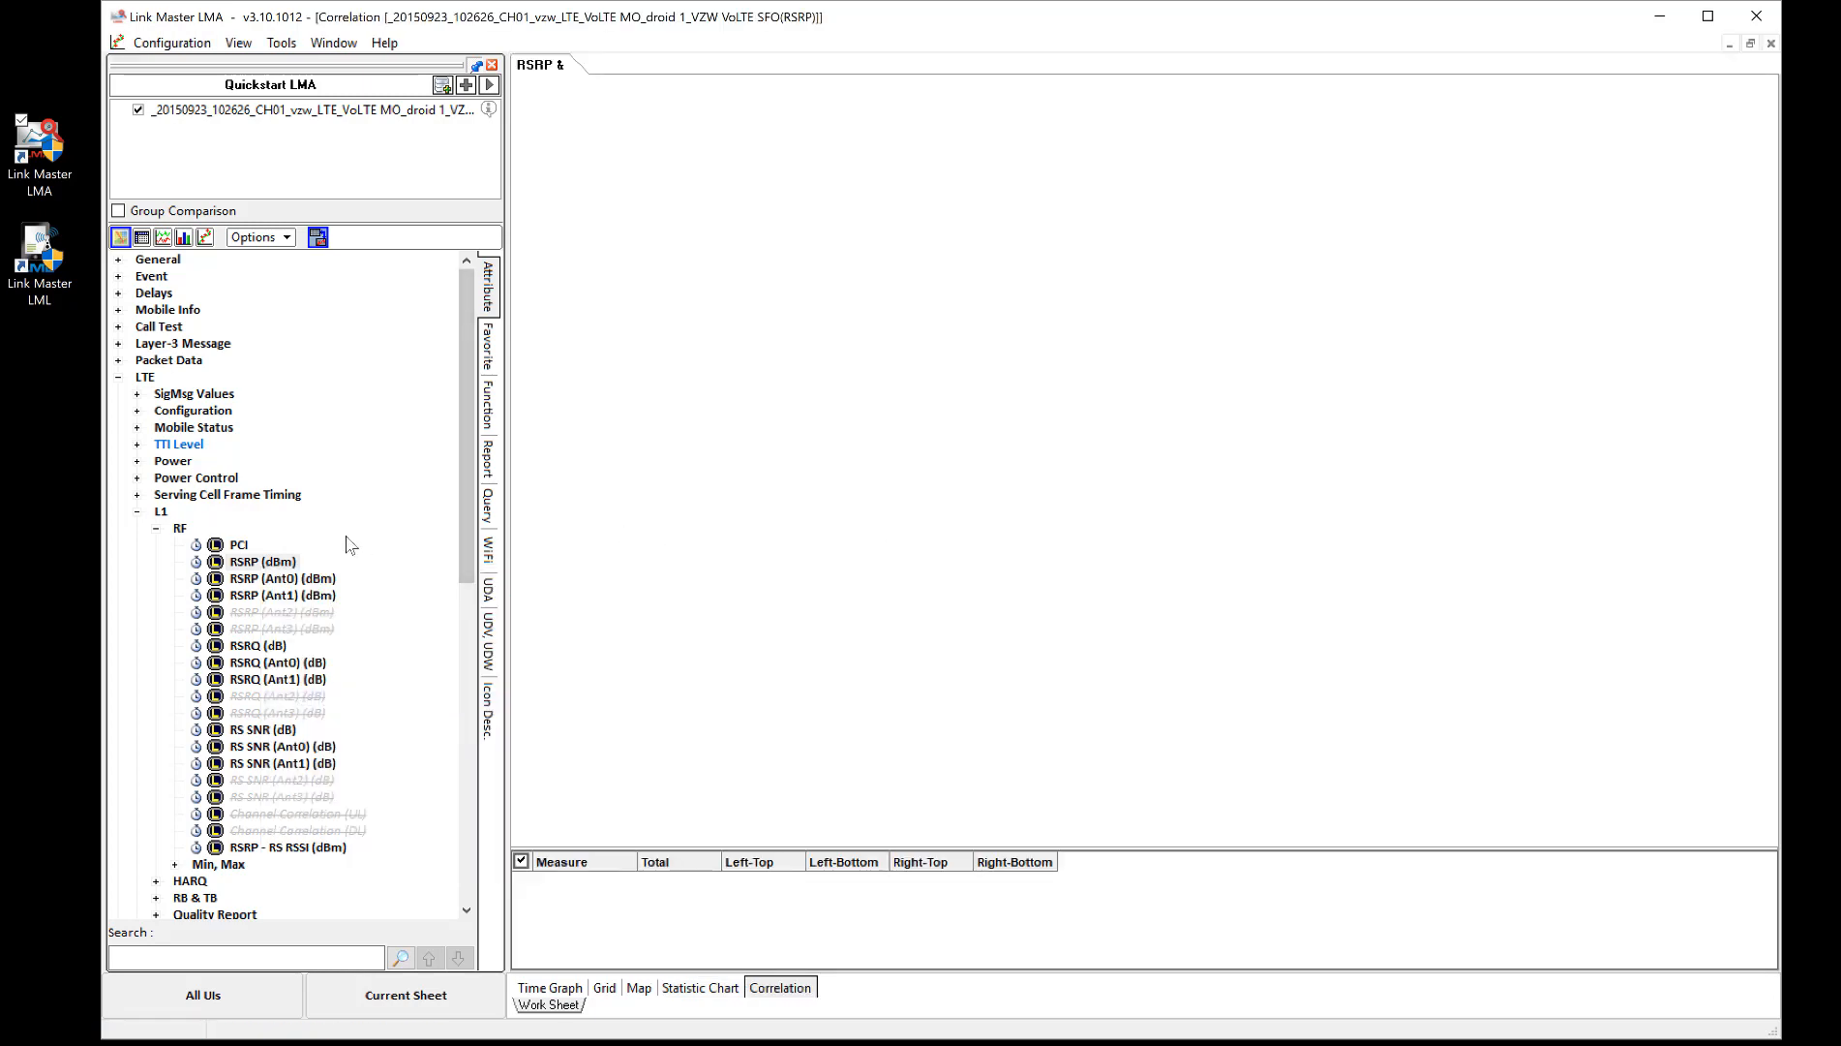
left_click(138, 462)
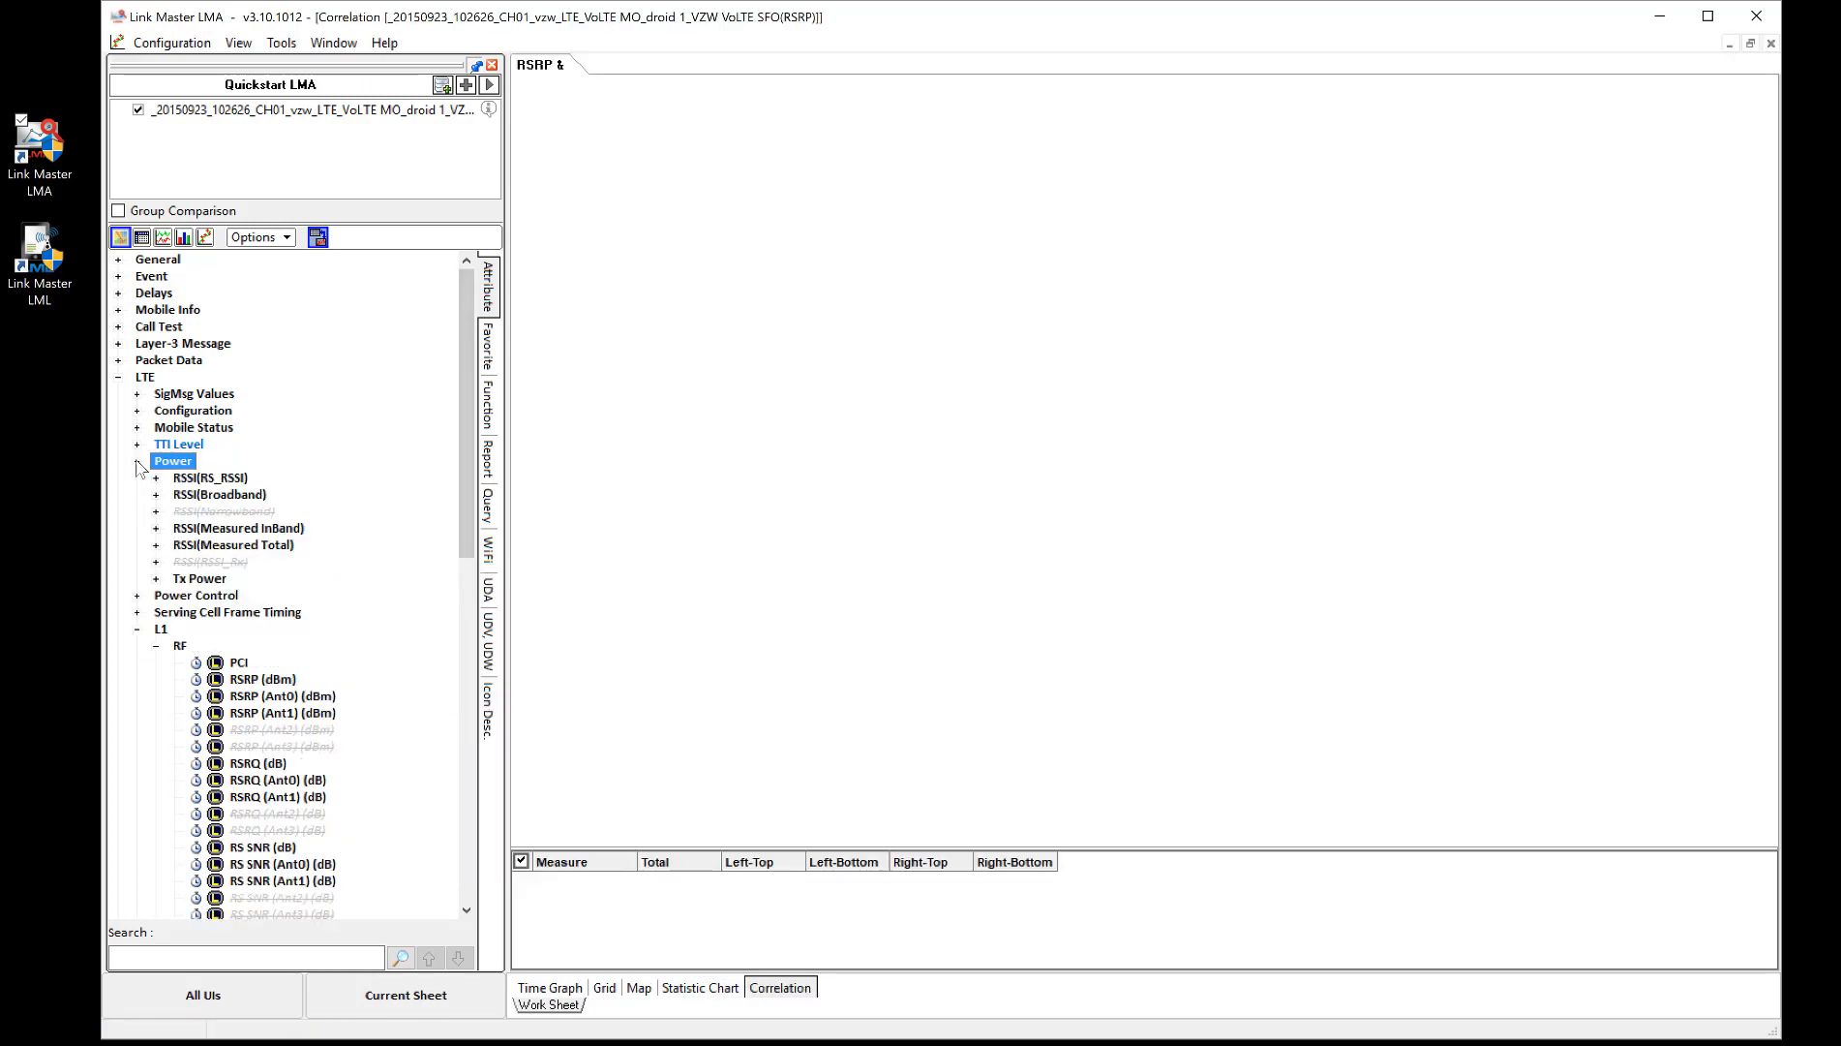
left_click(156, 478)
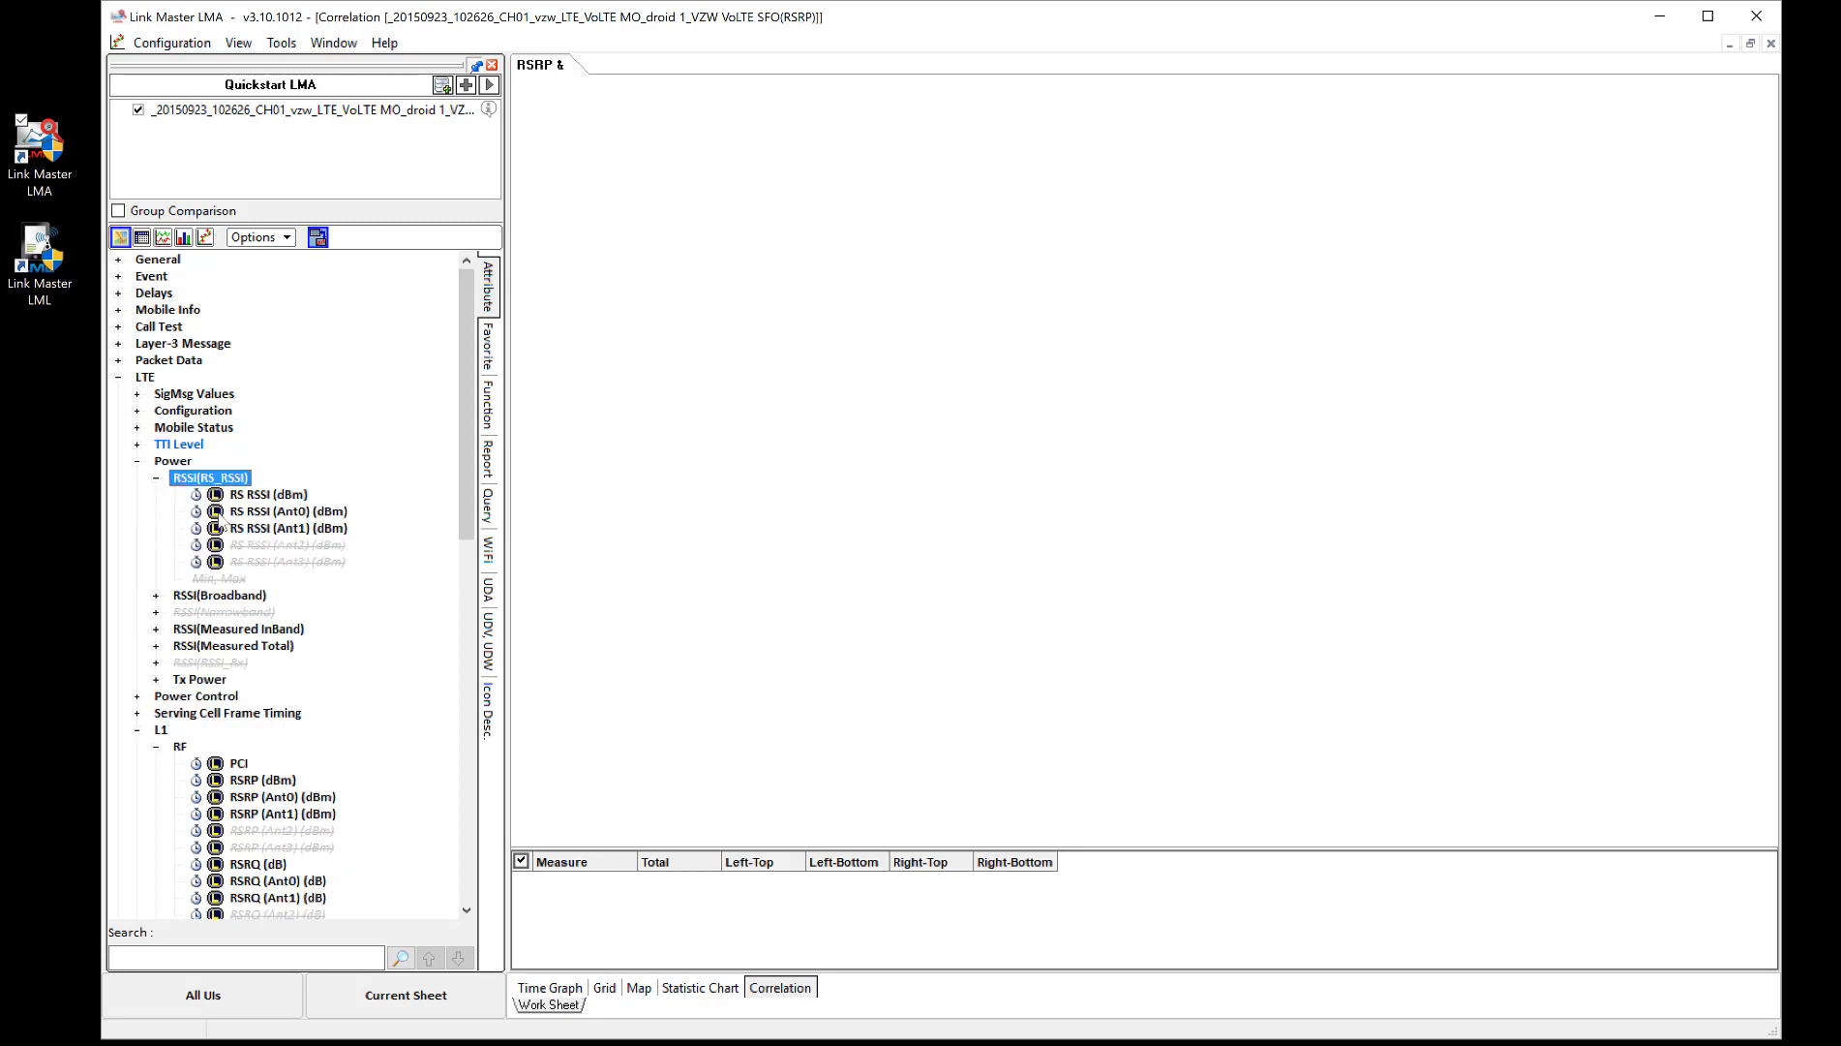
left_click_drag(274, 500, 765, 484)
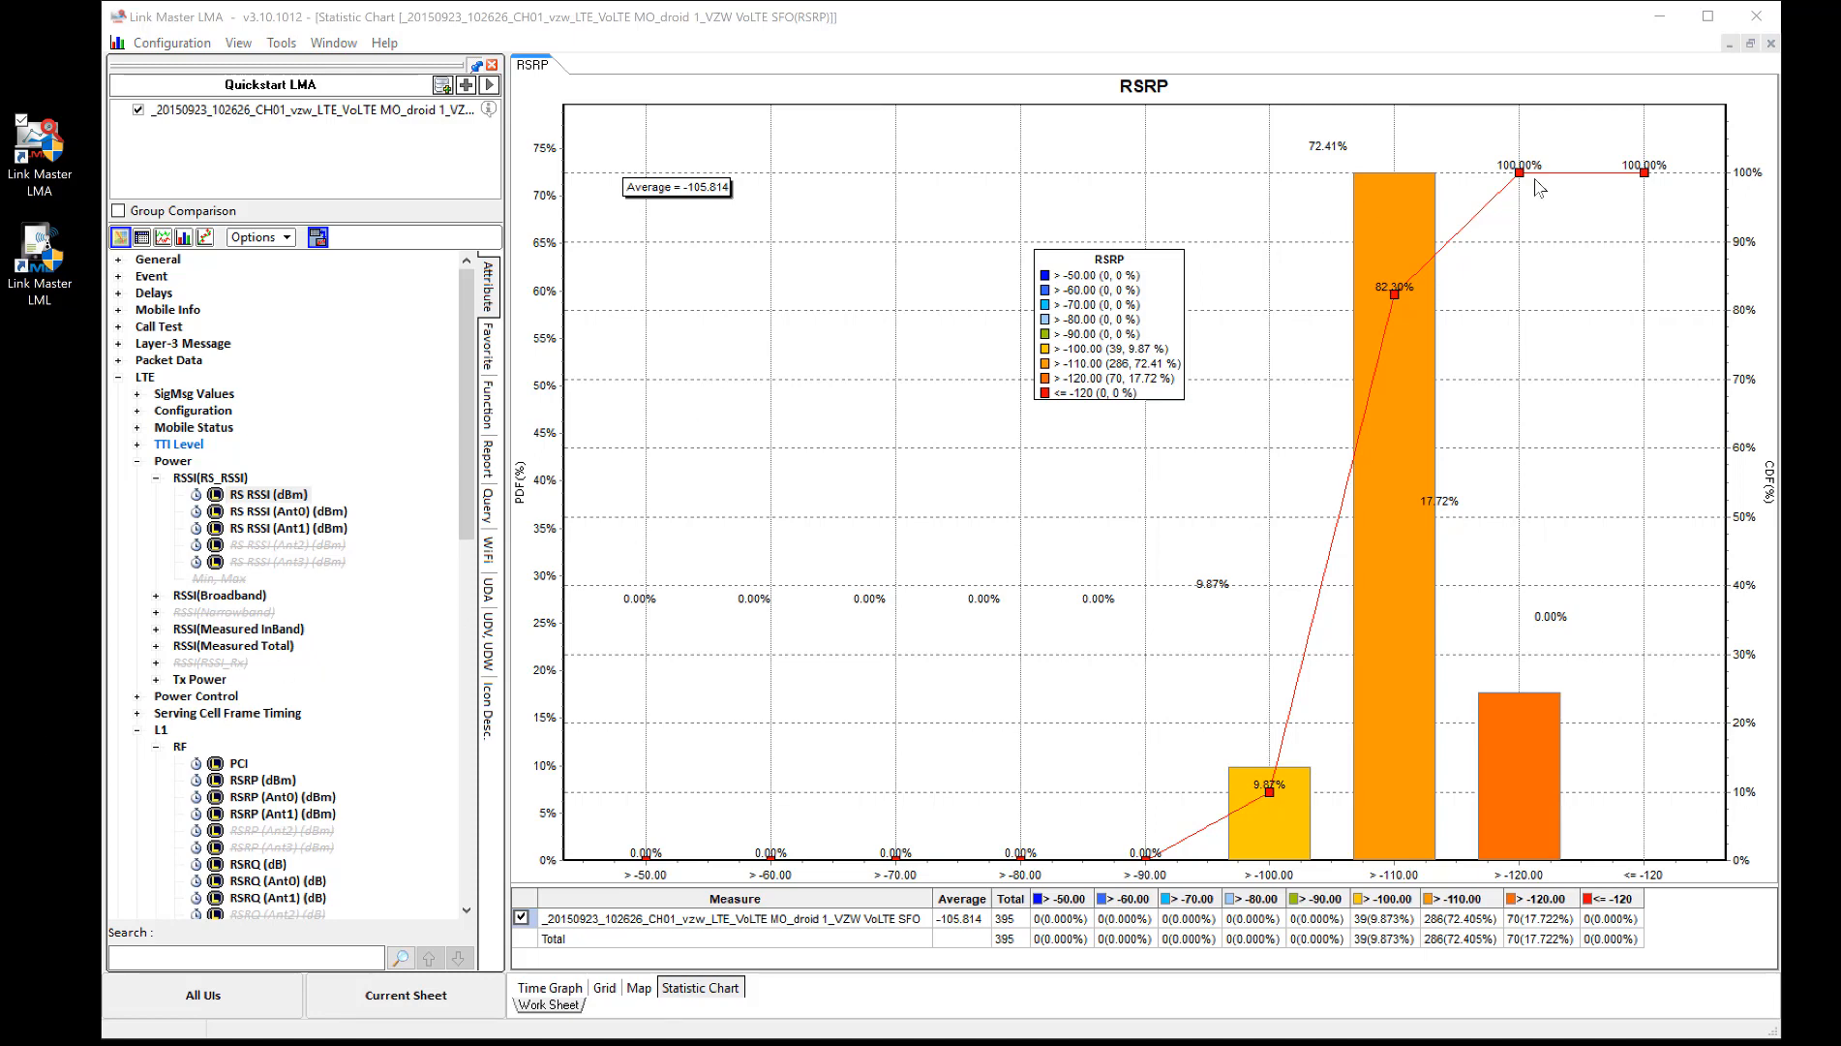
left_click(1771, 44)
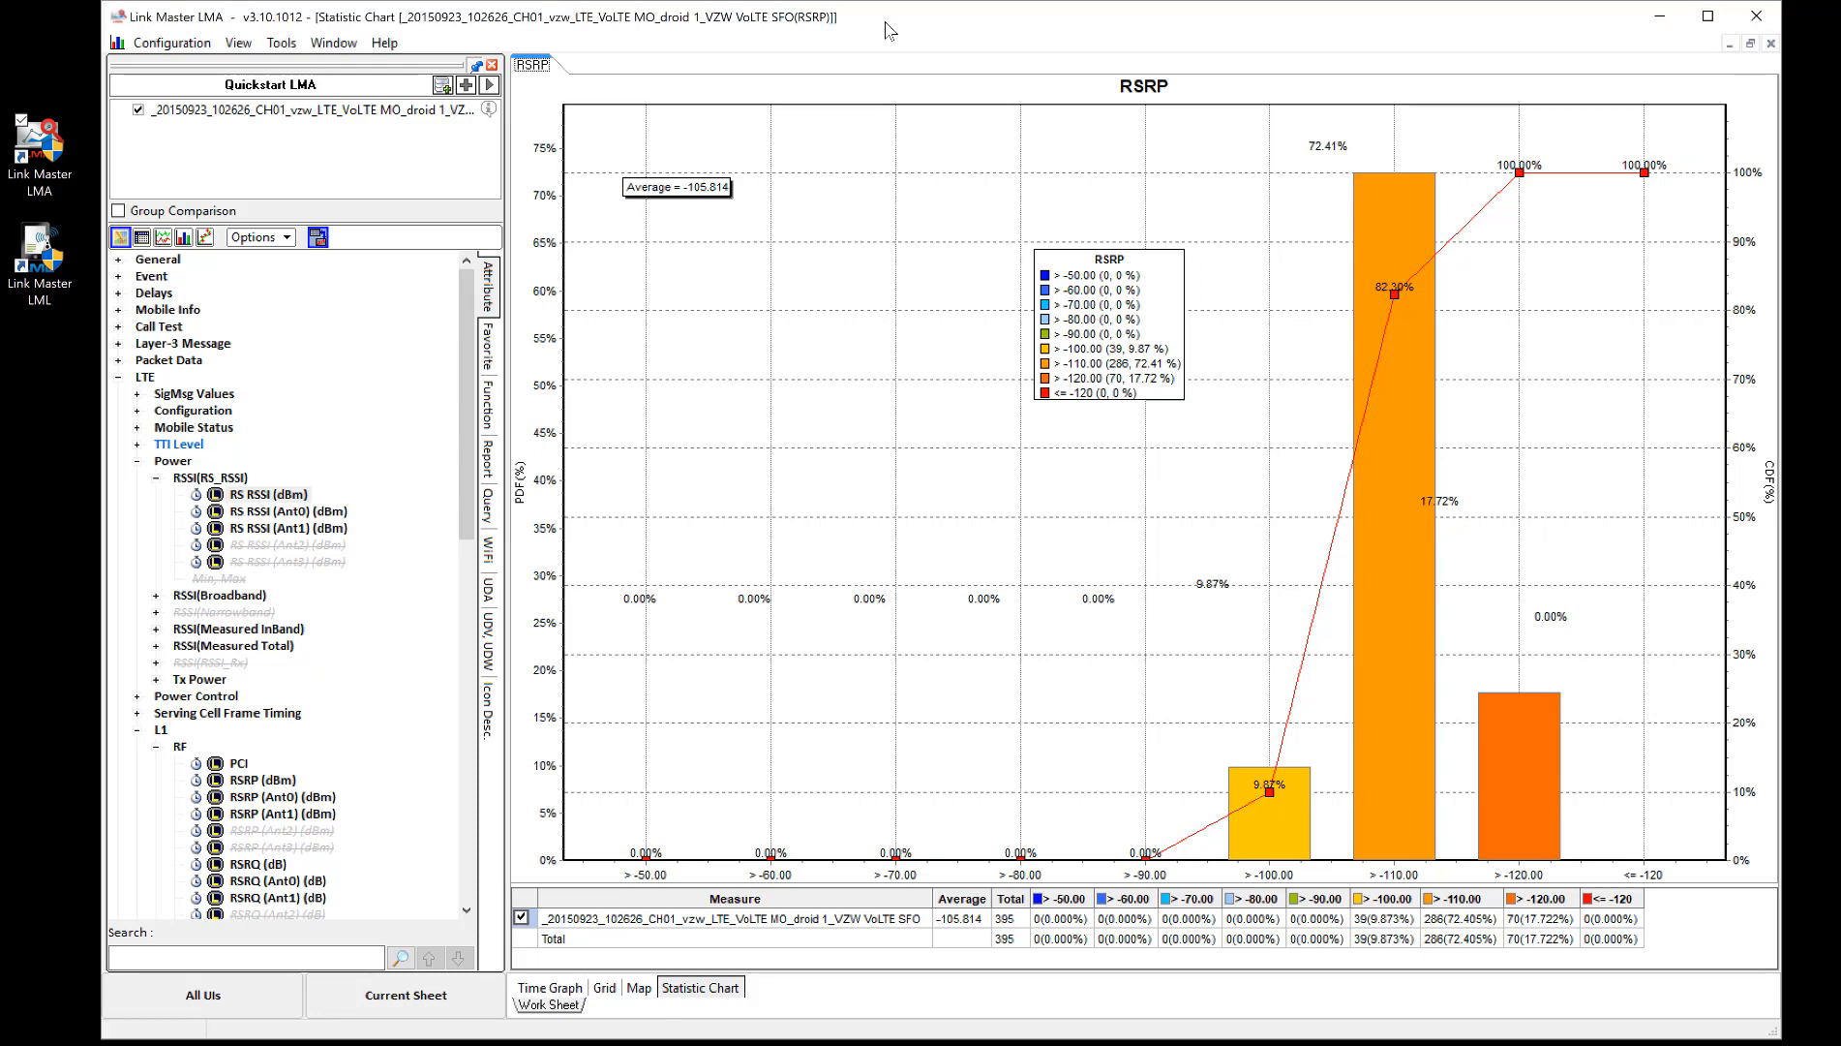
- Open the drive-test log's Log View and apply a base filter limited to OTA Signal Message, checking its LTE RRC UL CCCH and UL DCCH entries
right_click(296, 113)
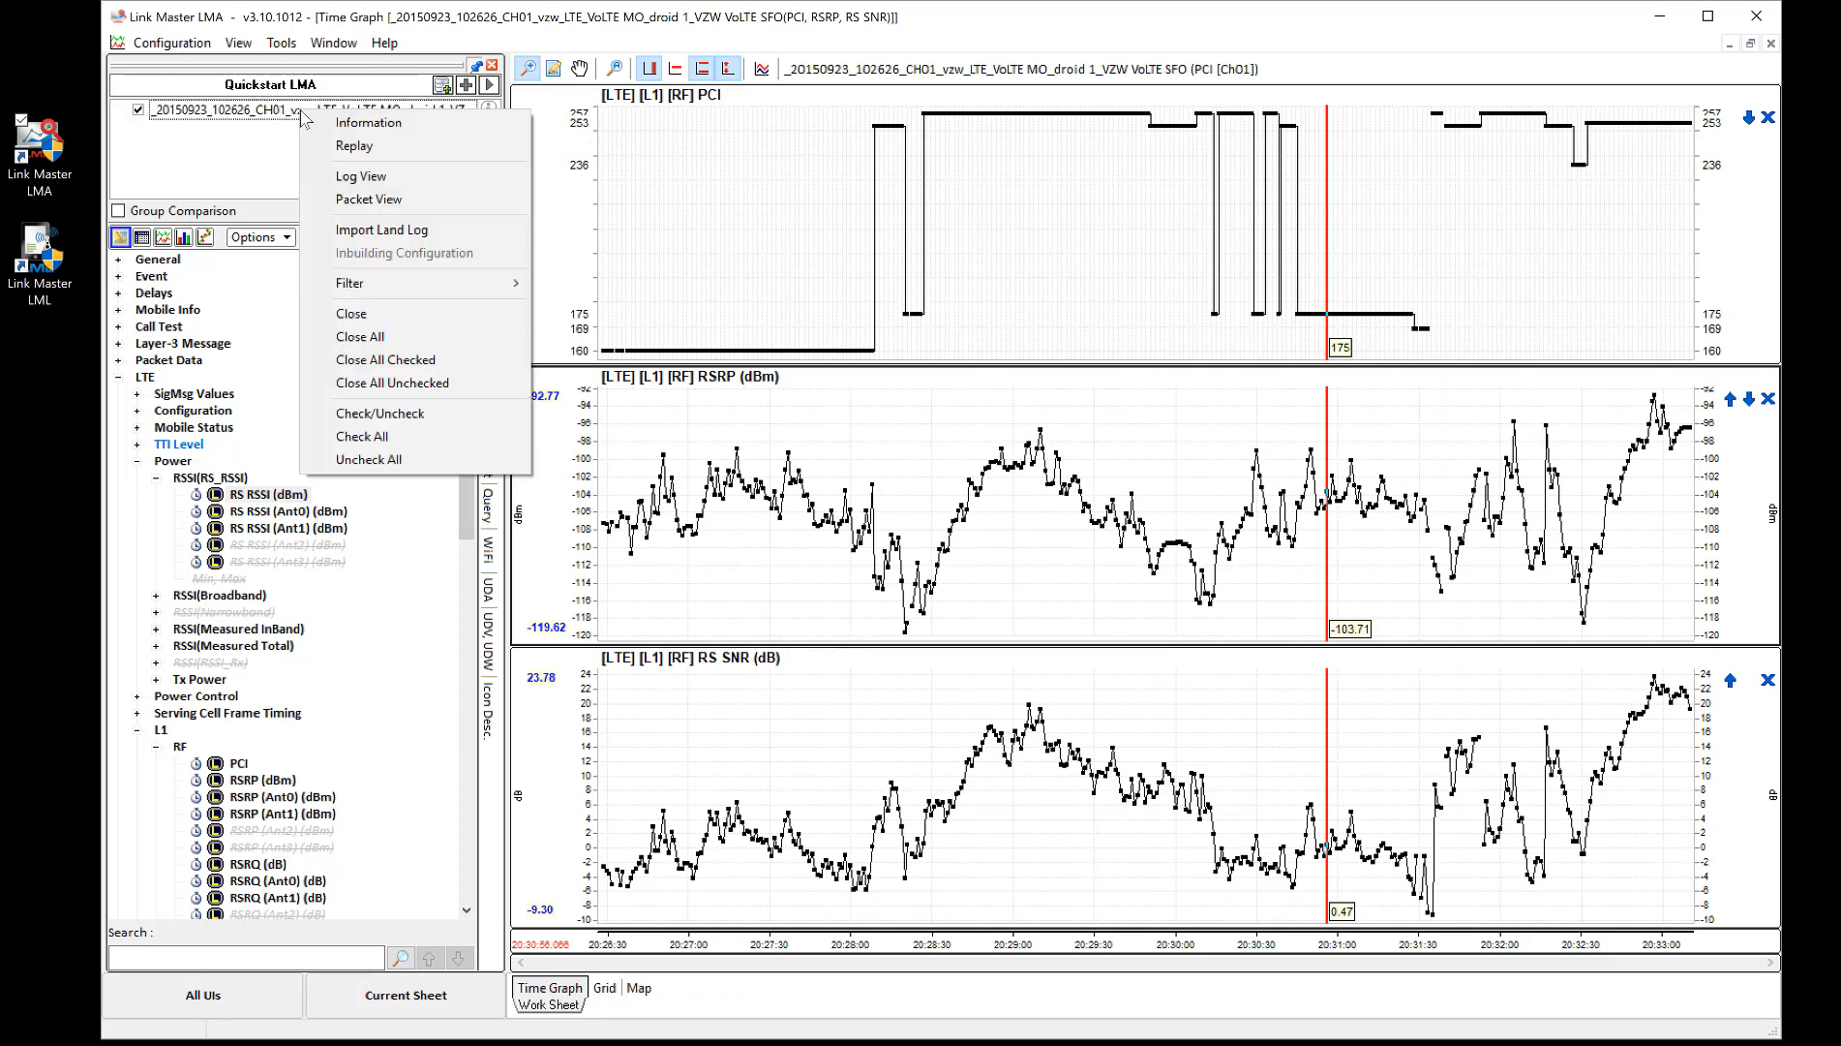
left_click(367, 178)
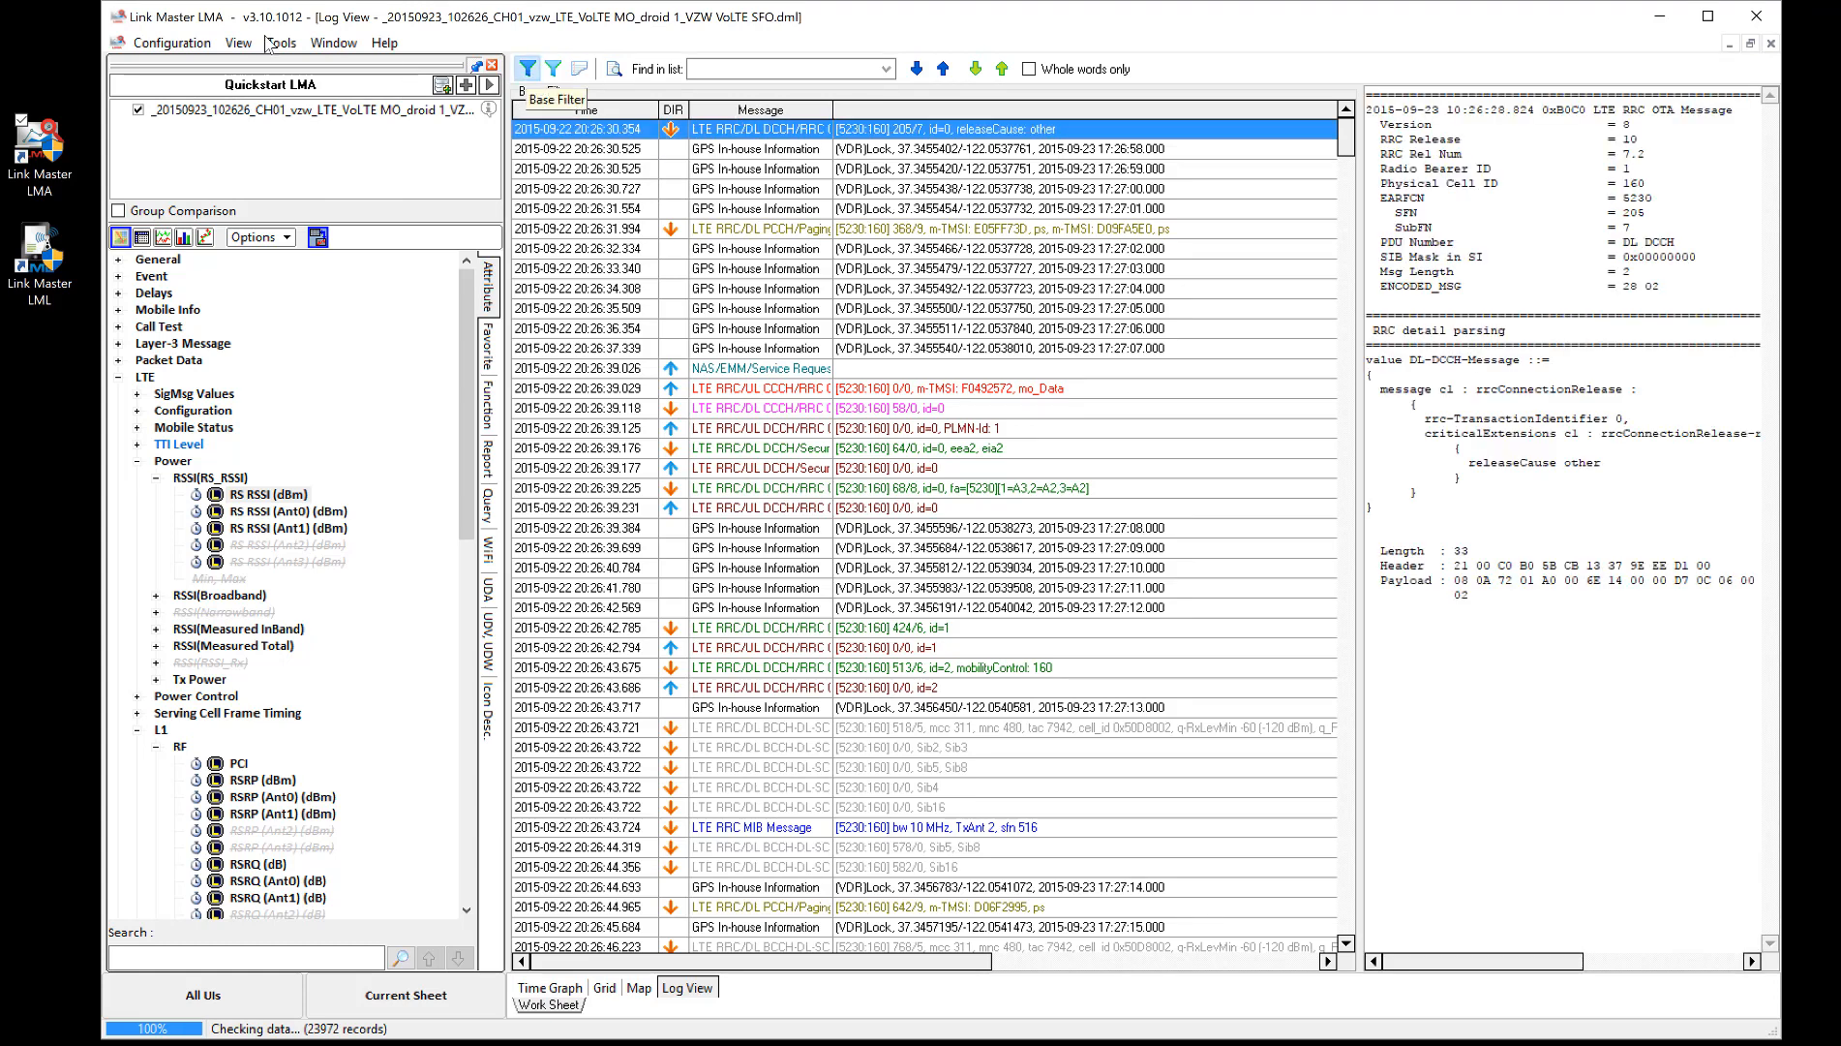
left_click(528, 71)
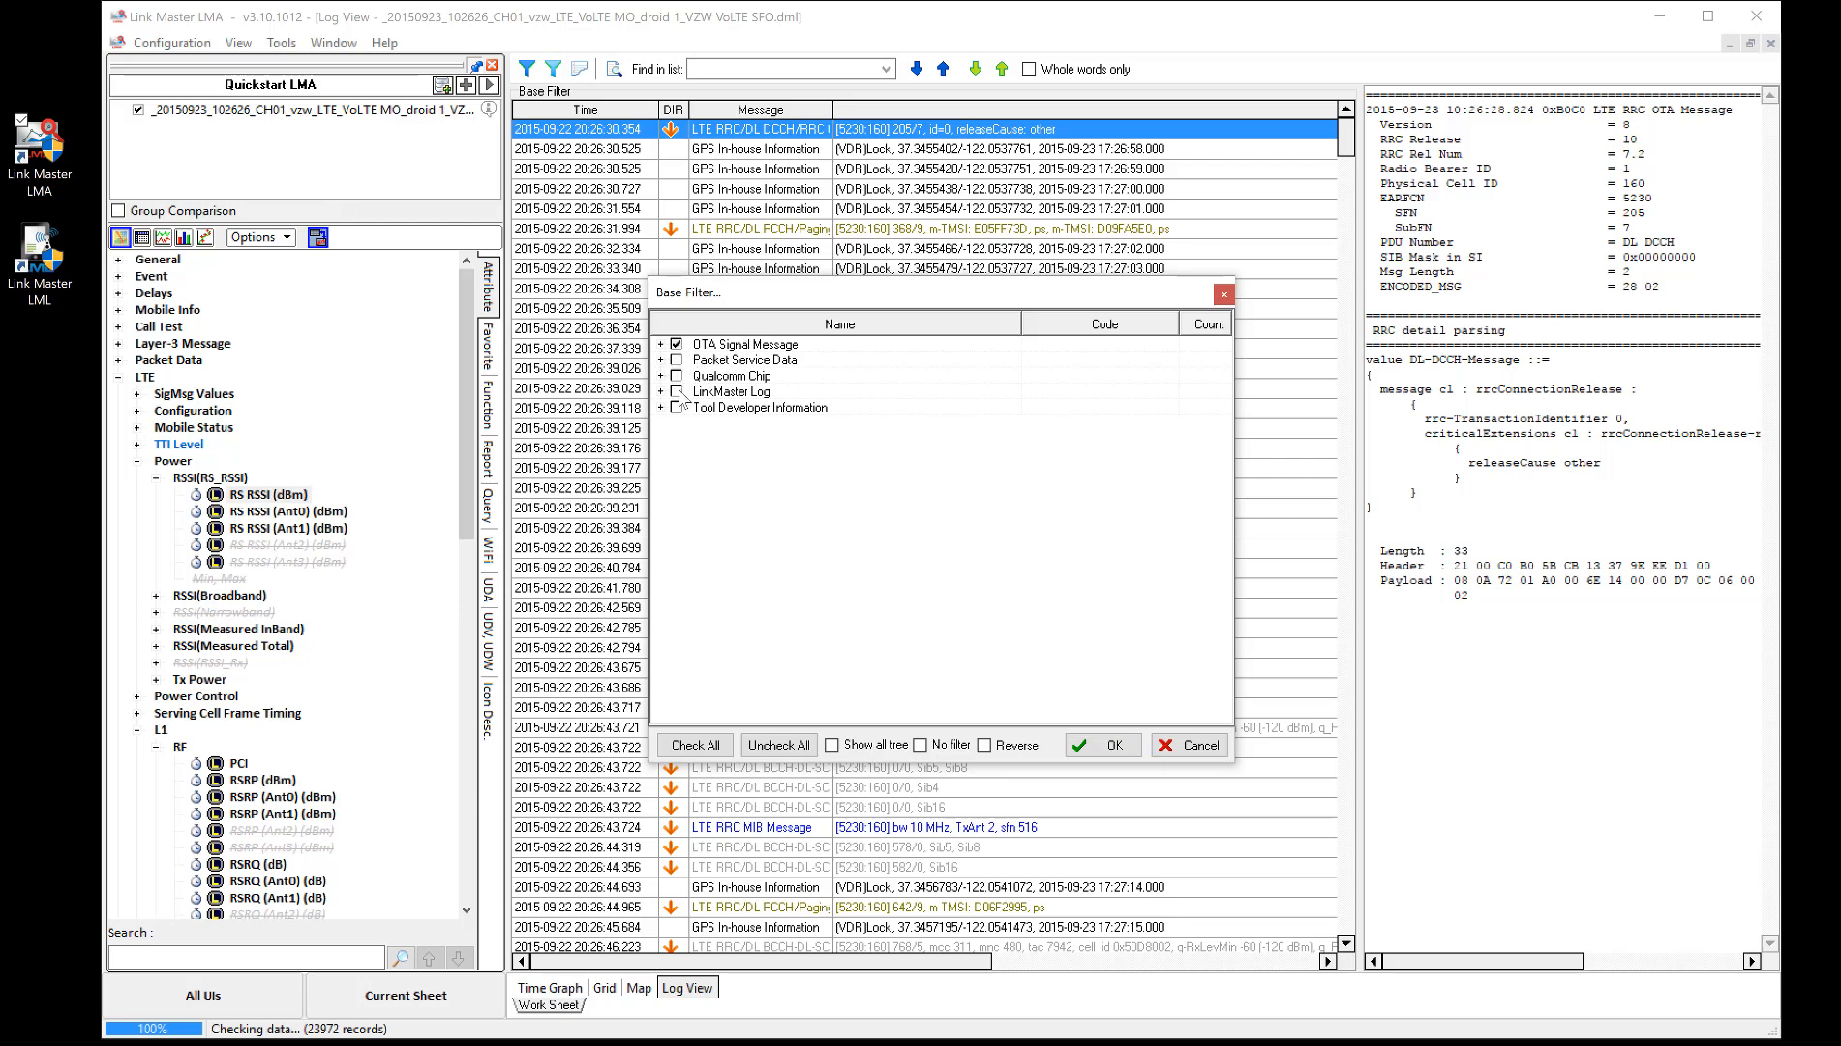
left_click(660, 343)
left_click(679, 359)
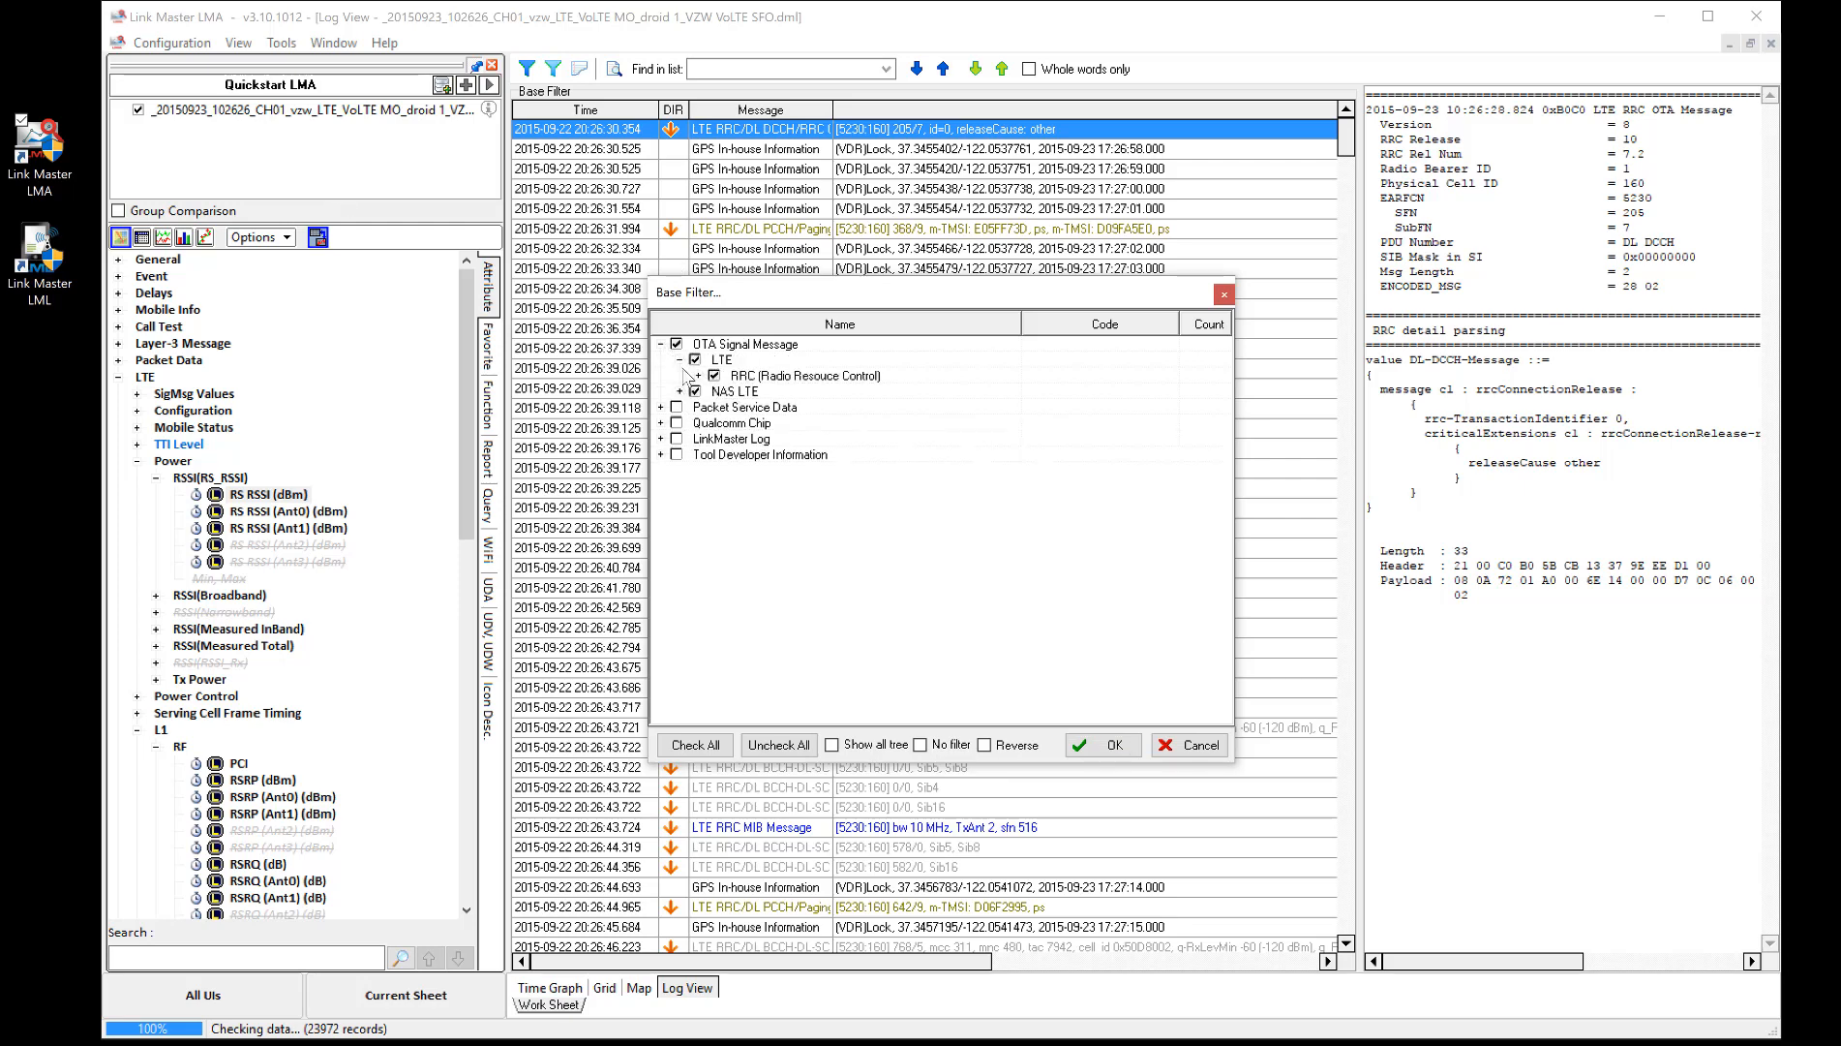
left_click(698, 375)
left_click(718, 391)
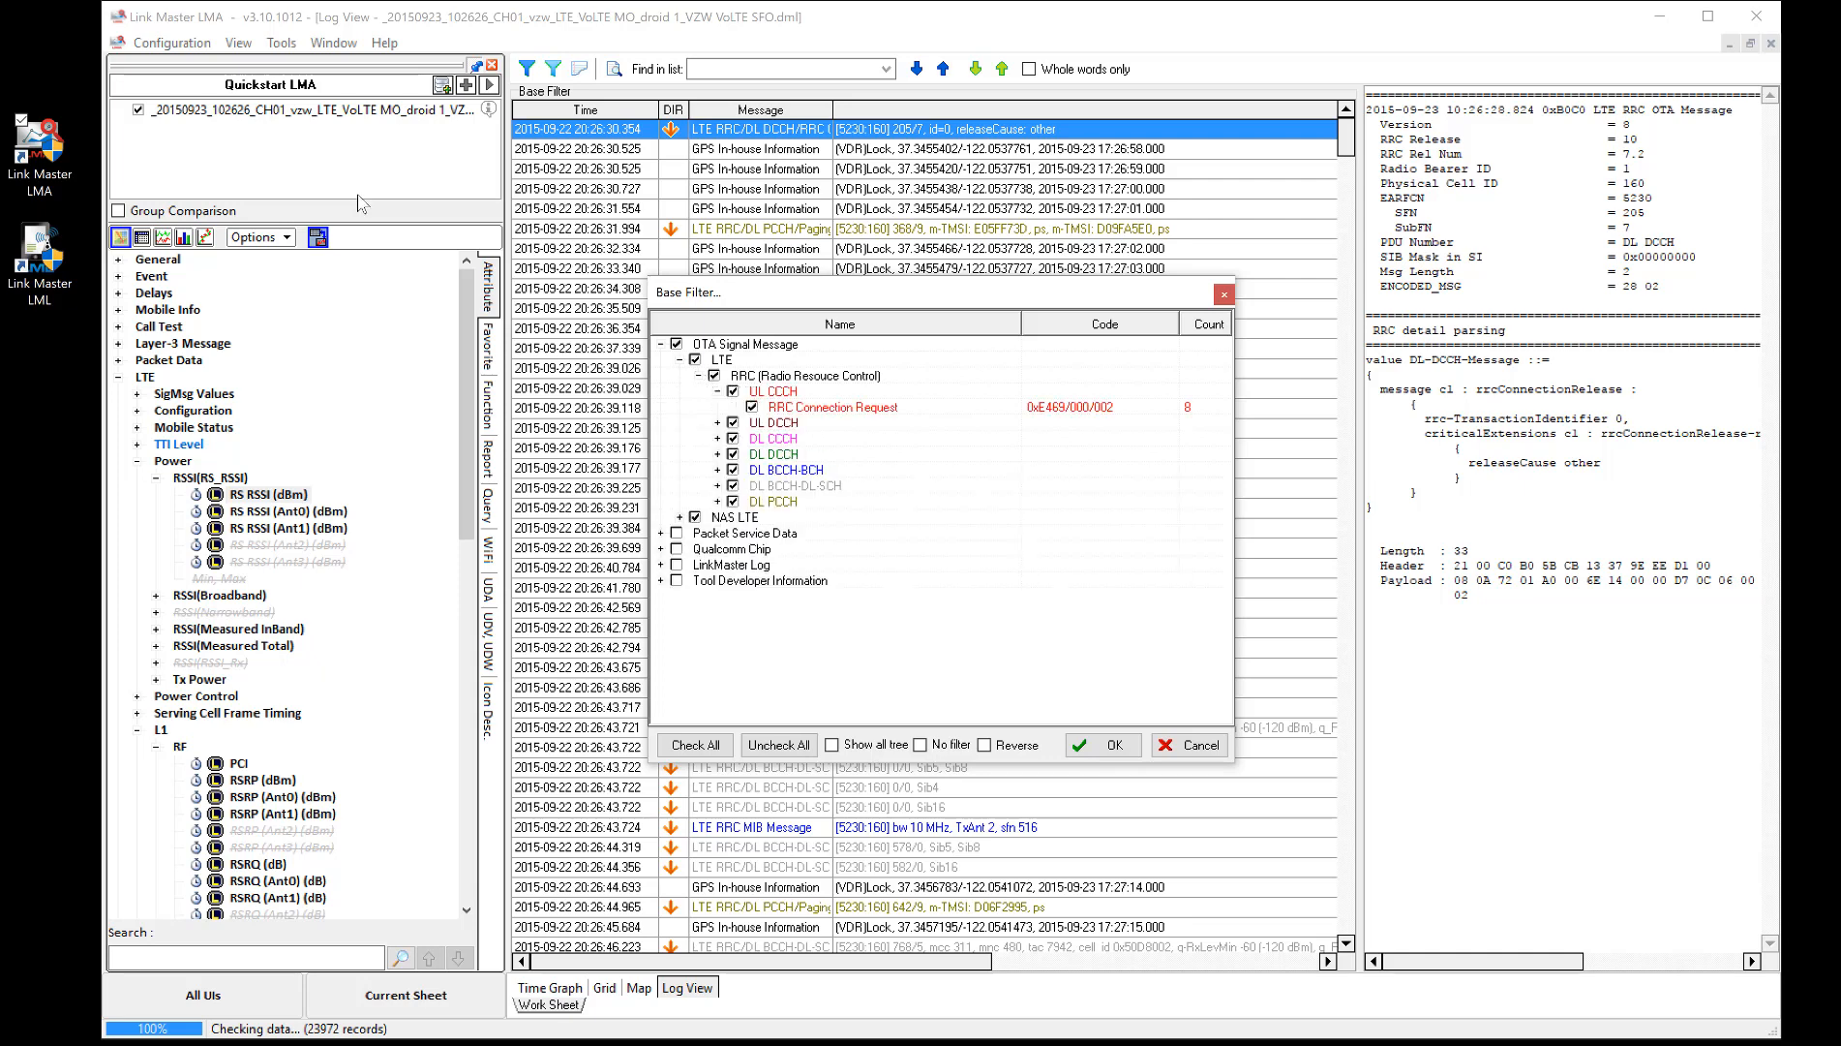
left_click(836, 410)
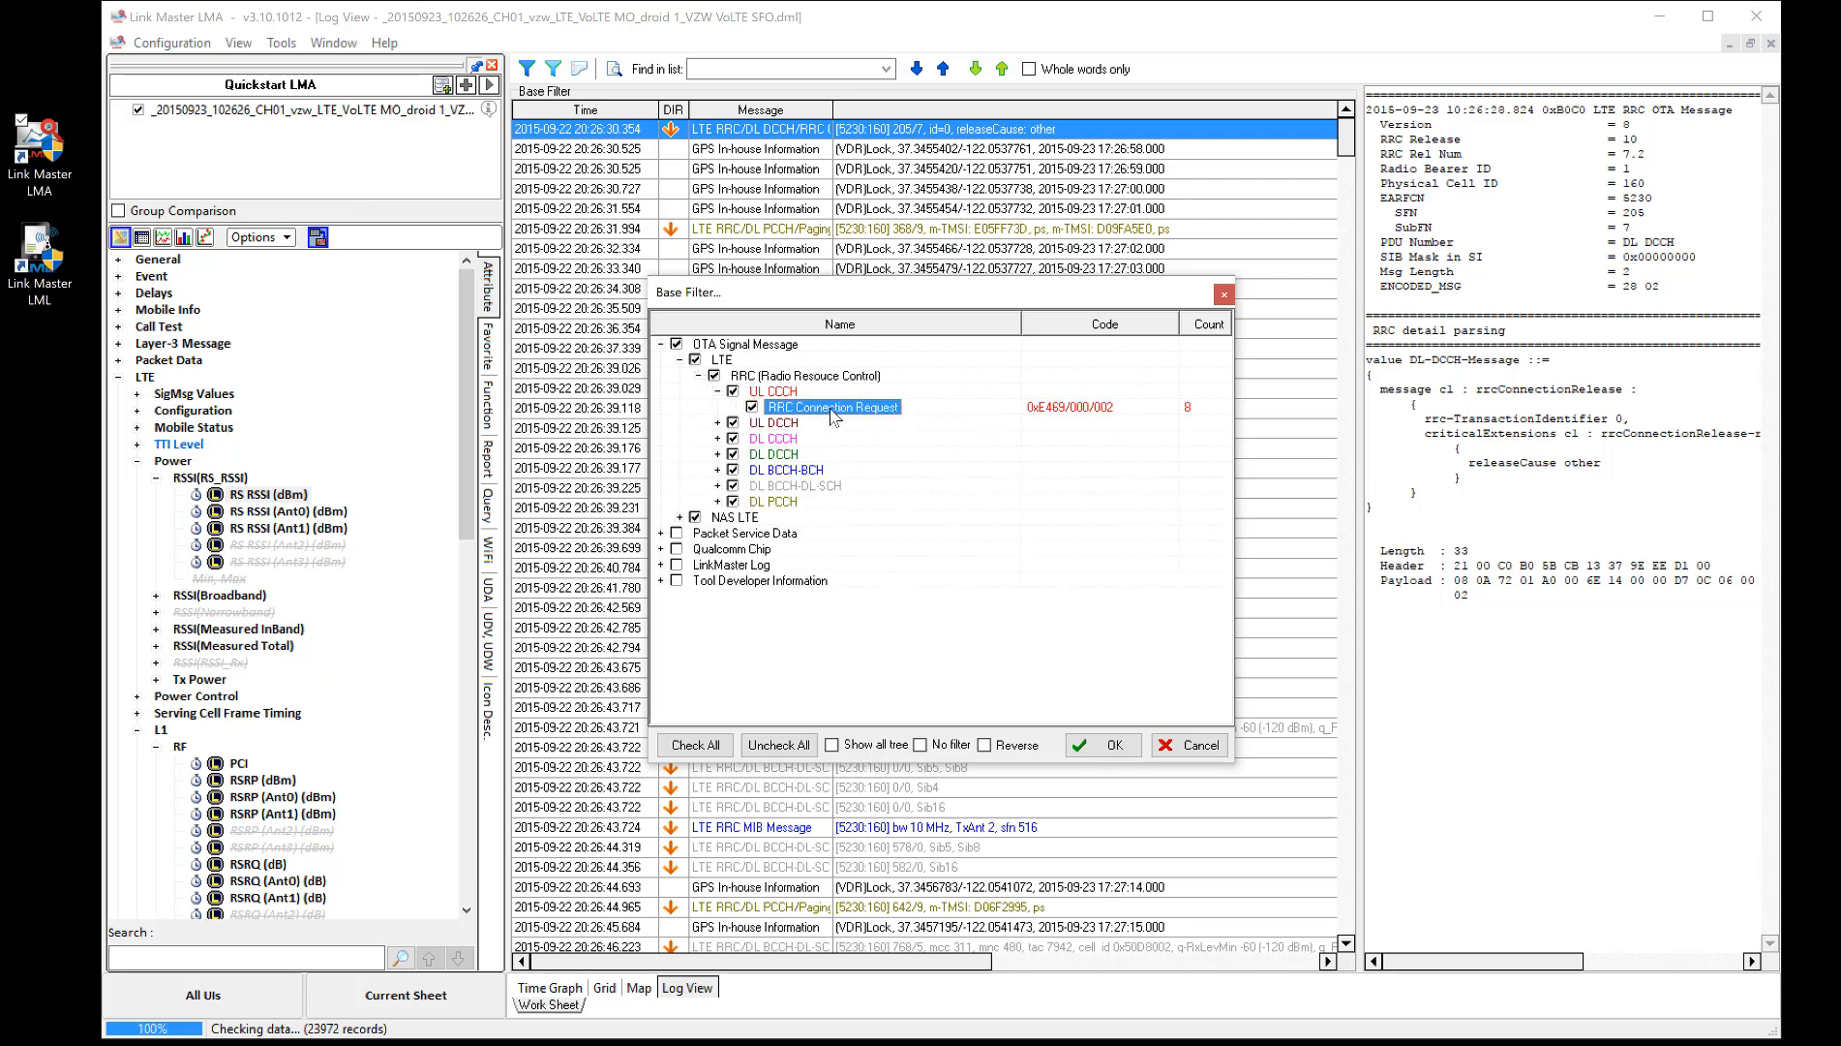
left_click(717, 422)
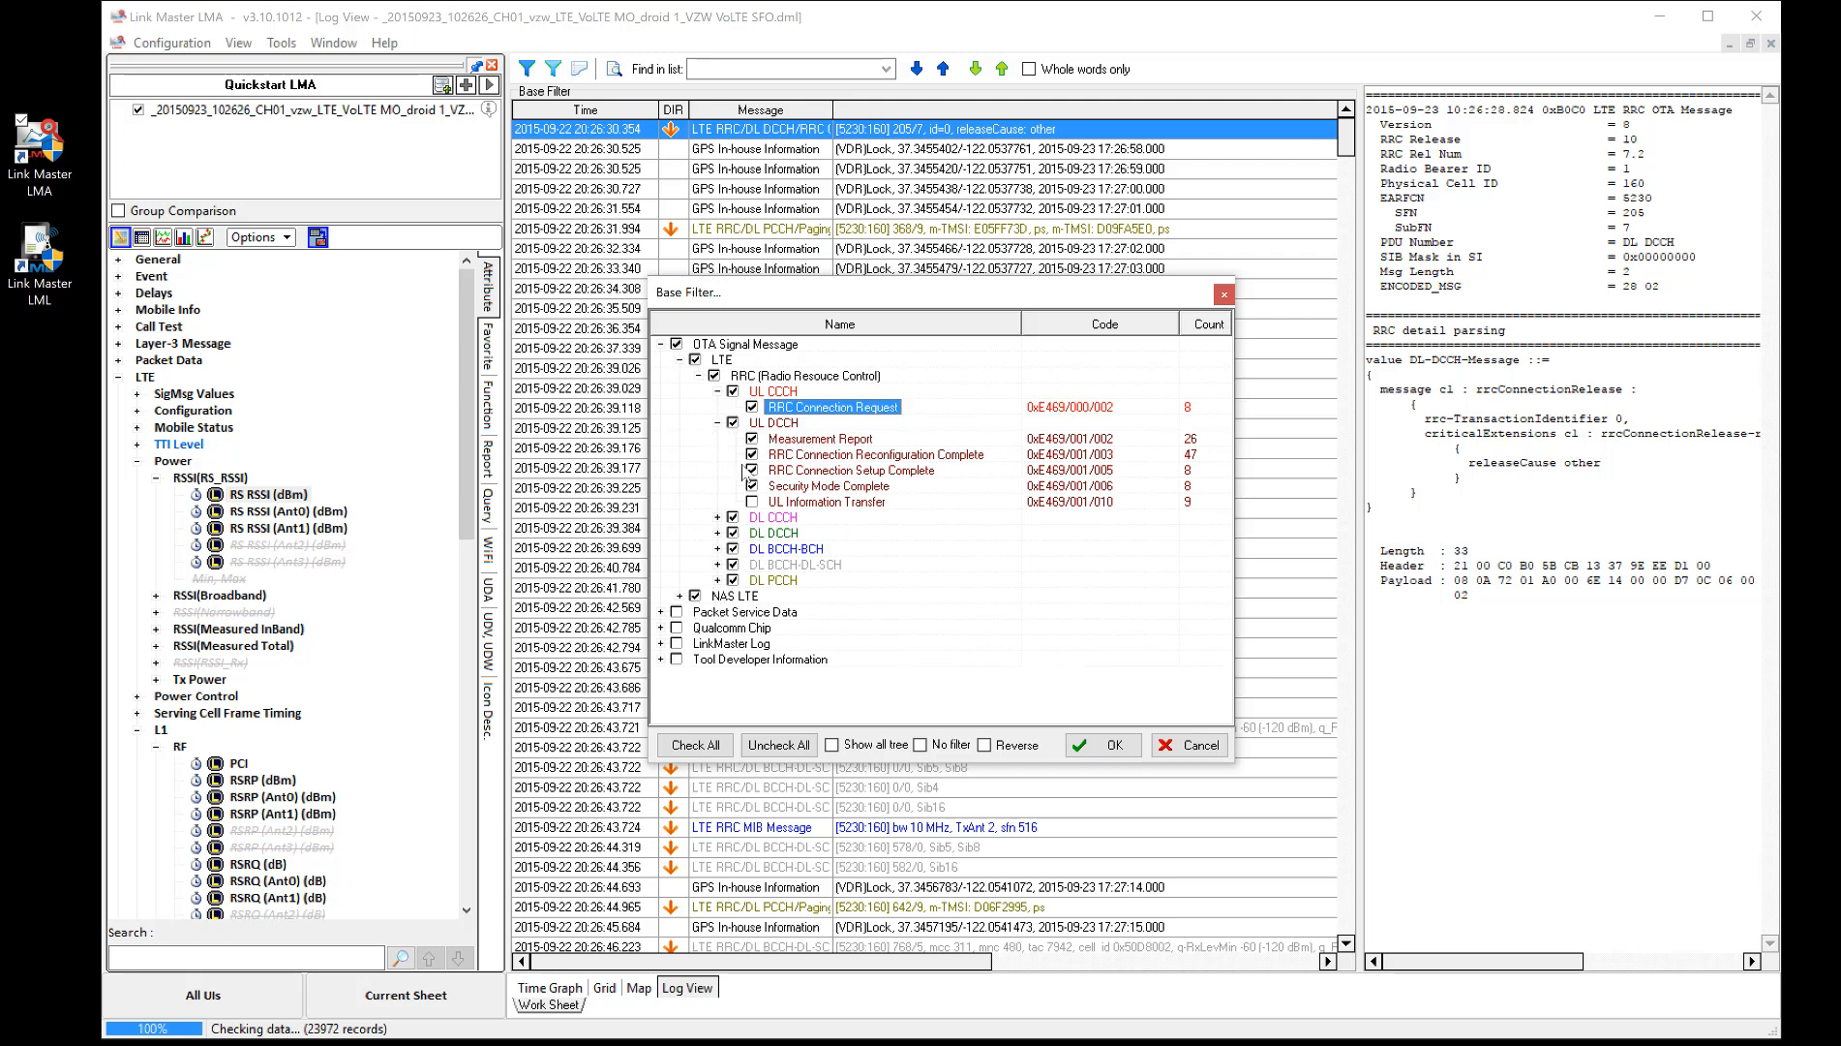
left_click(1113, 745)
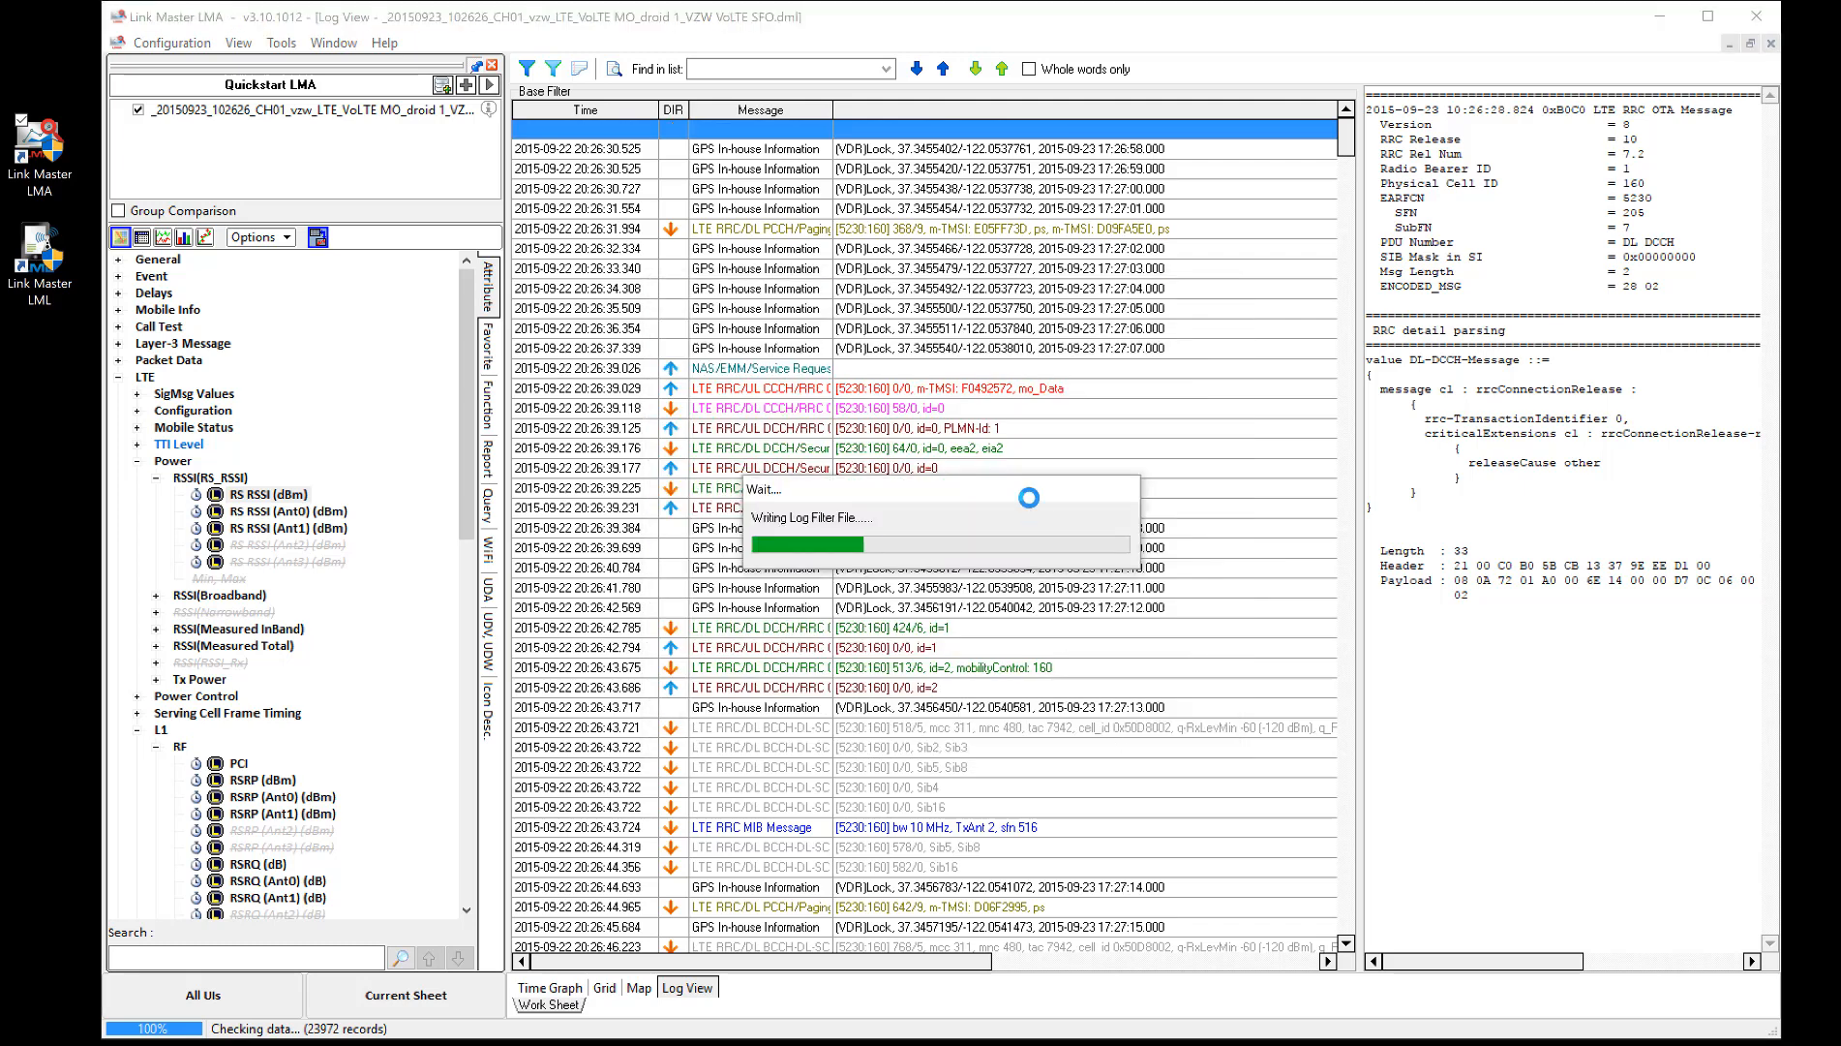
- Show the decoded details of the NAS/EMM/Service Request message and widen the Message column
left_click(755, 169)
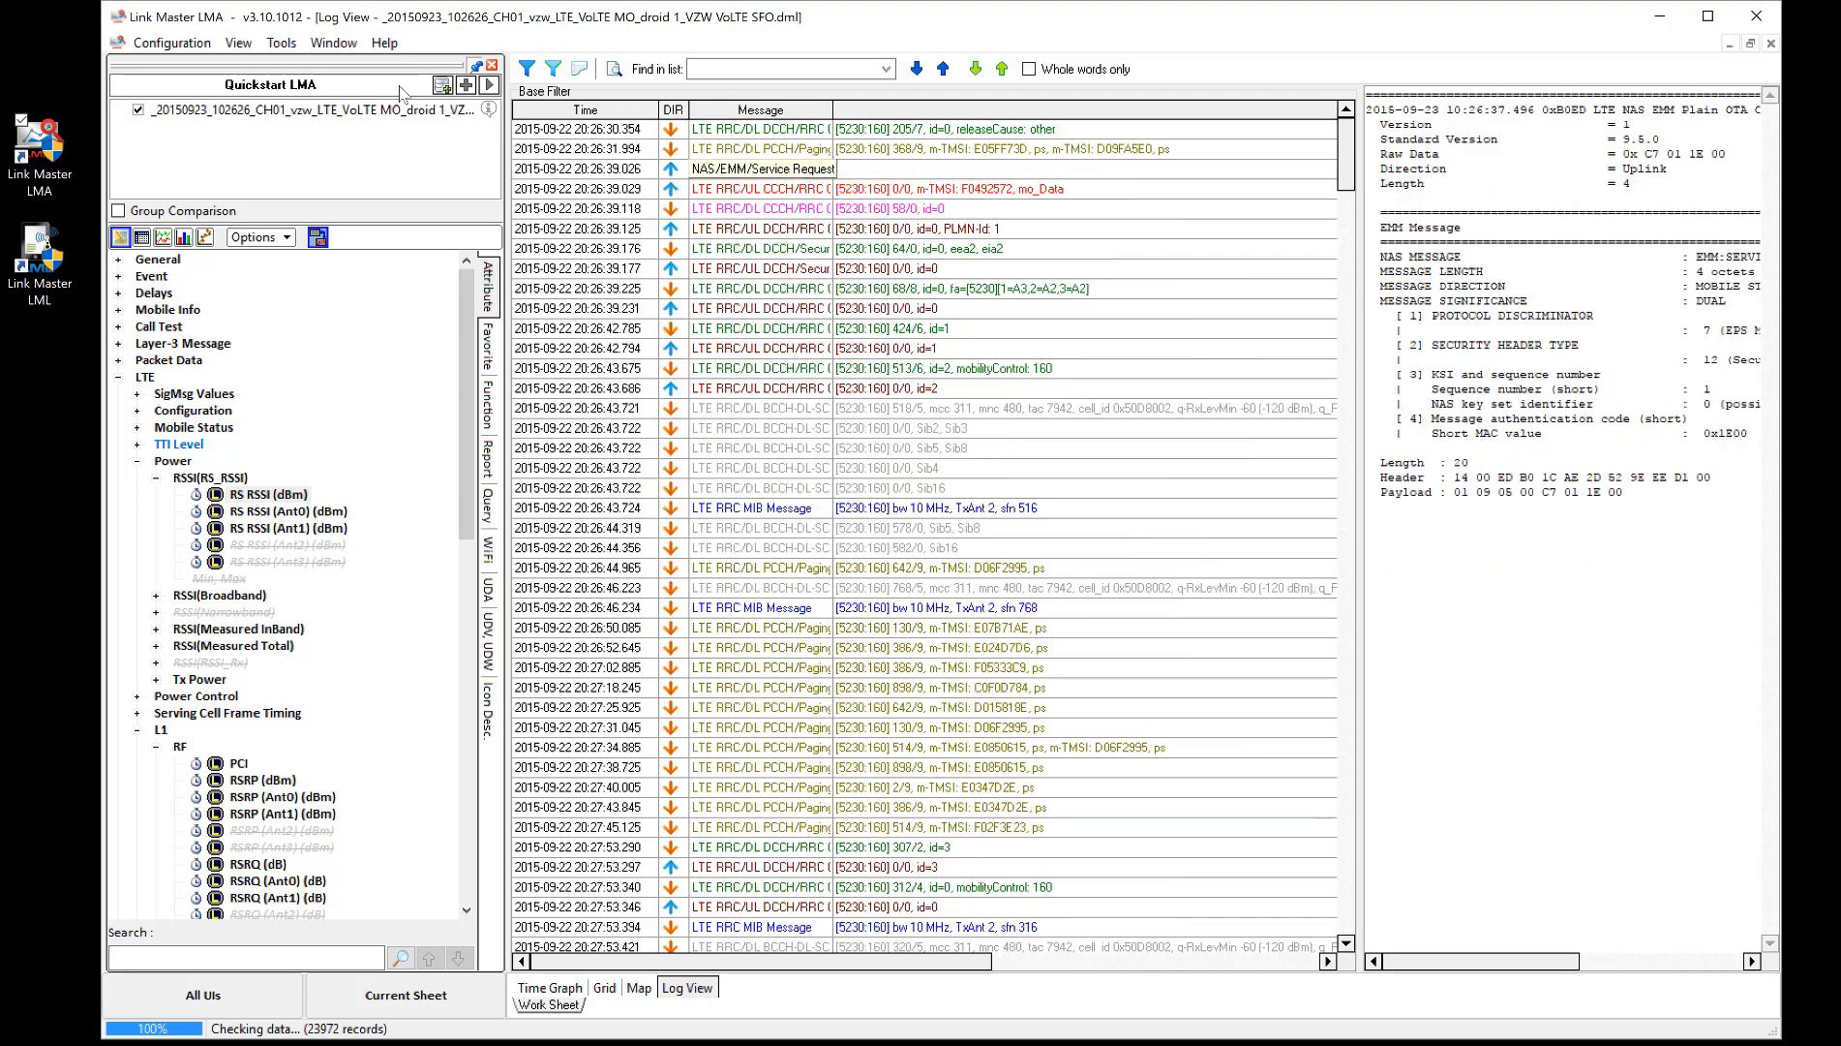
left_click_drag(833, 109, 884, 109)
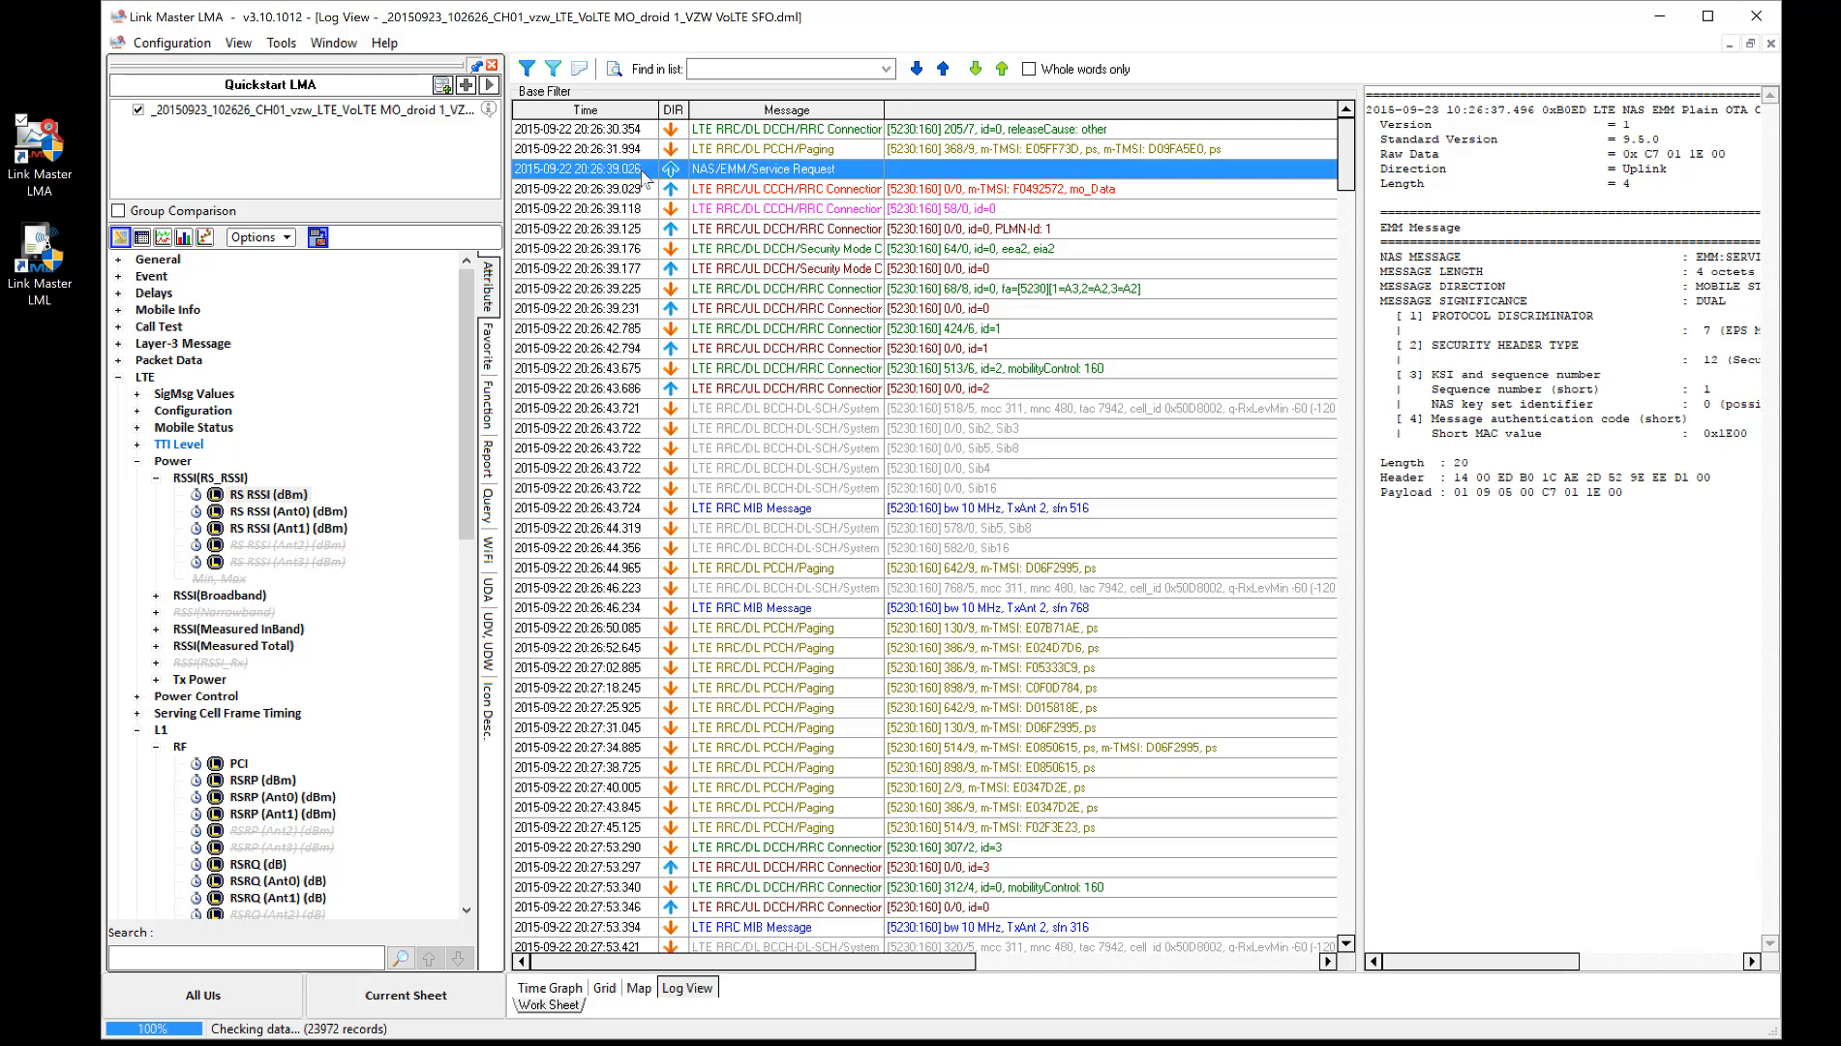
left_click(1594, 439)
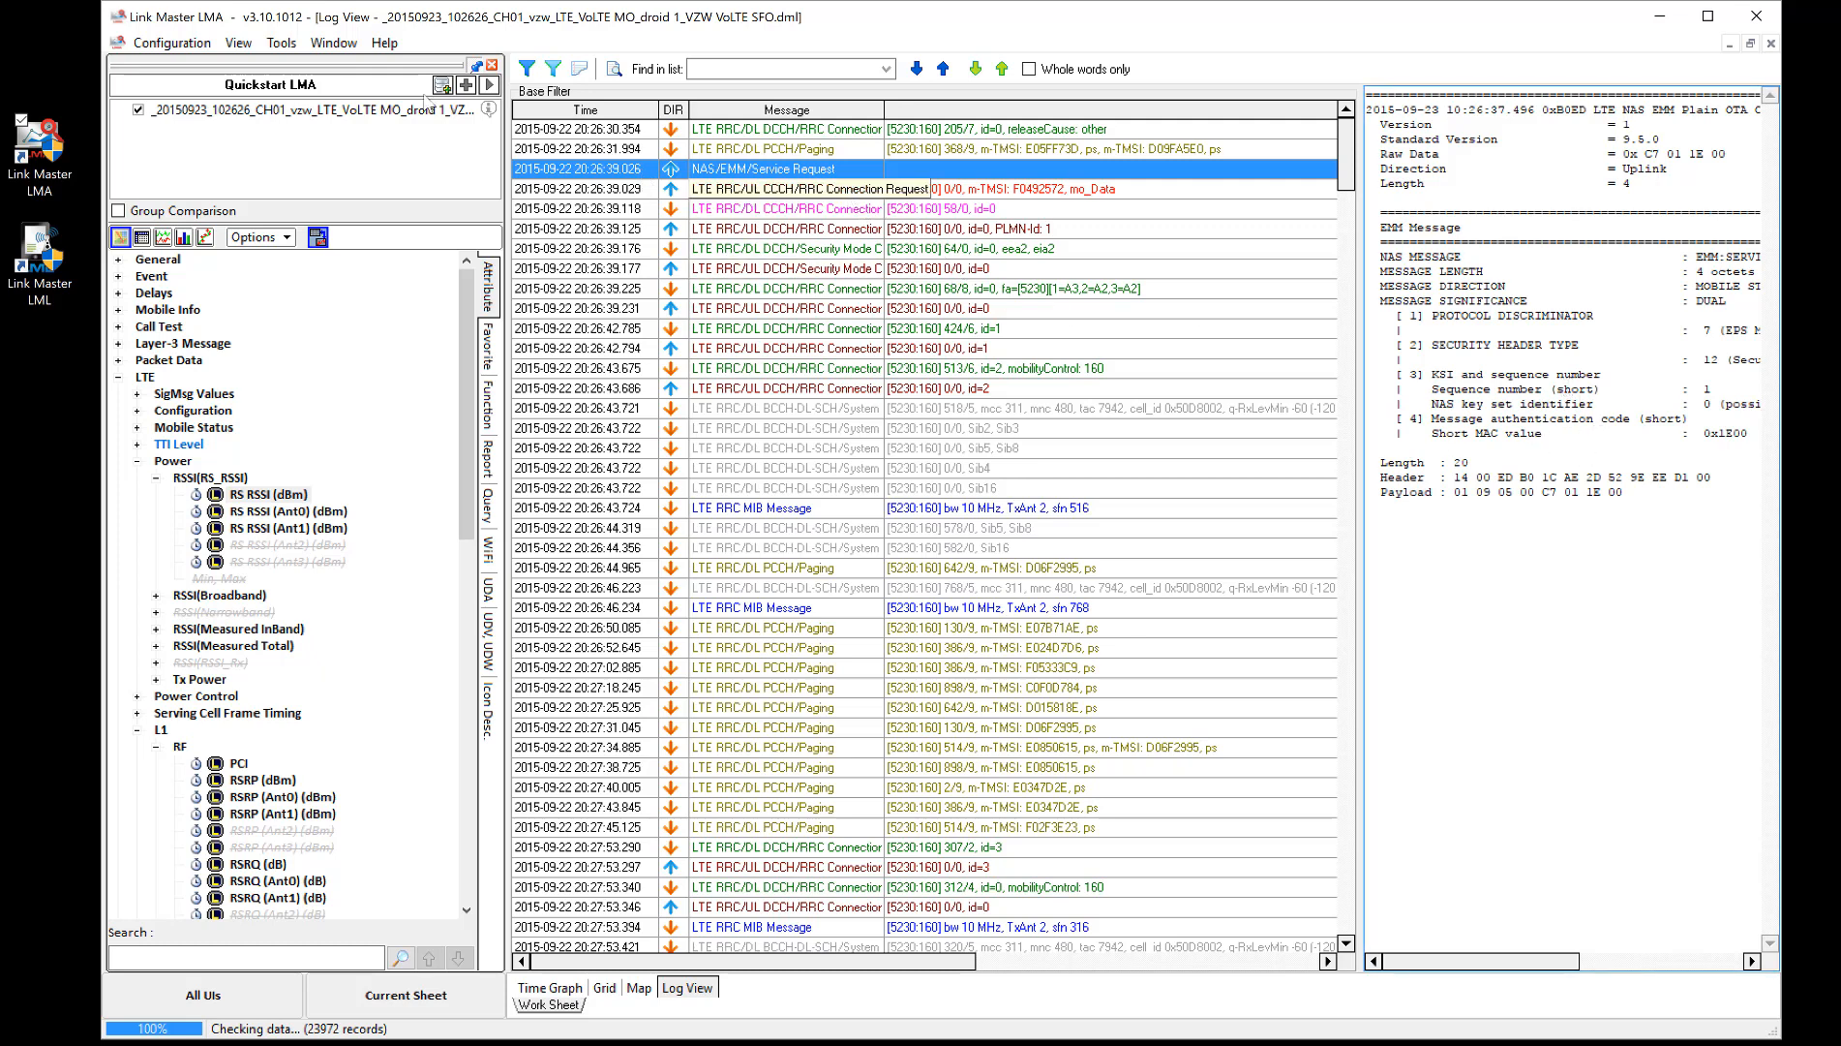
- Examine the decoded contents of the UL CCCH RRC Connection Request, including its UE identity and establishment cause, and of the following DL CCCH setup message
left_click(861, 192)
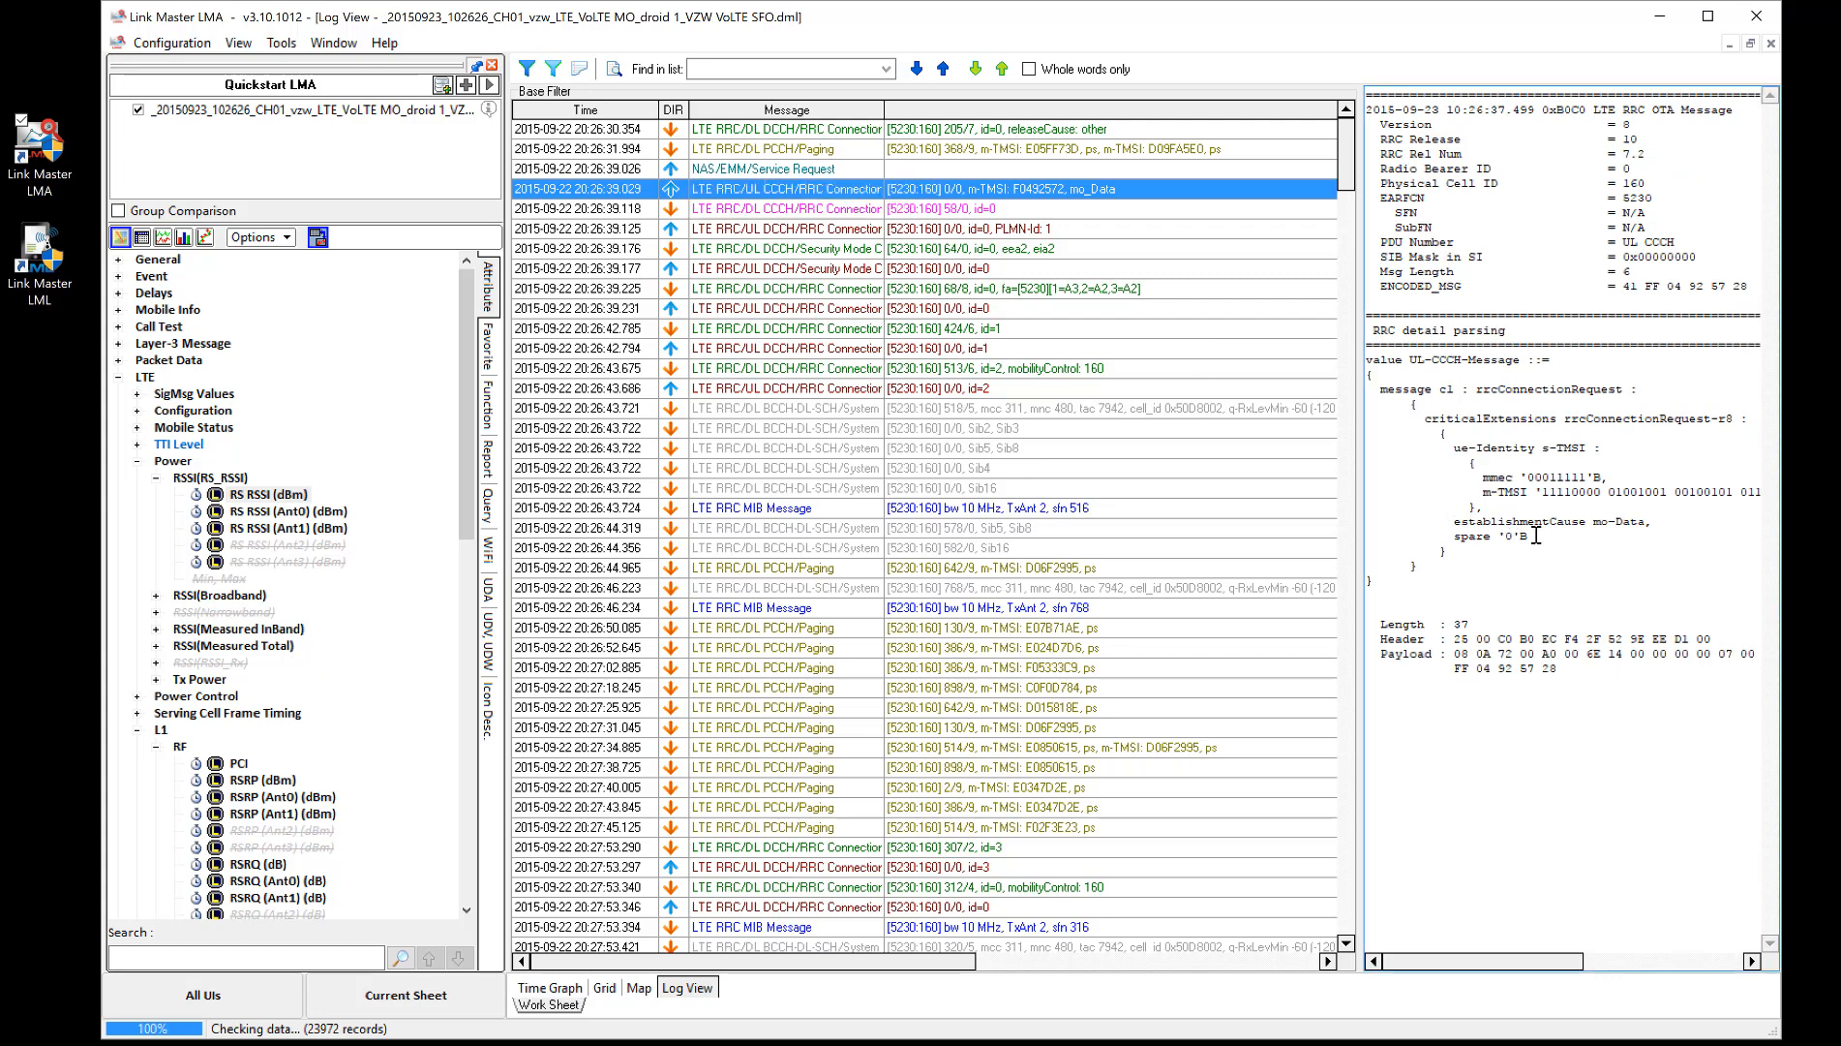
left_click_drag(1563, 534, 1375, 473)
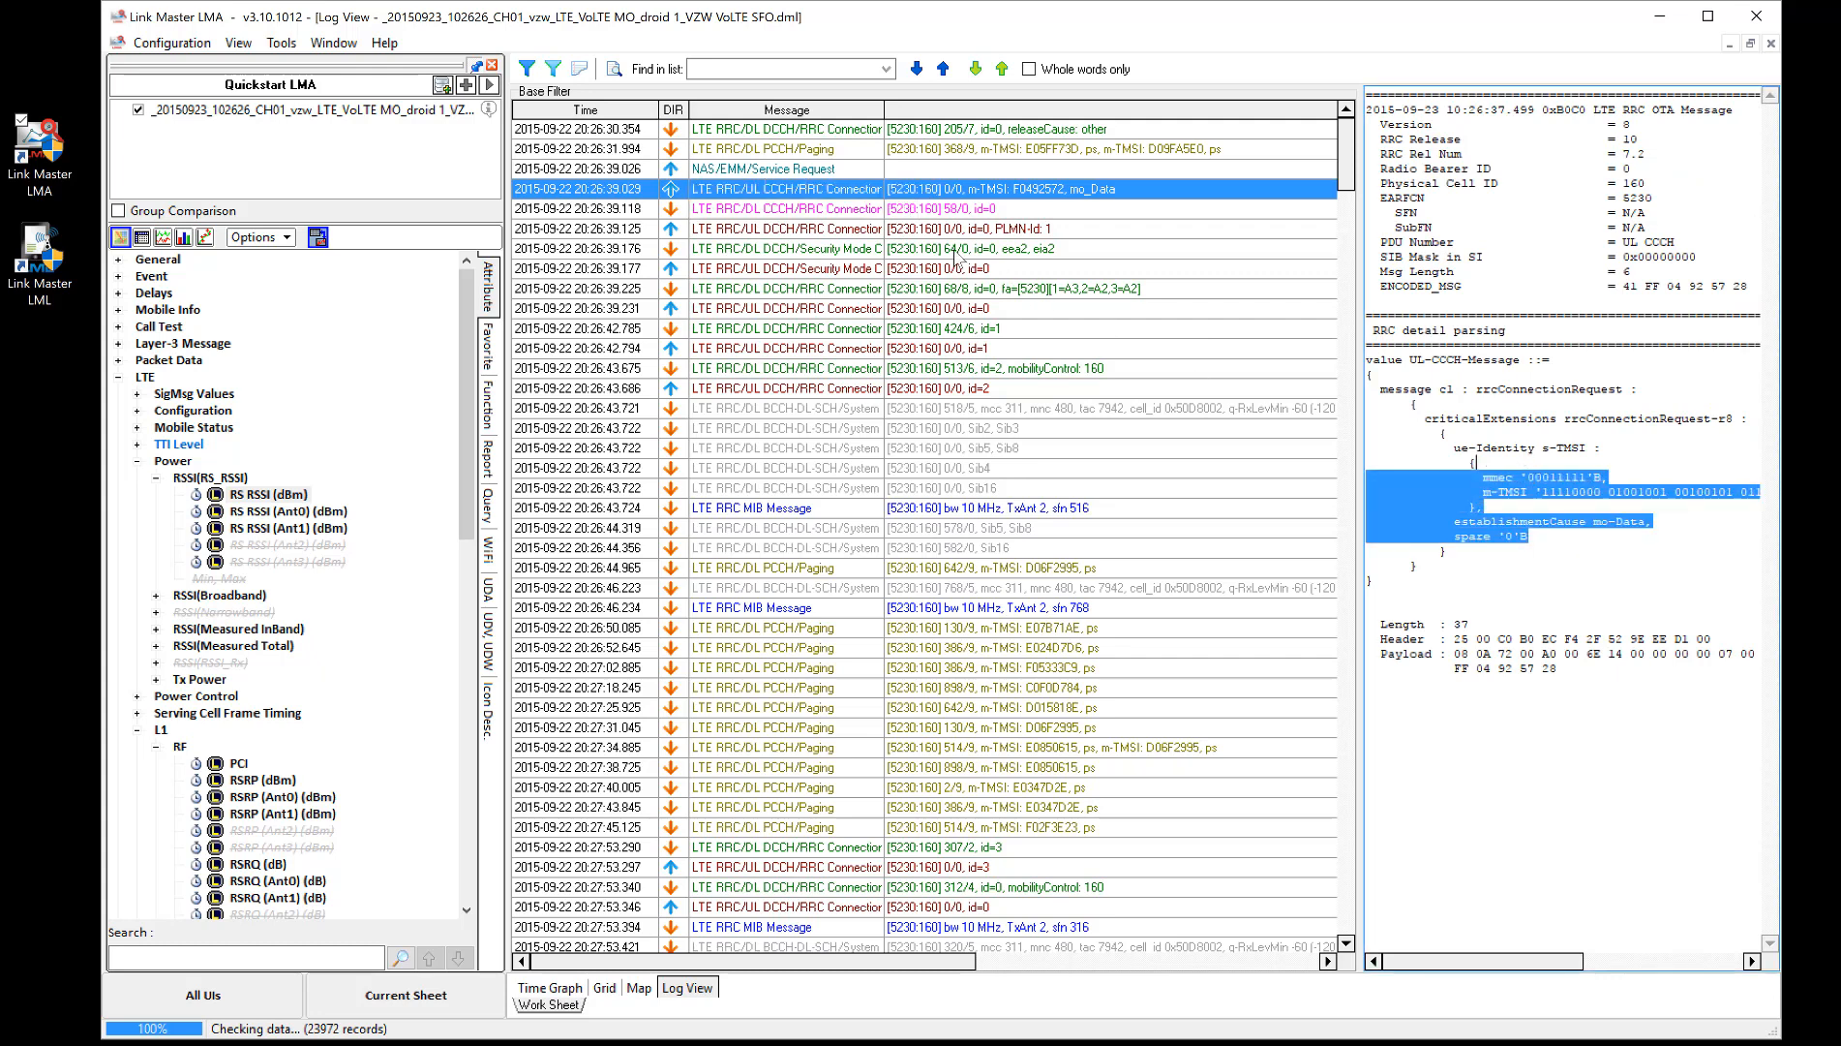
key("Down")
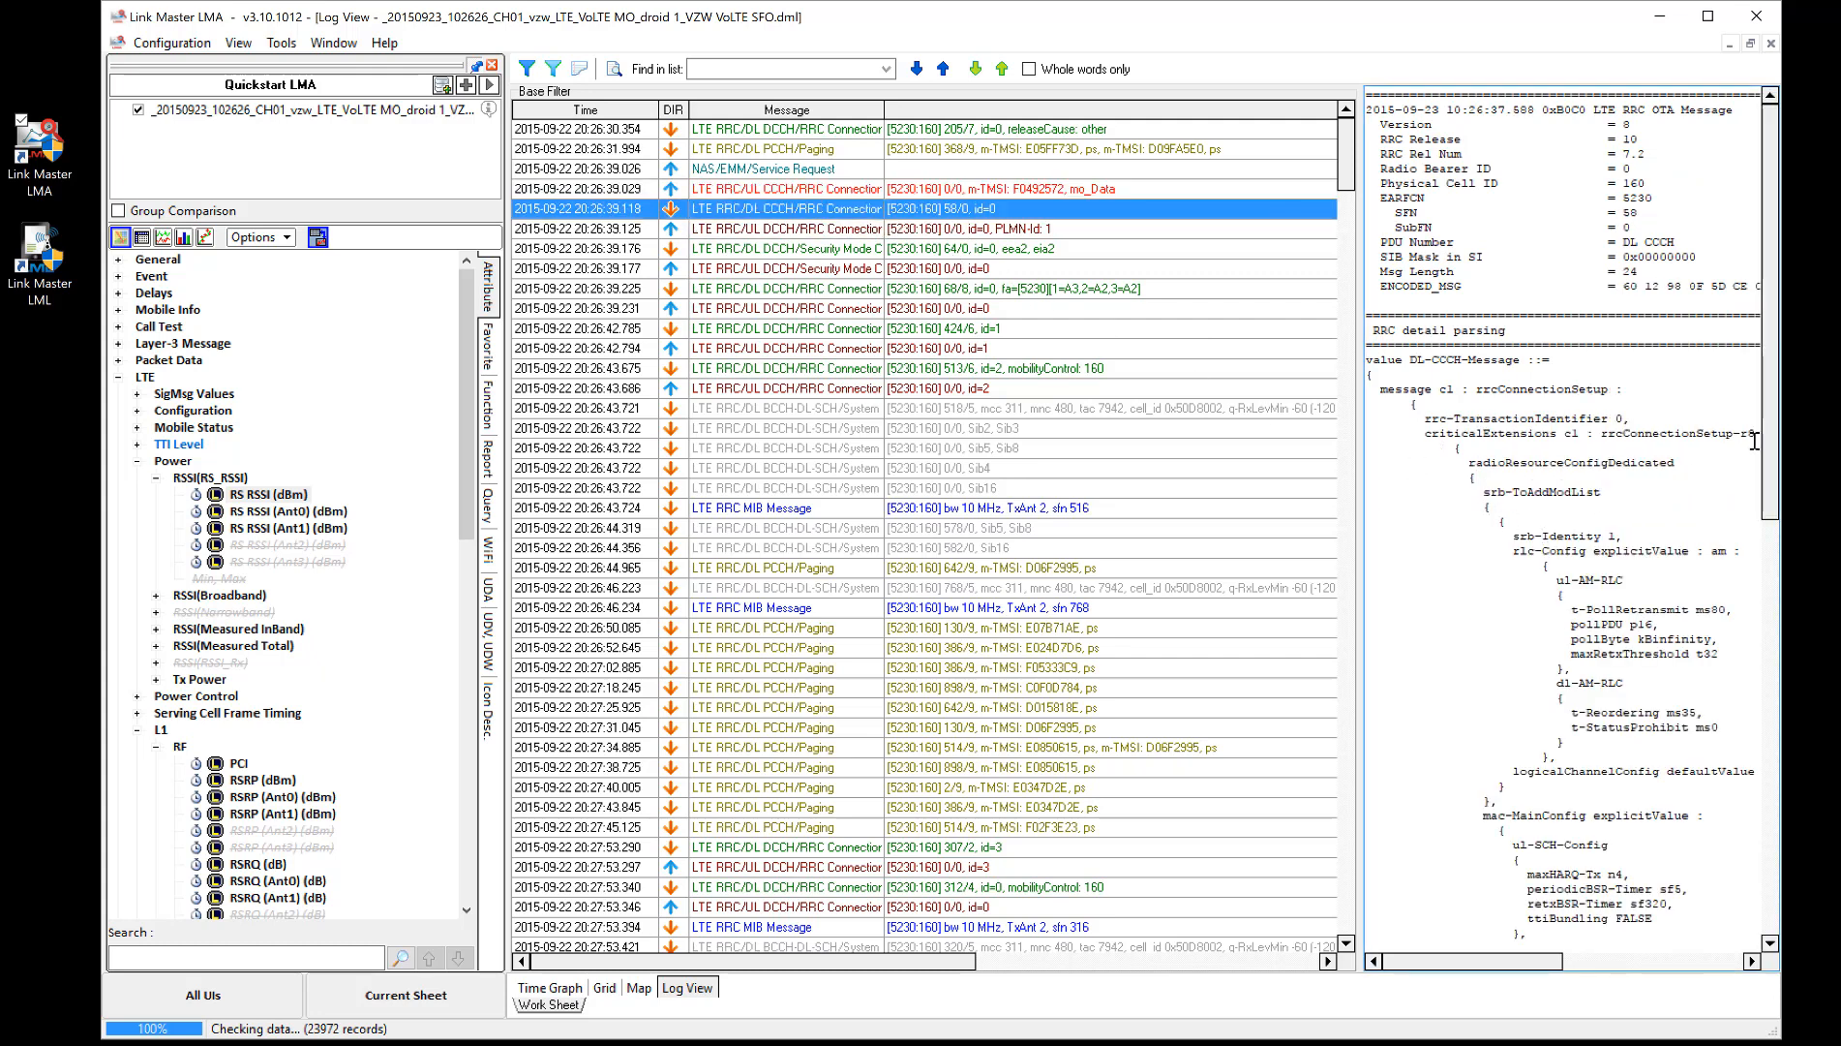
mouse_move(1766, 435)
left_mouse_down()
mouse_move(1765, 832)
mouse_move(1762, 443)
left_mouse_up()
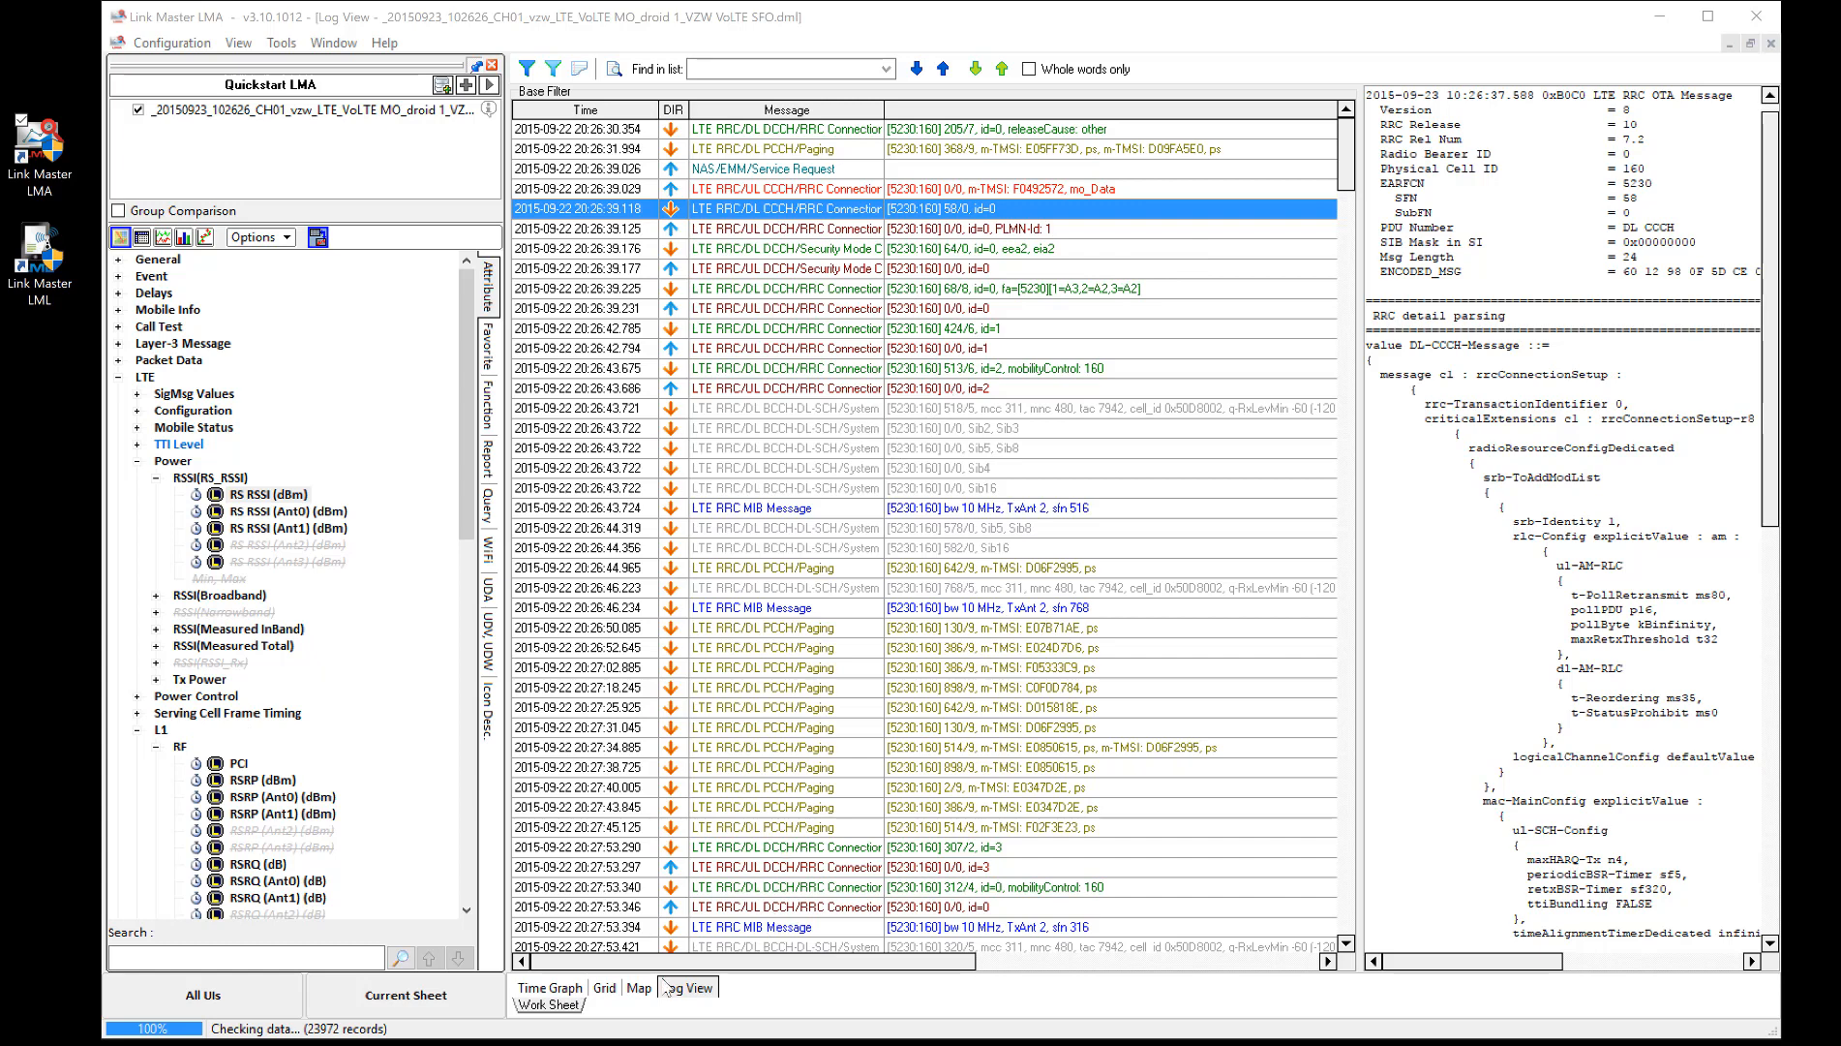
- Sync the views to grid row 16 and return to the log messages to examine the corresponding entry
left_click(604, 988)
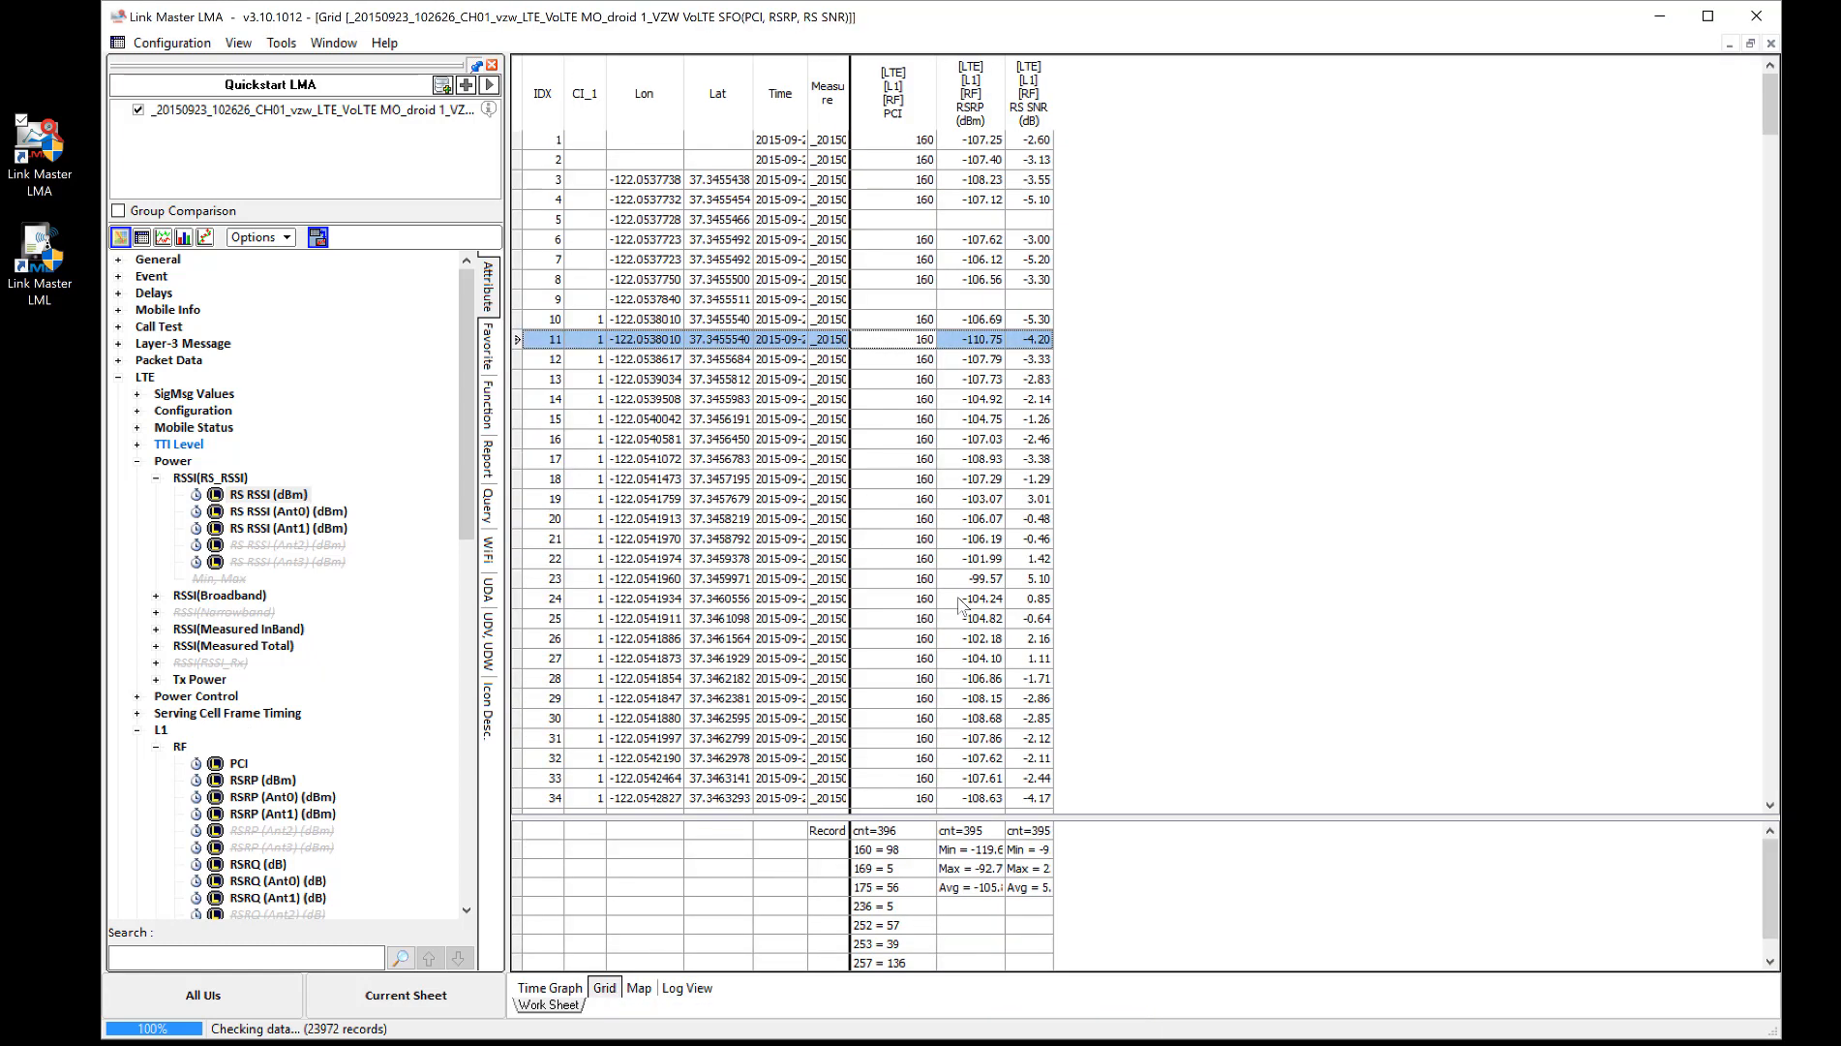
left_click(885, 437)
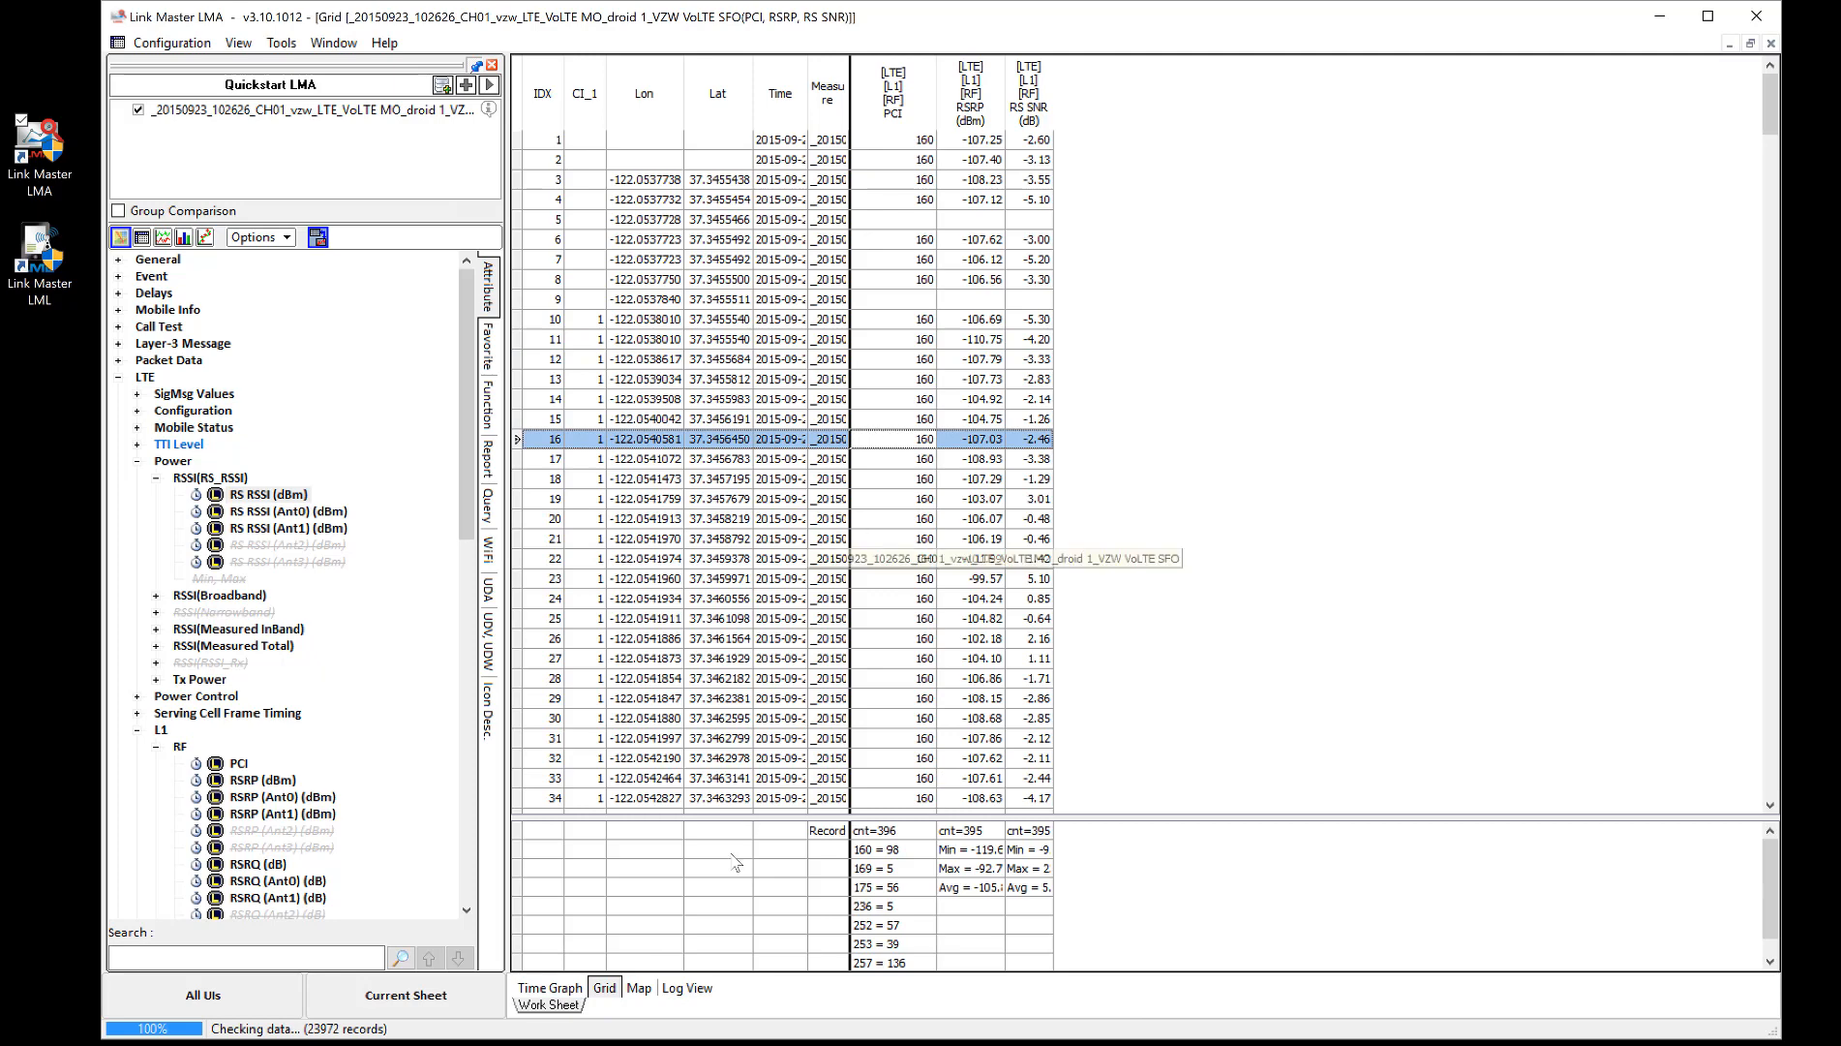
left_click(699, 987)
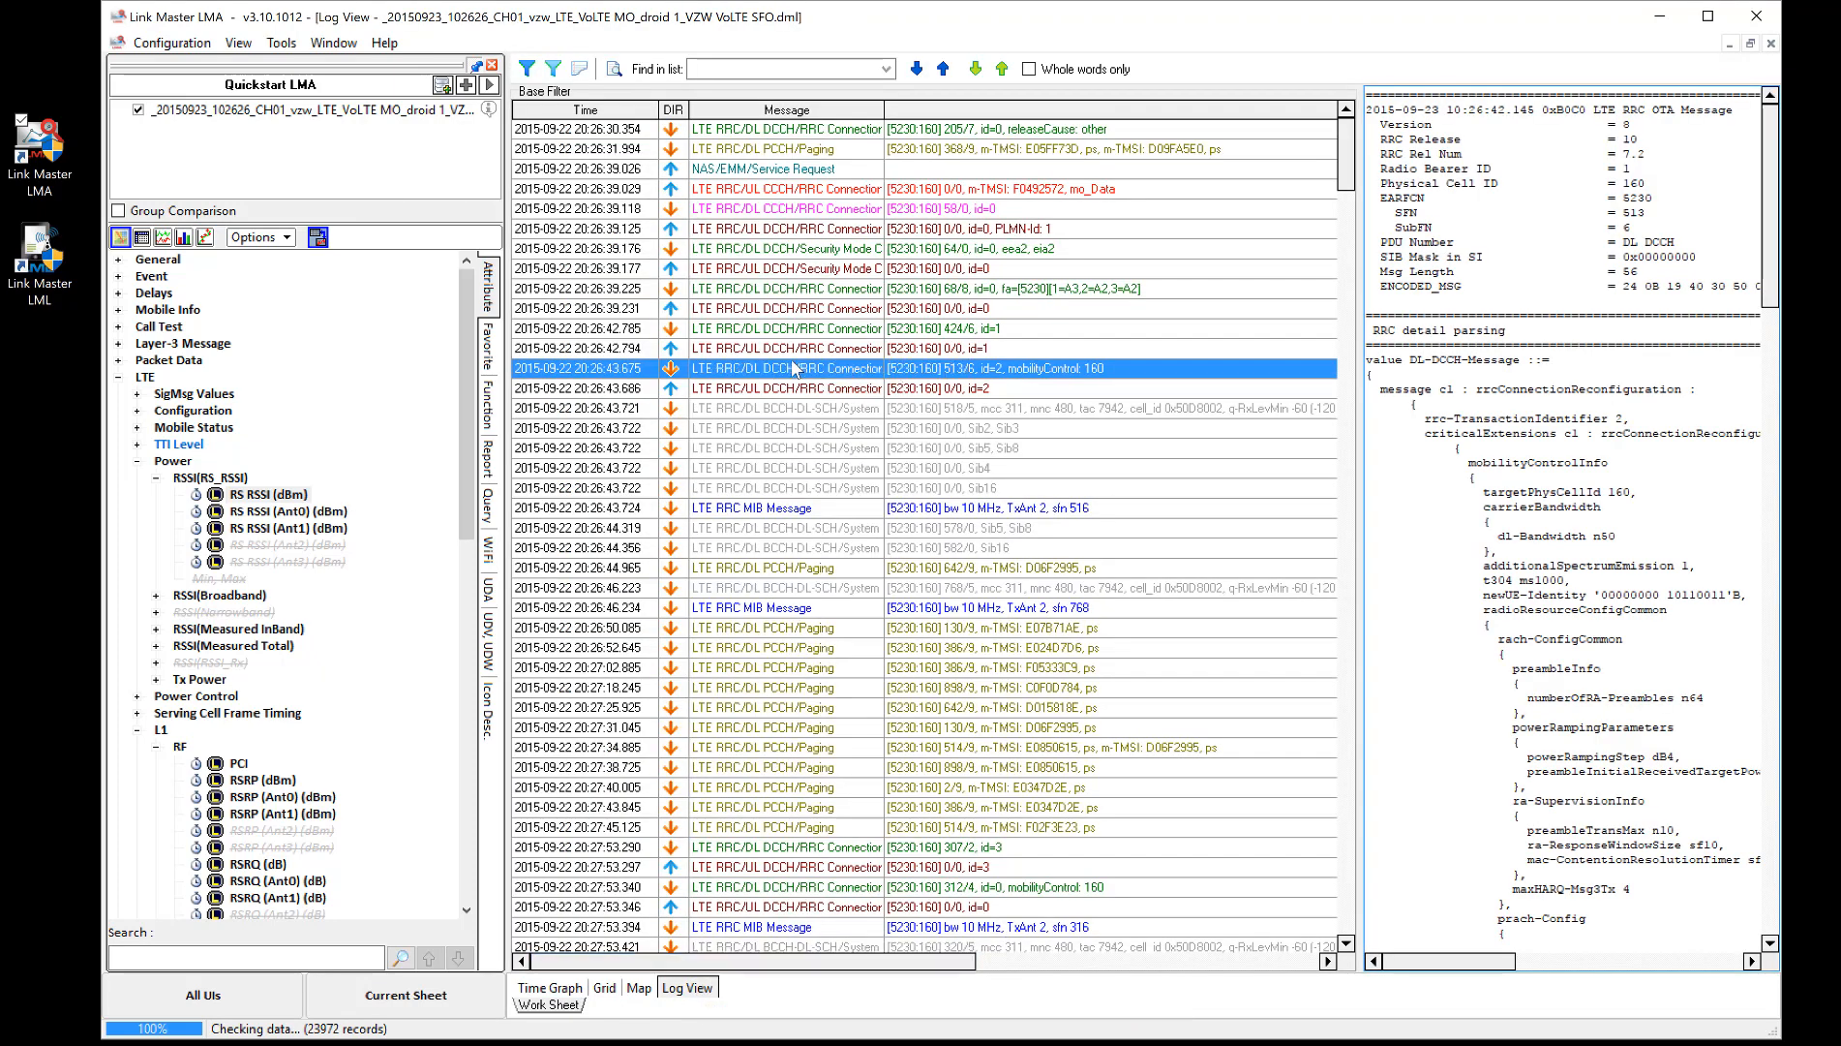